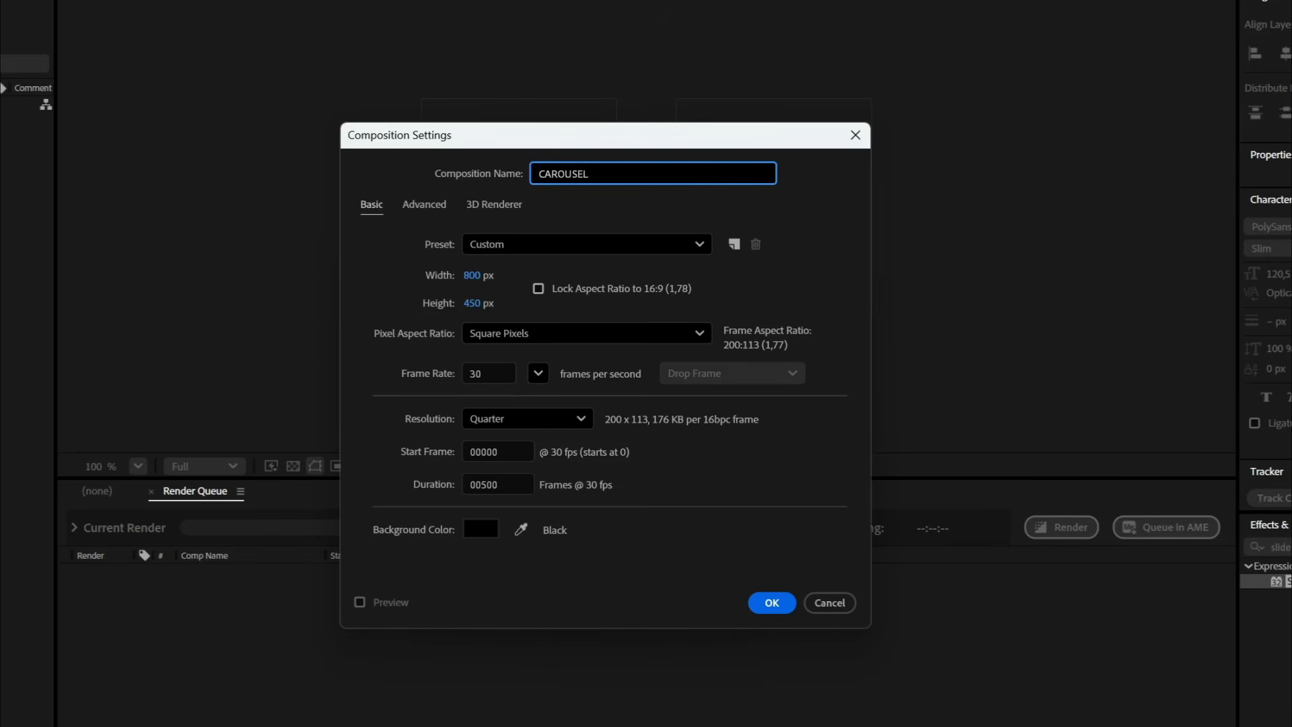
# Step: Create a composition named CAROUSEL RIG with a size of 1920 x 1080 px
pyautogui.press('Tab')
pyautogui.press('Tab')
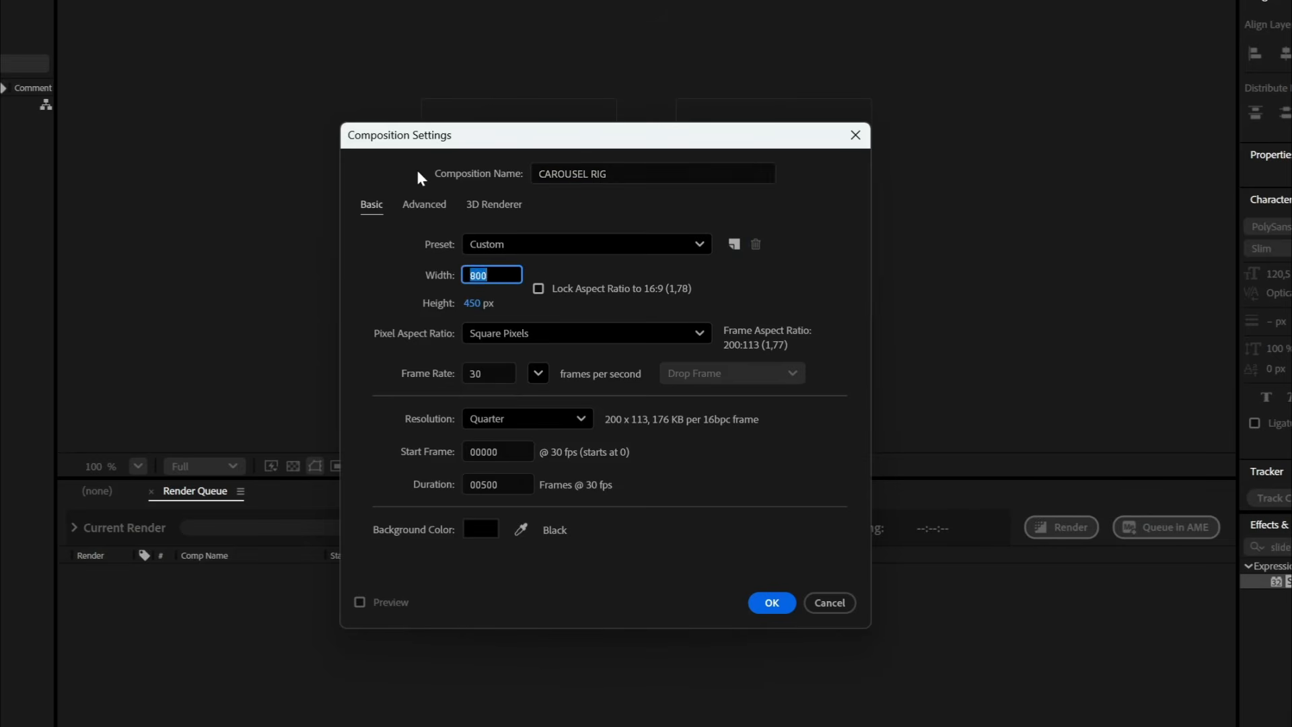
pyautogui.write('1920')
pyautogui.press('Tab')
pyautogui.write('1080')
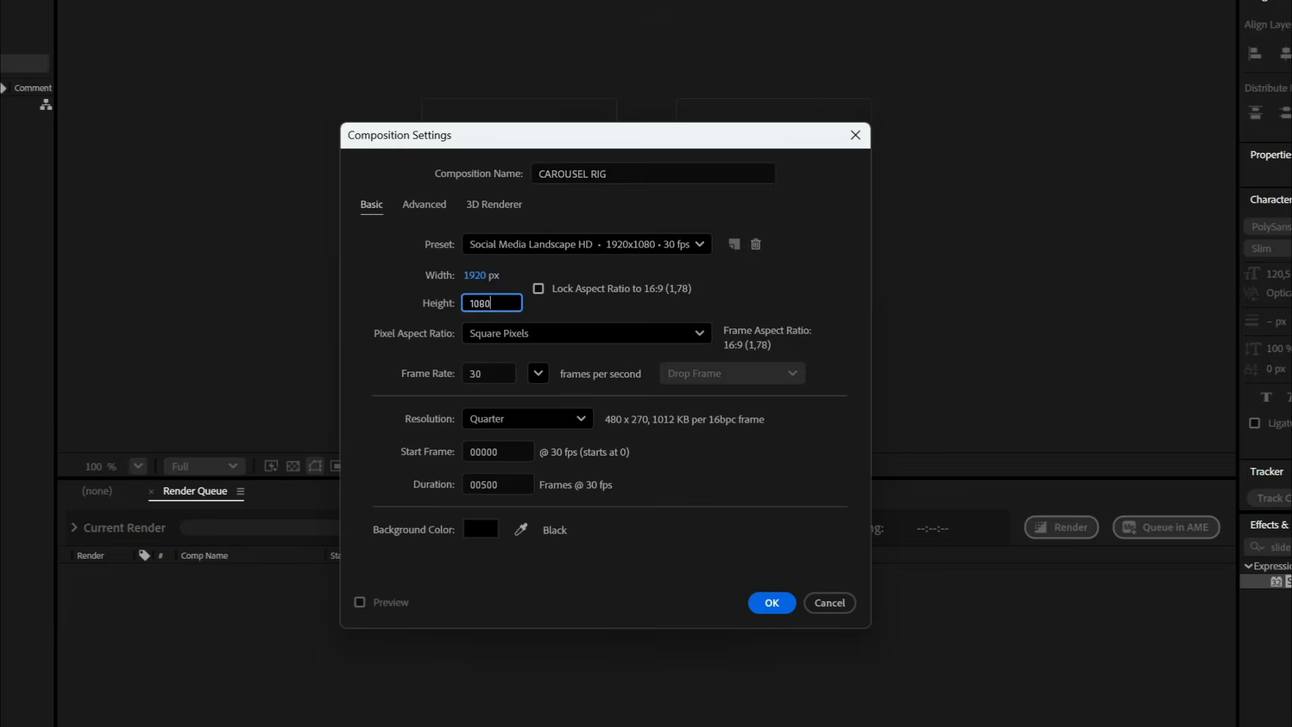
pyautogui.press('Return')
pyautogui.moveTo(583, 436); pyautogui.dragTo(583, 471)
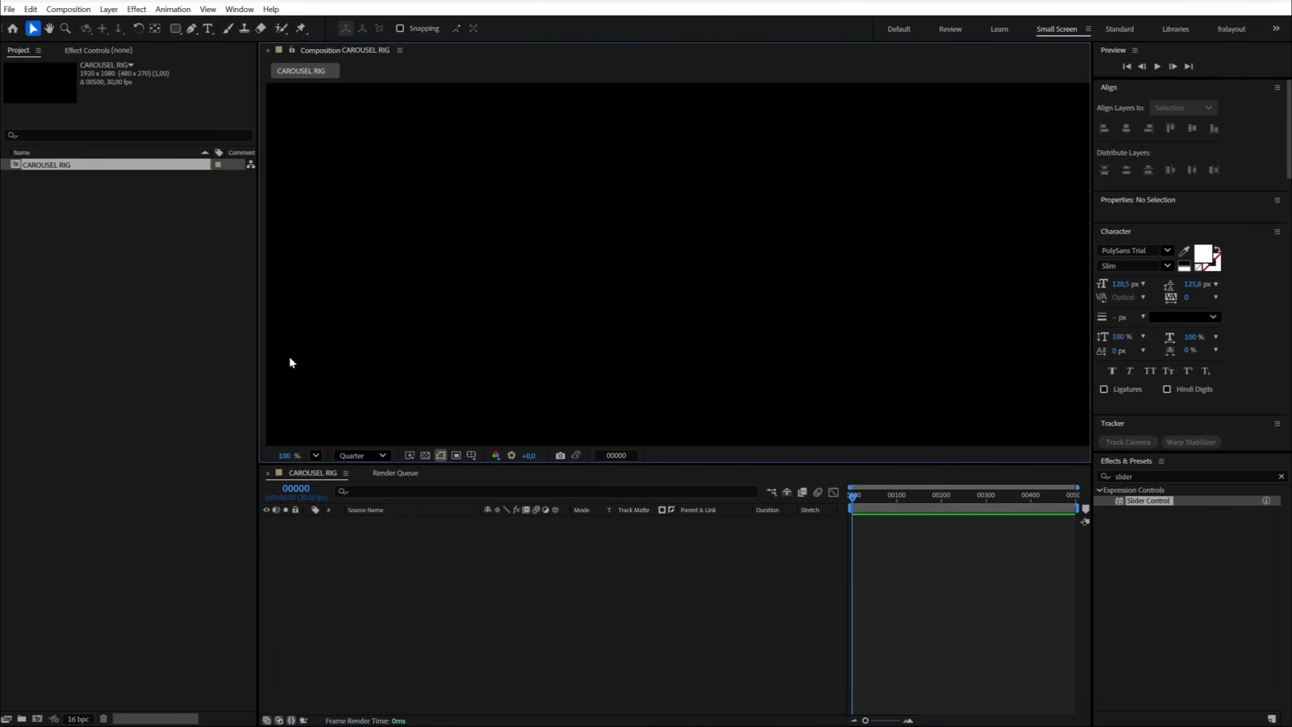
# Step: Add a null object to the CAROUSEL RIG composition and rename it CAROUSEL_CTRL
pyautogui.rightClick(462, 569)
pyautogui.moveTo(479, 416)
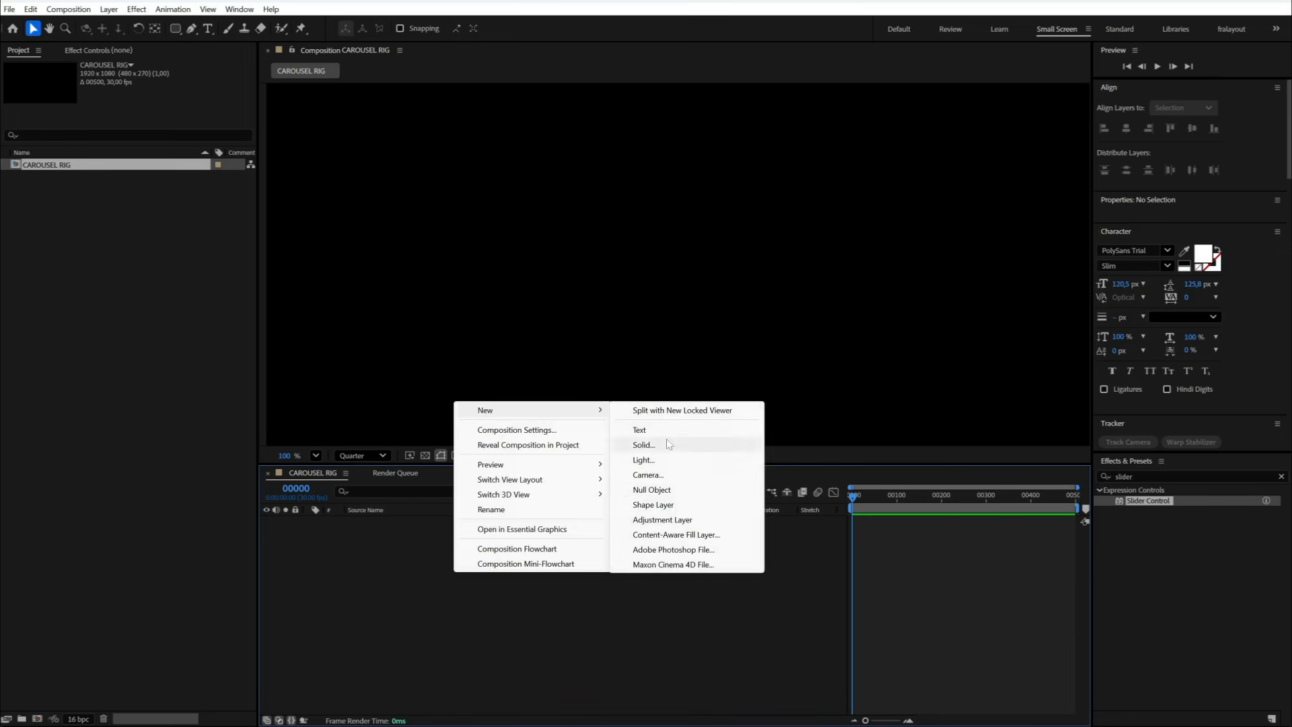
pyautogui.click(663, 493)
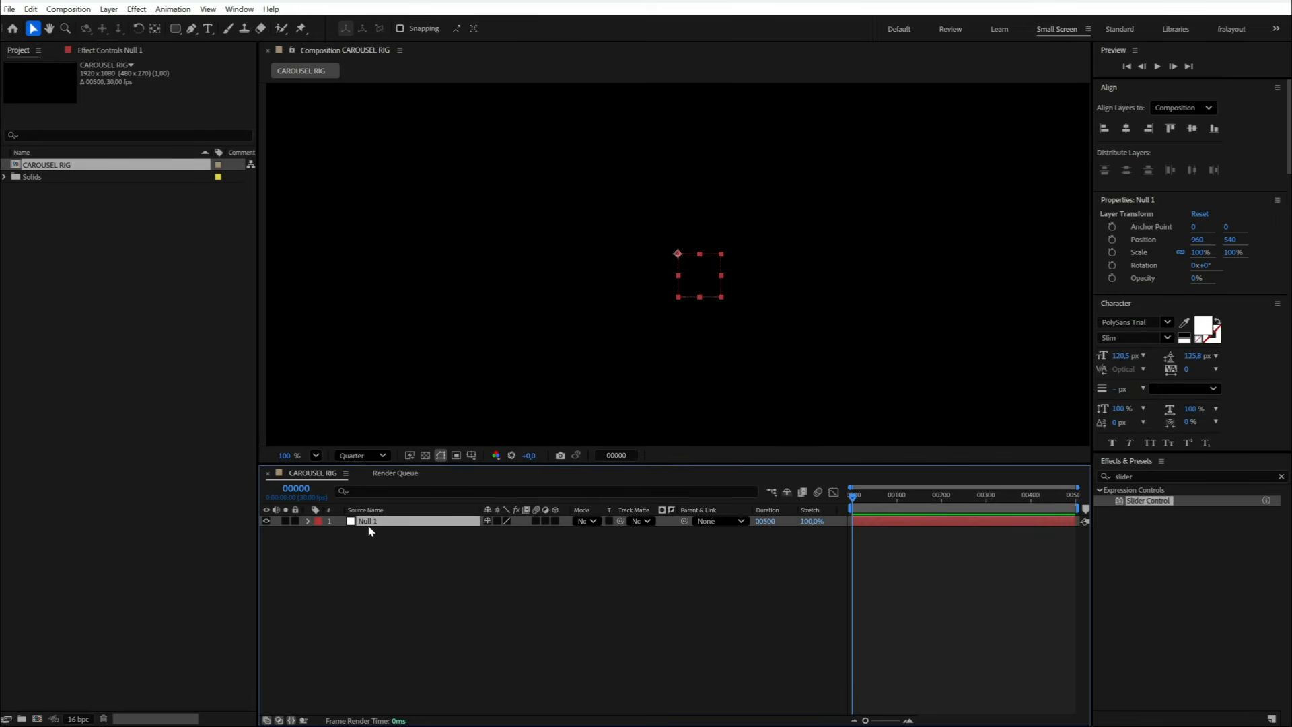
pyautogui.press('Return')
pyautogui.write('C')
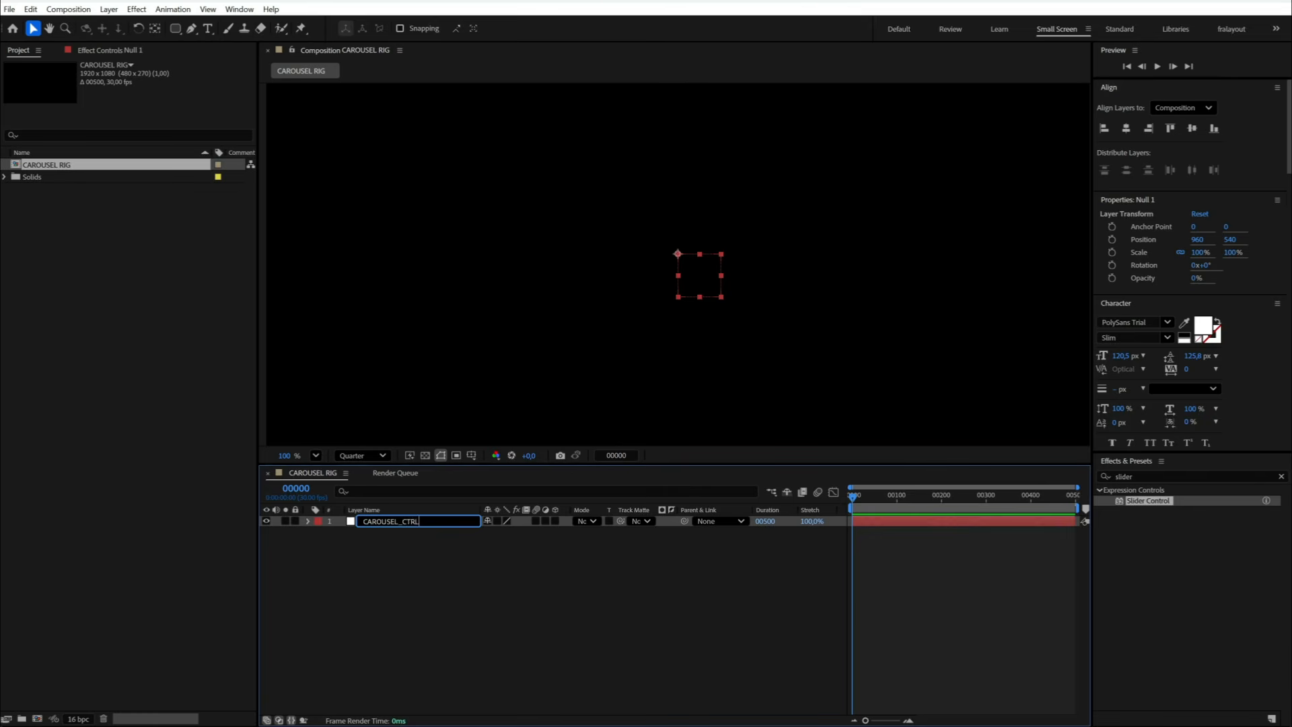
pyautogui.write('AROUSEL_CTRL')
pyautogui.press('Return')
# Step: Apply a Slider Control effect to the CAROUSEL_CTRL null and rename the effect Slide
pyautogui.click(113, 51)
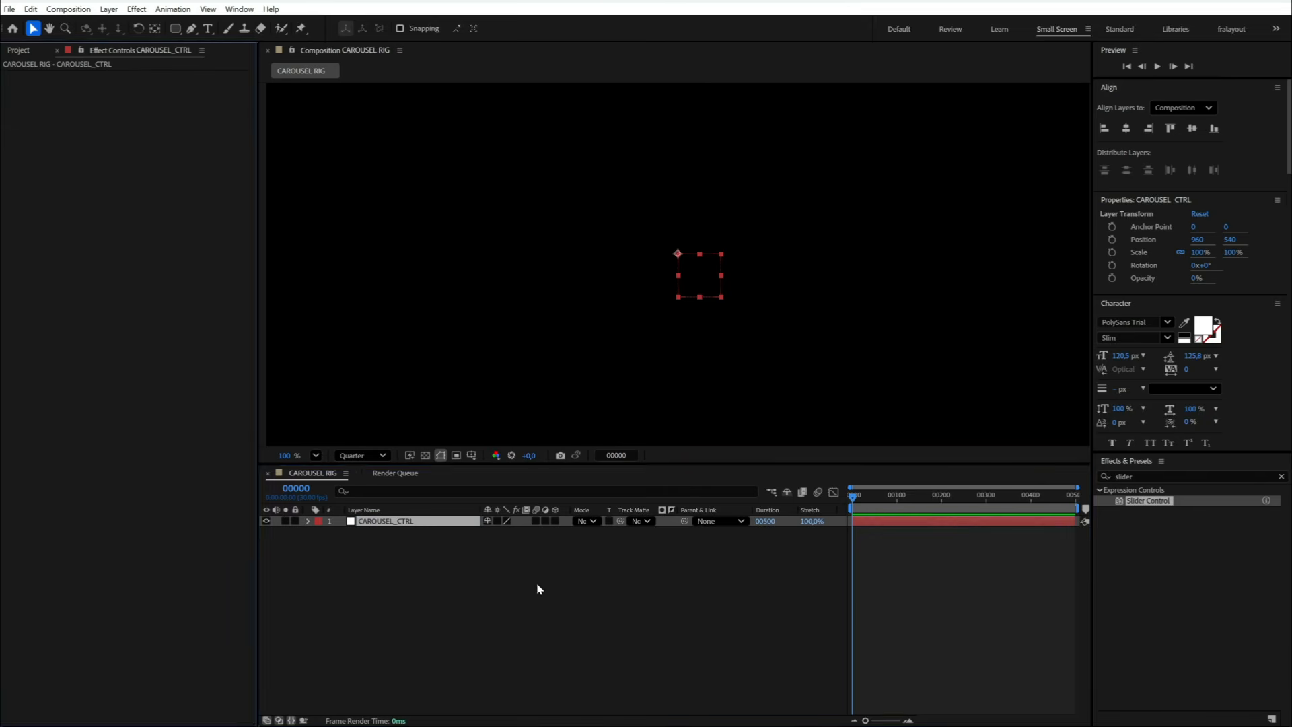
pyautogui.click(536, 587)
pyautogui.click(1281, 476)
pyautogui.click(1198, 471)
pyautogui.write('slider')
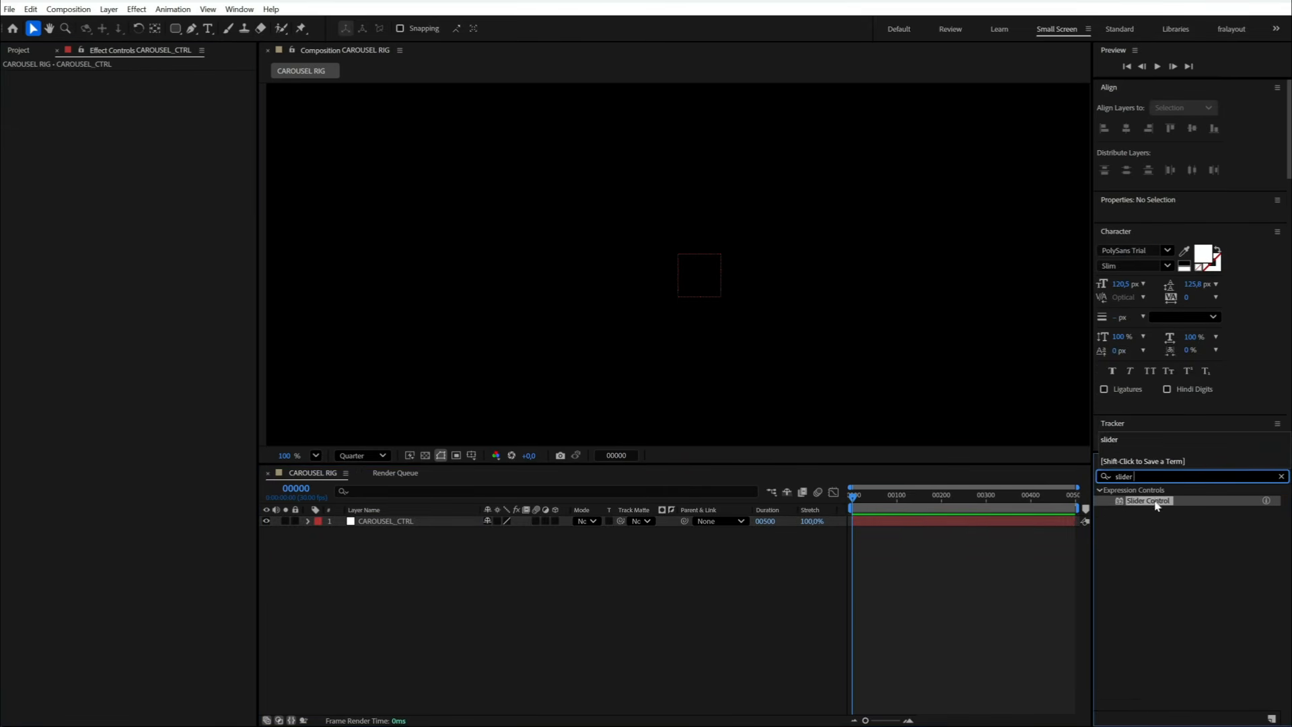
pyautogui.moveTo(1156, 505); pyautogui.dragTo(389, 525)
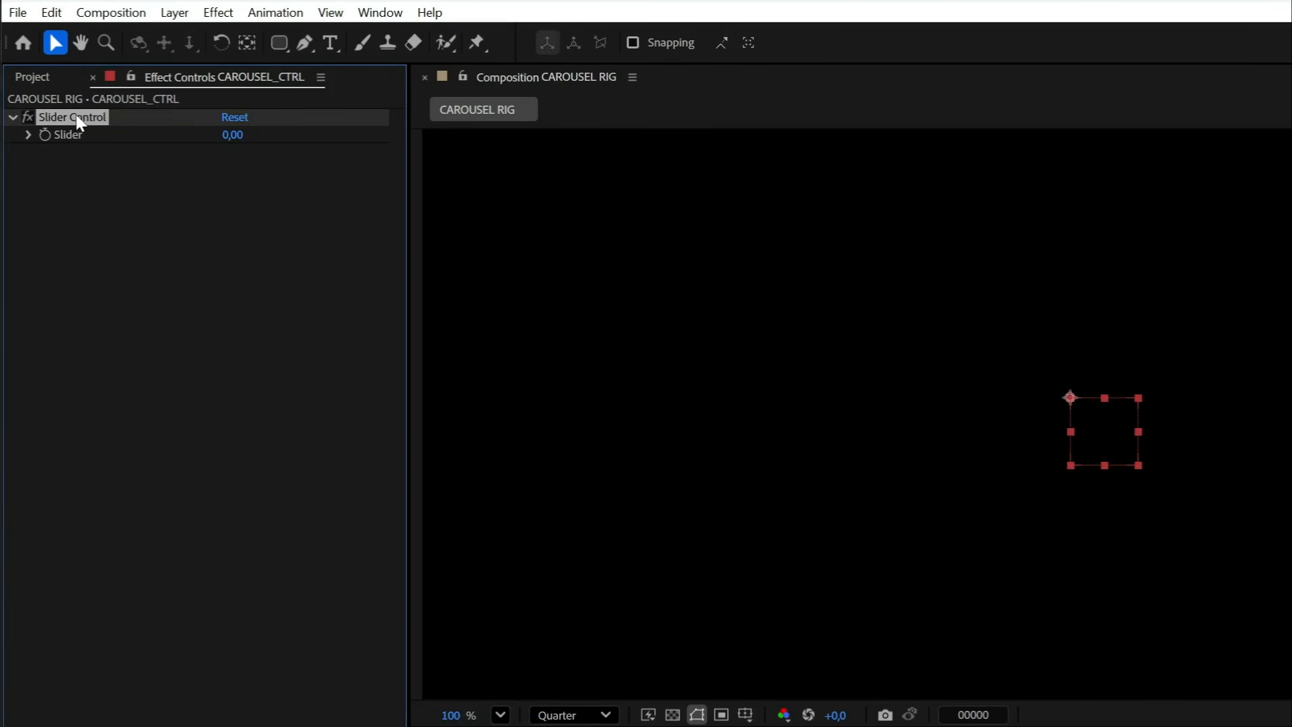
pyautogui.press('Return')
pyautogui.write('Slide')
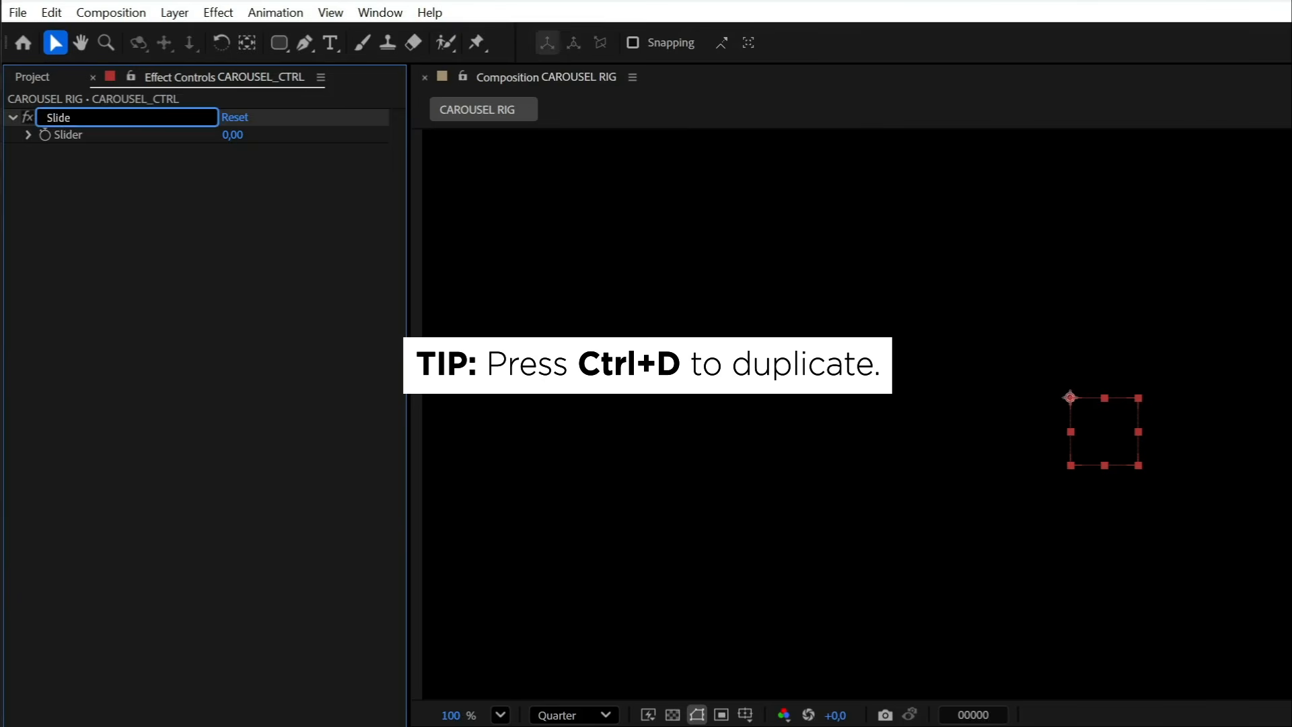
pyautogui.press('Return')
# Step: Duplicate the Slide slider control and name the copy Spacing X
pyautogui.hotkey('ctrl', 'd')
pyautogui.press('Return')
pyautogui.write('Sp')
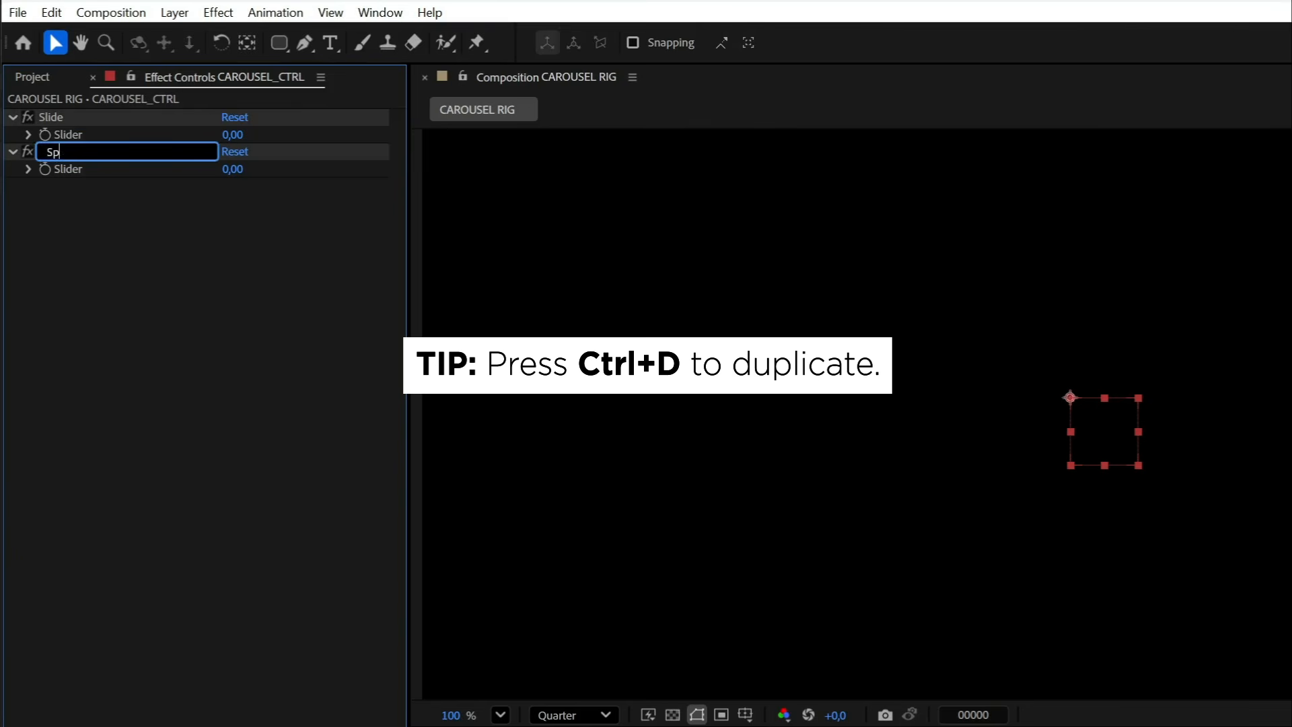
pyautogui.write('acing X')
pyautogui.press('Return')
# Step: Duplicate the Spacing X slider control and name the copy Spacing Boost
pyautogui.hotkey('ctrl', 'd')
pyautogui.press('Return')
pyautogui.write('S')
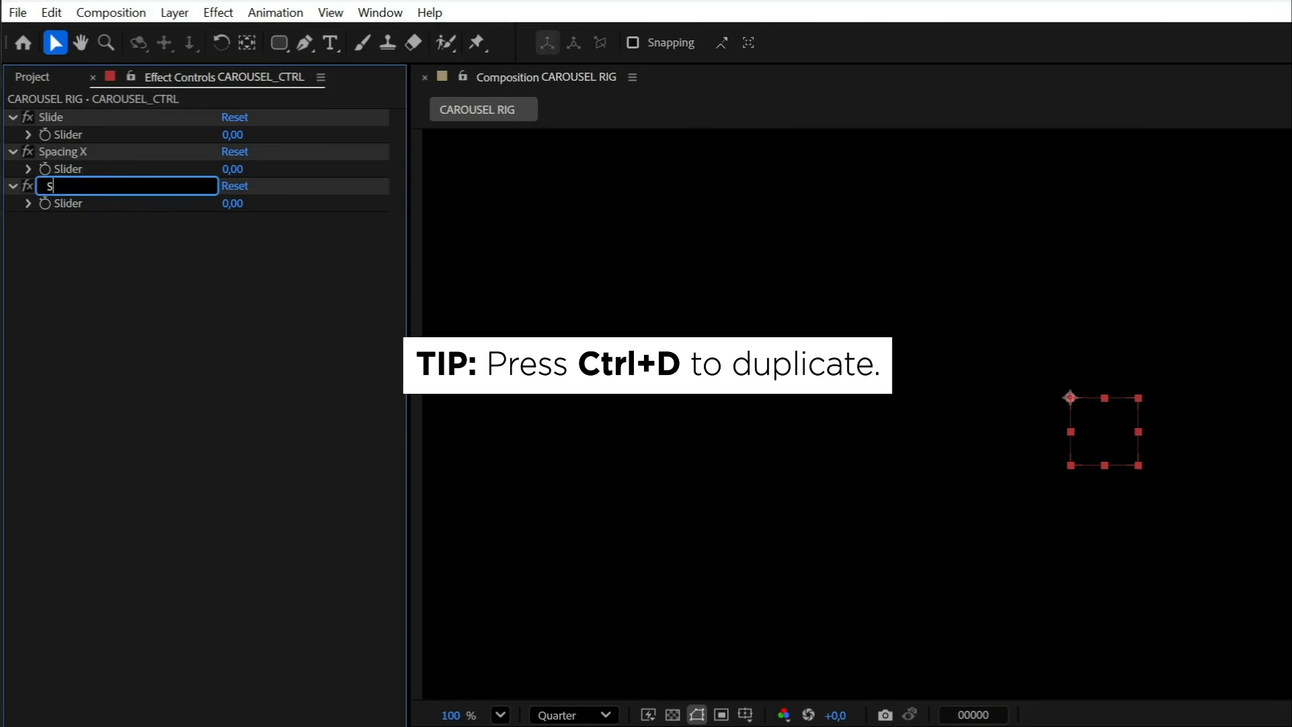
pyautogui.write('pacing Boost')
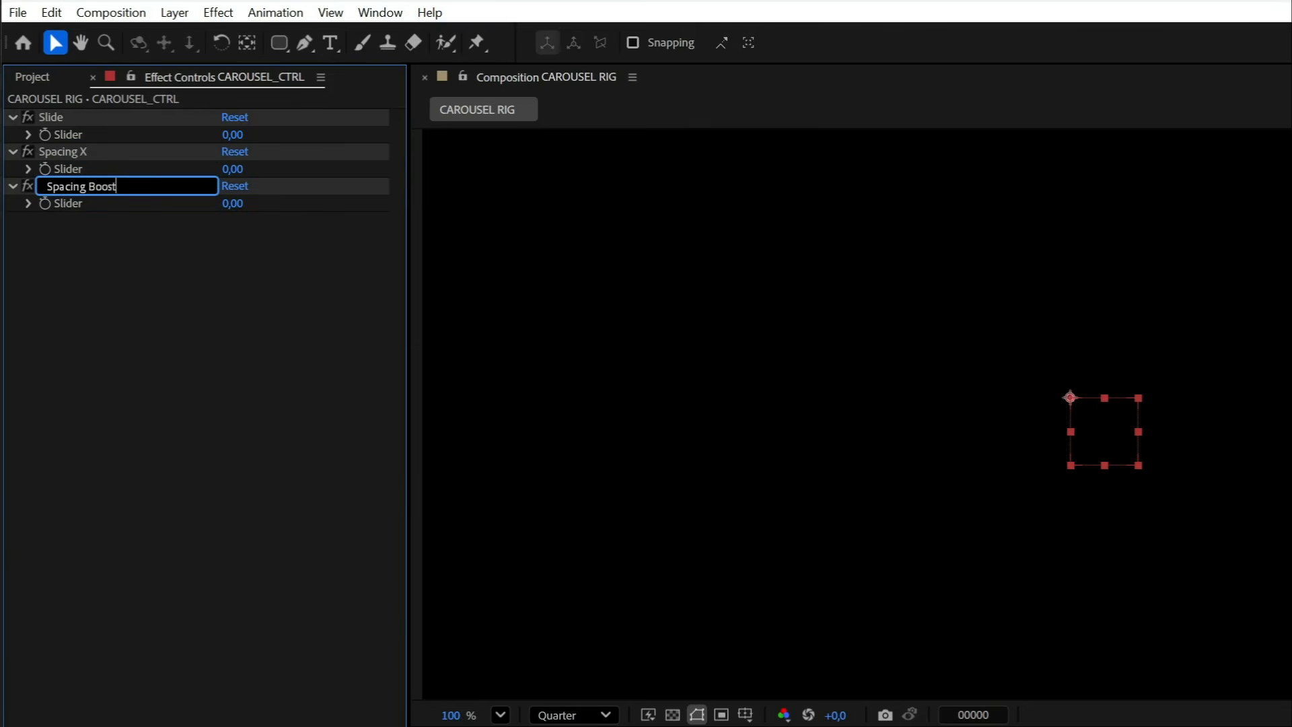
pyautogui.press('Return')
# Step: Duplicate the Spacing Boost slider control and name the copy Spacing Curve
pyautogui.hotkey('ctrl', 'd')
pyautogui.press('Return')
pyautogui.write('Spacing B')
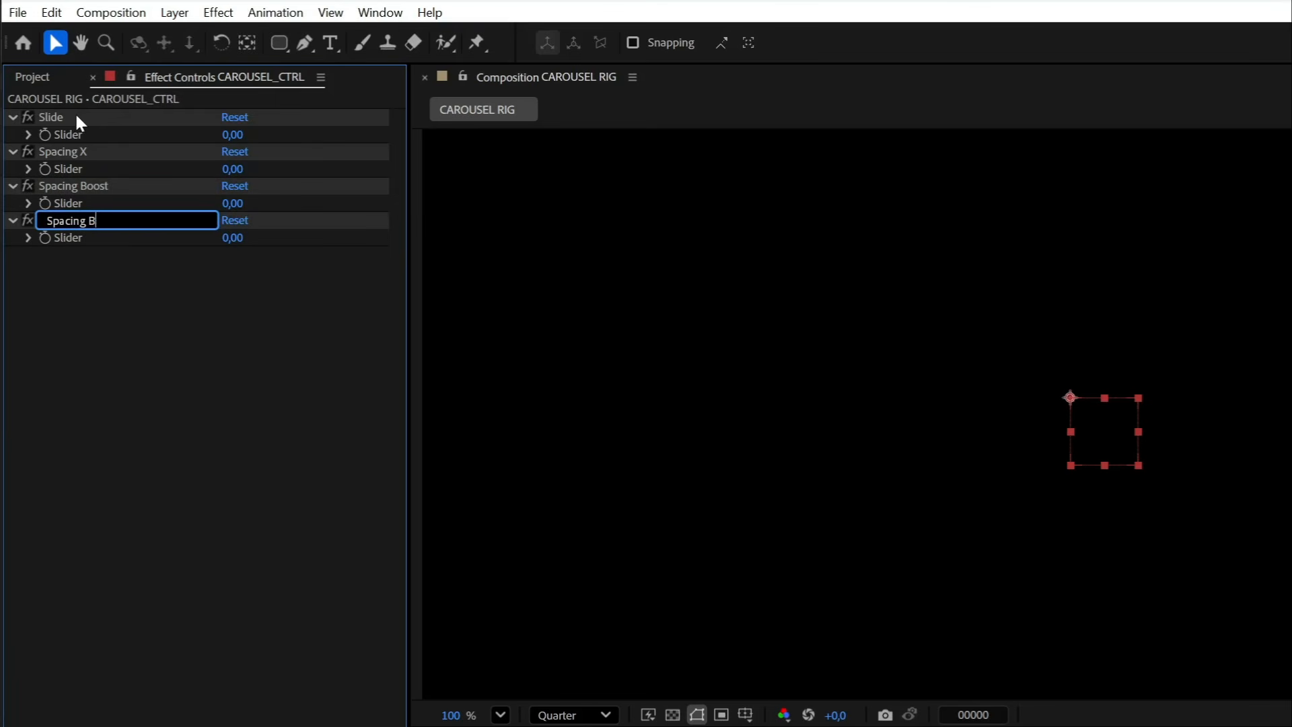
pyautogui.write('urve')
pyautogui.press('Return')
# Step: Duplicate the Spacing Curve slider control and name the copy Scale Center
pyautogui.hotkey('ctrl', 'd')
pyautogui.press('Return')
pyautogui.write('Sca')
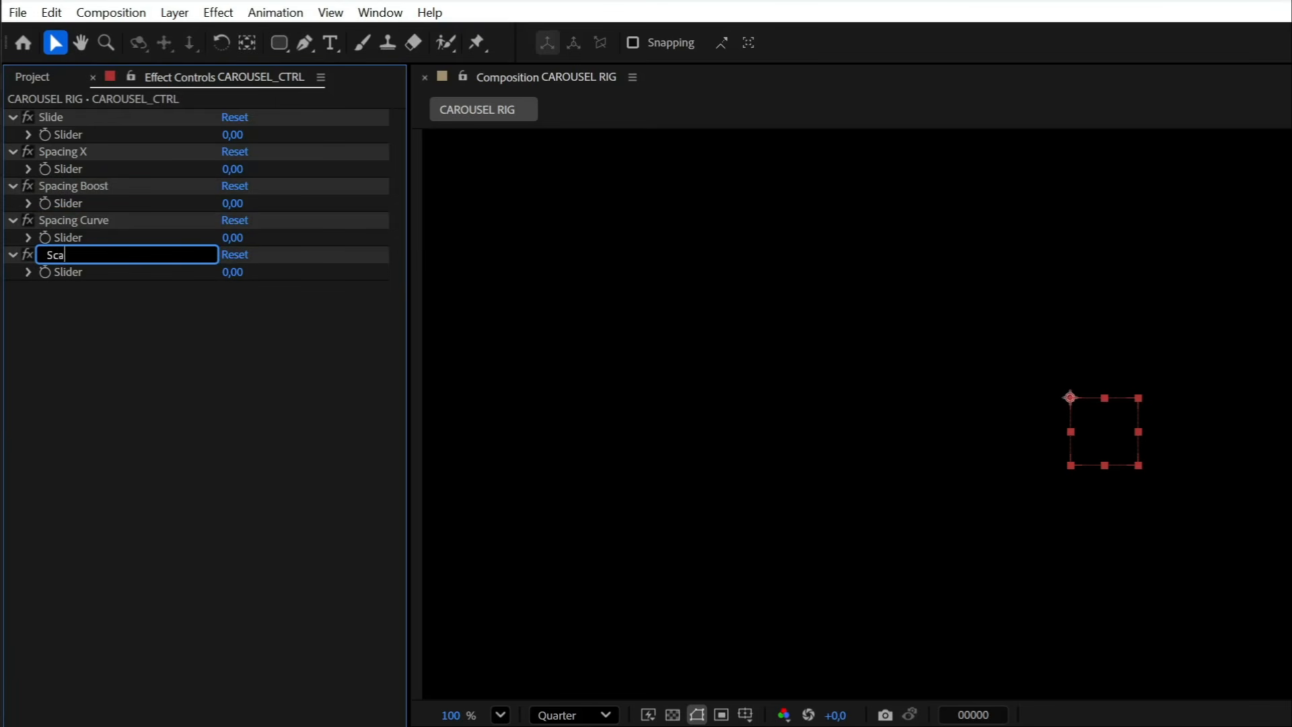
pyautogui.write('le Center')
pyautogui.press('Return')
# Step: Duplicate the Scale Center slider control and name the copy Scale Sides
pyautogui.hotkey('ctrl', 'd')
pyautogui.press('Return')
pyautogui.write('Scal')
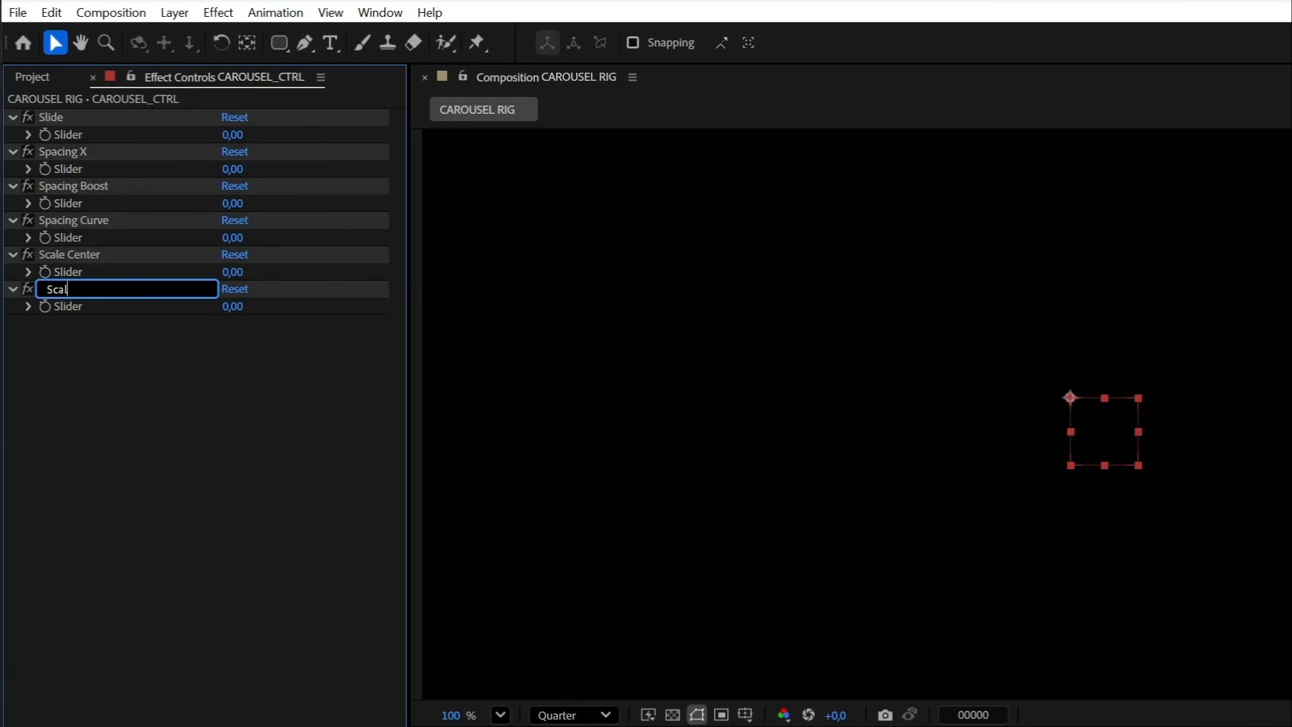
pyautogui.write('e Sides')
pyautogui.press('Return')
# Step: Duplicate the Scale Sides slider control and name the copy Opacity Mid
pyautogui.hotkey('ctrl', 'd')
pyautogui.press('Return')
pyautogui.write('Opa')
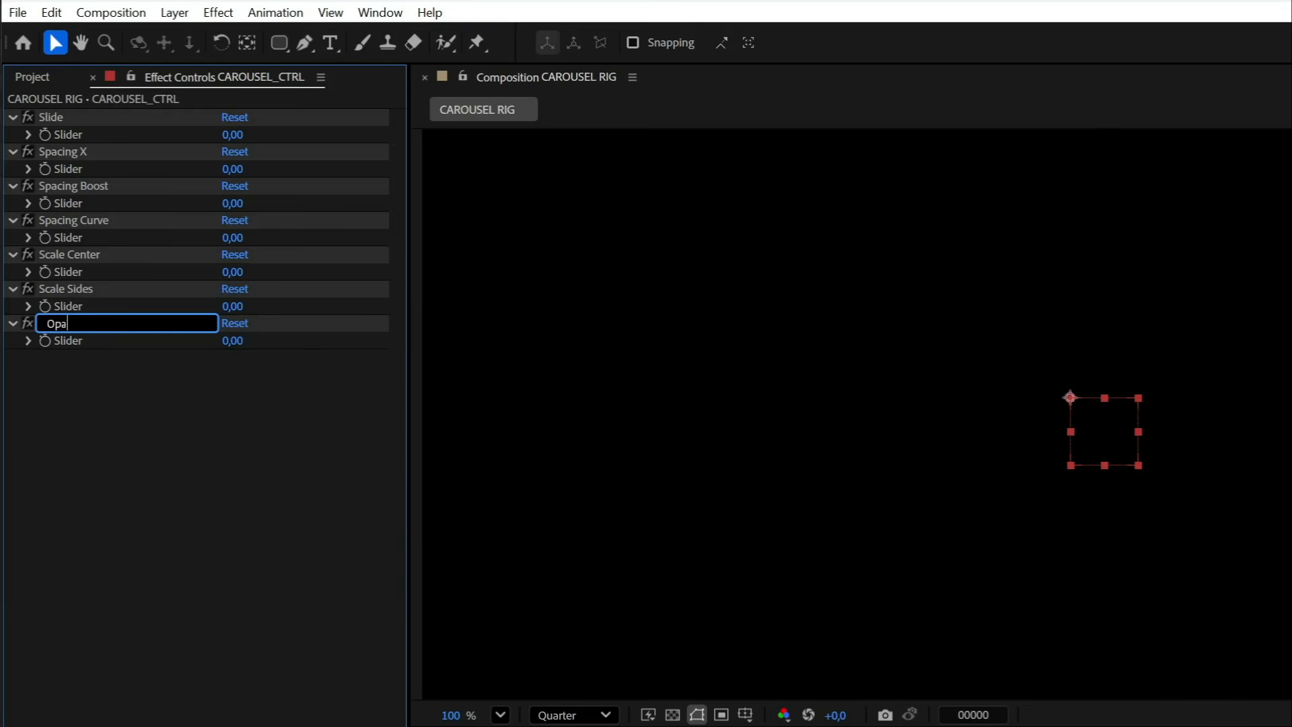
pyautogui.write('city Mid')
pyautogui.press('Return')
# Step: Duplicate the Opacity Mid slider control and name the copy Z Center
pyautogui.hotkey('ctrl', 'd')
pyautogui.press('Return')
pyautogui.write('Z')
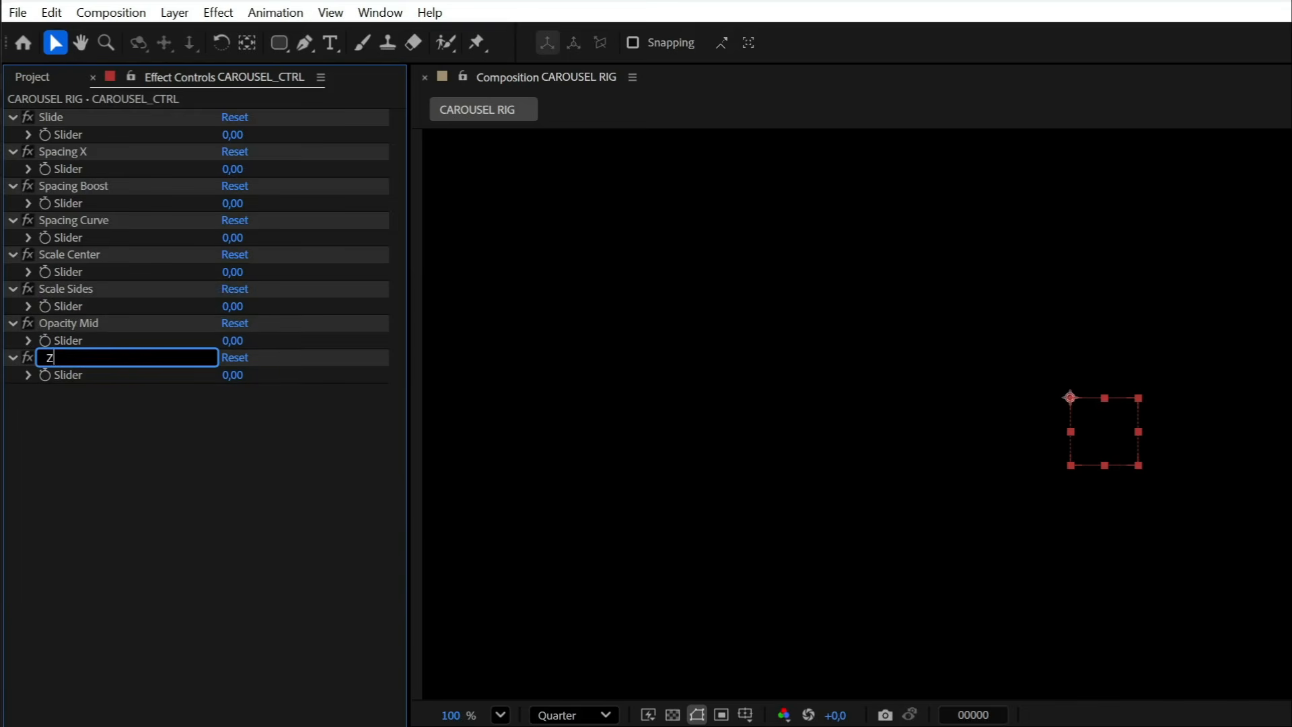
pyautogui.write(' Center')
pyautogui.press('Return')
pyautogui.press('Return')
pyautogui.press('Return')
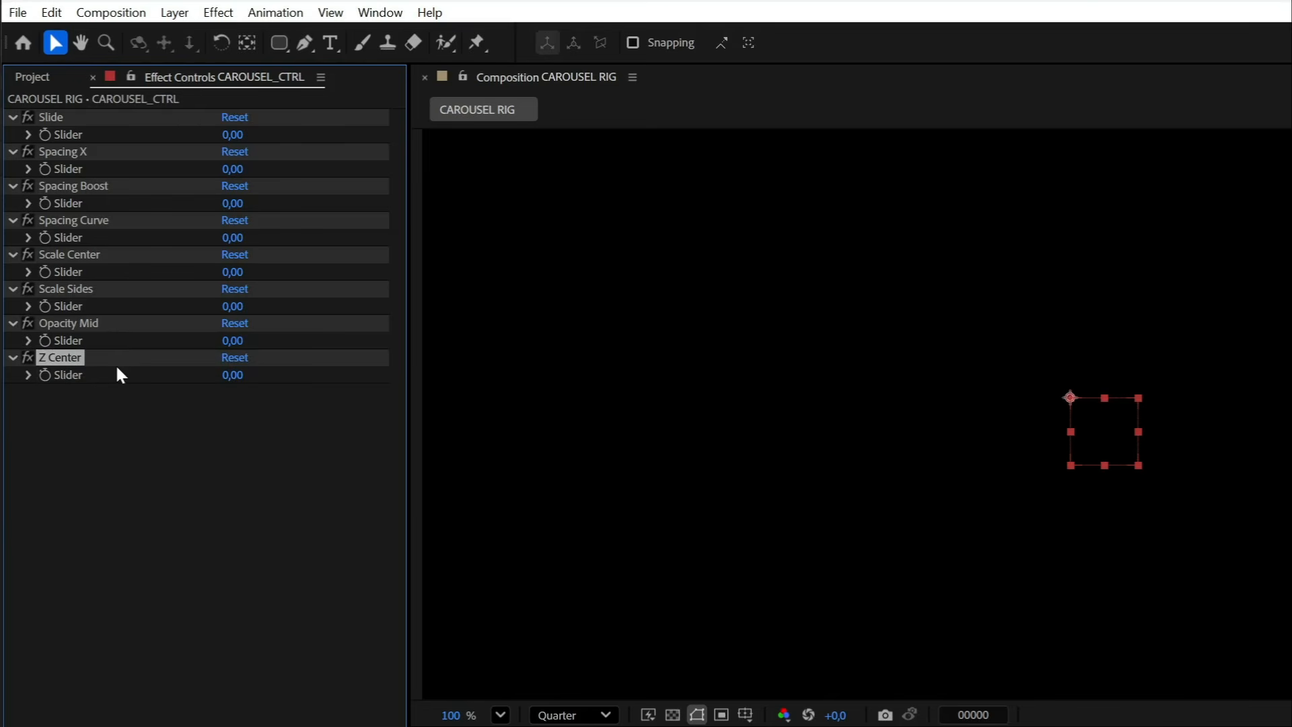
# Step: Add another slider control below Z Center by duplication and name it Z Sides
pyautogui.press('Up')
pyautogui.hotkey('ctrl', 'd')
pyautogui.press('Return')
pyautogui.write('Z')
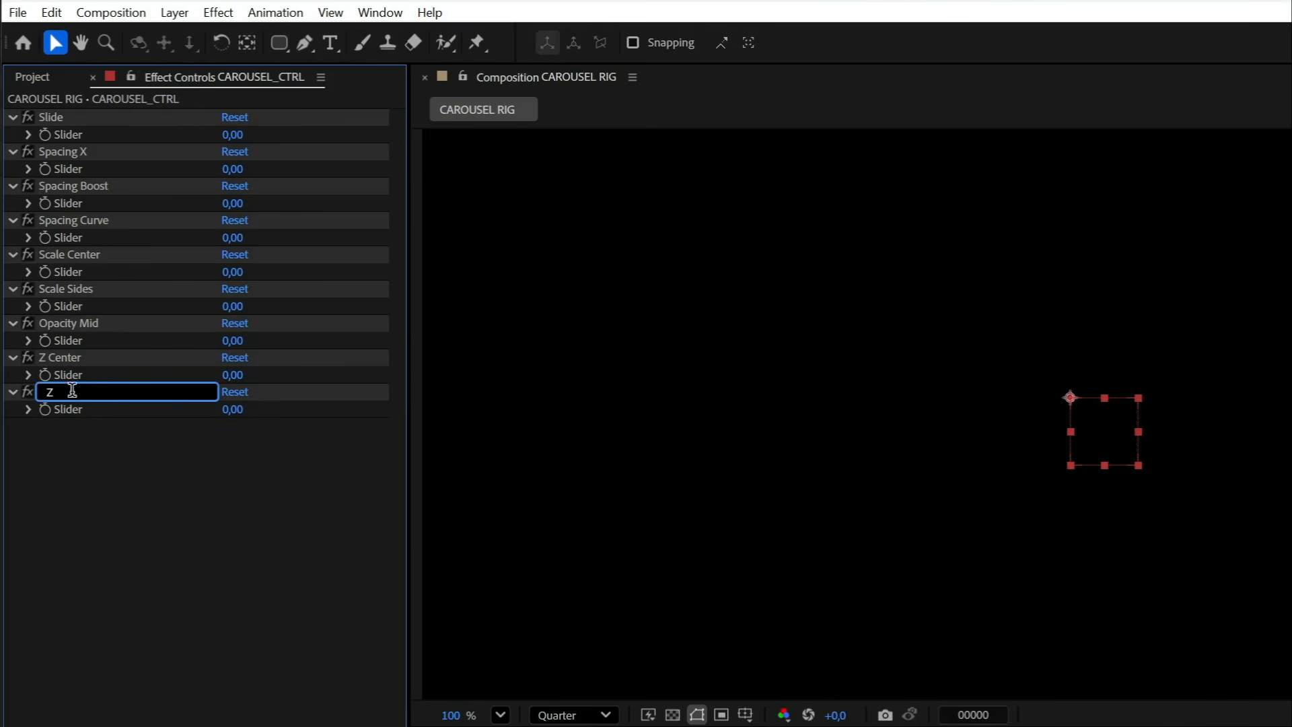
pyautogui.write(' Sides')
pyautogui.press('Return')
# Step: Duplicate the Z Sides slider control and name the copy Rot Y Max
pyautogui.hotkey('ctrl', 'd')
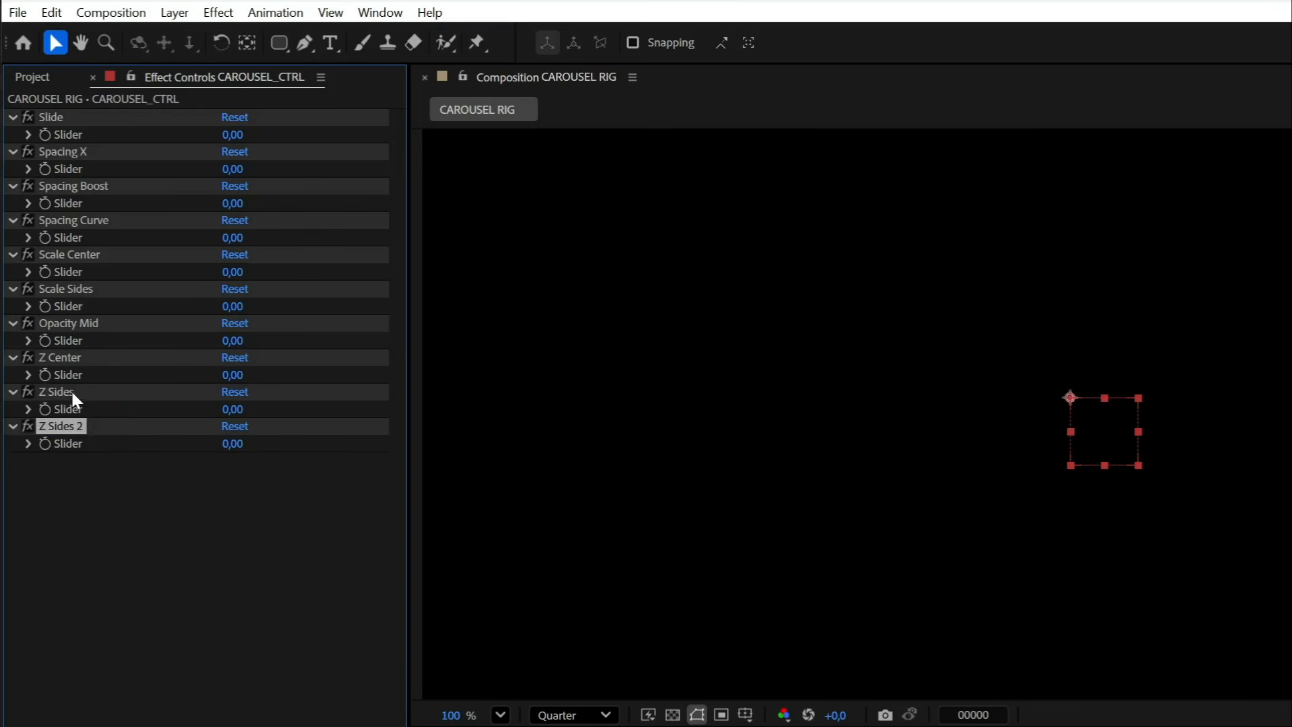
pyautogui.press('Return')
pyautogui.write('Rot Y Mid')
pyautogui.press('Return')
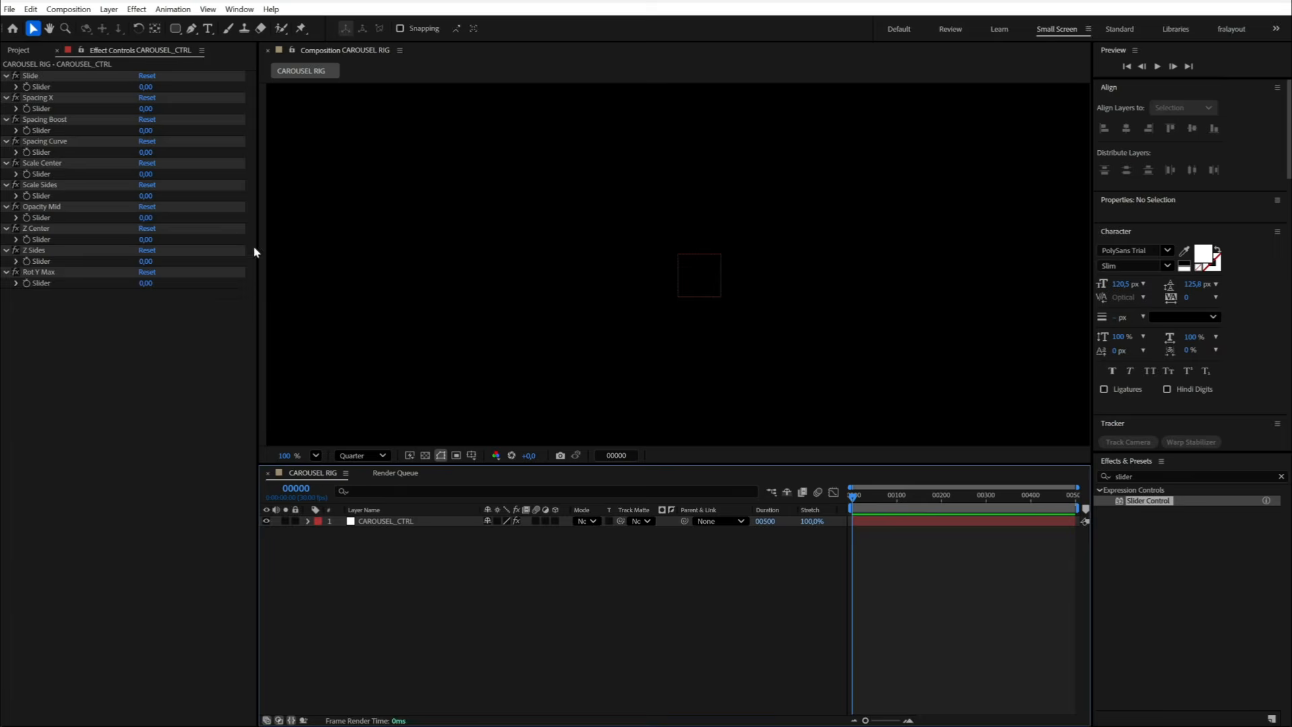
# Step: Create a second composition named Card_1 with a size of 800 x 450 px
pyautogui.click(35, 81)
pyautogui.click(110, 613)
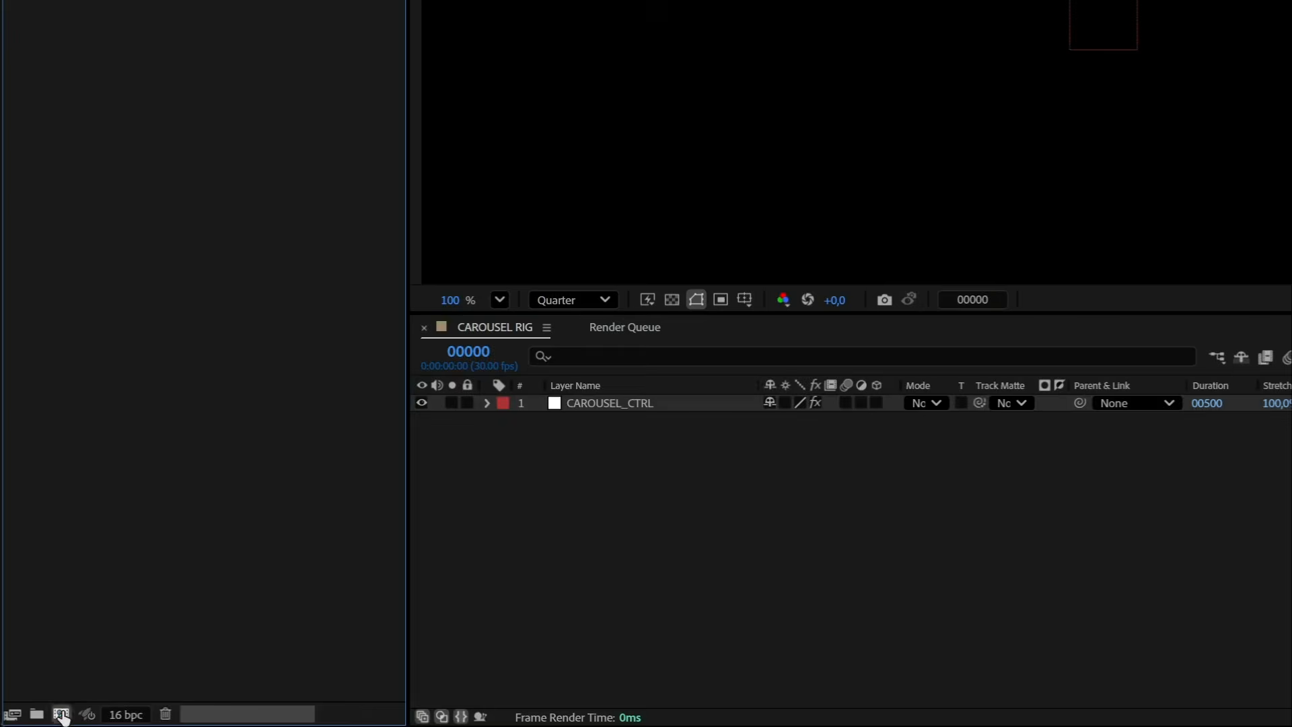
pyautogui.click(37, 717)
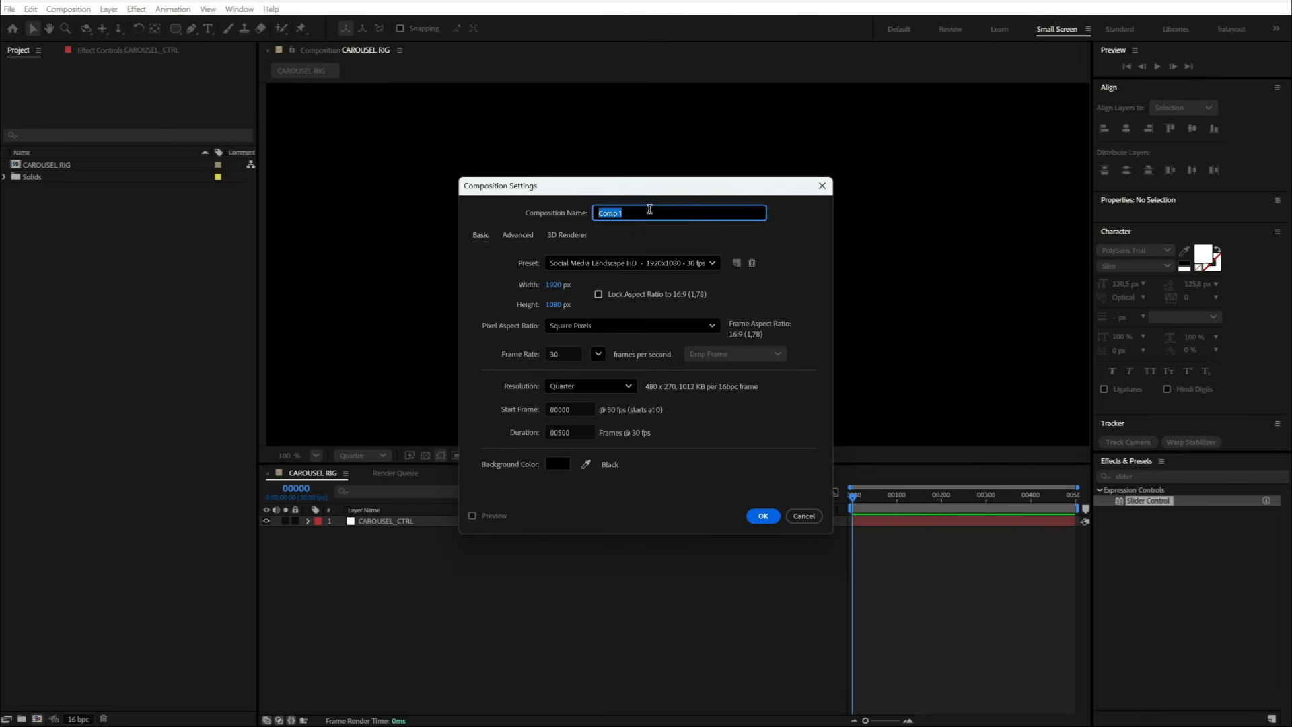
pyautogui.write('Card_1')
pyautogui.press('Tab')
pyautogui.write('800')
pyautogui.press('Tab')
pyautogui.write('450')
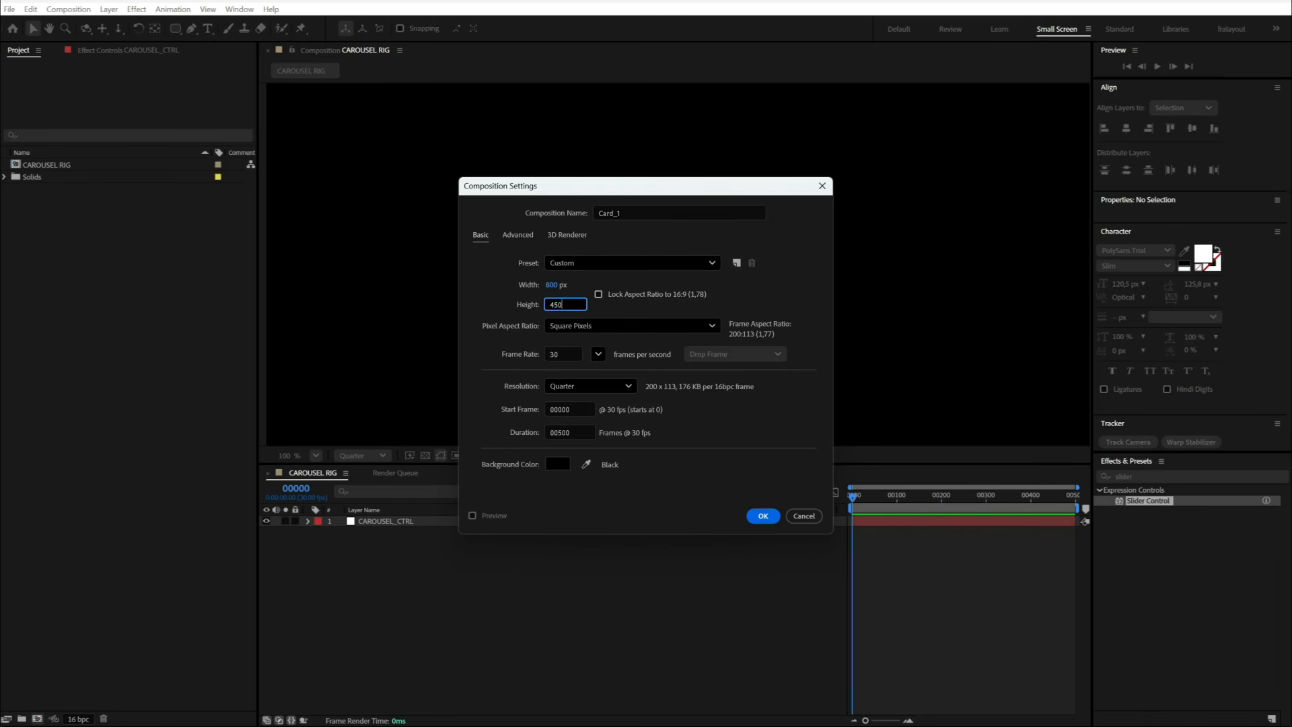
pyautogui.press('Return')
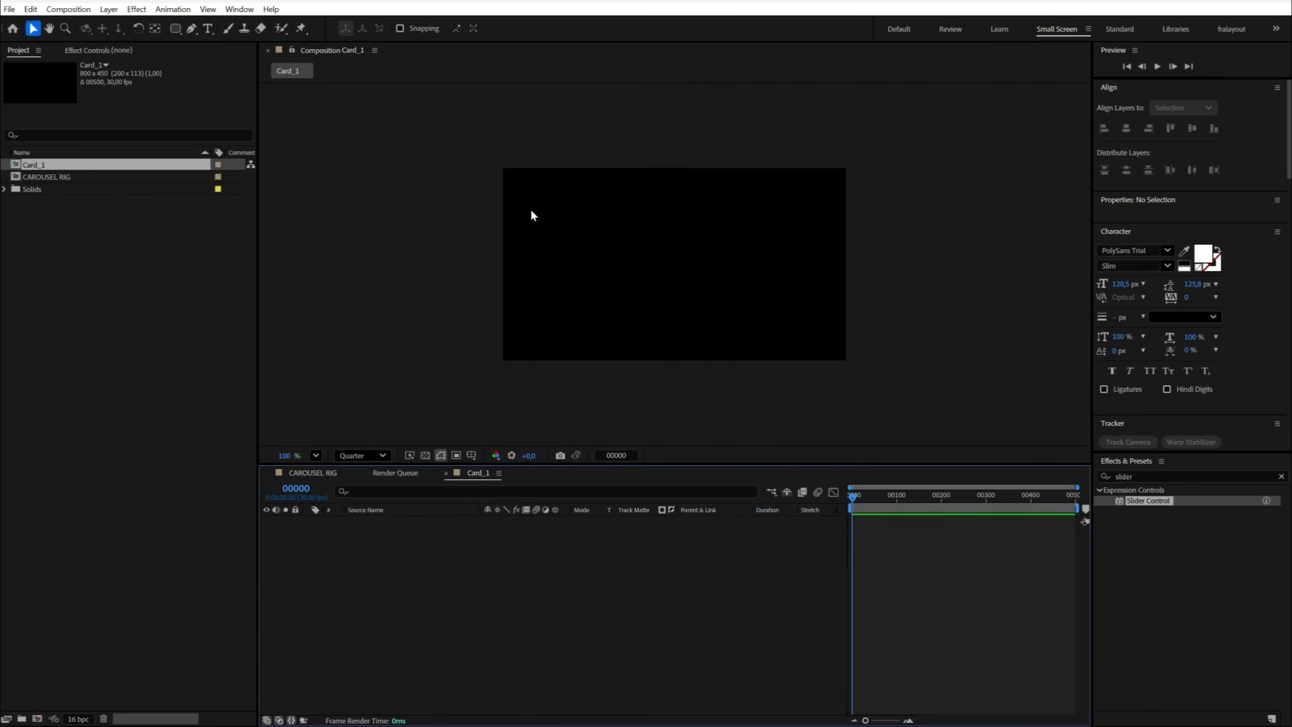
# Step: Fill the Card_1 composition with a pink rounded rectangle shape and set the preview resolution to Full
pyautogui.doubleClick(175, 28)
pyautogui.click(462, 582)
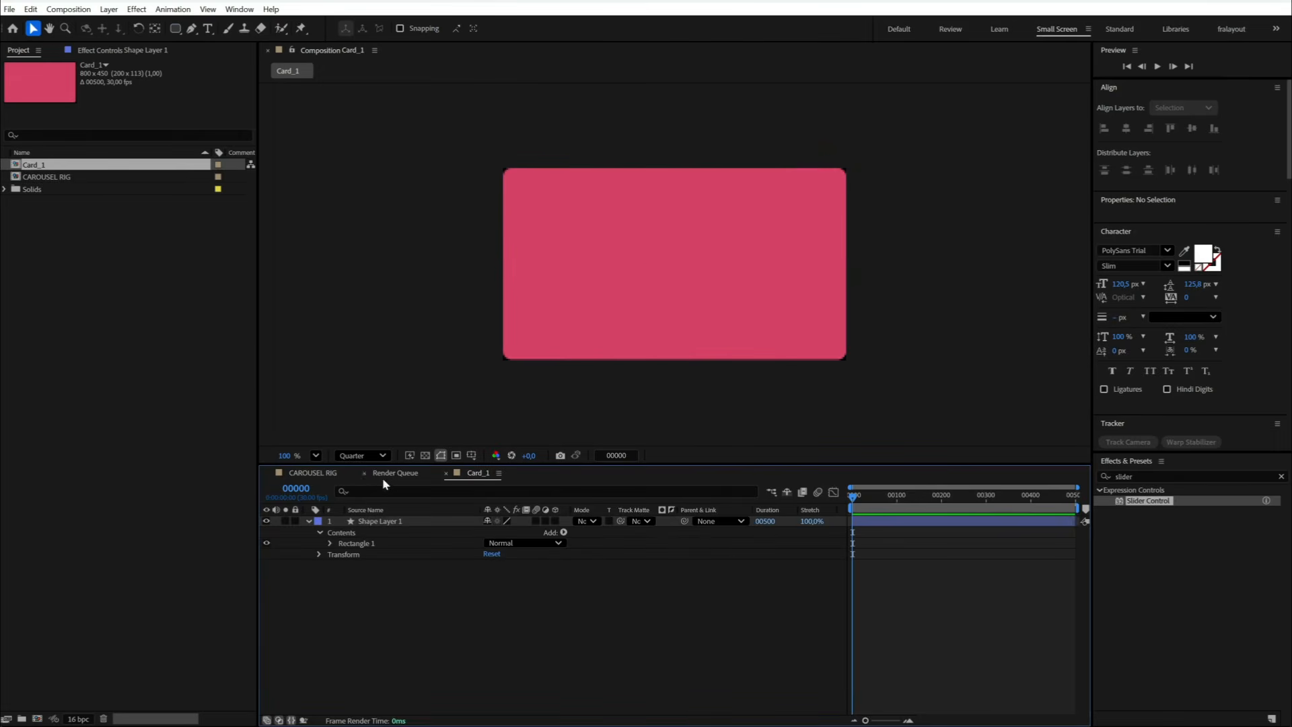
pyautogui.click(362, 457)
pyautogui.click(357, 483)
# Step: Place the Card_1 composition below CAROUSEL_CTRL in CAROUSEL RIG and make it a 3D layer
pyautogui.click(404, 471)
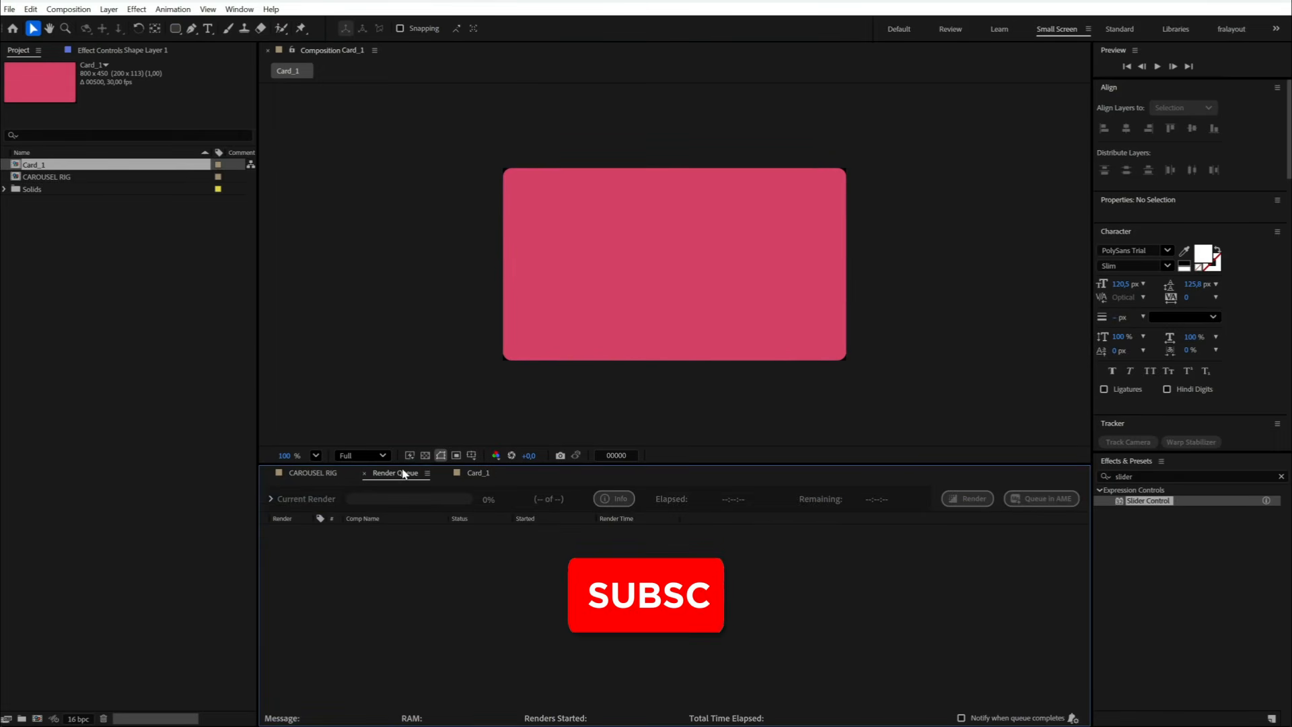
pyautogui.click(332, 475)
pyautogui.moveTo(55, 164); pyautogui.dragTo(397, 571)
pyautogui.click(554, 531)
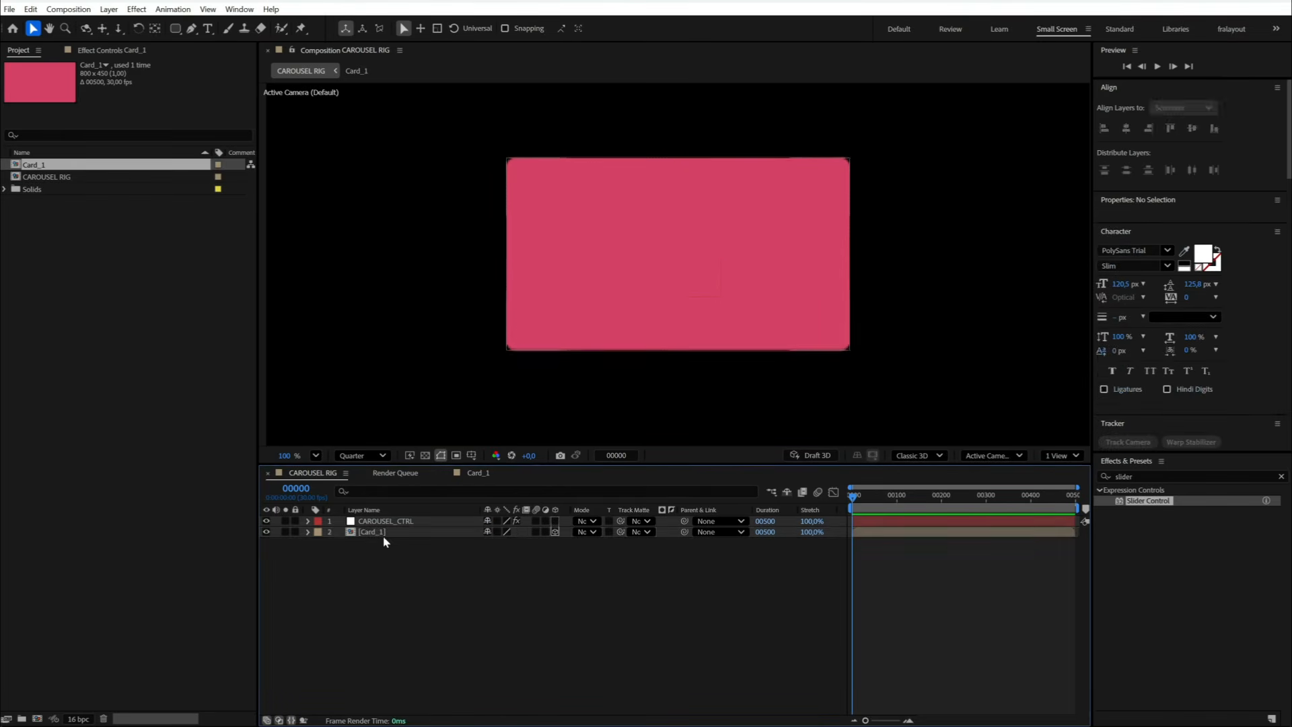
# Step: Add an expression to the Position of the Card_1 layer and paste in the copied code that references CAROUSEL_CTRL
pyautogui.click(381, 533)
pyautogui.click(308, 531)
pyautogui.press('p')
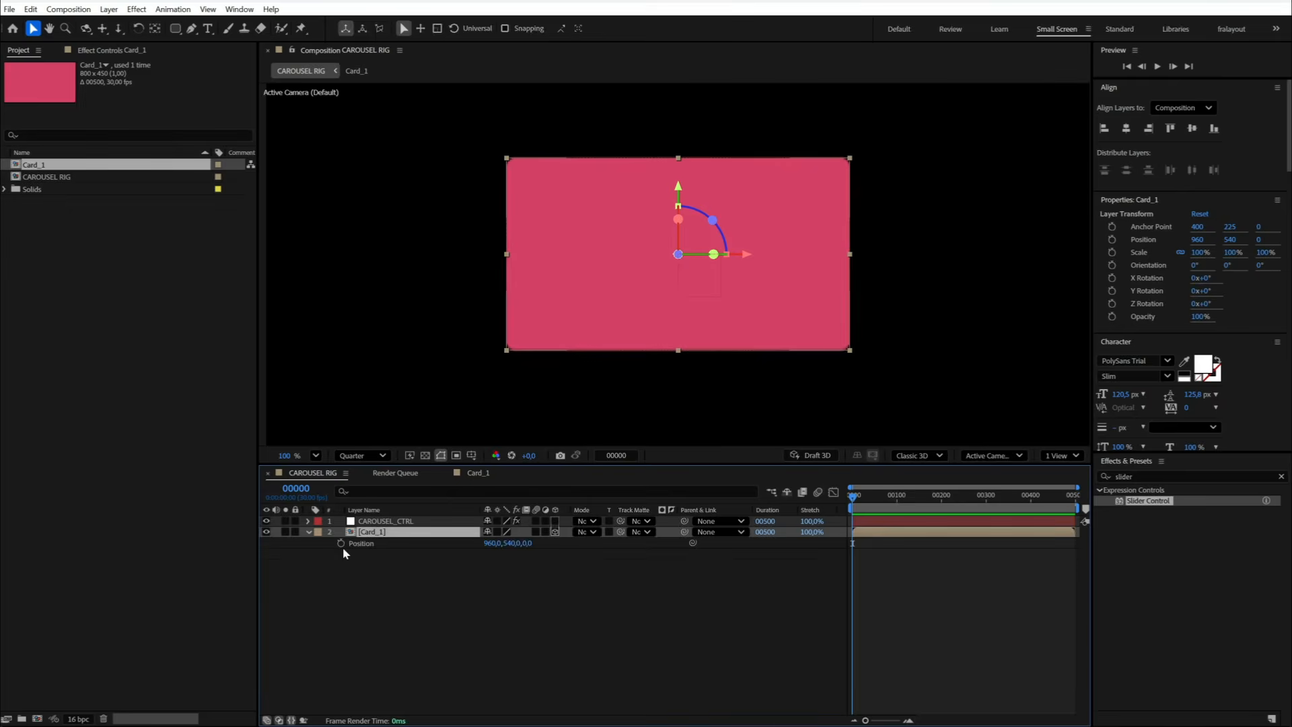
pyautogui.keyDown('alt'); pyautogui.click(340, 543); pyautogui.keyUp('alt')
pyautogui.rightClick(931, 559)
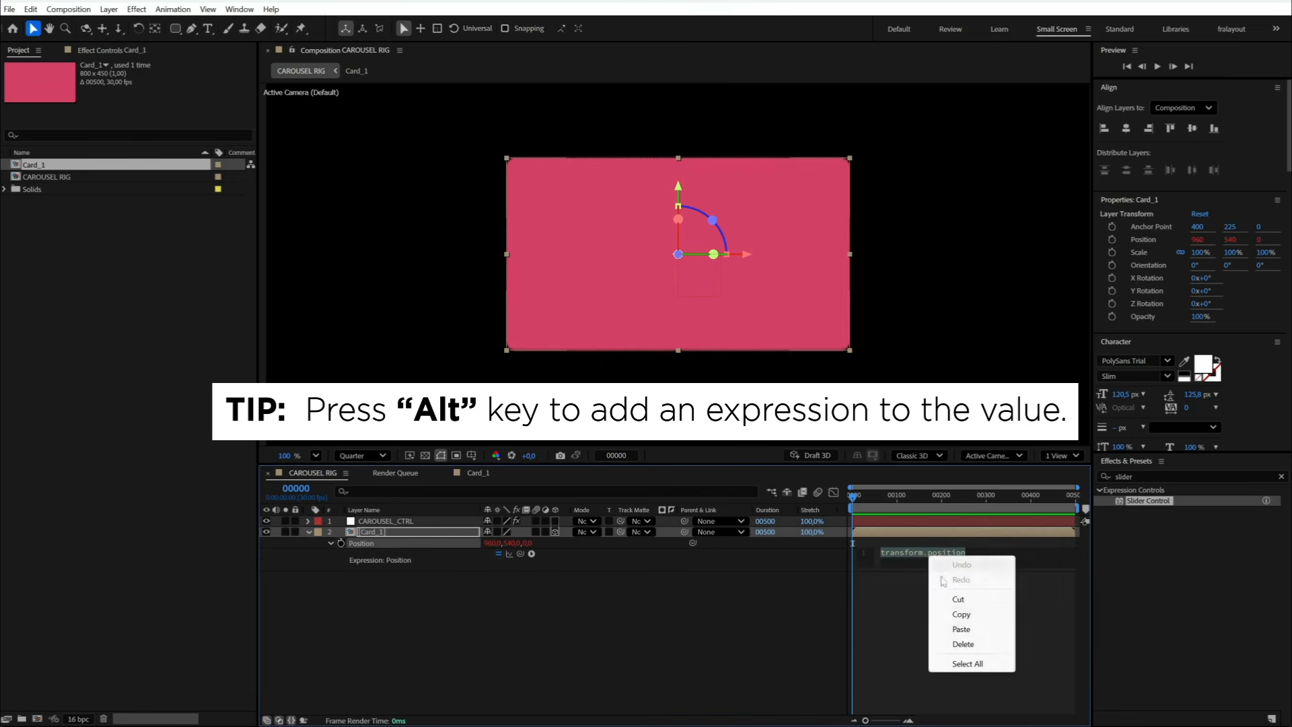
pyautogui.click(949, 625)
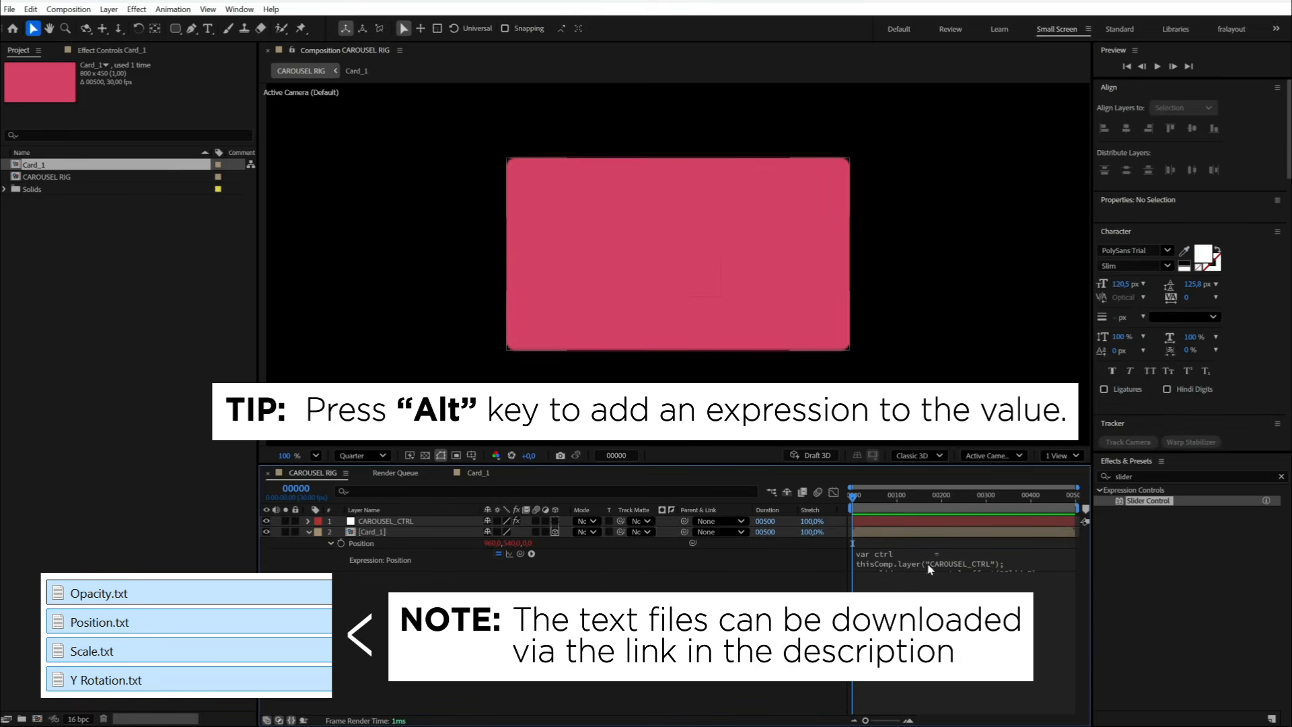
# Step: Add an expression to the Scale of the Card_1 layer and paste in the copied scale code referencing CAROUSEL_CTRL
pyautogui.click(368, 533)
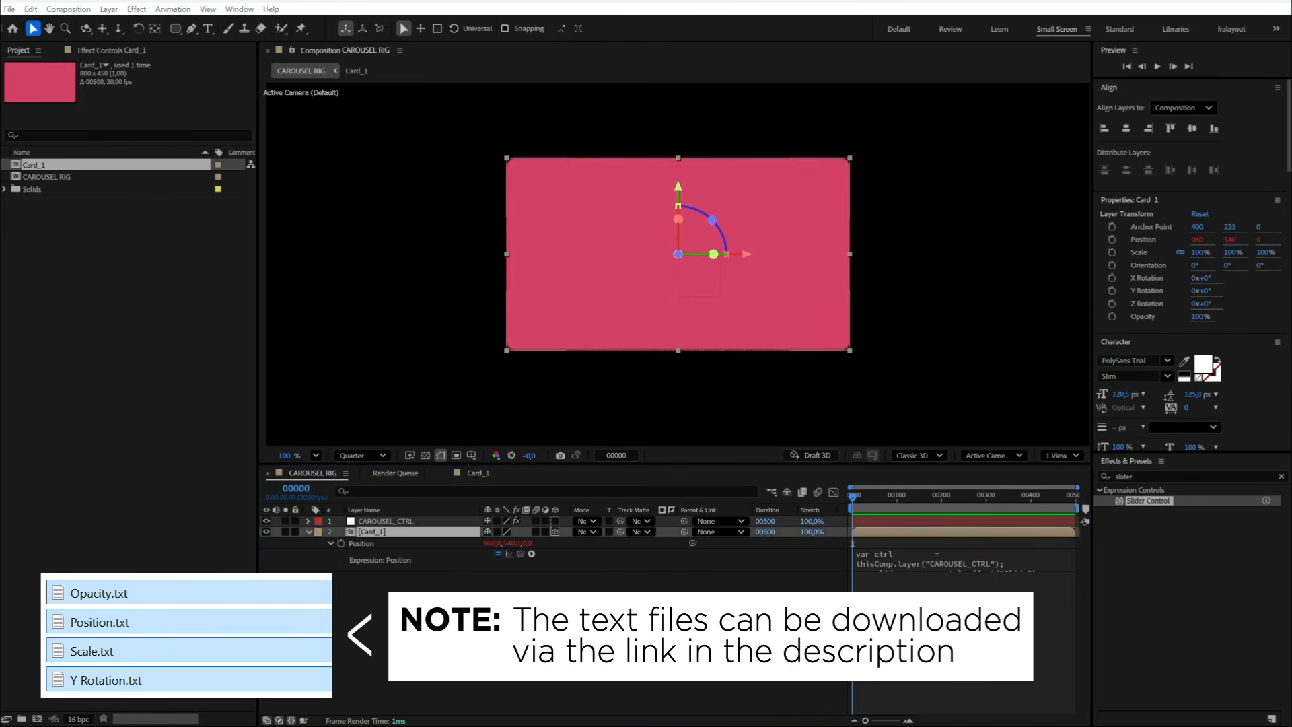
pyautogui.click(363, 572)
pyautogui.click(361, 533)
pyautogui.press('s')
pyautogui.keyDown('alt'); pyautogui.click(341, 543); pyautogui.keyUp('alt')
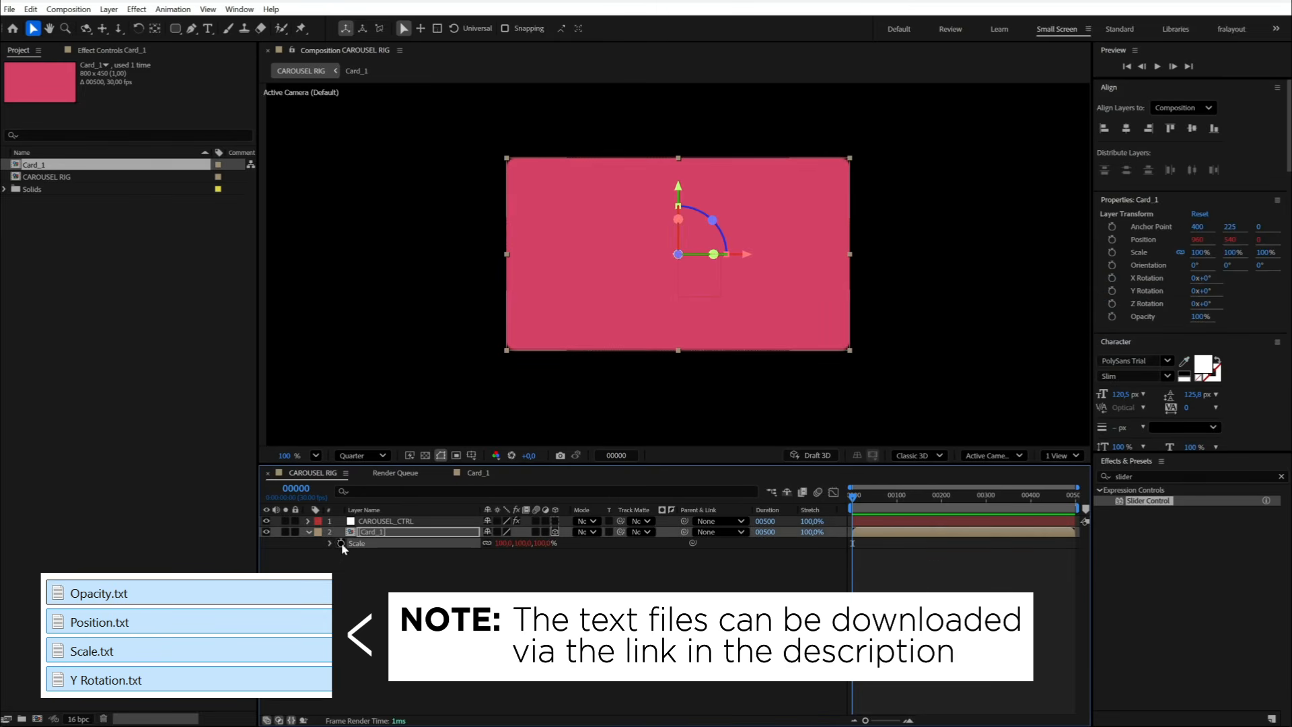
pyautogui.hotkey('ctrl', 'v')
pyautogui.click(592, 583)
pyautogui.click(382, 538)
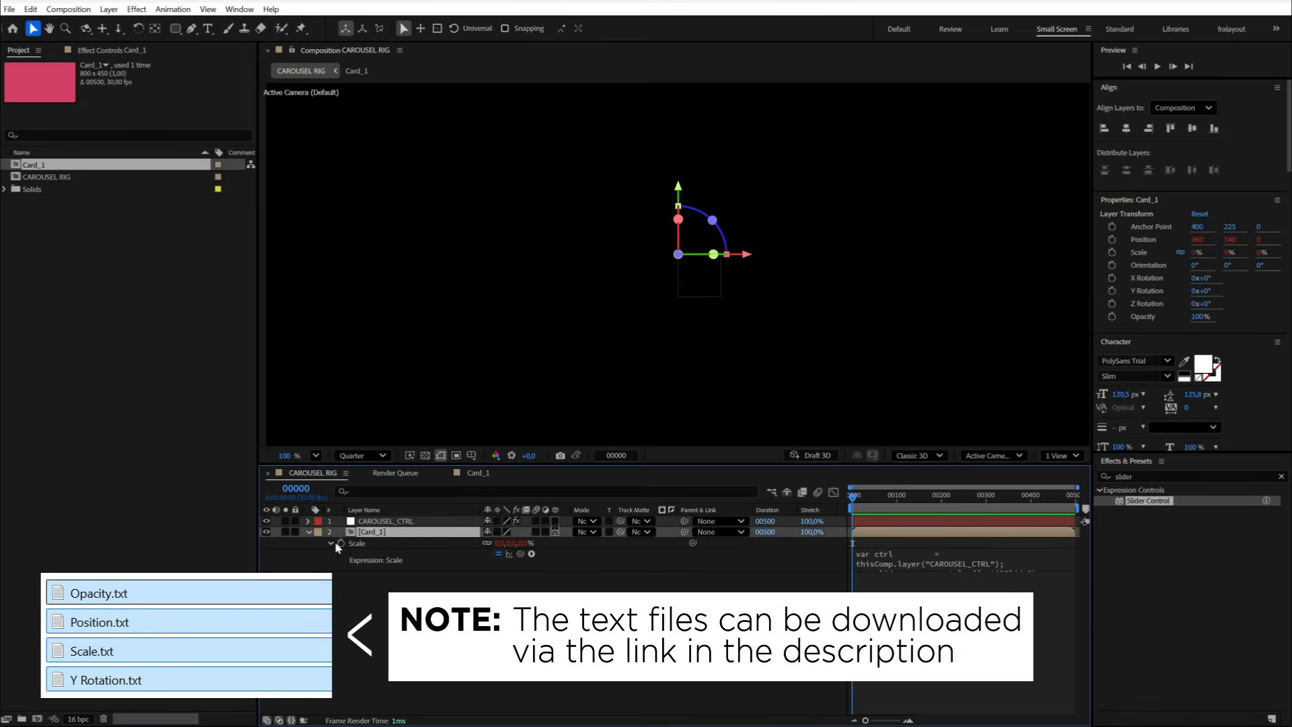
# Step: Add an expression to the Y Rotation of the Card_1 layer and paste in the rotation code based on absDist and rotYMax
pyautogui.press('r')
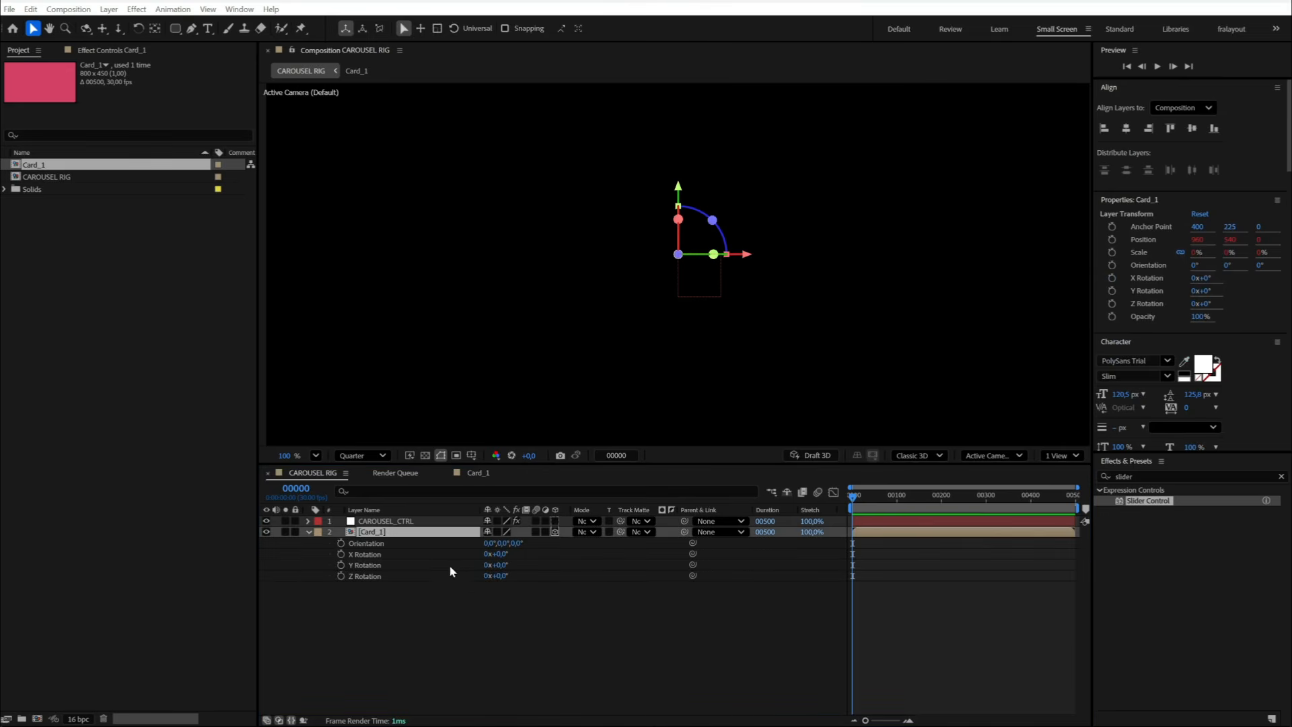
pyautogui.keyDown('alt'); pyautogui.click(341, 565); pyautogui.keyUp('alt')
pyautogui.write('var angle = Math.min(linear(absDist, 0, 2, 0, rotYMax), rotYMax);')
pyautogui.click(1014, 556)
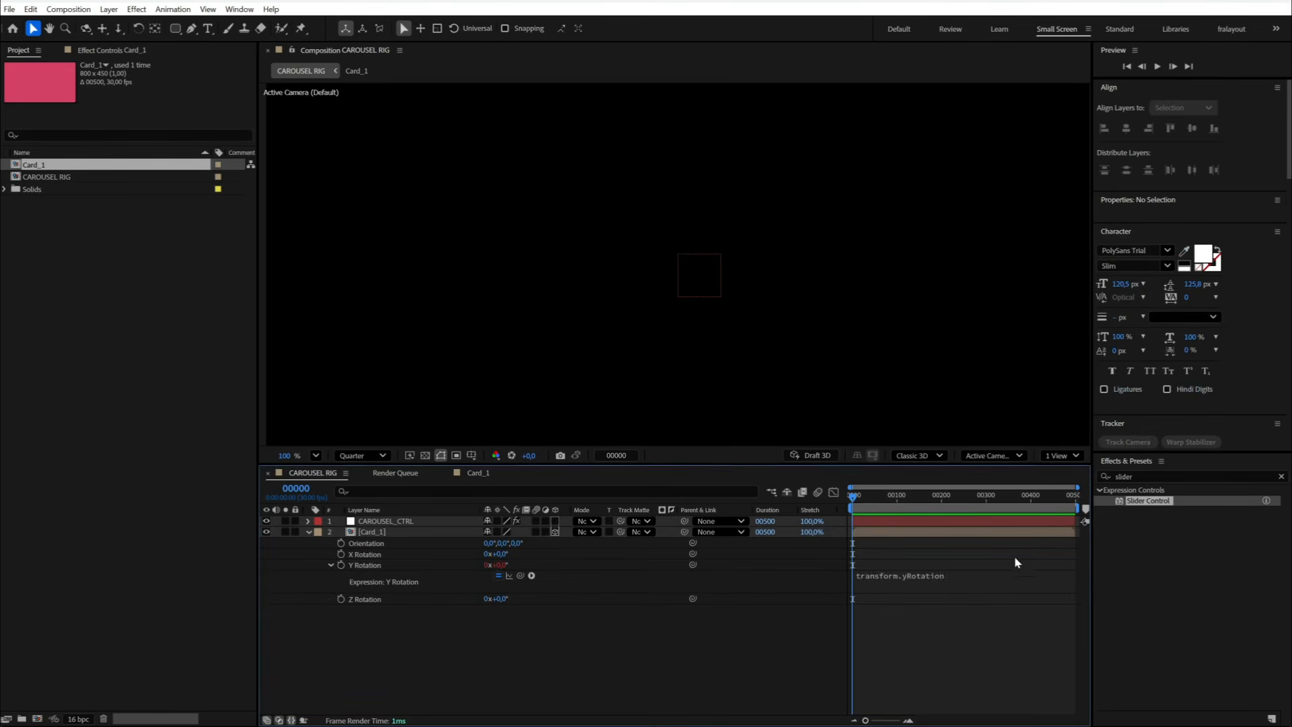
pyautogui.click(309, 532)
# Step: Add an expression to the Opacity of the Card_1 layer and paste in the copied code that references CAROUSEL_CTRL
pyautogui.click(375, 532)
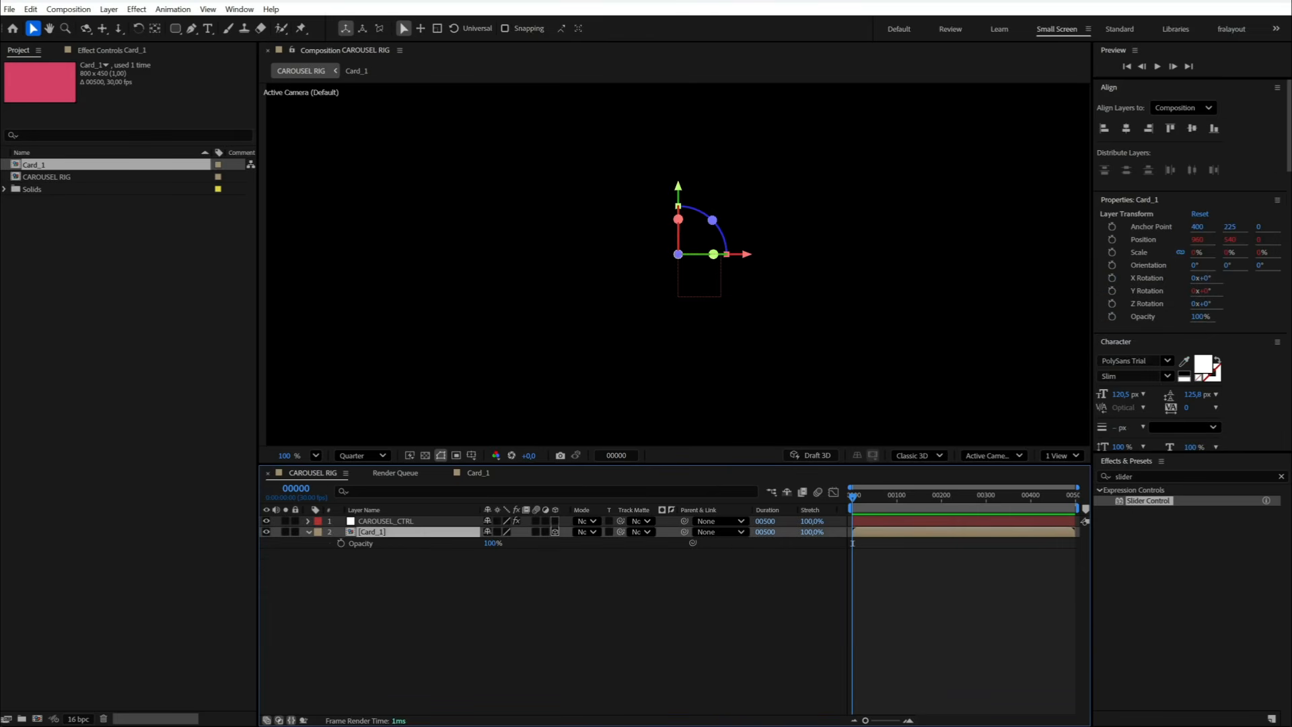
pyautogui.click(413, 551)
pyautogui.click(396, 533)
pyautogui.keyDown('alt'); pyautogui.click(341, 543); pyautogui.keyUp('alt')
pyautogui.hotkey('ctrl', 'v')
pyautogui.click(602, 638)
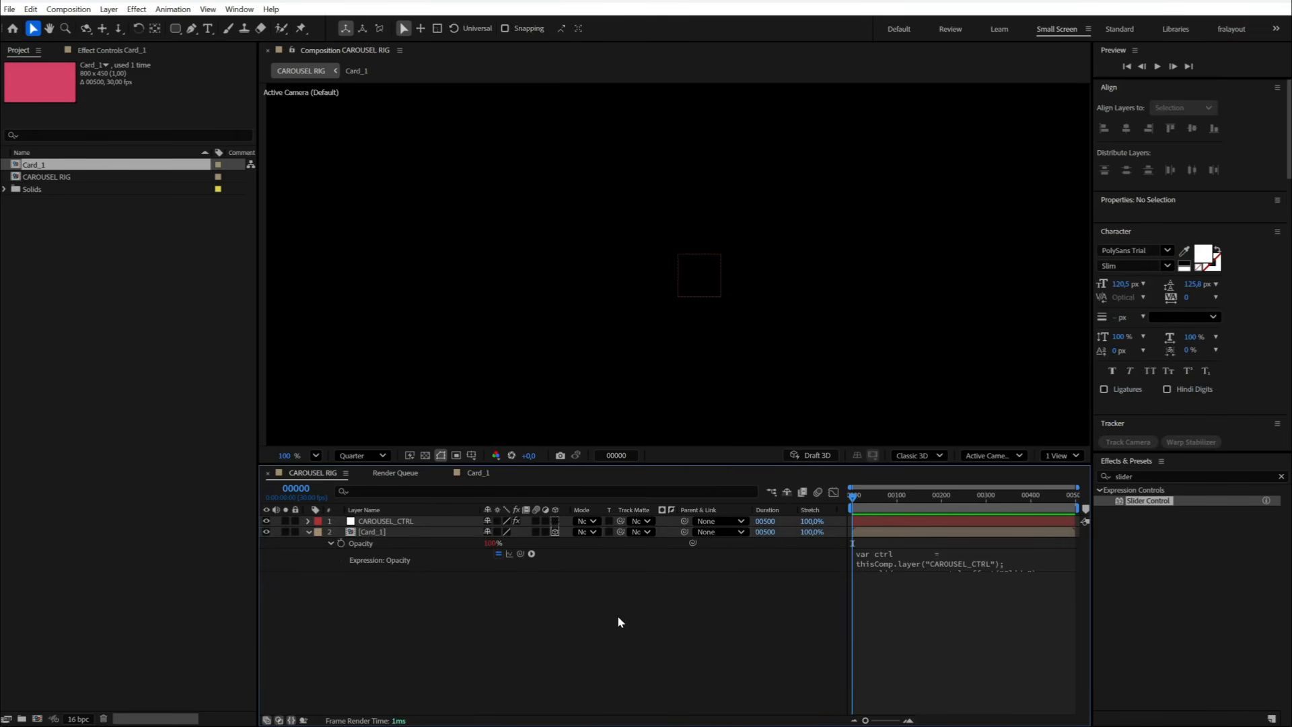
# Step: On CAROUSEL_CTRL, set Slide to 1, Spacing X to 500, Spacing Boost to 150 and Spacing Curve to 1
pyautogui.click(398, 531)
pyautogui.click(387, 521)
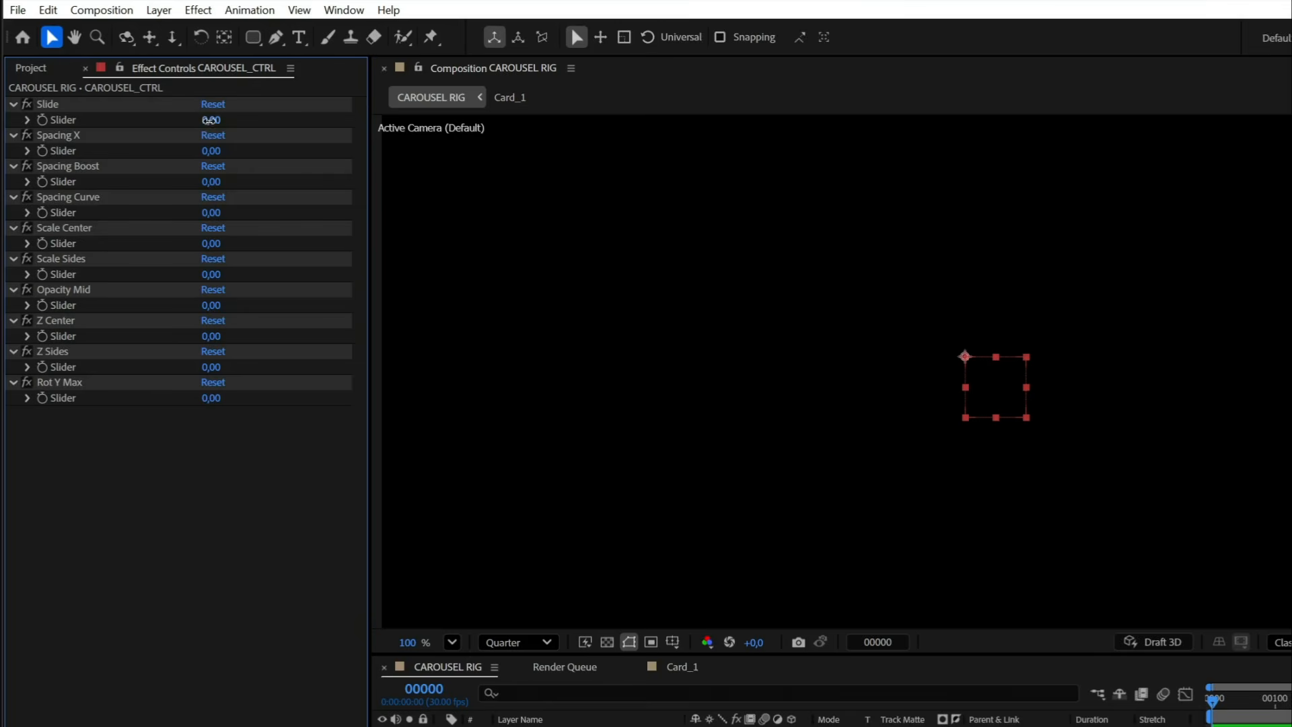
pyautogui.click(211, 150)
pyautogui.write('500')
pyautogui.press('Return')
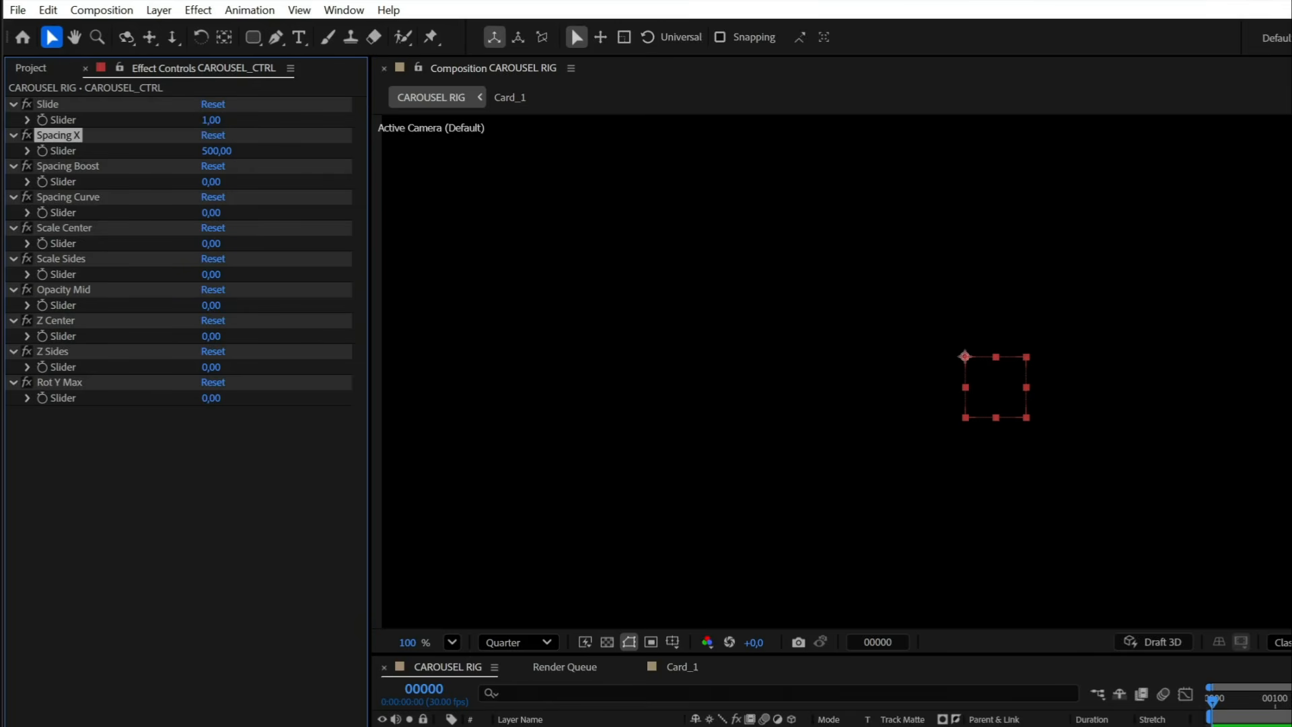
pyautogui.click(211, 182)
pyautogui.write('150')
pyautogui.press('Tab')
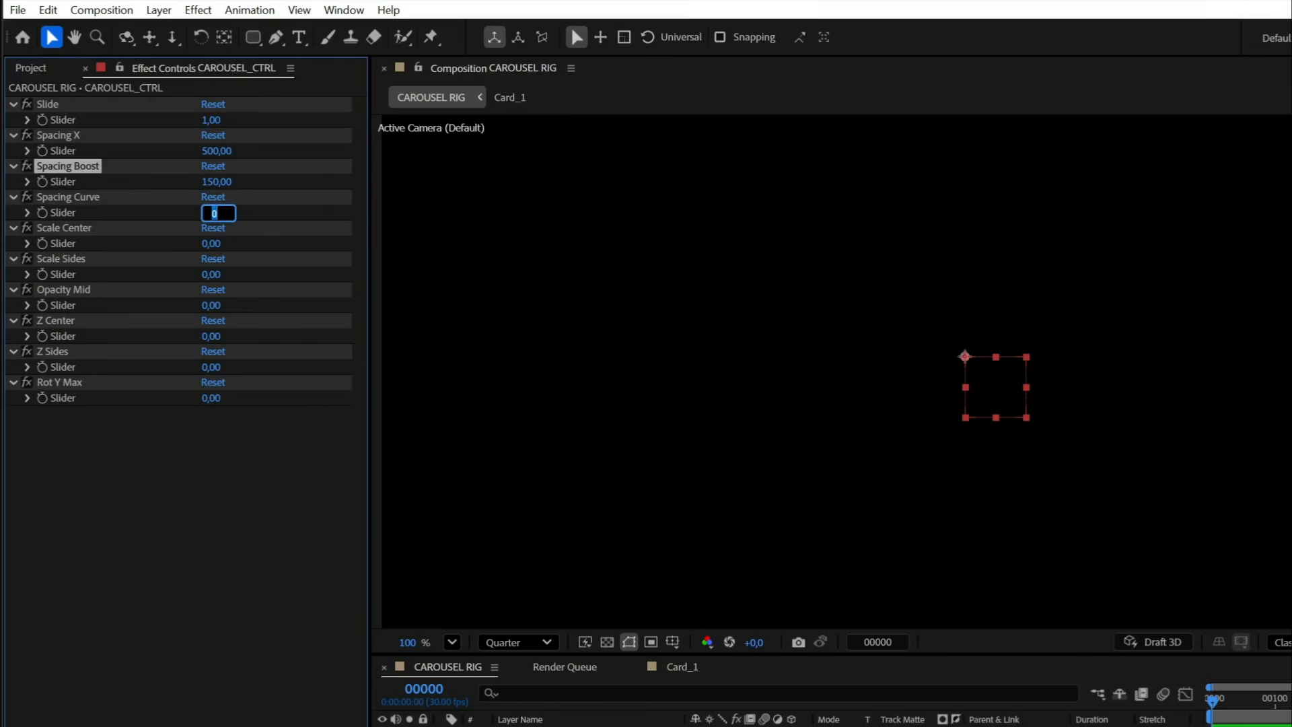
pyautogui.write('1')
pyautogui.press('Tab')
# Step: Set the Scale Center slider to 100, Scale Sides to 75 and Opacity Mid to 75 on CAROUSEL_CTRL
pyautogui.press('Tab')
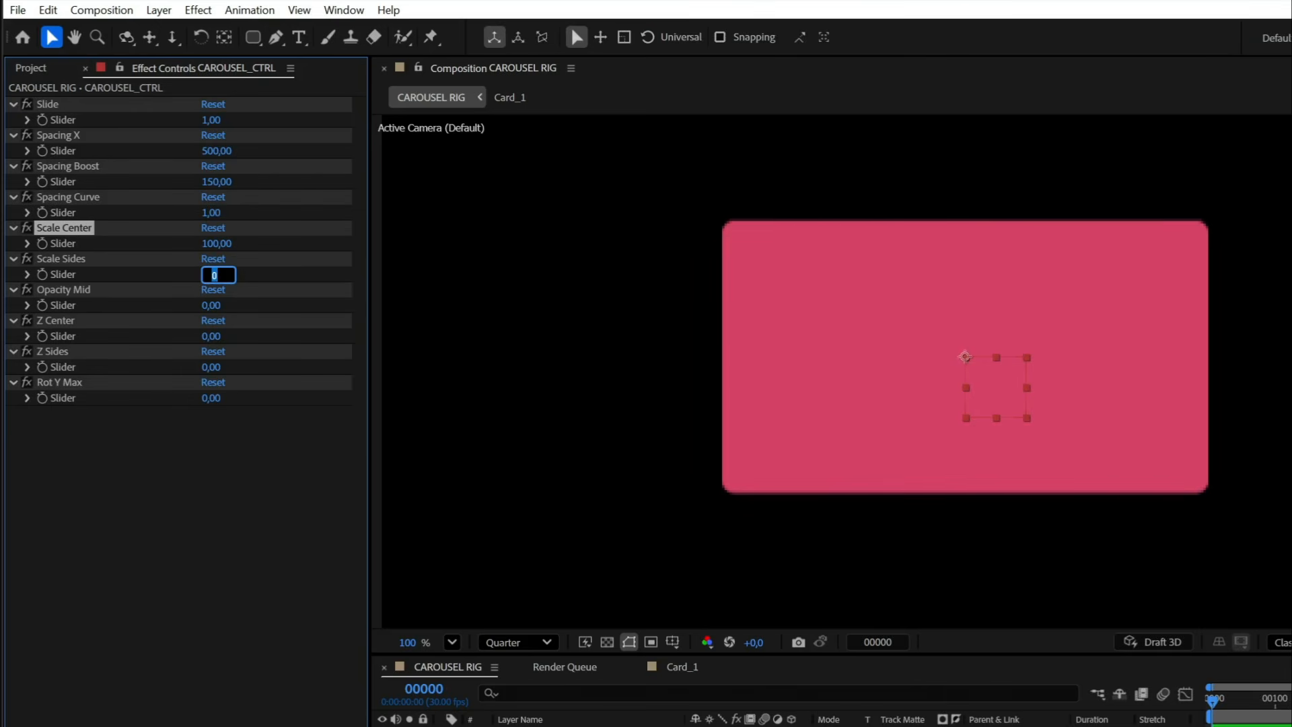
pyautogui.write('75')
pyautogui.press('Tab')
pyautogui.write('75')
pyautogui.press('Tab')
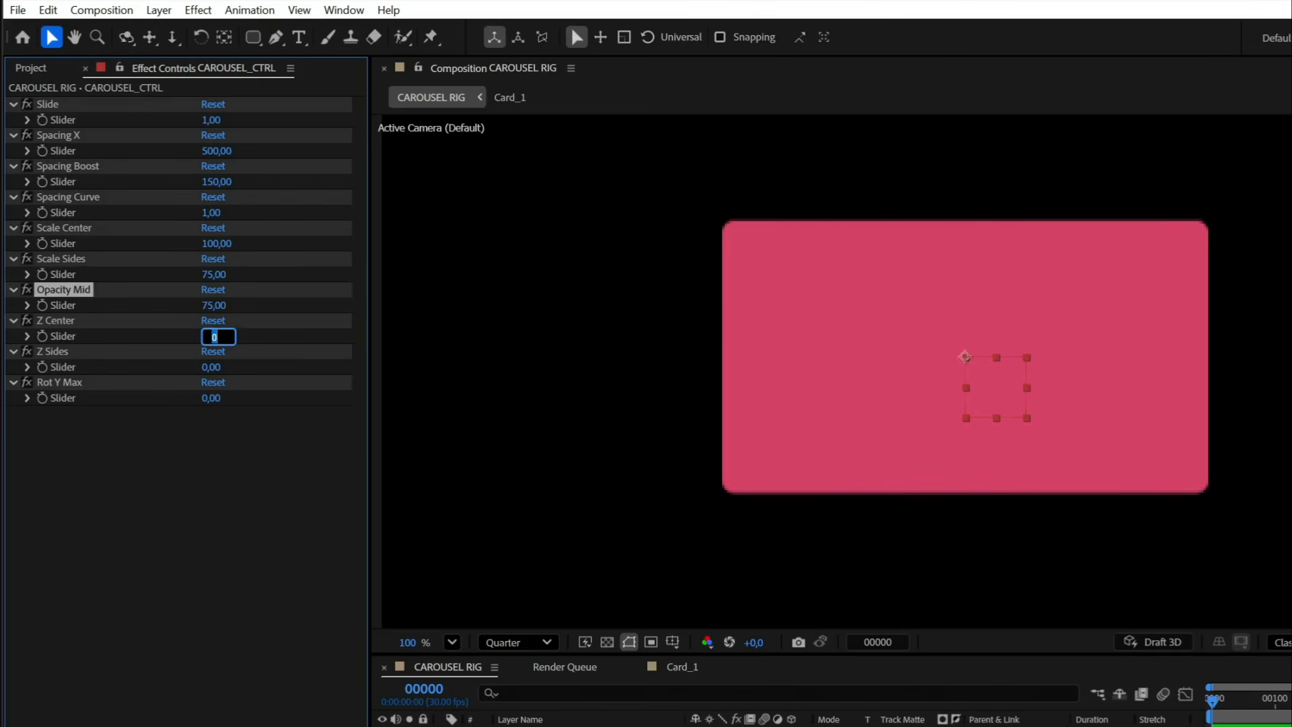
# Step: Set Z Center to 10 and Rot Y Max to 5 on CAROUSEL_CTRL, leaving Z Sides as it is
pyautogui.write('10')
pyautogui.press('Tab')
pyautogui.press('Tab')
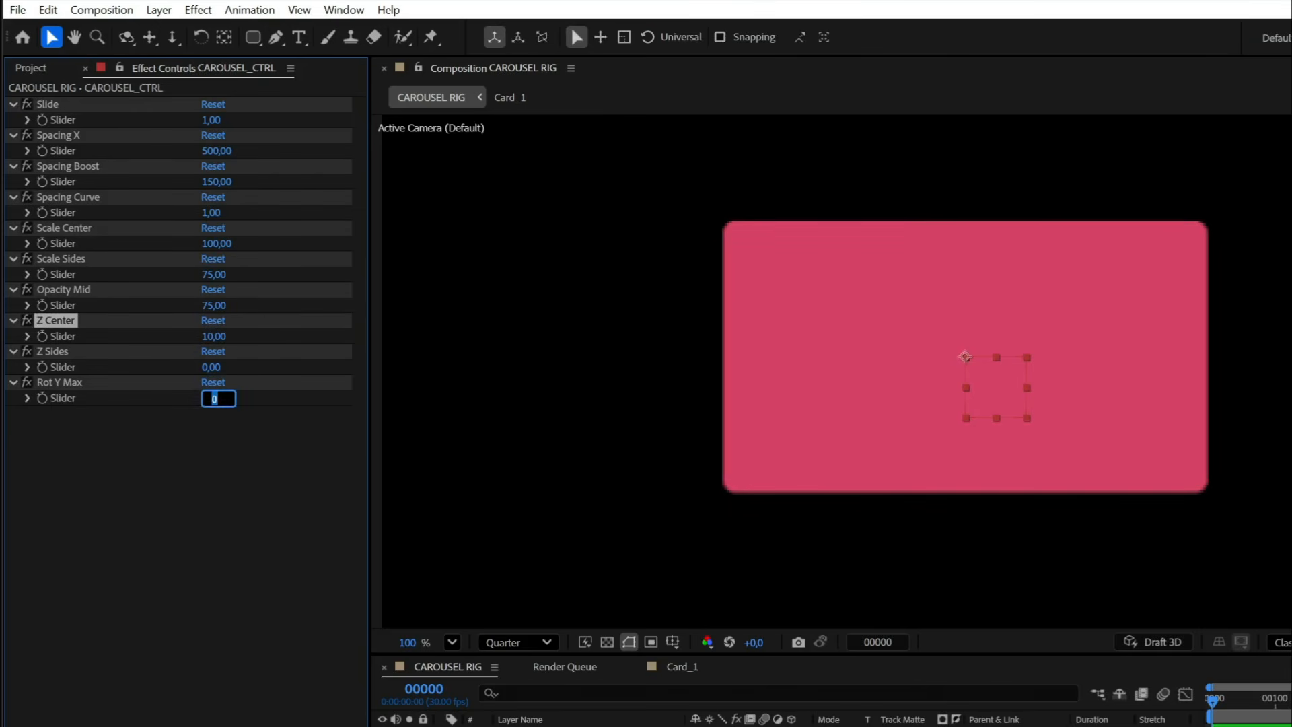
pyautogui.write('5')
pyautogui.press('Return')
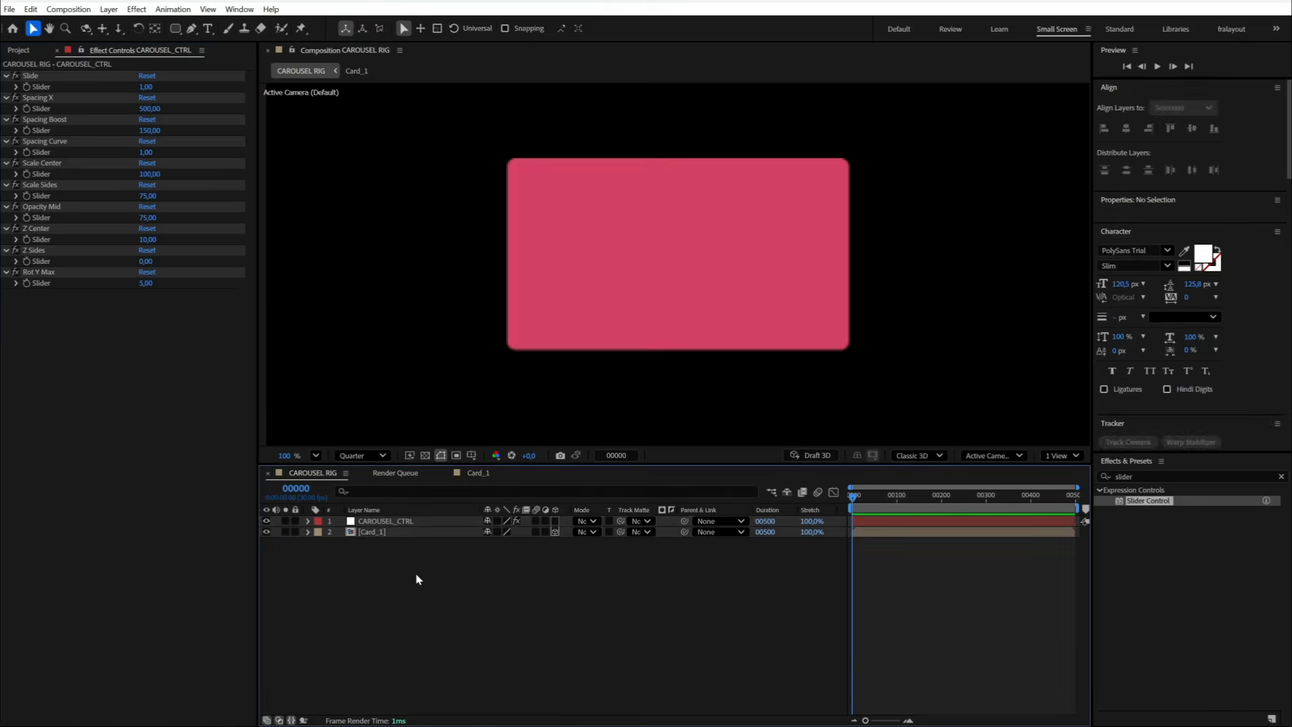
# Step: Duplicate the Card_1 layer four times in the CAROUSEL RIG timeline
pyautogui.click(377, 532)
pyautogui.hotkey('ctrl', 'd')
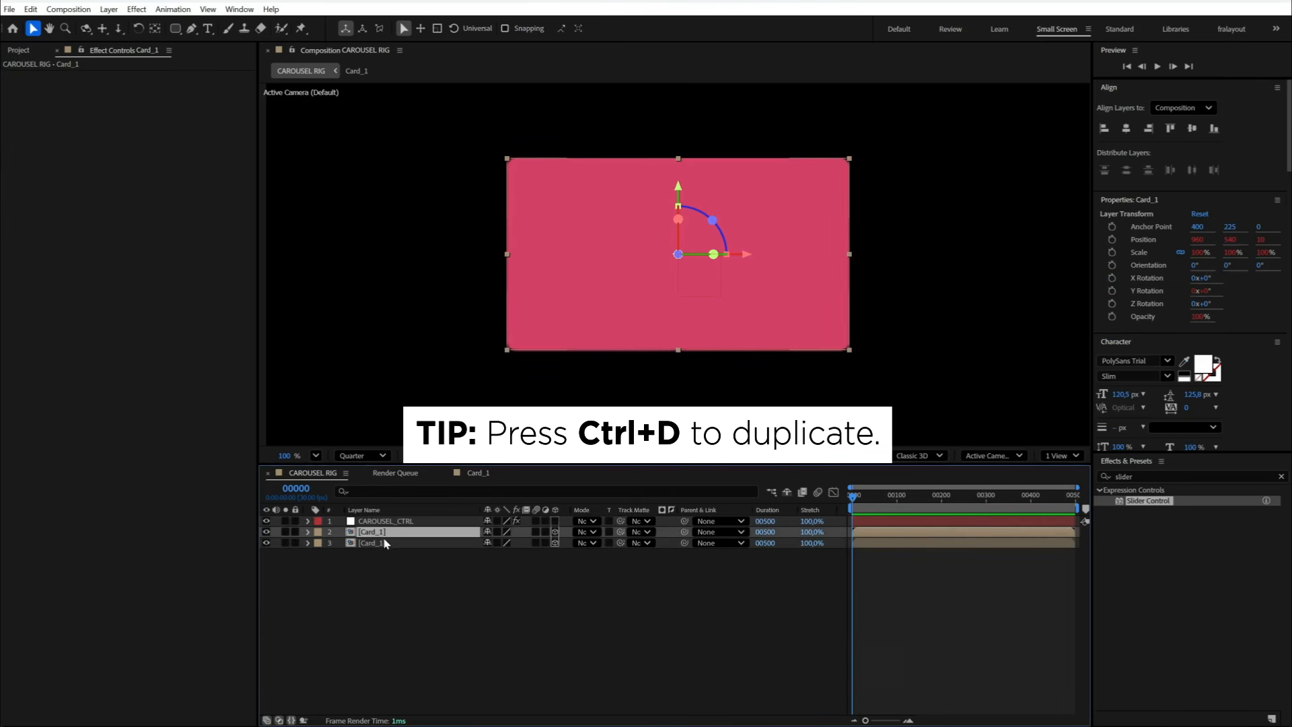
pyautogui.hotkey('ctrl', 'd')
pyautogui.hotkey('ctrl', 'd')
pyautogui.hotkey('ctrl', 'd')
# Step: Duplicate the Card_1 composition five times in the project to create Card_2 through Card_6
pyautogui.click(18, 52)
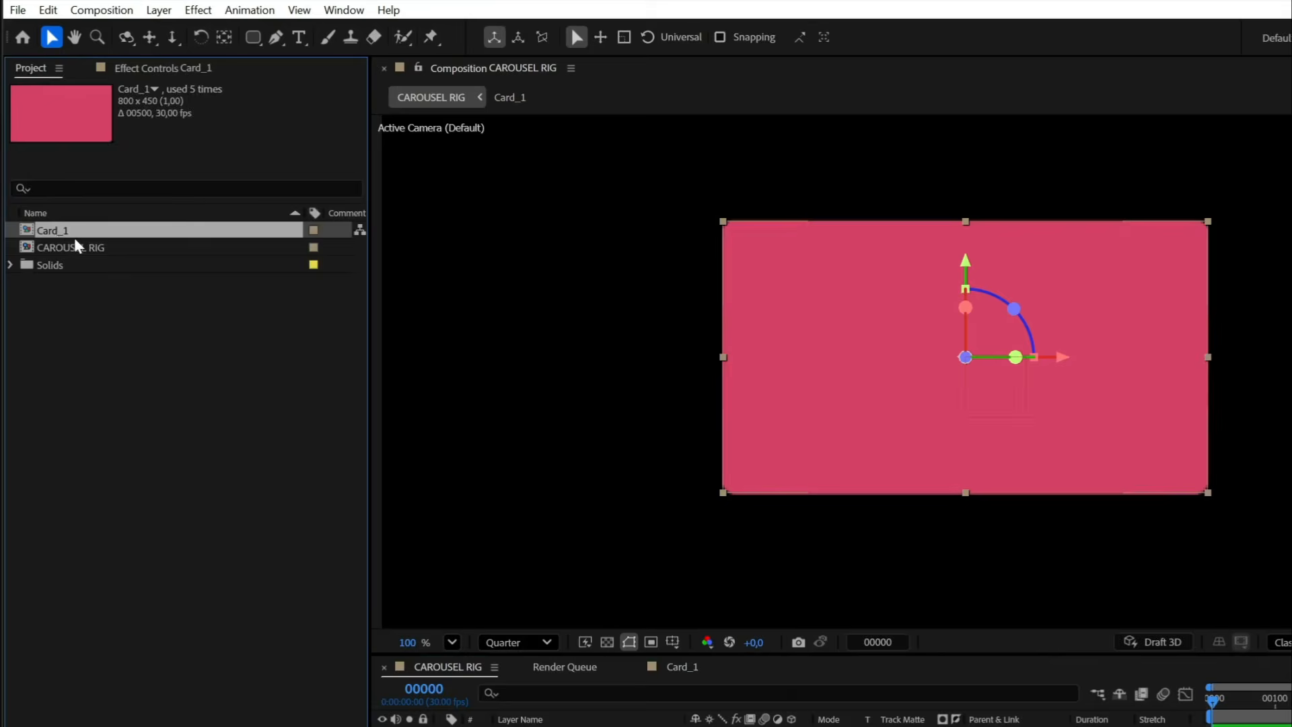
pyautogui.hotkey('ctrl', 'd')
pyautogui.hotkey('ctrl', 'd')
pyautogui.hotkey('ctrl', 'd')
pyautogui.hotkey('ctrl', 'd')
pyautogui.hotkey('ctrl', 'd')
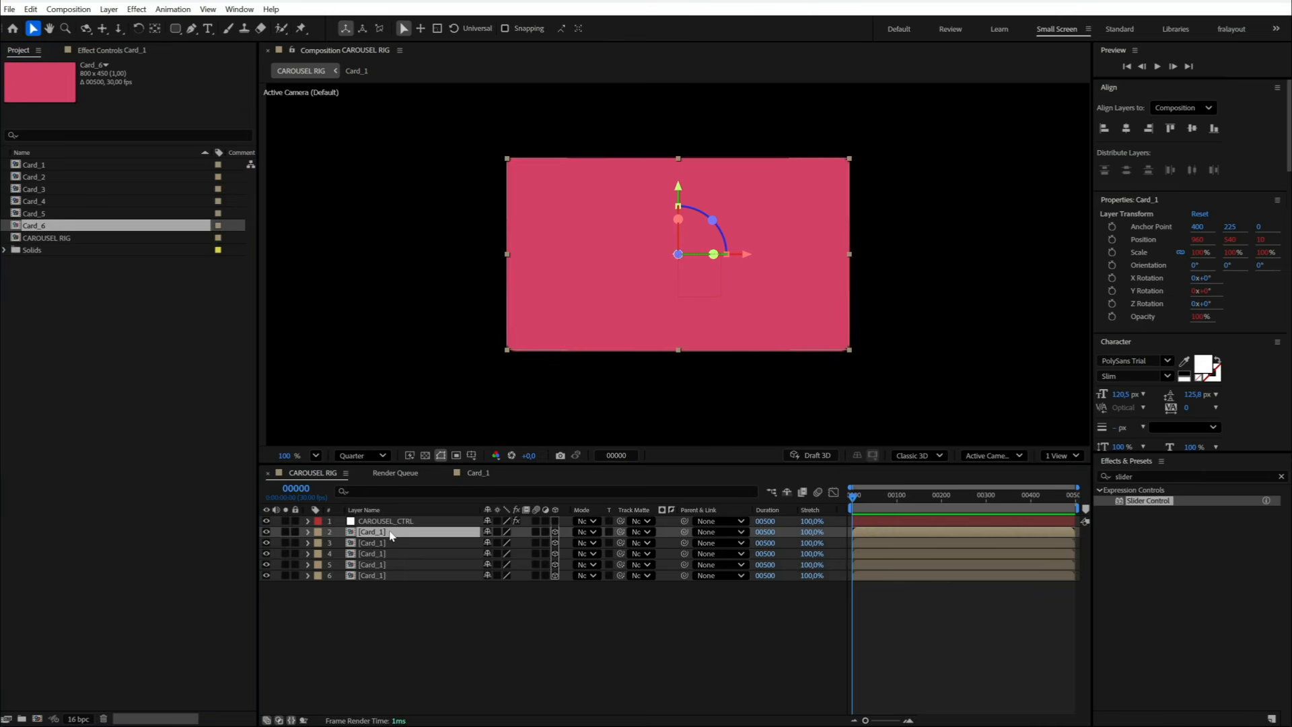
# Step: Add a sixth Card_1 layer, and replace the two layers directly above the lowest one with the Card_2 and Card_3 compositions
pyautogui.click(389, 535)
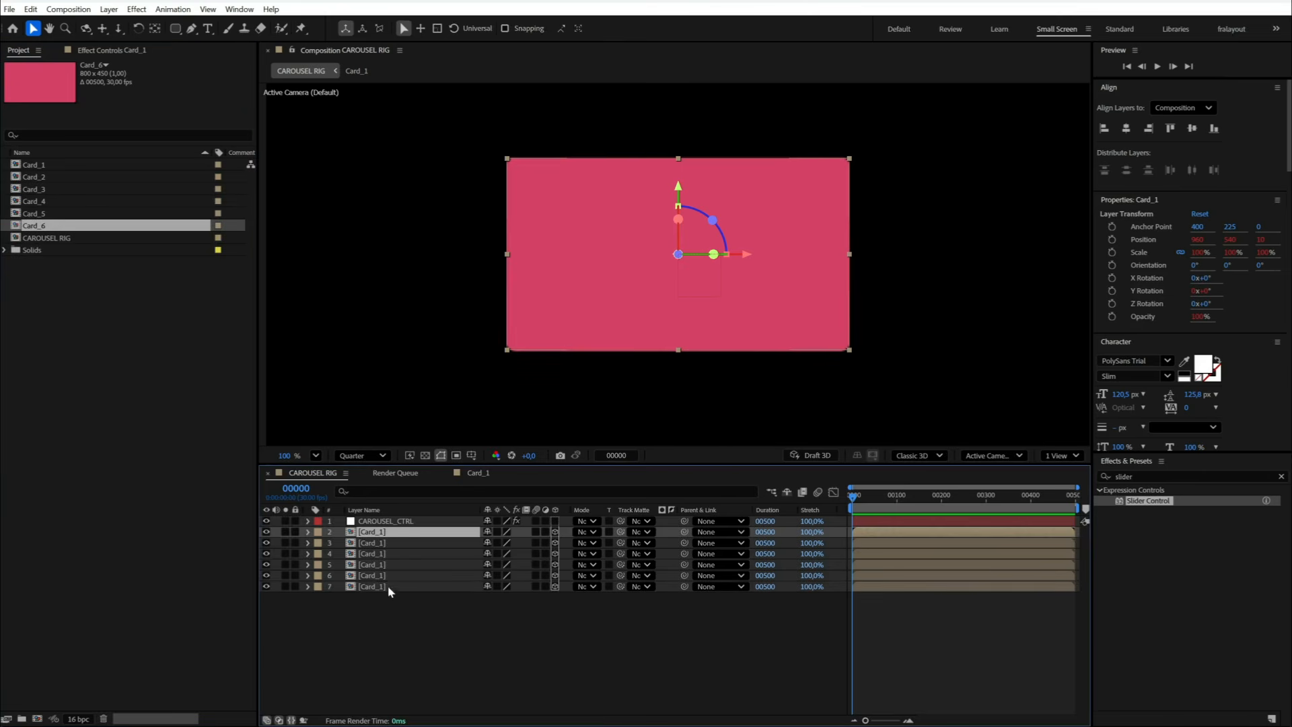
pyautogui.click(387, 586)
pyautogui.click(383, 576)
pyautogui.moveTo(42, 178); pyautogui.dragTo(374, 575)
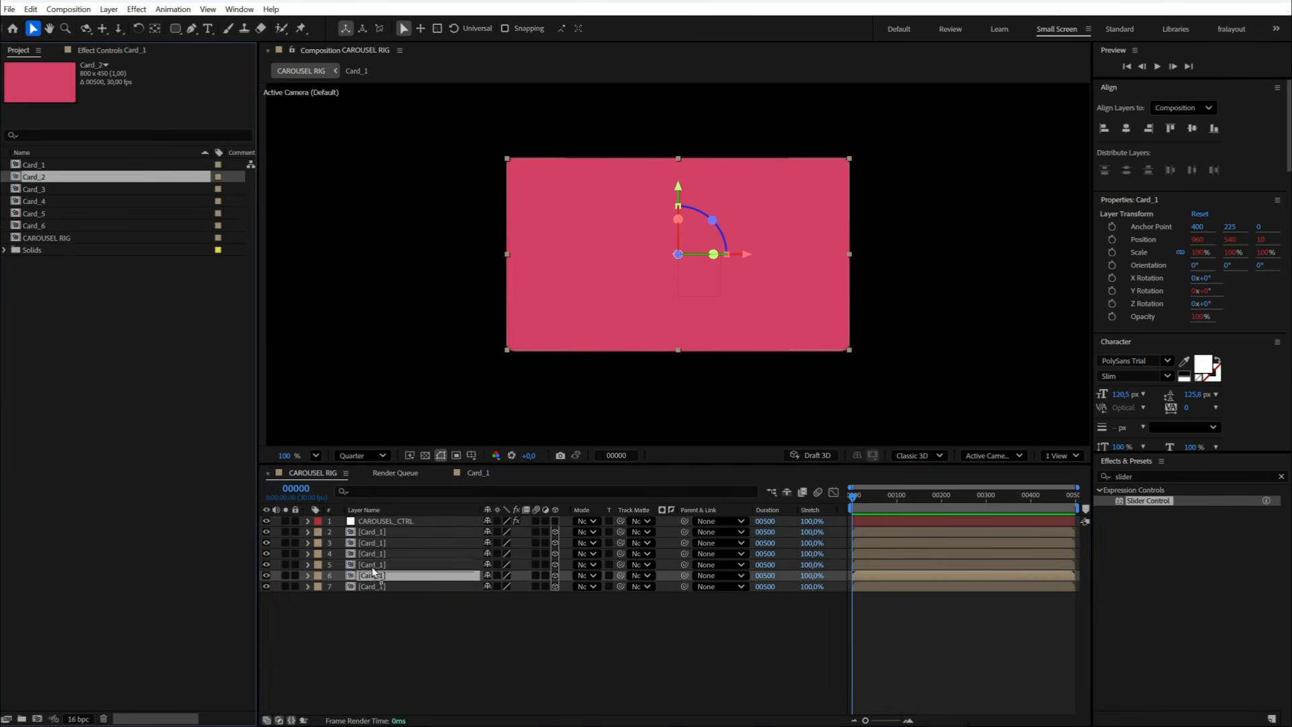
pyautogui.hotkey('ctrl', 'Up')
pyautogui.moveTo(35, 189); pyautogui.dragTo(375, 565)
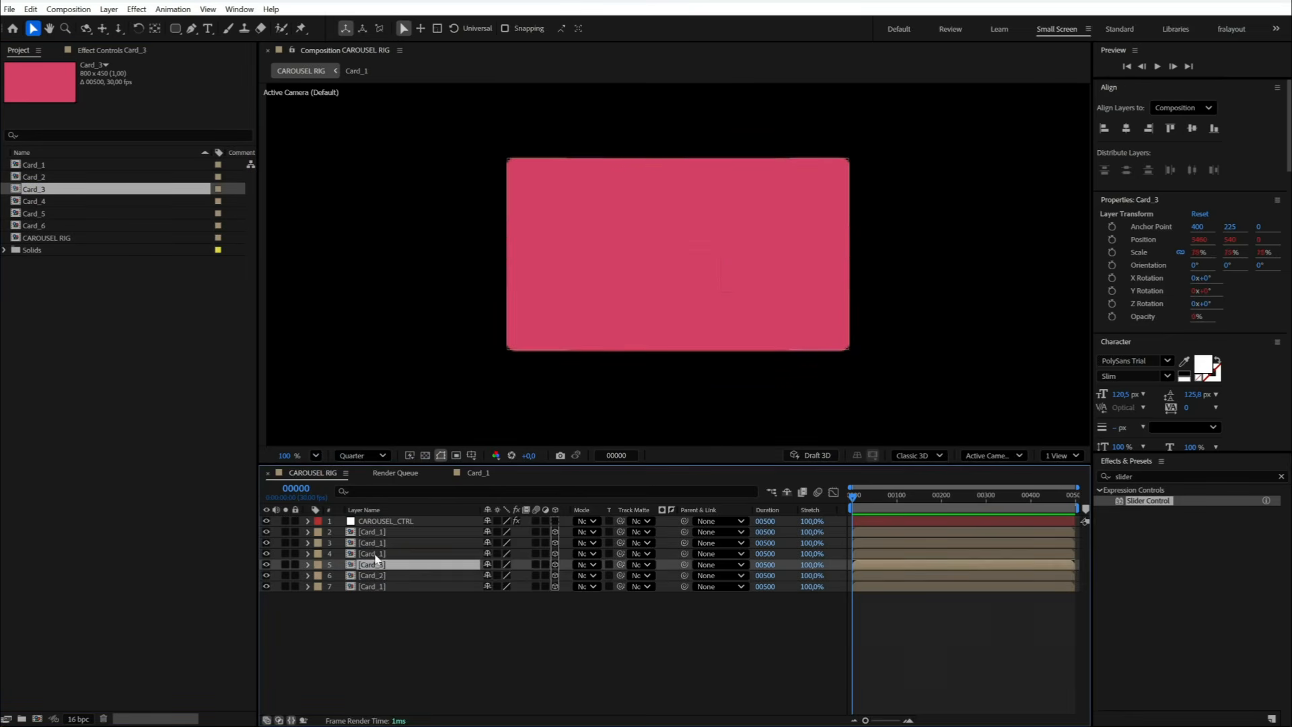
pyautogui.hotkey('ctrl', 'Up')
# Step: Replace the three remaining Card_1 layers below CAROUSEL_CTRL with Card_4, Card_5 and Card_6, in ascending order towards the null
pyautogui.moveTo(34, 201); pyautogui.dragTo(378, 553)
pyautogui.hotkey('ctrl', 'Up')
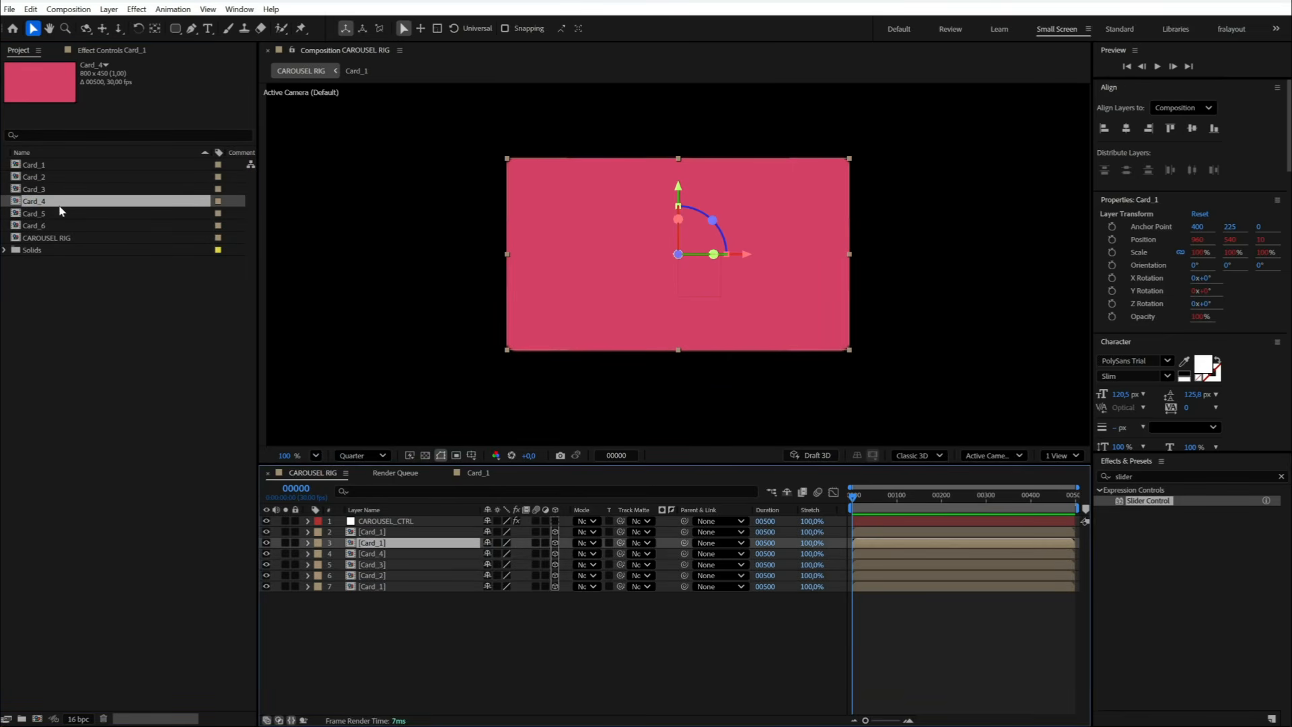
pyautogui.moveTo(37, 190); pyautogui.dragTo(387, 542)
pyautogui.hotkey('ctrl', 'Up')
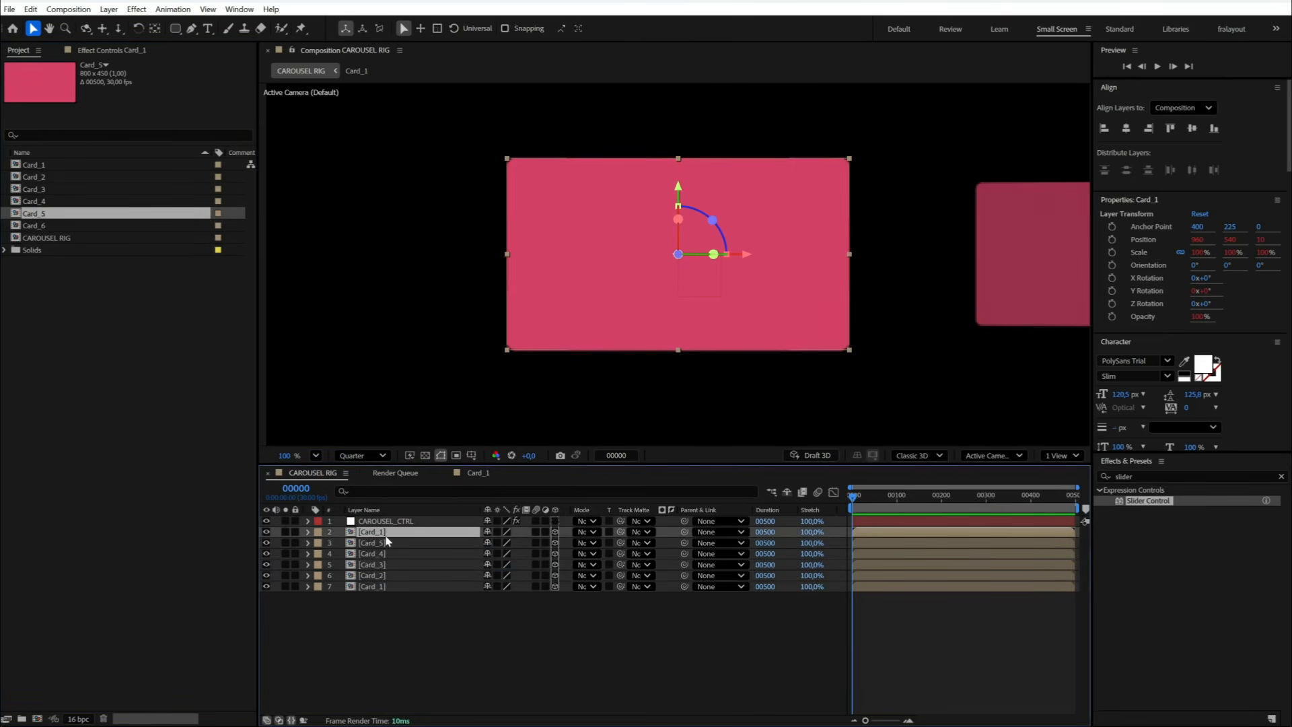
pyautogui.moveTo(29, 227); pyautogui.dragTo(381, 532)
pyautogui.press('F2')
# Step: Scrub the Slide value of CAROUSEL_CTRL to test the card movement, and increase Spacing Boost
pyautogui.scroll(-1, 750, 285)
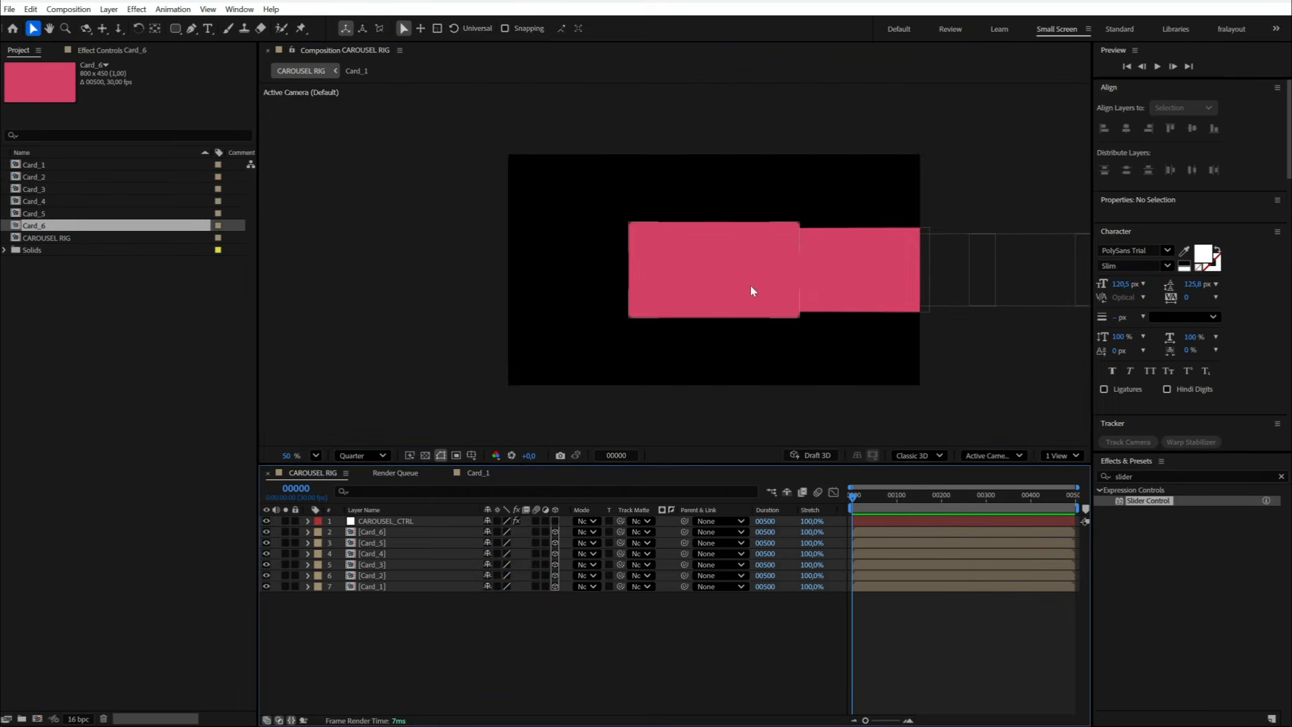
pyautogui.moveTo(895, 348); pyautogui.dragTo(850, 359)
pyautogui.click(381, 522)
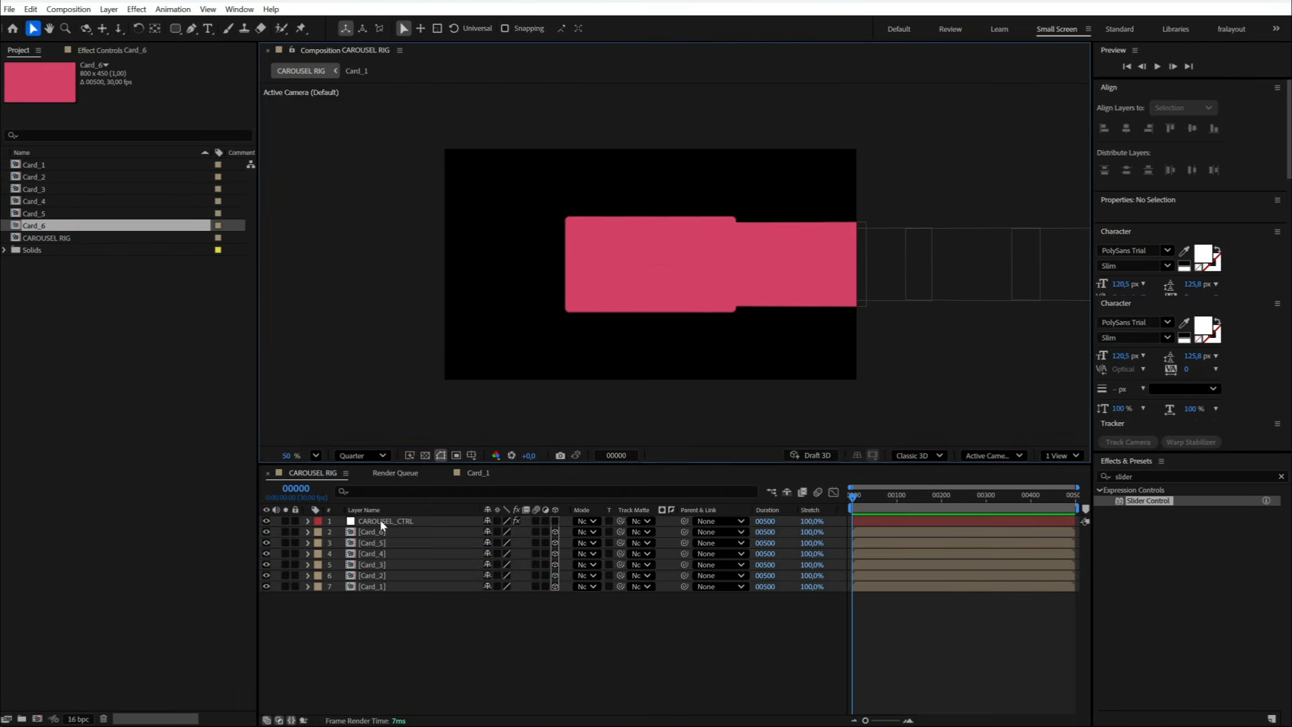
pyautogui.click(121, 53)
pyautogui.moveTo(145, 88); pyautogui.dragTo(308, 127)
pyautogui.moveTo(150, 131); pyautogui.dragTo(793, 184)
pyautogui.moveTo(146, 89); pyautogui.dragTo(283, 92)
pyautogui.moveTo(283, 92); pyautogui.dragTo(337, 93)
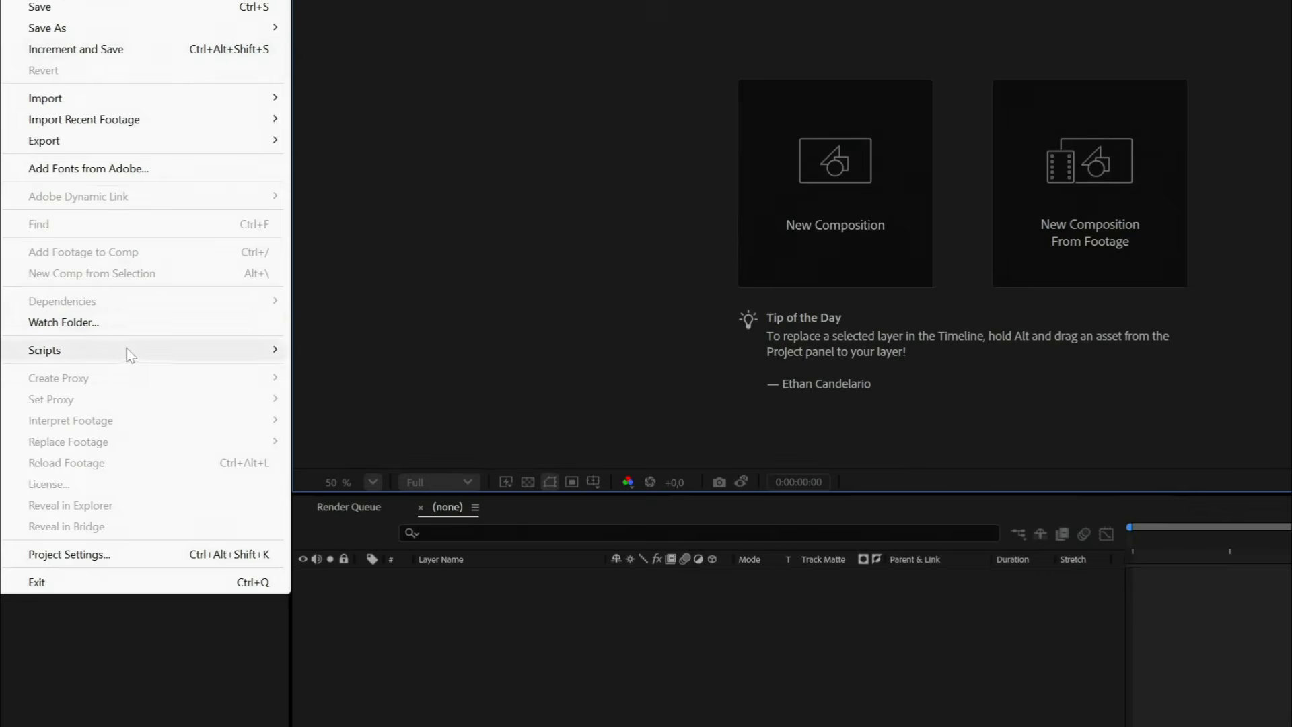
# Step: Run the script file FRAMotionDesign_Carousel System_v1.0.jsx in the empty project
pyautogui.moveTo(126, 350)
pyautogui.click(363, 352)
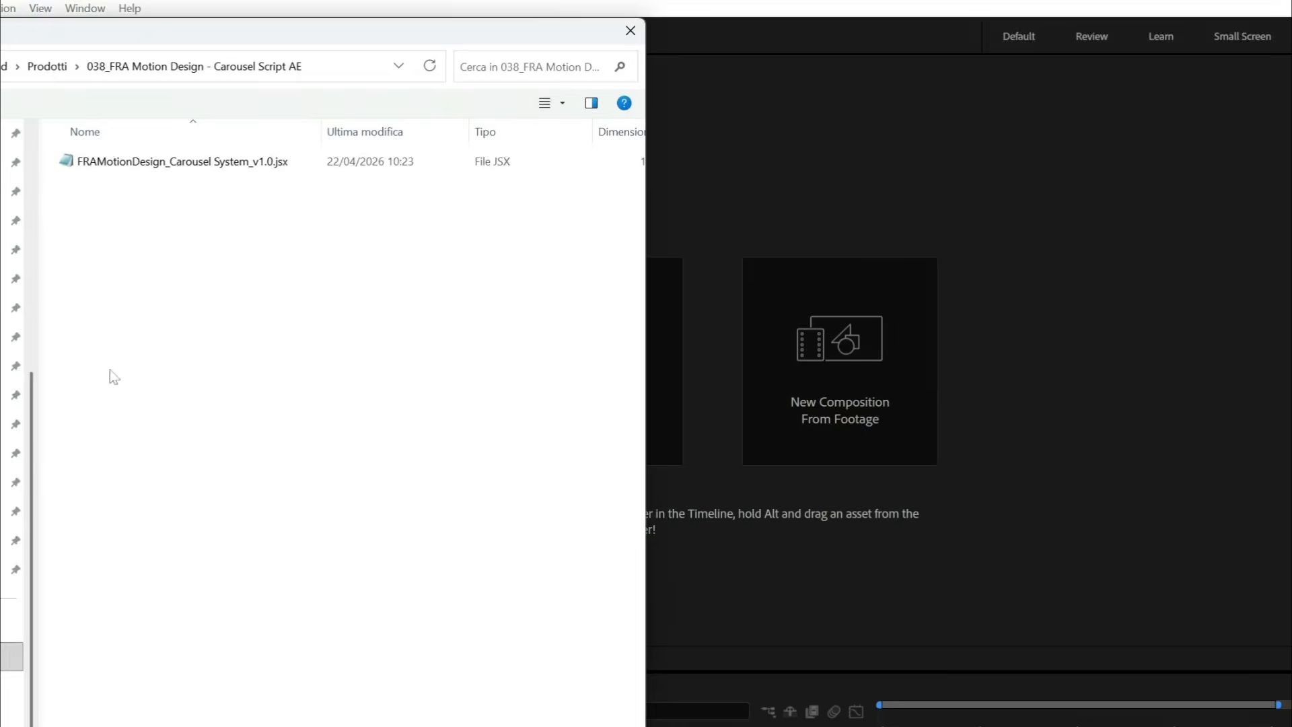
pyautogui.doubleClick(210, 164)
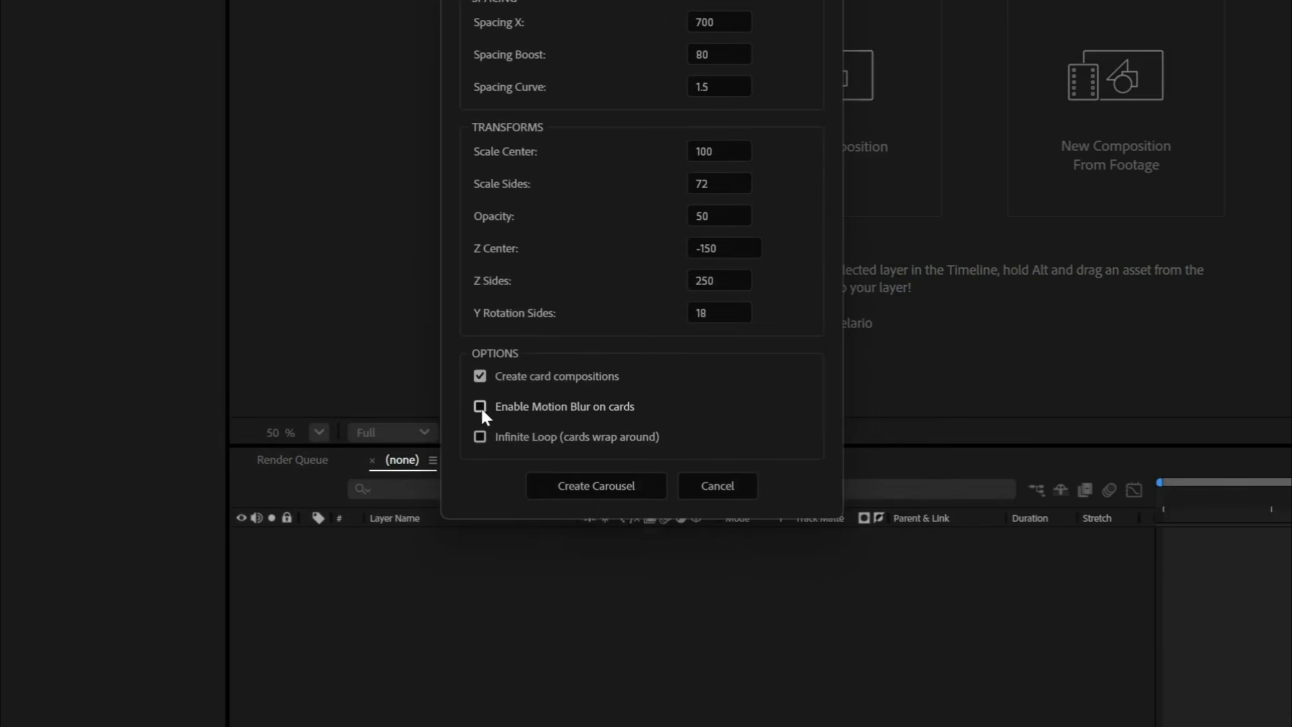
# Step: Enable motion blur on cards and the infinite loop option in the Carousel System script
pyautogui.click(480, 407)
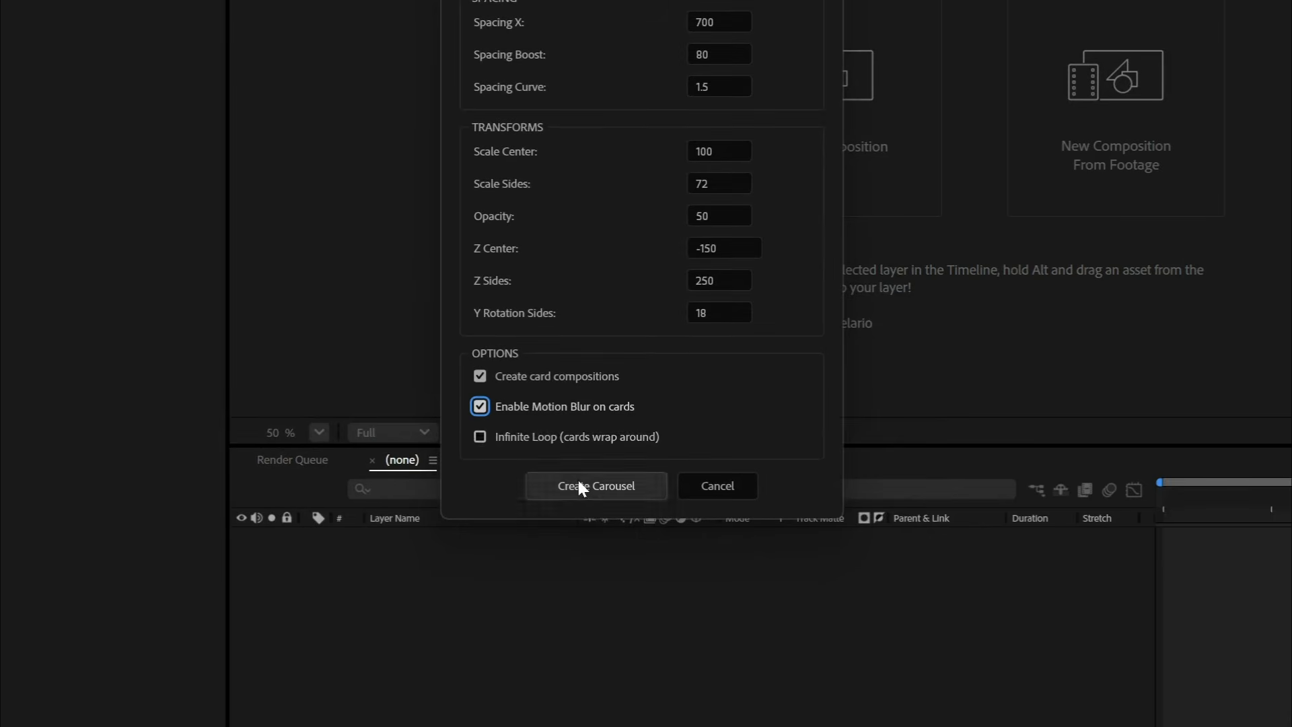
pyautogui.click(494, 438)
pyautogui.moveTo(507, 46); pyautogui.dragTo(495, 116)
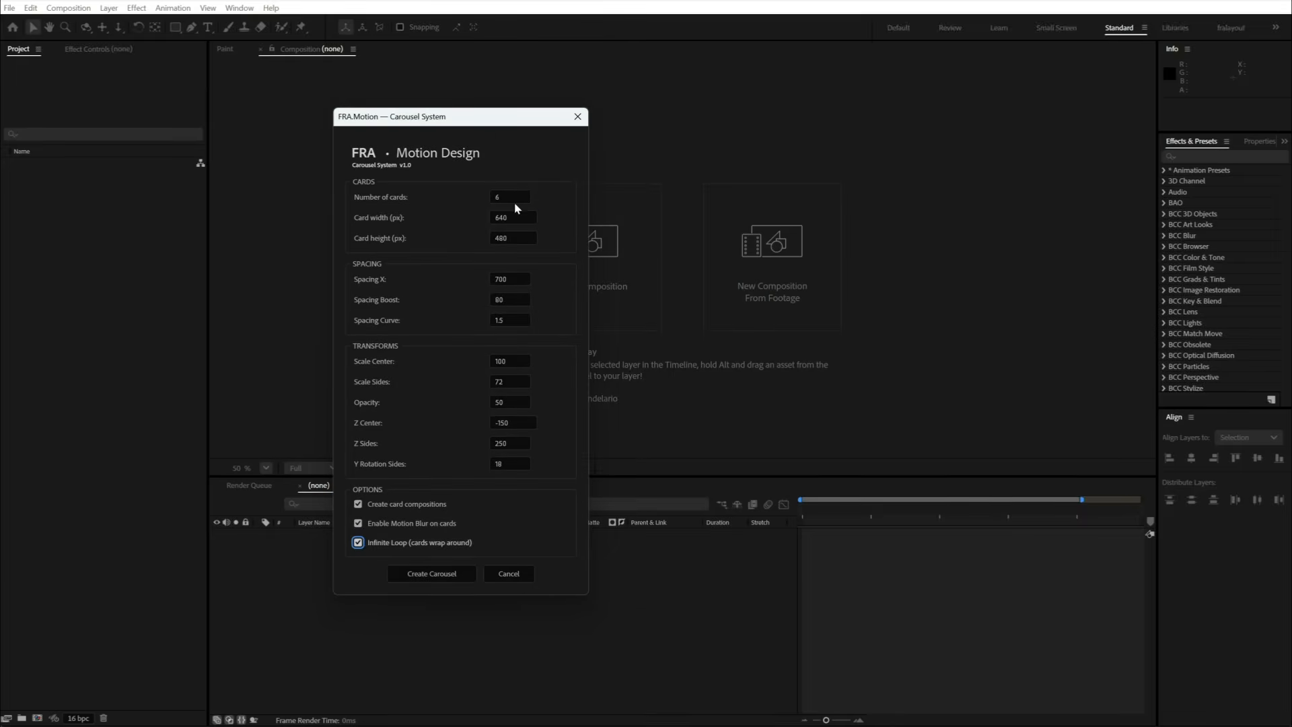
# Step: Set the card width to 1920 px and the card height to 1080 px for the scripted carousel
pyautogui.moveTo(515, 215); pyautogui.dragTo(463, 217)
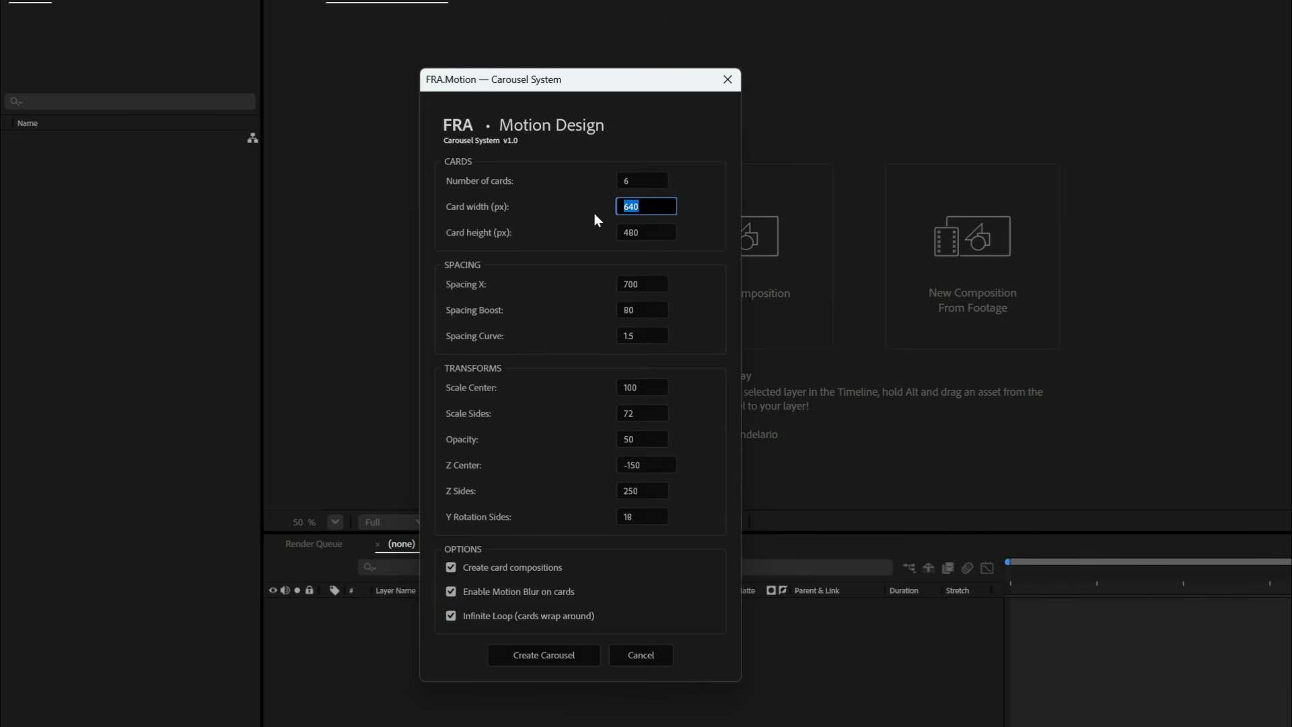
pyautogui.write('1920')
pyautogui.press('Tab')
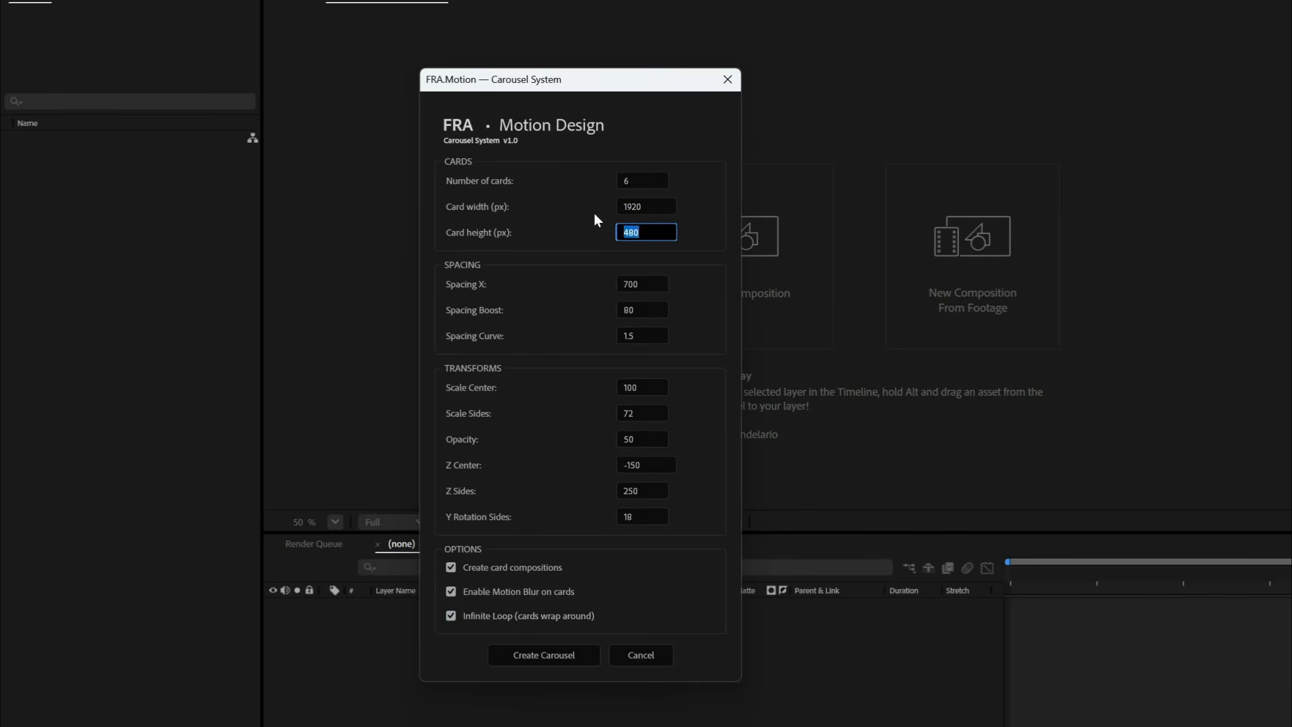
pyautogui.write('1080')
pyautogui.click(553, 239)
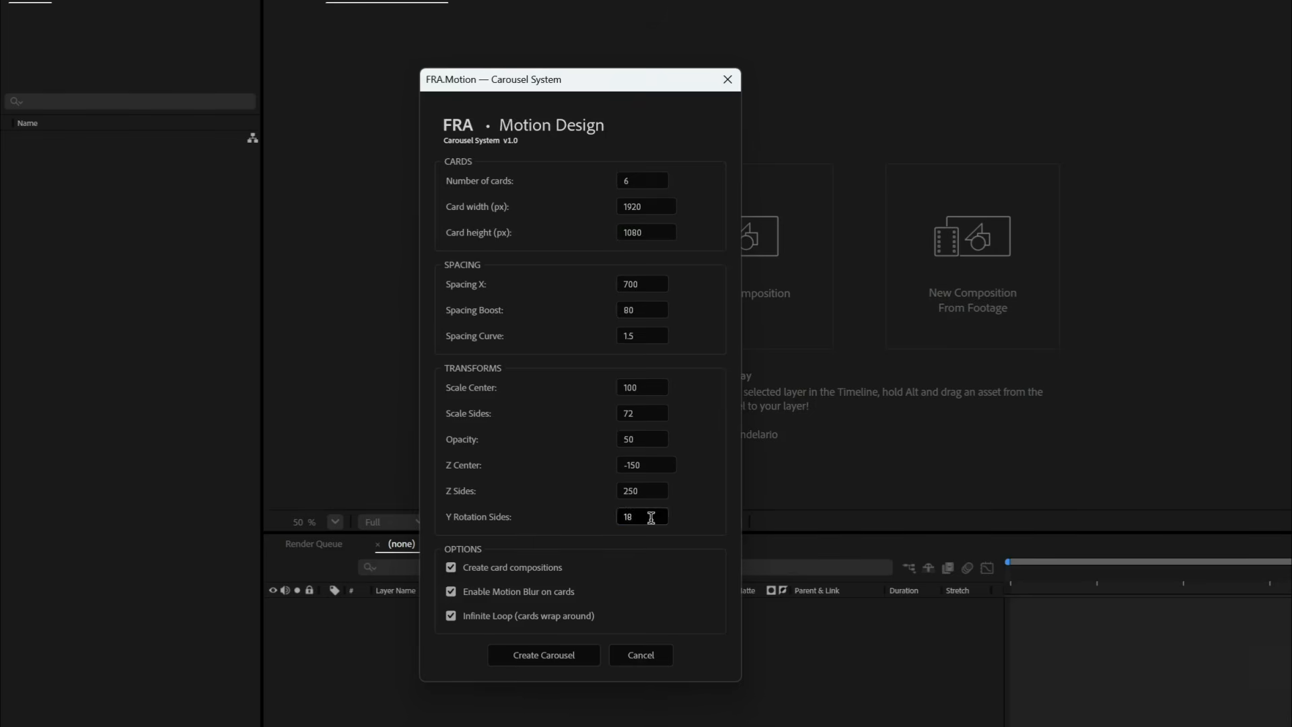
# Step: Set Y Rotation Sides to 5 and Spacing X to 250 for the scripted carousel
pyautogui.moveTo(651, 518); pyautogui.dragTo(575, 518)
pyautogui.write('5')
pyautogui.click(542, 451)
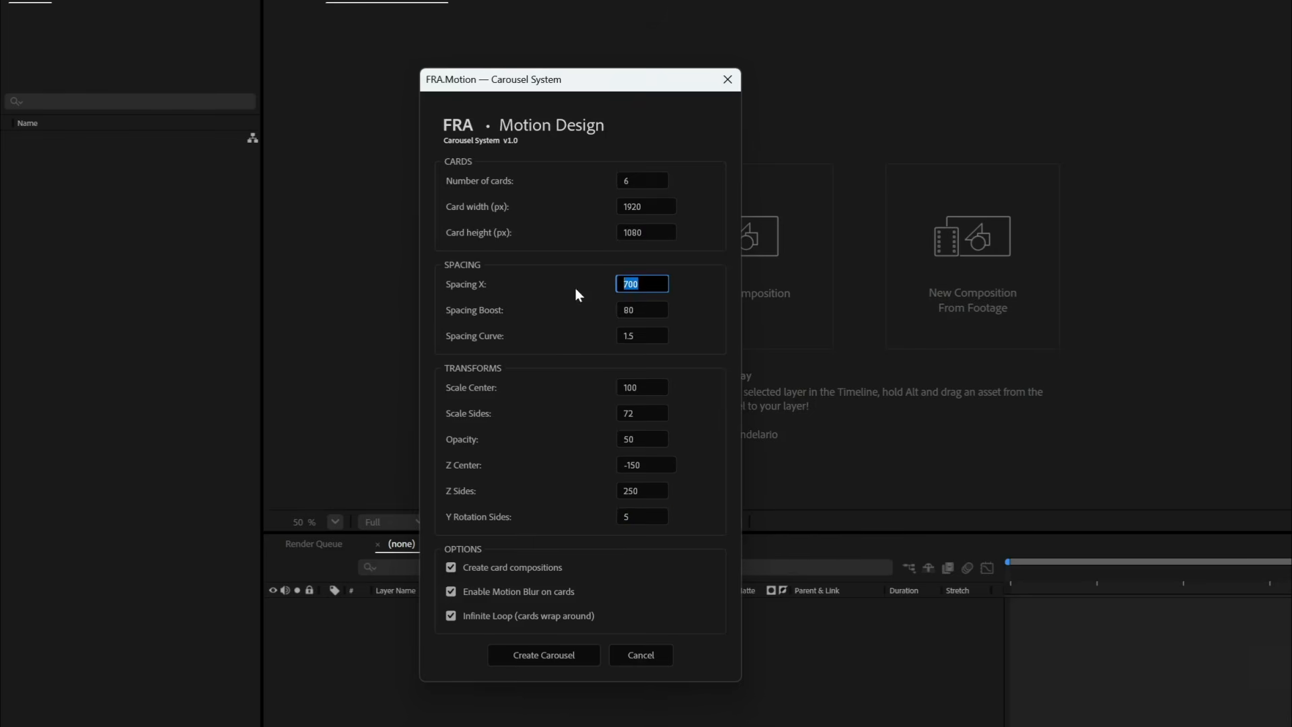
pyautogui.write('300')
pyautogui.moveTo(656, 282); pyautogui.dragTo(567, 280)
pyautogui.write('250')
pyautogui.click(509, 349)
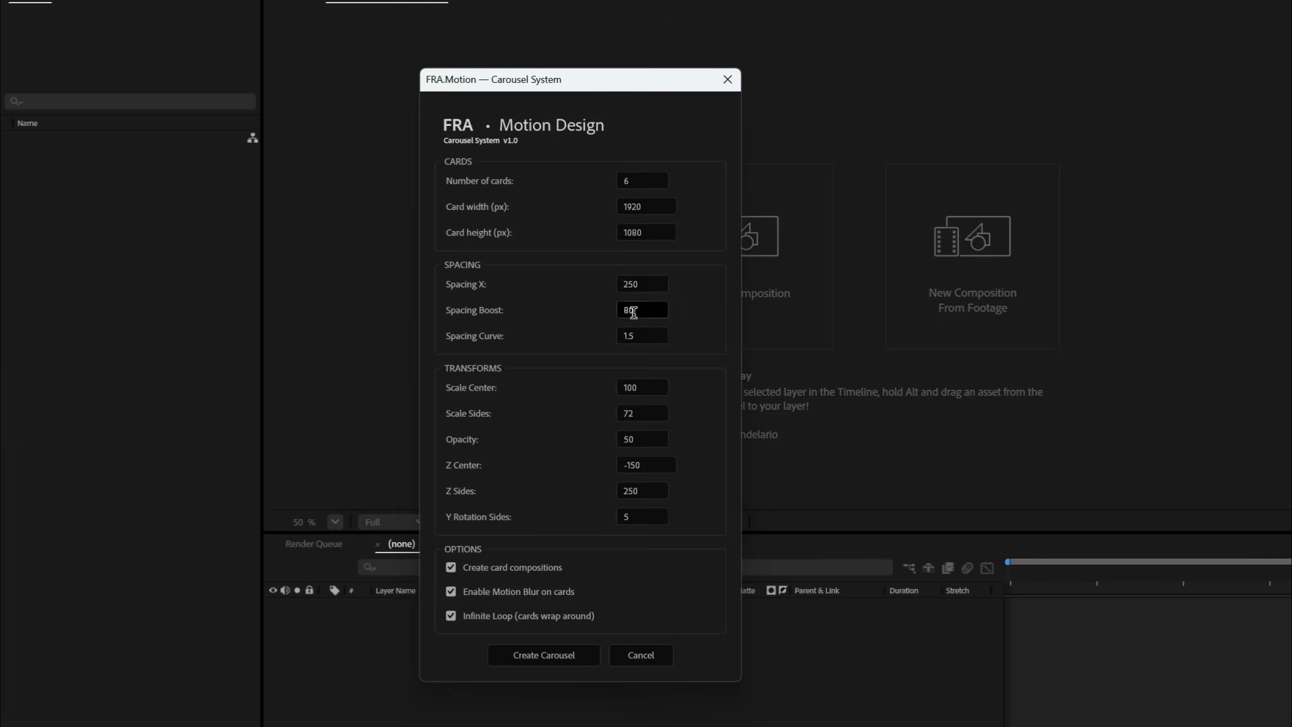
# Step: Create the carousel with these settings, dismiss the completion message and open the FRAMotion_Carousel composition
pyautogui.click(576, 654)
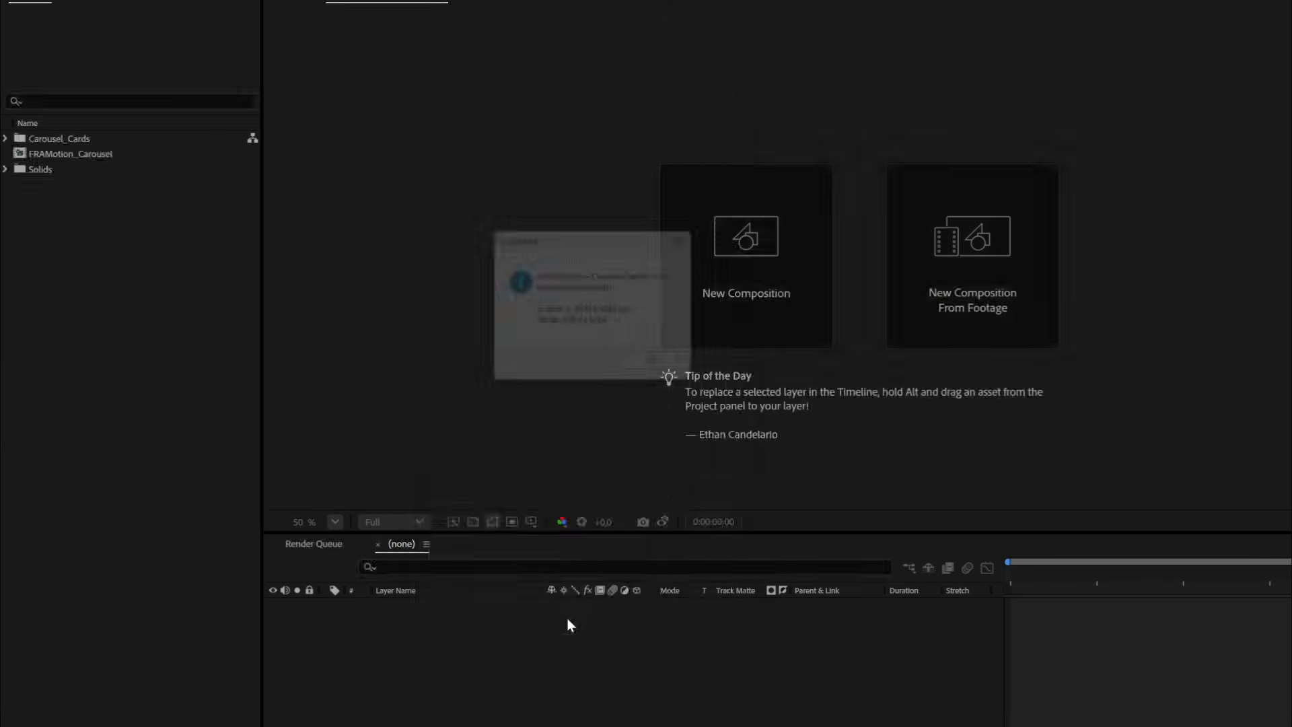
pyautogui.click(668, 376)
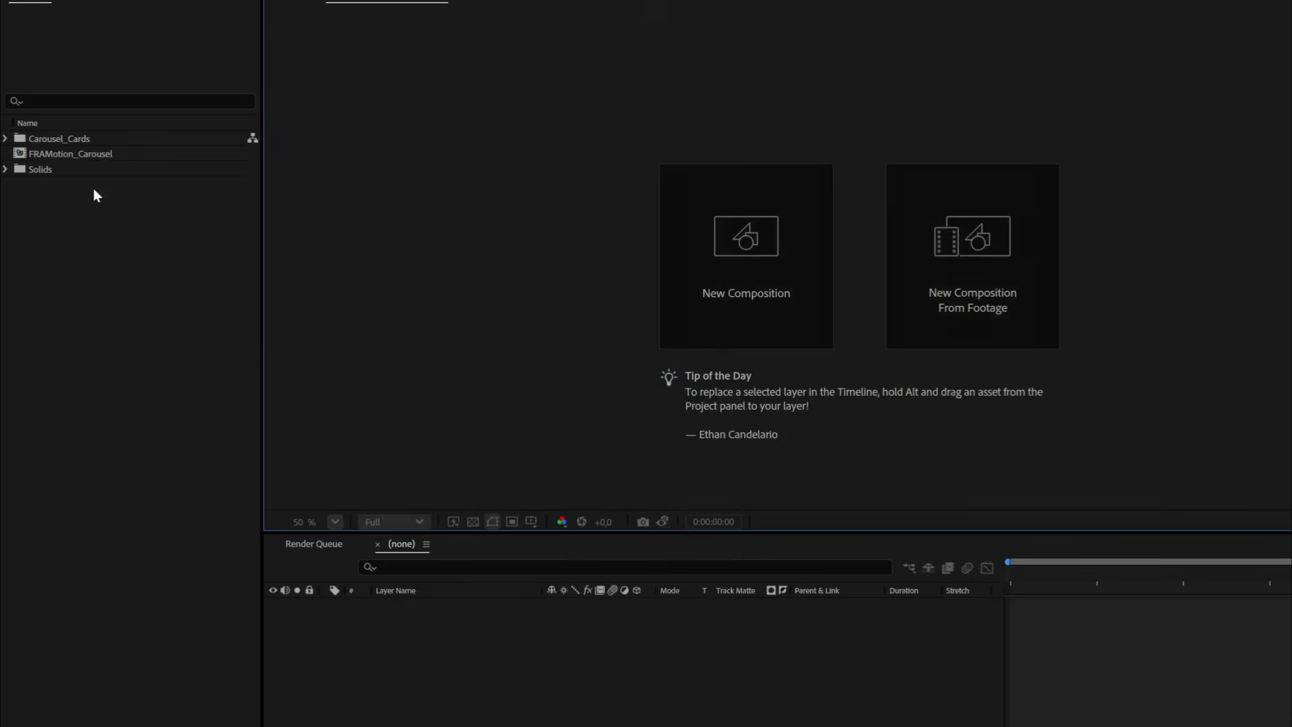
pyautogui.doubleClick(71, 153)
pyautogui.hotkey('ctrl', 'shift', 'a')
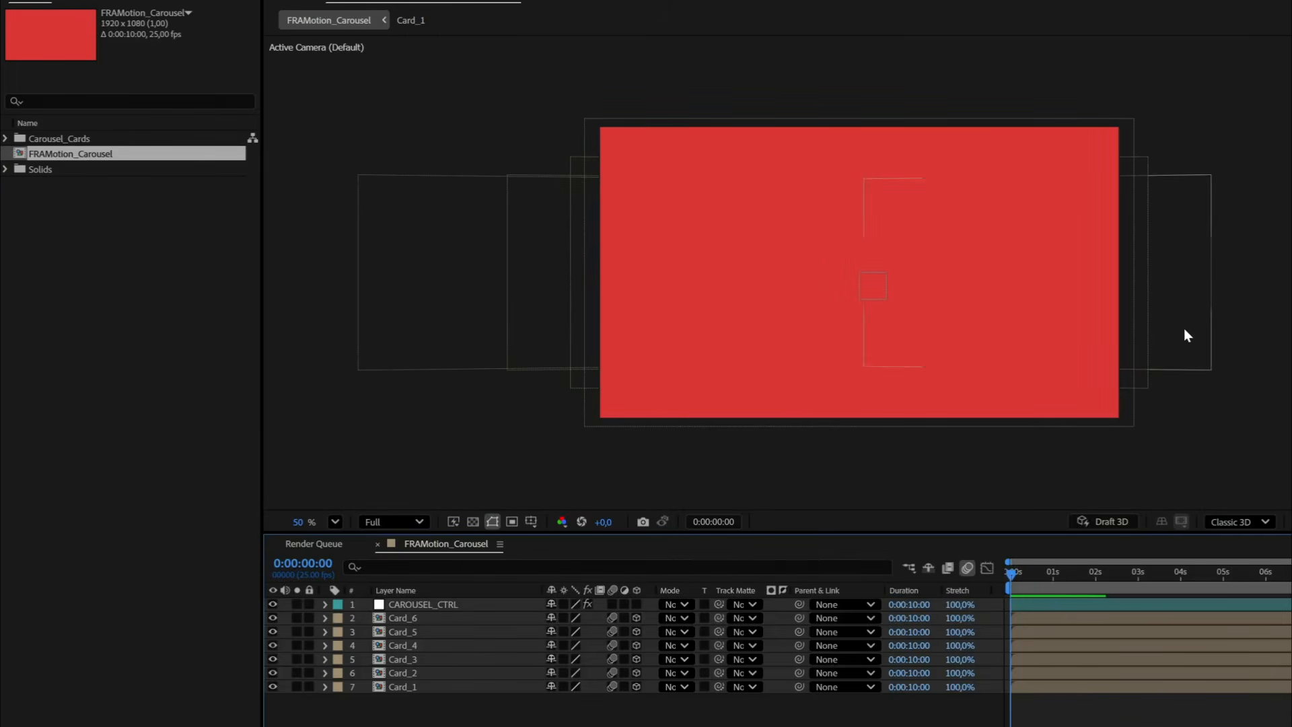
# Step: Add a two-node camera with the 50mm preset to the FRAMotion_Carousel composition
pyautogui.click(426, 606)
pyautogui.rightClick(444, 713)
pyautogui.moveTo(494, 513)
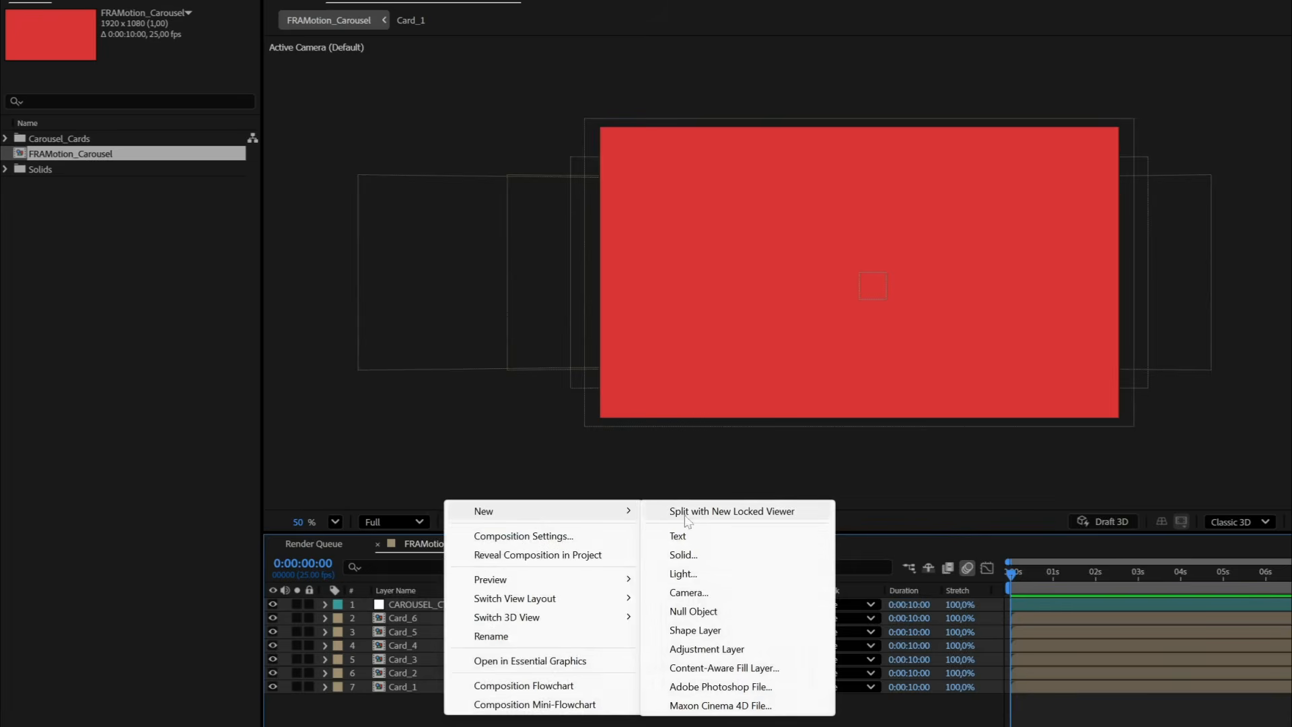
pyautogui.click(707, 592)
pyautogui.click(867, 263)
pyautogui.click(895, 411)
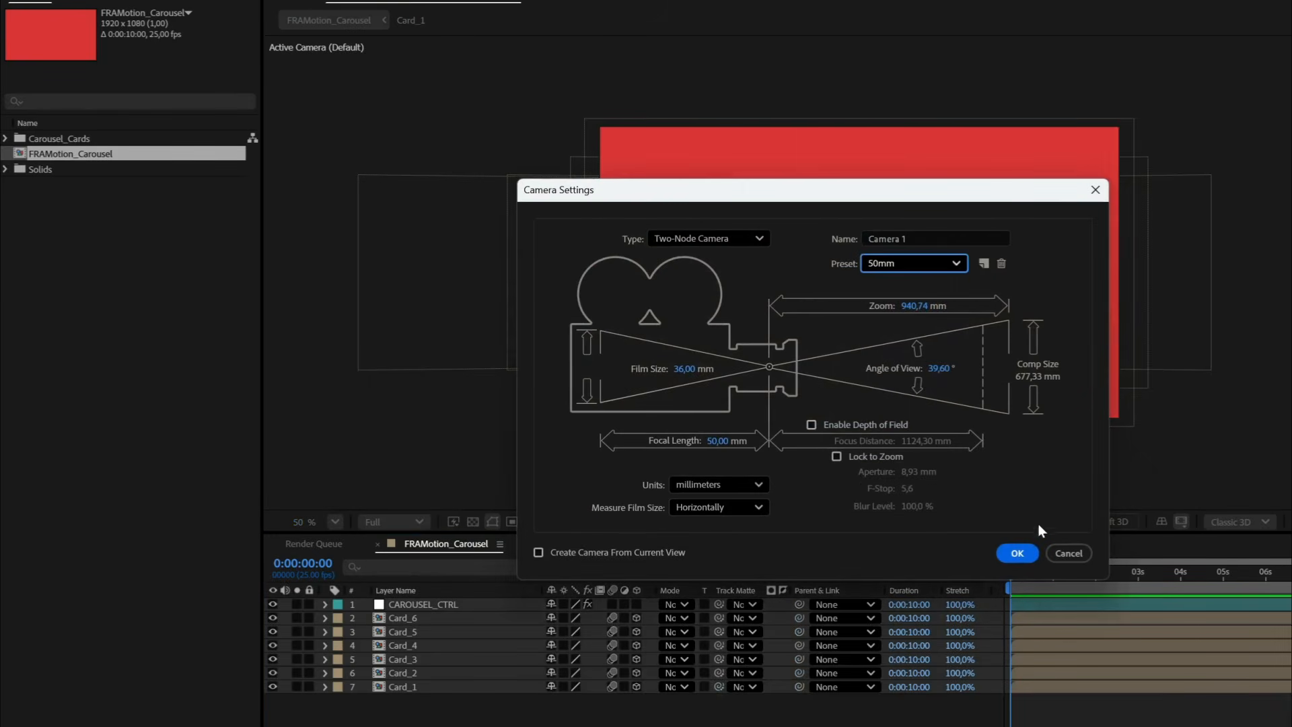
pyautogui.press('Return')
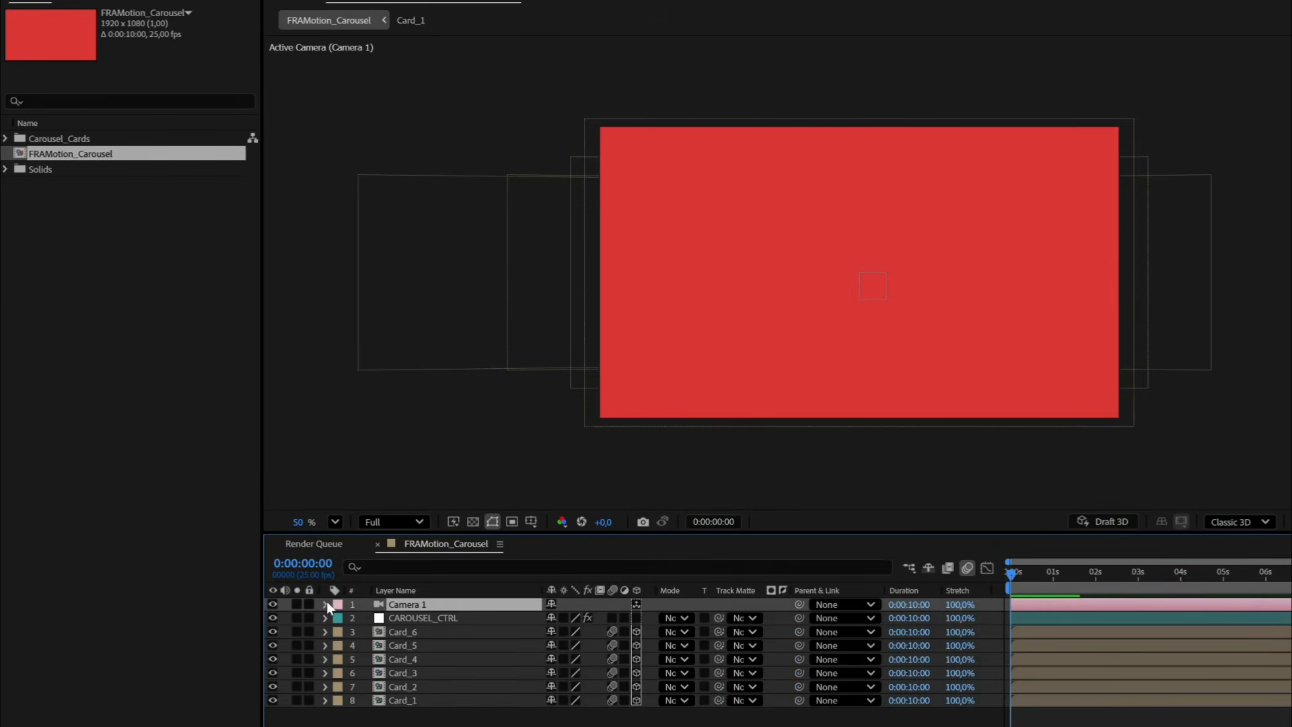
# Step: Pull Camera 1 back along Z through its Position property so the side cards fit in frame
pyautogui.click(326, 604)
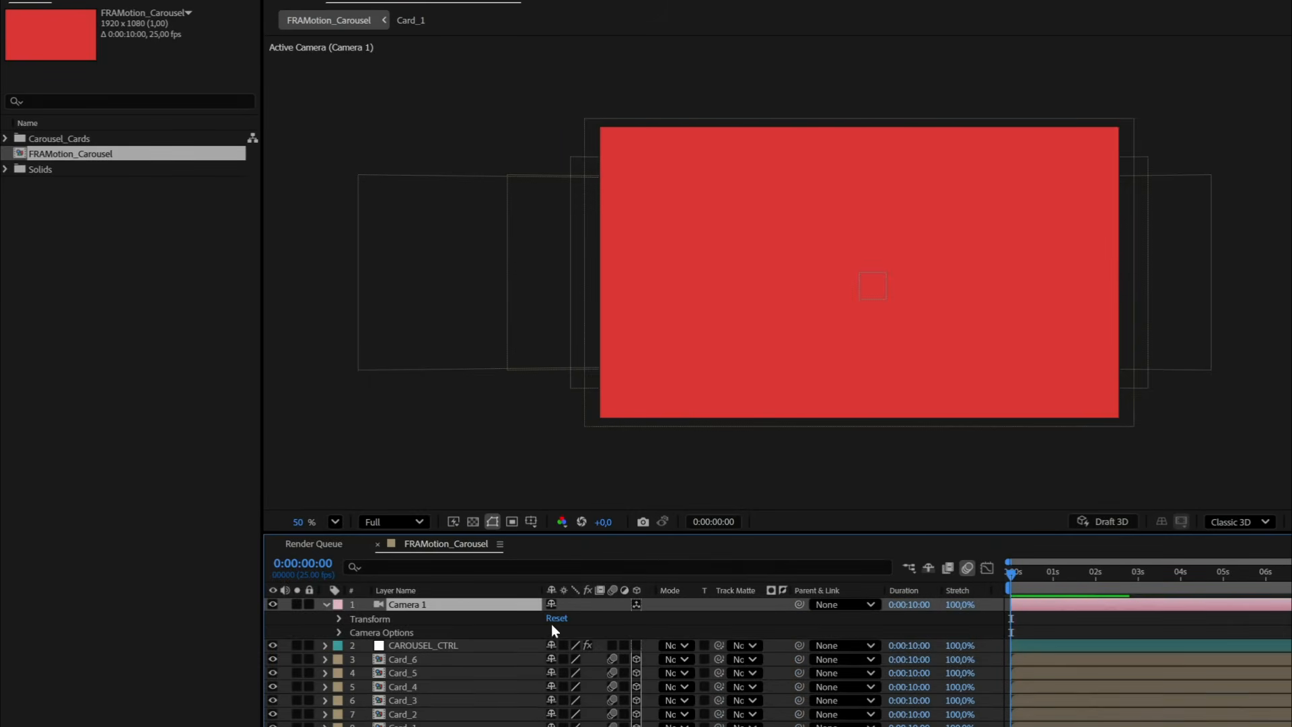
pyautogui.click(340, 618)
pyautogui.moveTo(617, 649); pyautogui.dragTo(490, 660)
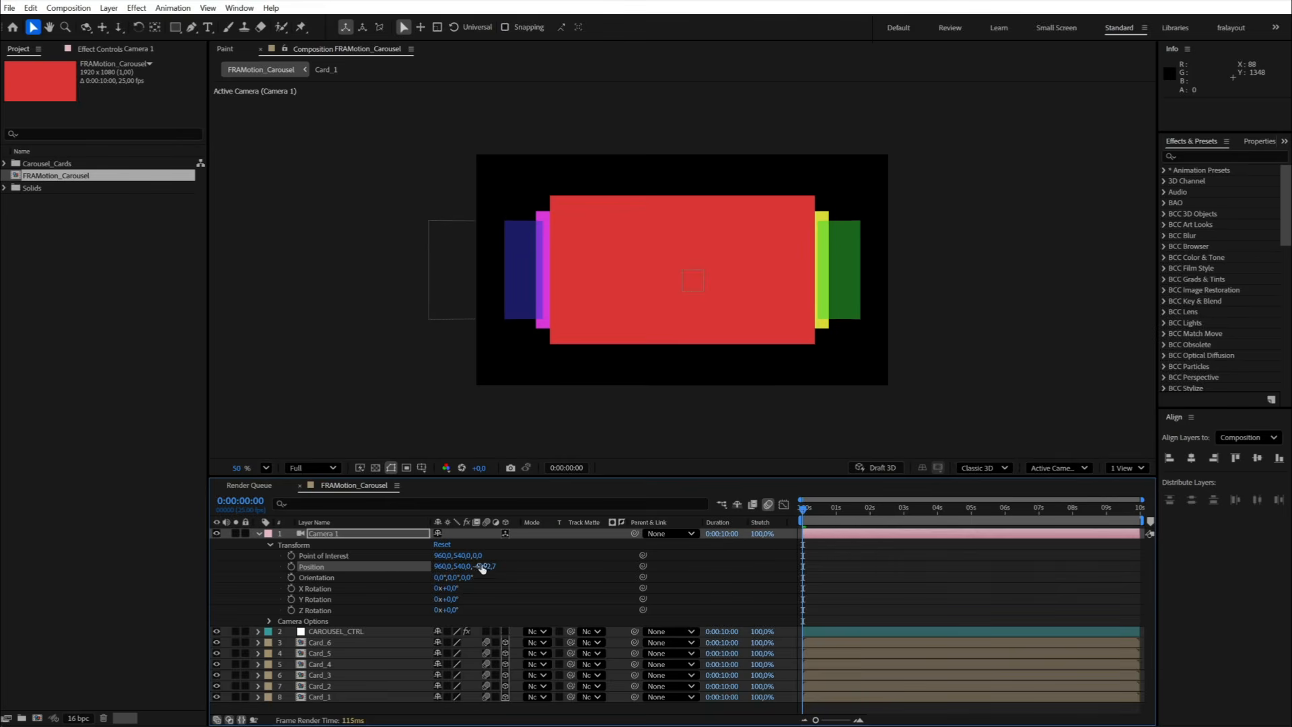
pyautogui.click(260, 534)
# Step: Show the effect controls of CAROUSEL_CTRL and scrub the Slide slider to test the card movement
pyautogui.click(345, 543)
pyautogui.click(118, 49)
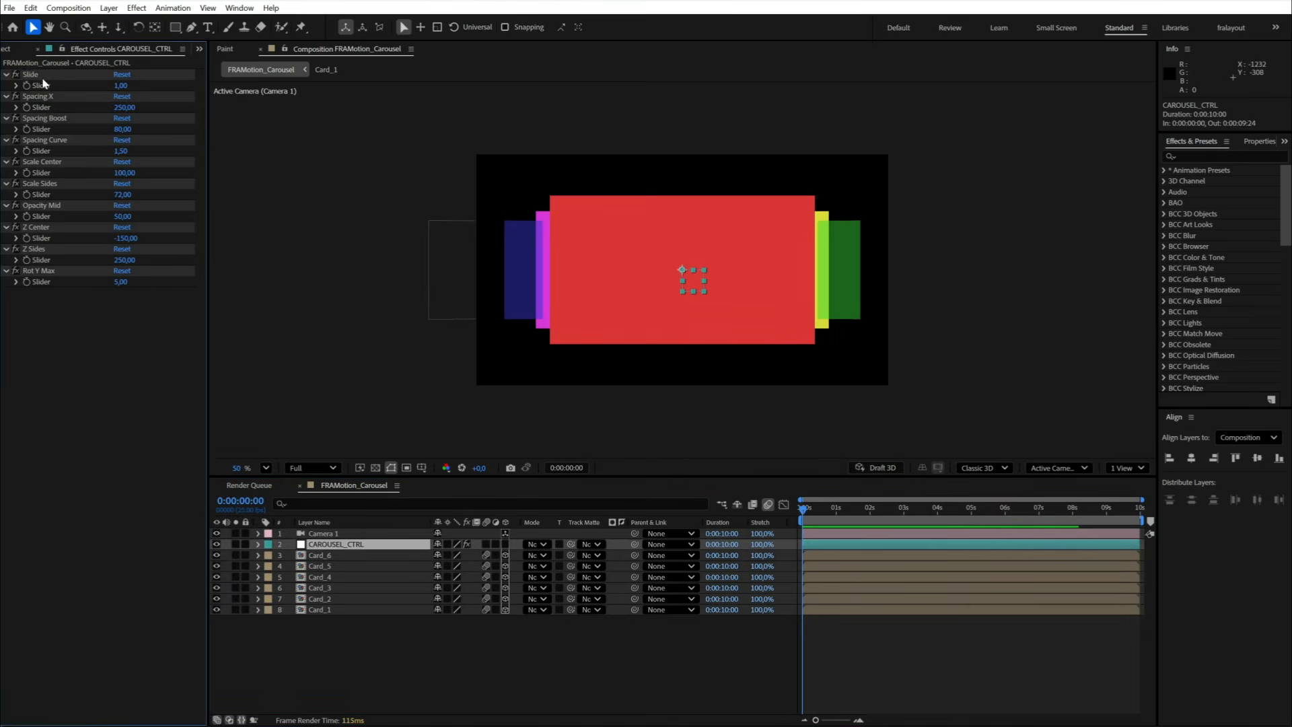
pyautogui.click(42, 77)
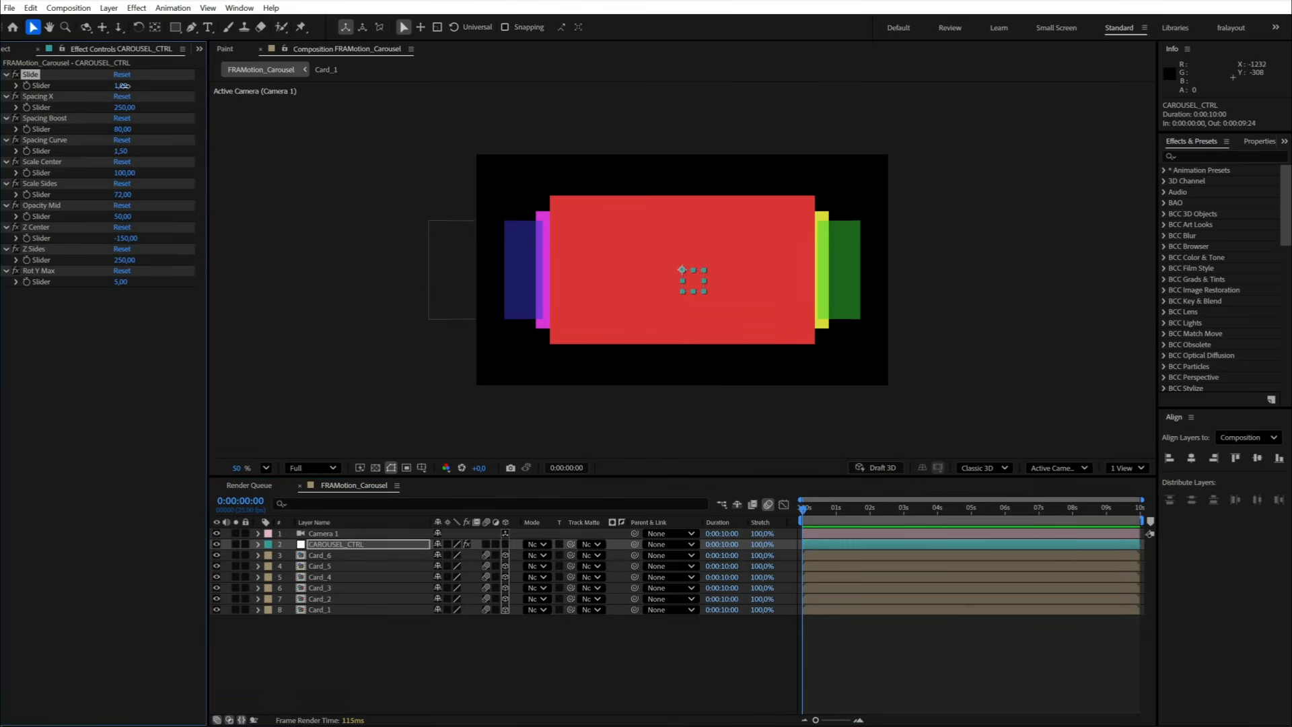
pyautogui.moveTo(124, 86); pyautogui.dragTo(200, 110)
# Step: Adjust the card spacing on CAROUSEL_CTRL: Spacing X 300, Spacing Boost 161.5 and Spacing Curve 2
pyautogui.moveTo(351, 113)
pyautogui.mouseDown()
pyautogui.moveTo(242, 121)
pyautogui.moveTo(355, 124)
pyautogui.mouseUp()
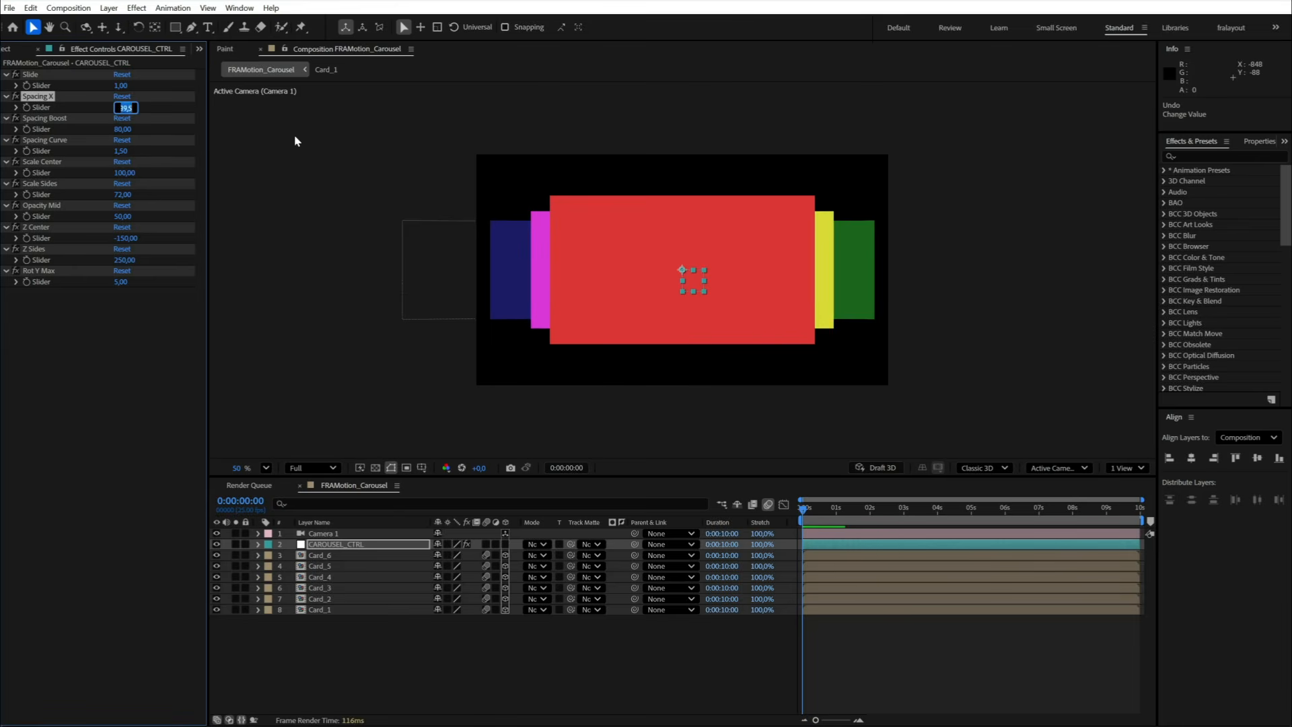
pyautogui.press('Return')
pyautogui.moveTo(125, 132); pyautogui.dragTo(127, 130)
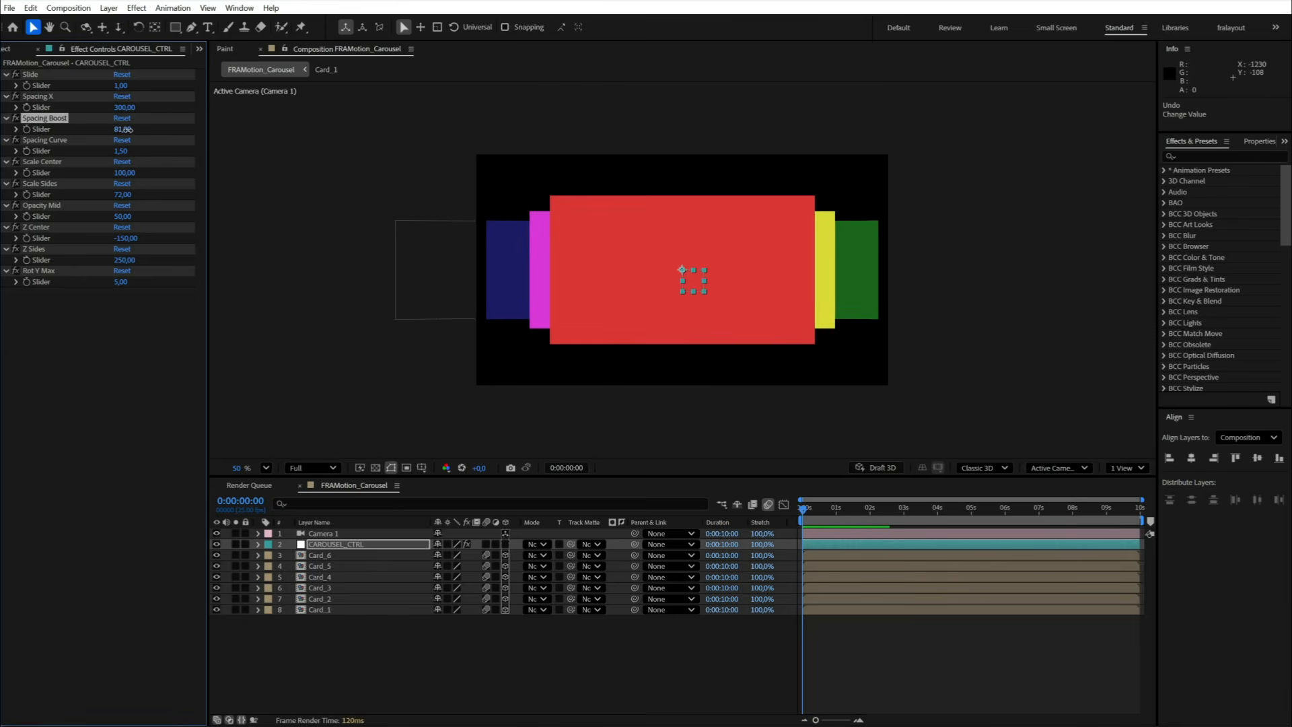
pyautogui.moveTo(528, 132); pyautogui.dragTo(221, 167)
pyautogui.moveTo(125, 173)
pyautogui.mouseDown()
pyautogui.moveTo(94, 174)
pyautogui.moveTo(125, 151)
pyautogui.mouseUp()
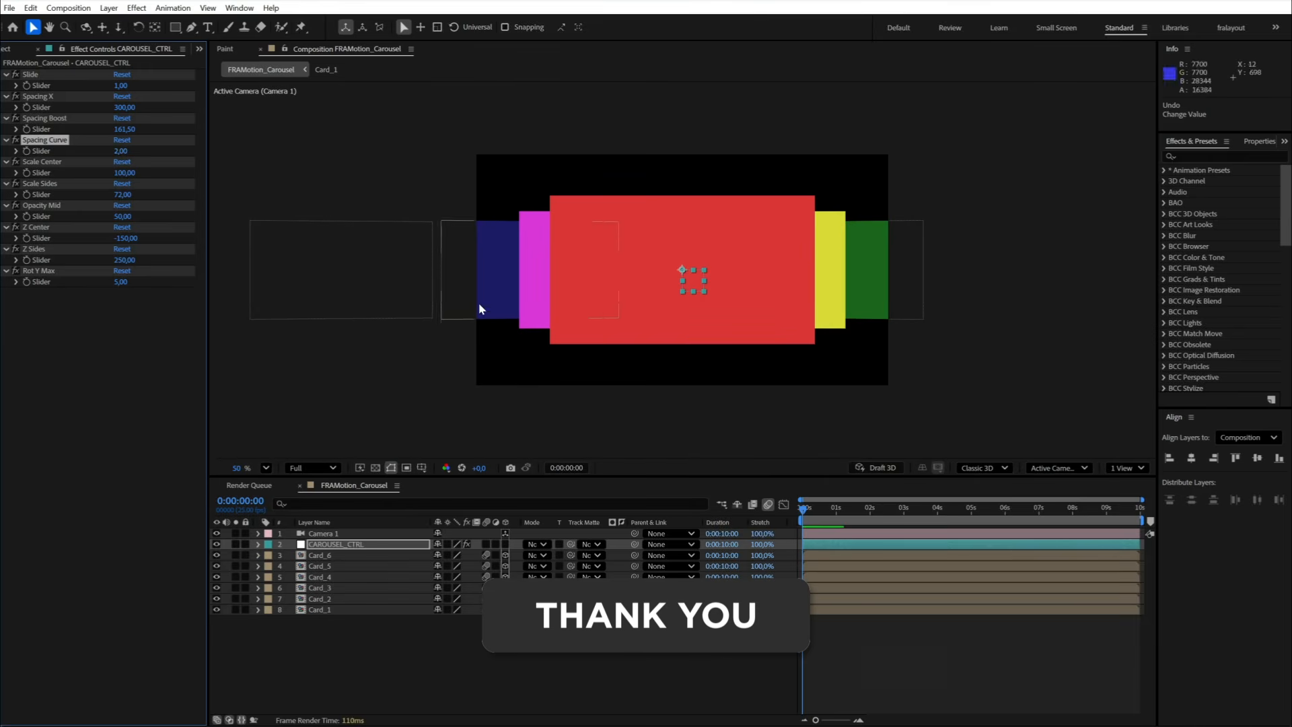
# Step: Try out other Slide and Scale Center values, undoing the Slide change and setting Scale Center to 100
pyautogui.moveTo(122, 86); pyautogui.dragTo(151, 94)
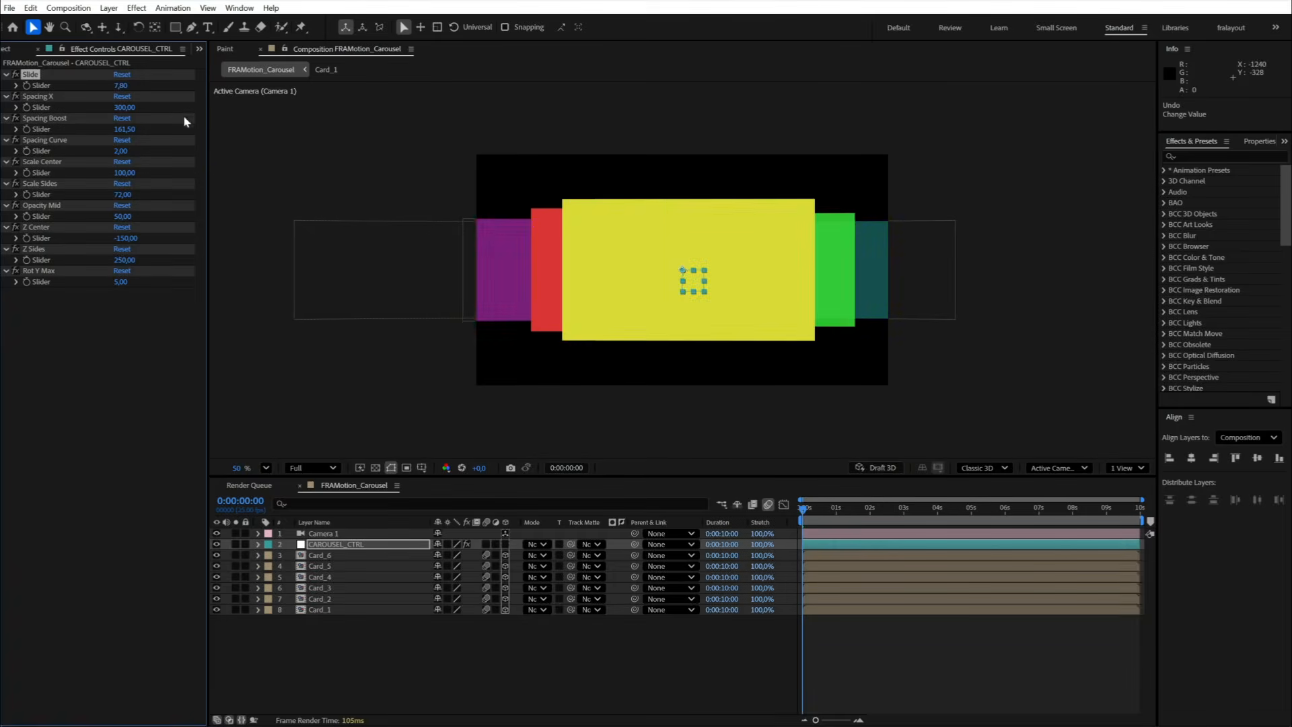
pyautogui.hotkey('ctrl', 'z')
pyautogui.moveTo(128, 175); pyautogui.dragTo(64, 177)
pyautogui.click(124, 173)
pyautogui.write('1')
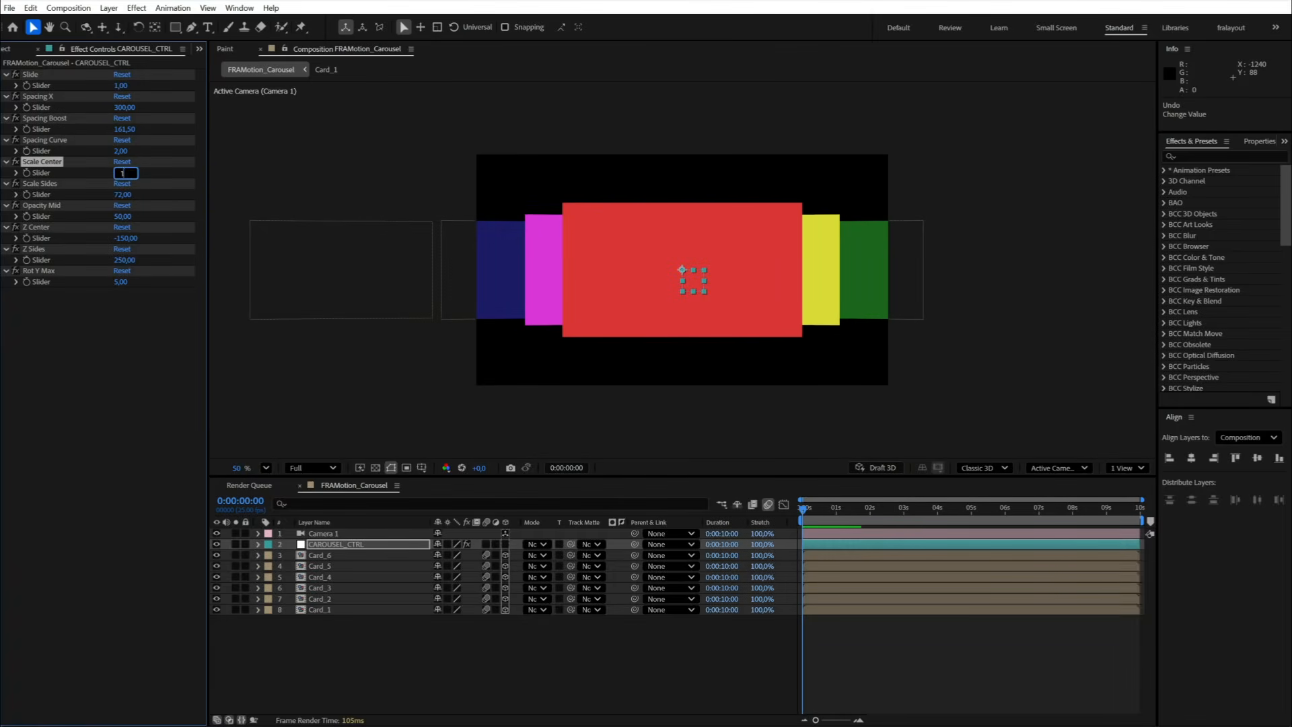
pyautogui.write('00')
pyautogui.press('Return')
# Step: Try different Scale Sides values on CAROUSEL_CTRL and leave Scale Sides at 80
pyautogui.write('80')
pyautogui.press('Return')
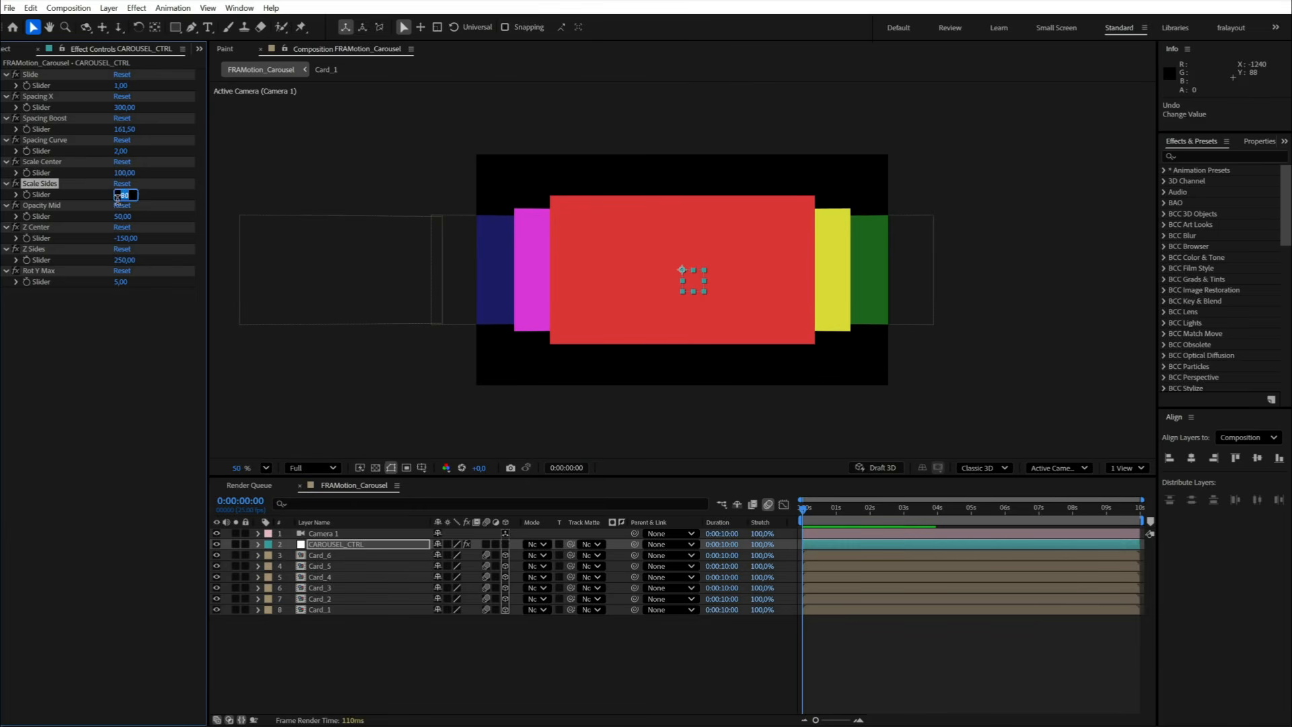
pyautogui.write('100')
pyautogui.press('Return')
# Step: Try different Opacity Mid values on CAROUSEL_CTRL and set Opacity Mid to 50
pyautogui.moveTo(122, 219); pyautogui.dragTo(235, 237)
pyautogui.click(119, 217)
pyautogui.write('50')
pyautogui.press('Return')
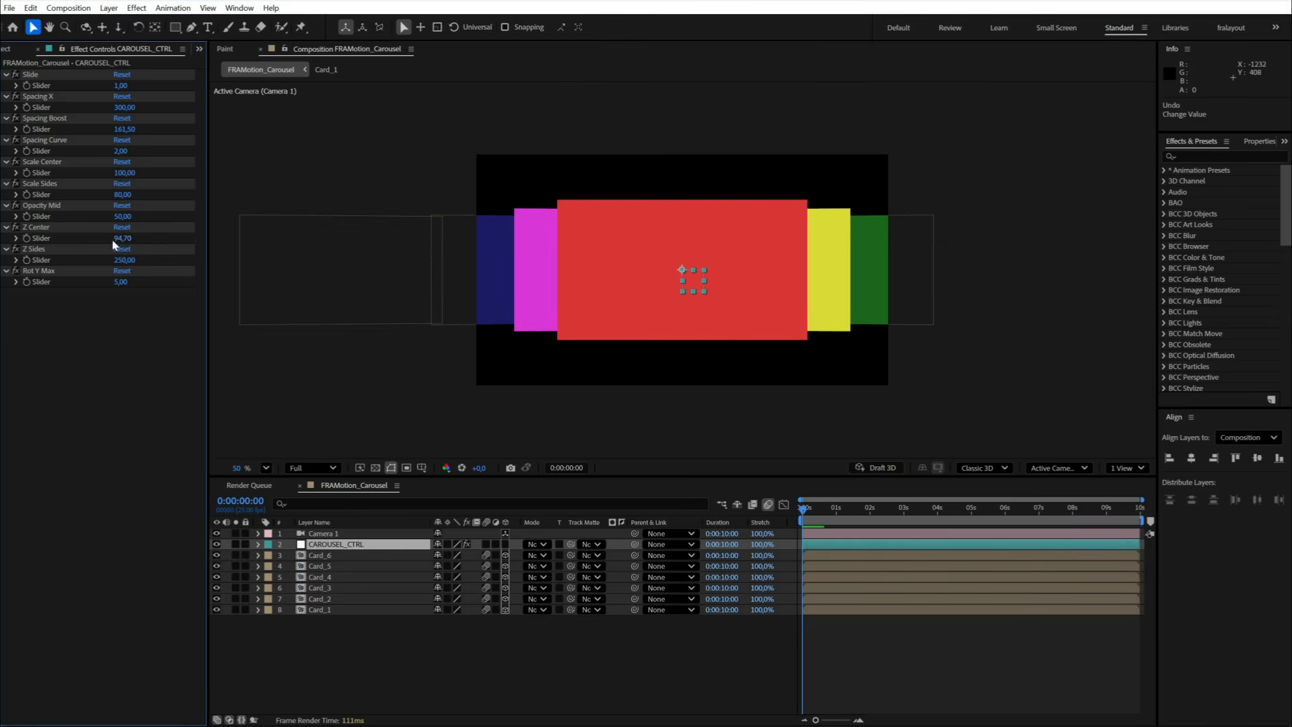
# Step: Set Z Center to 100 and test other Z Sides values, undoing those trial changes
pyautogui.press('Return')
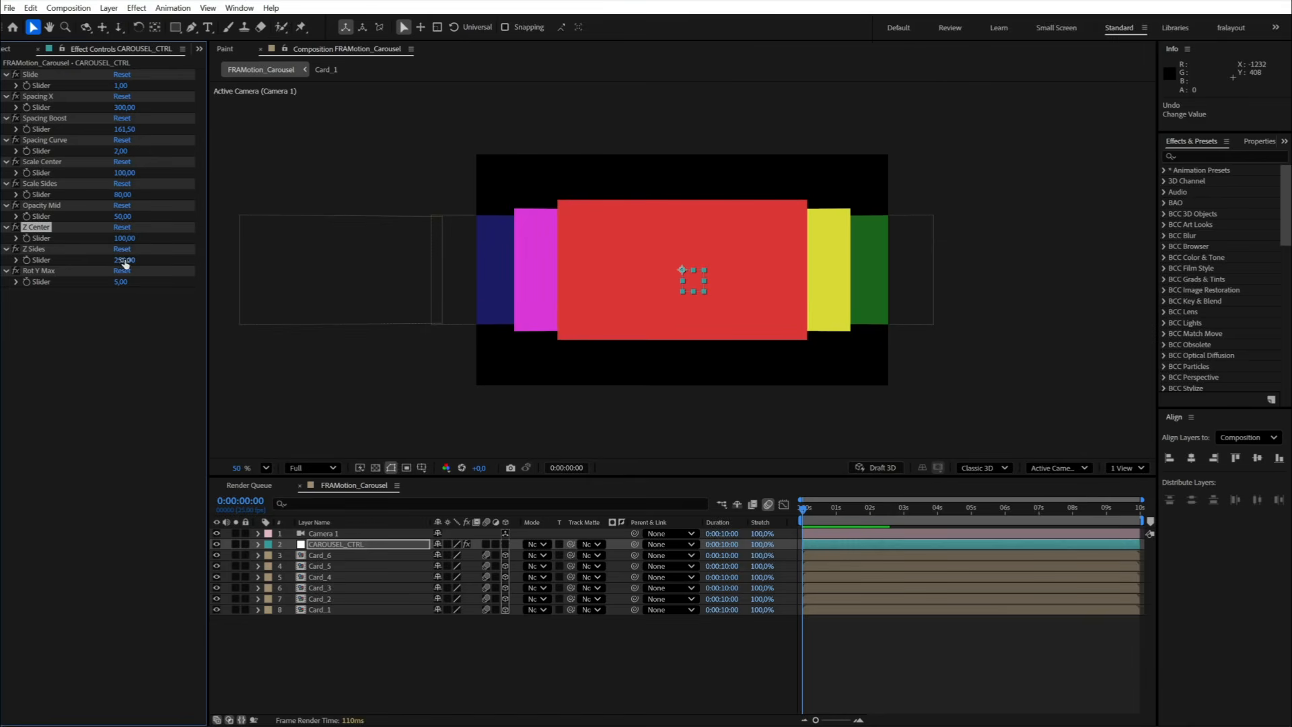
pyautogui.moveTo(91, 258); pyautogui.dragTo(246, 262)
pyautogui.hotkey('ctrl', 'z')
pyautogui.hotkey('ctrl', 'z')
# Step: Keyframe the CAROUSEL_CTRL Slide slider at 1 at the start of the composition and reveal the keyframe in the timeline
pyautogui.click(417, 632)
pyautogui.click(346, 545)
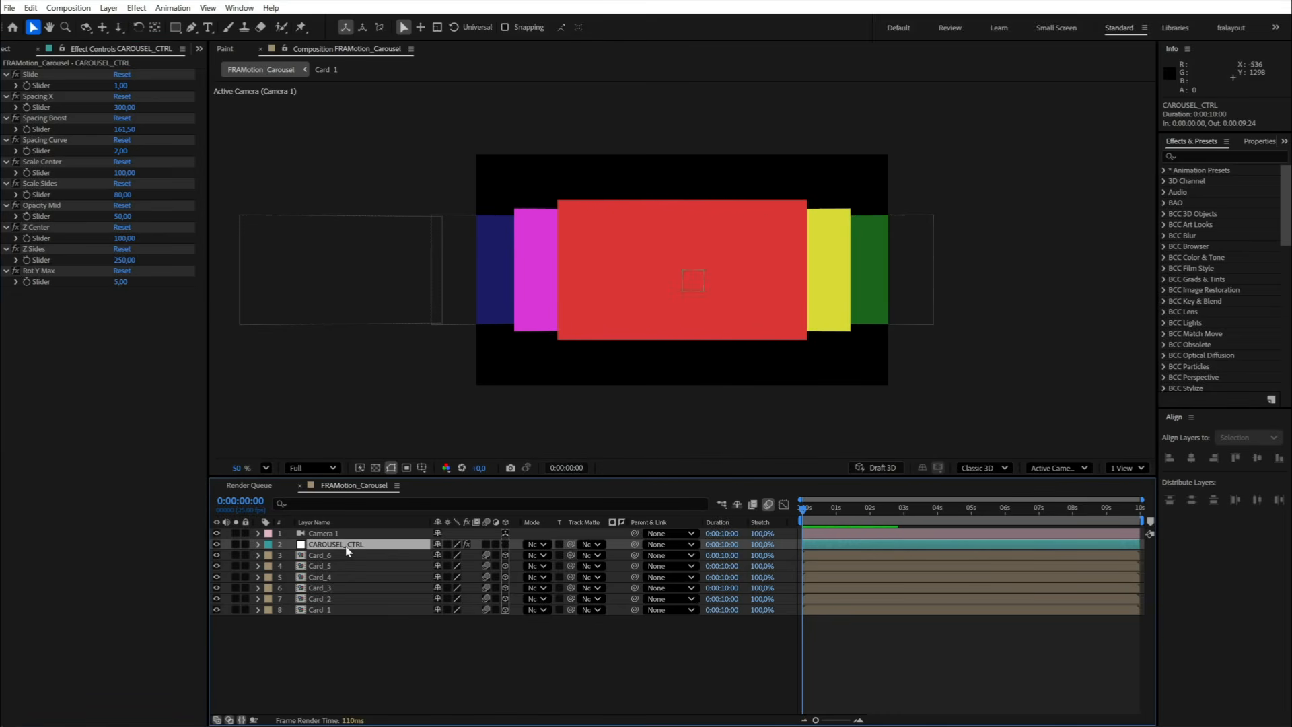
pyautogui.click(26, 85)
pyautogui.press('u')
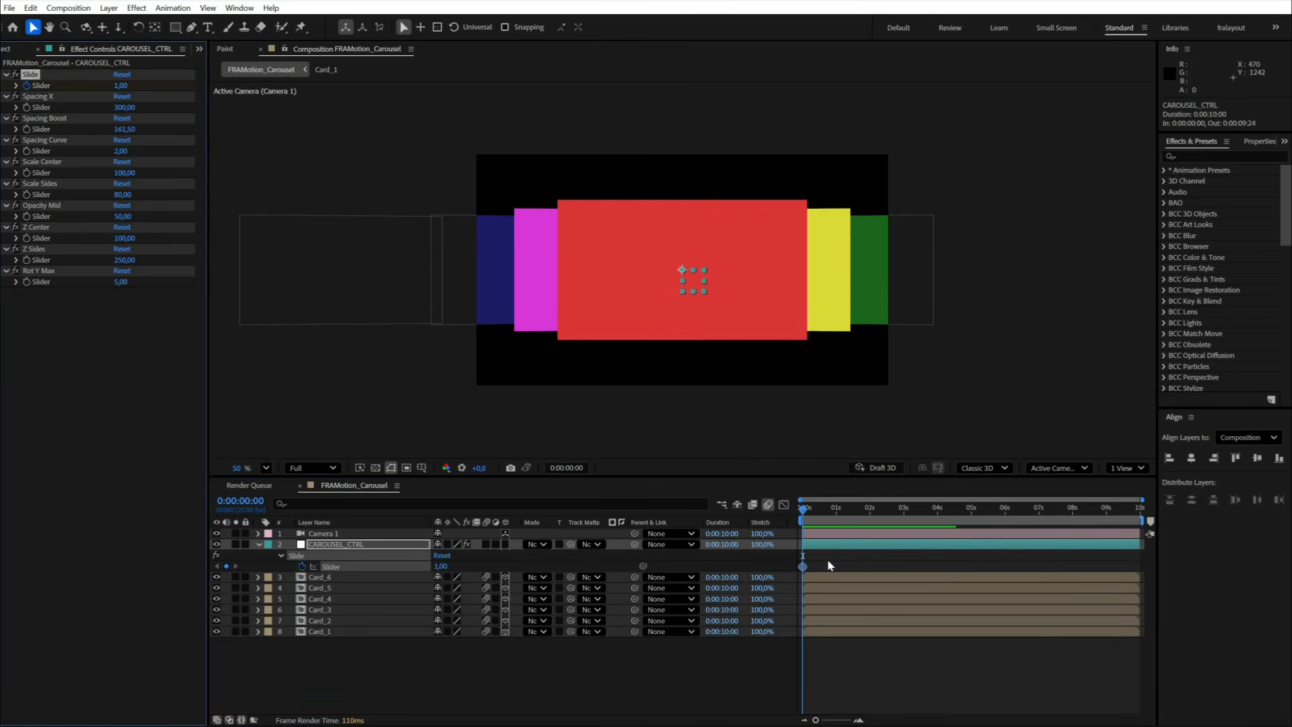
# Step: Add a Slide keyframe with value 3 at 1 second
pyautogui.press('=')
pyautogui.press('=')
pyautogui.press('-')
pyautogui.moveTo(802, 513); pyautogui.dragTo(869, 520)
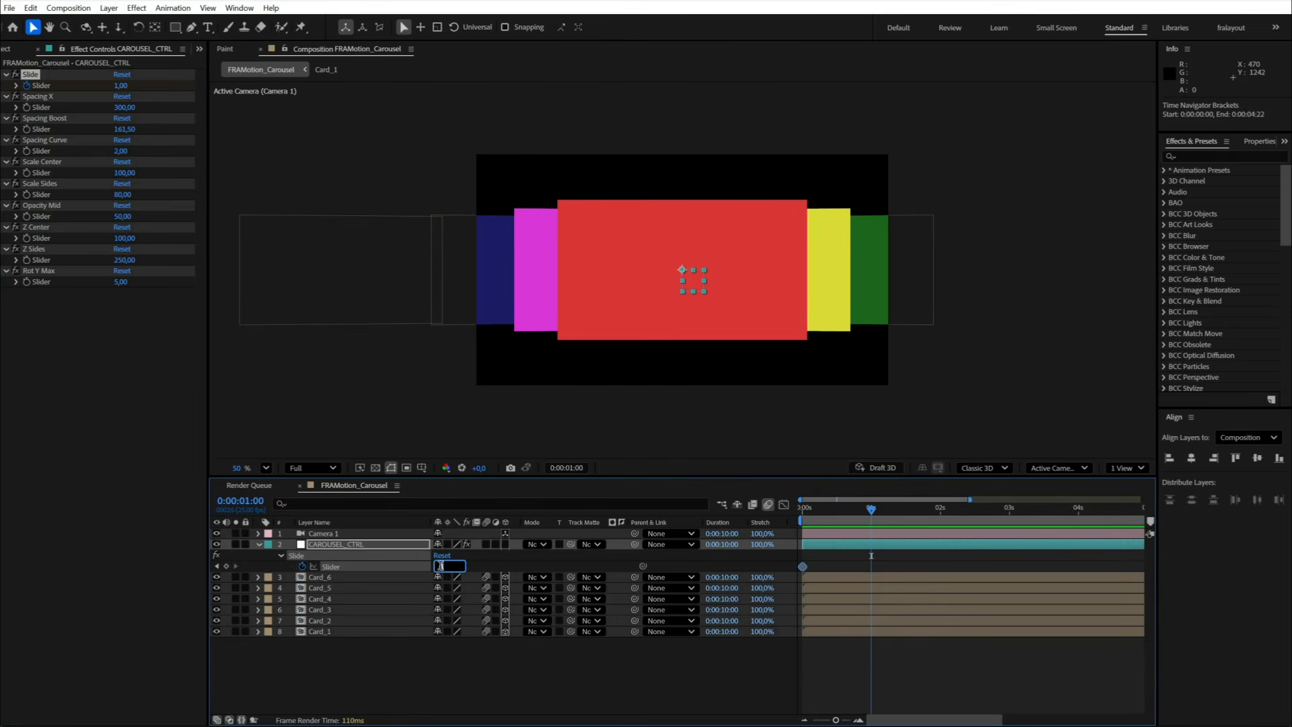
pyautogui.click(852, 665)
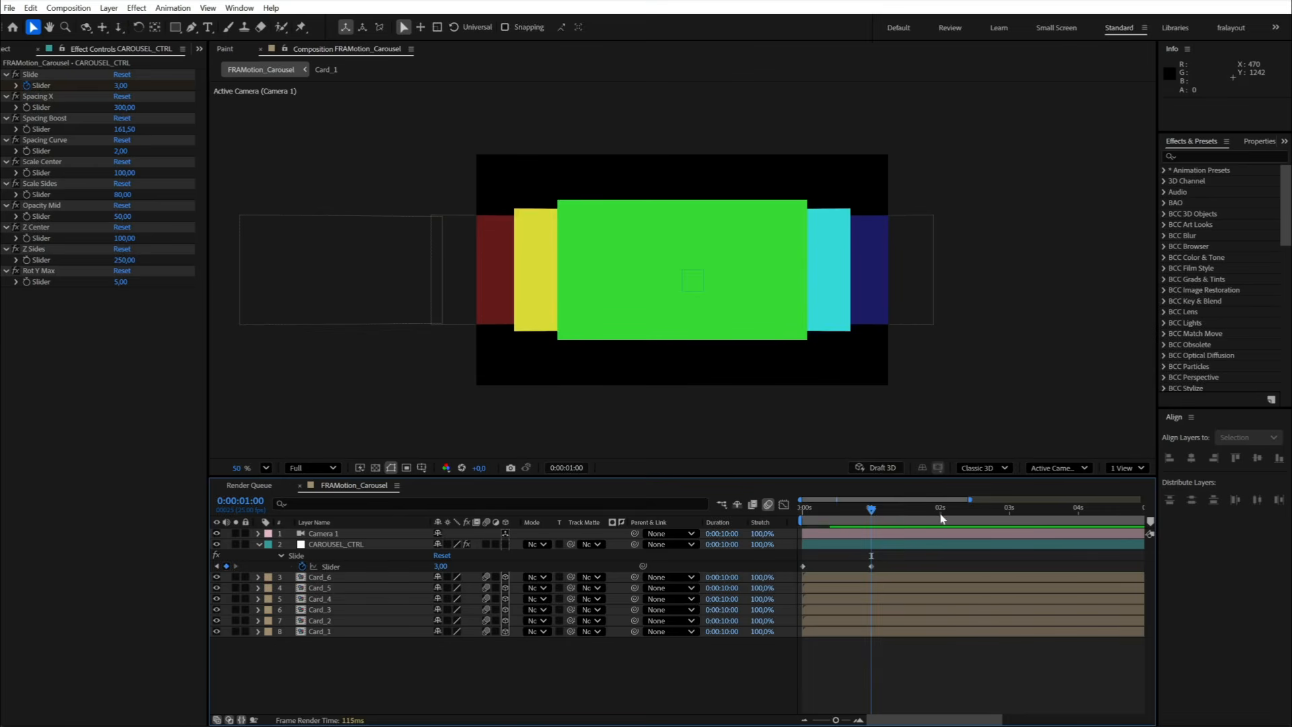
# Step: Add Slide keyframes with value 2 at 2 seconds and value 5 at 3 seconds
pyautogui.click(576, 675)
pyautogui.click(1010, 517)
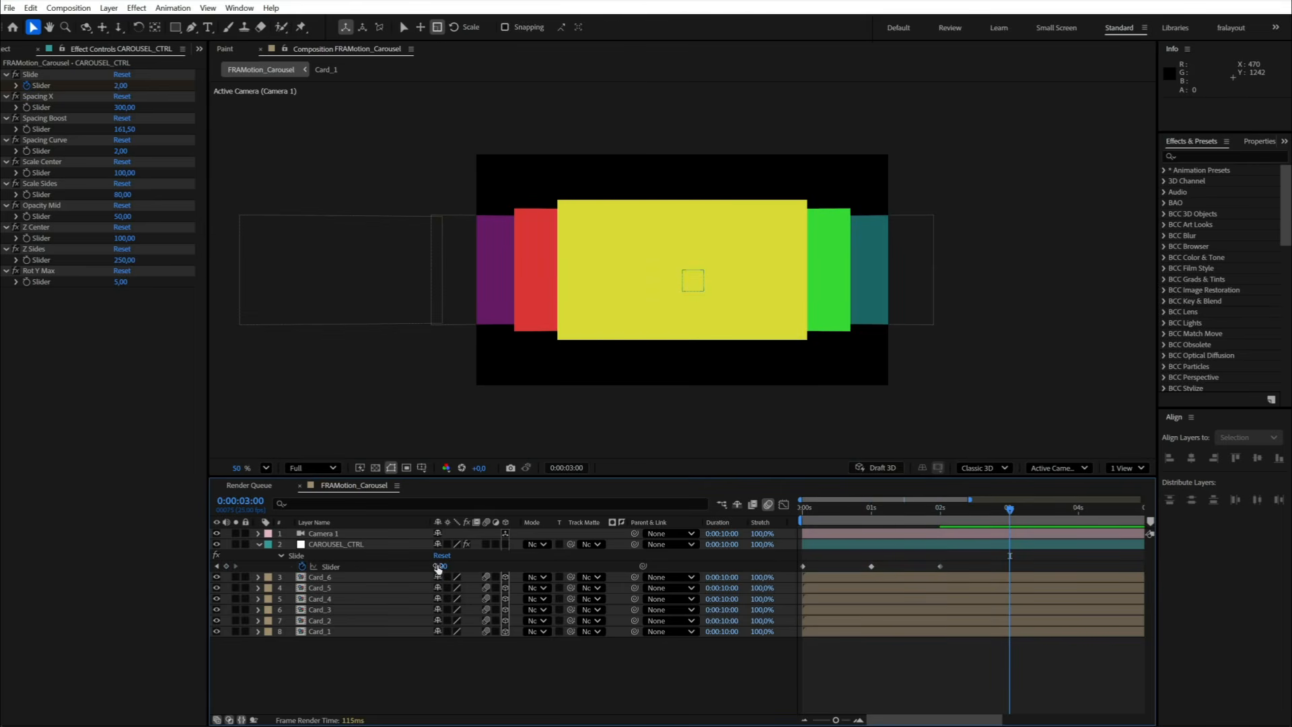
pyautogui.write('5')
pyautogui.click(1007, 496)
# Step: Lower the preview resolution to Half and preview the carousel animation from the start
pyautogui.moveTo(1012, 518); pyautogui.dragTo(732, 519)
pyautogui.click(329, 470)
pyautogui.click(329, 519)
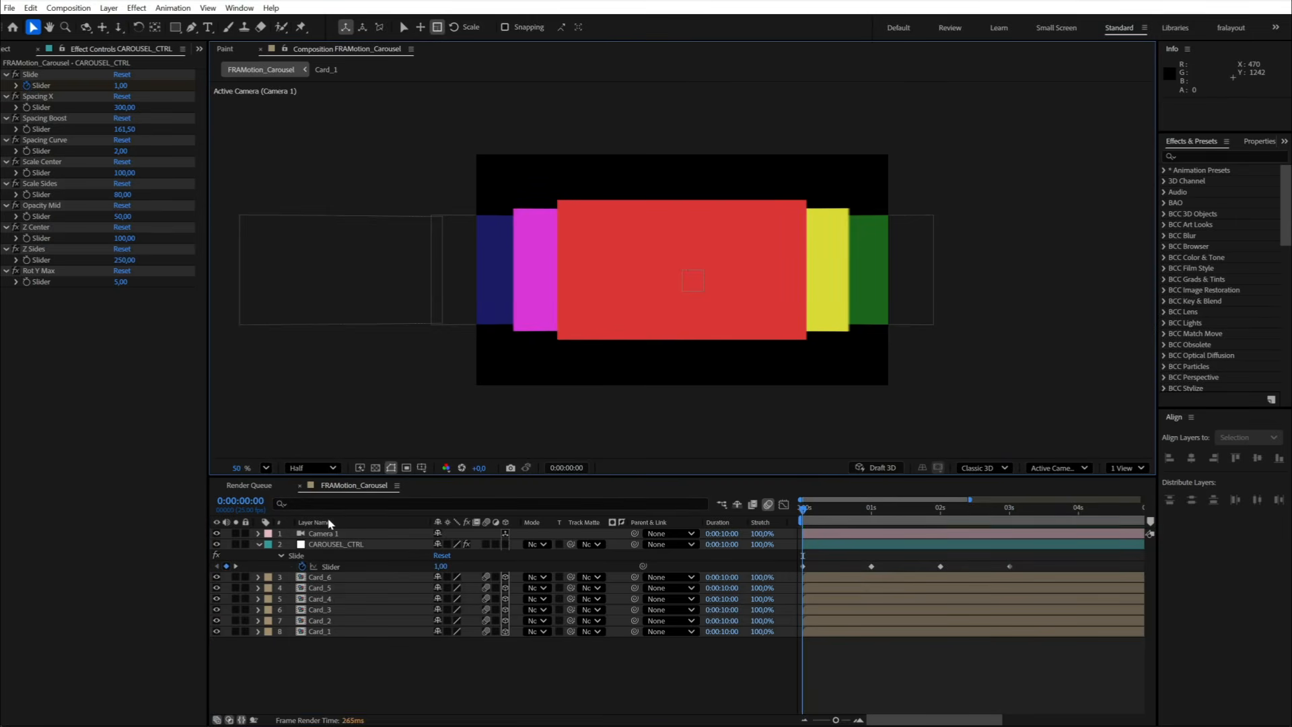
pyautogui.press('space')
pyautogui.press('space')
pyautogui.press('space')
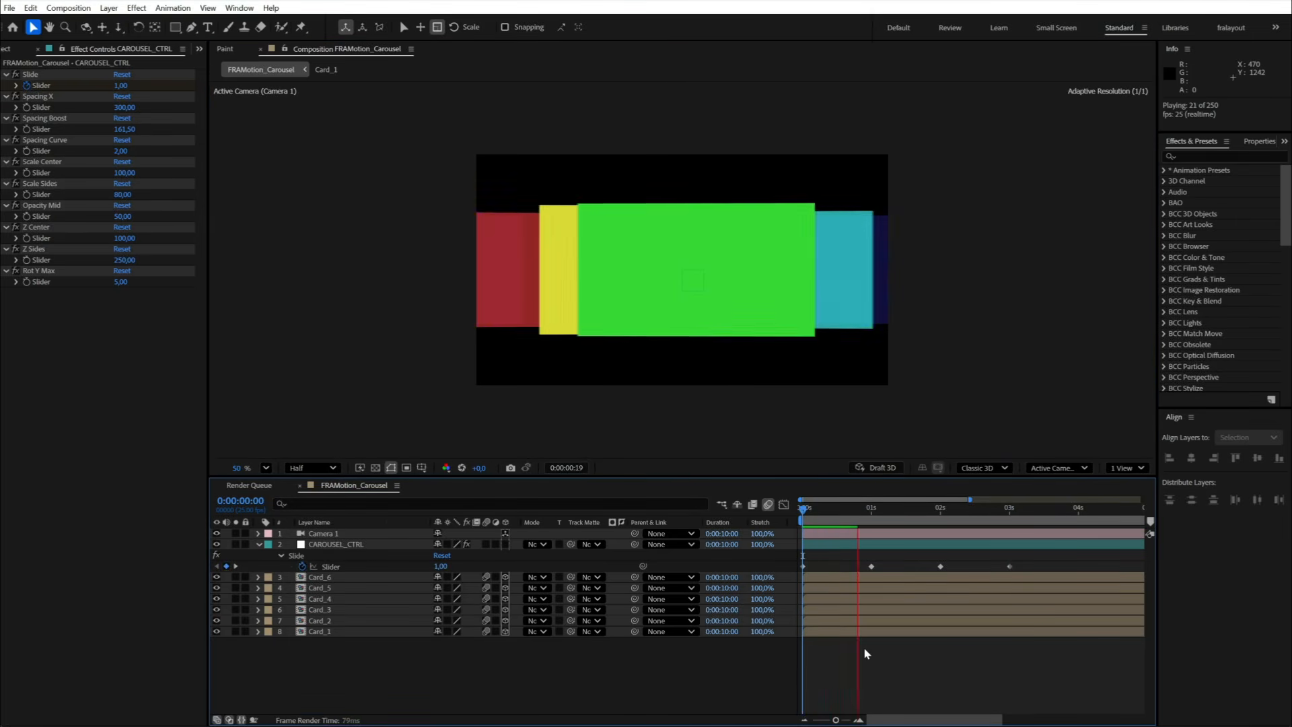
# Step: Apply Easy Ease to all four Slide keyframes and preview the eased animation
pyautogui.click(871, 513)
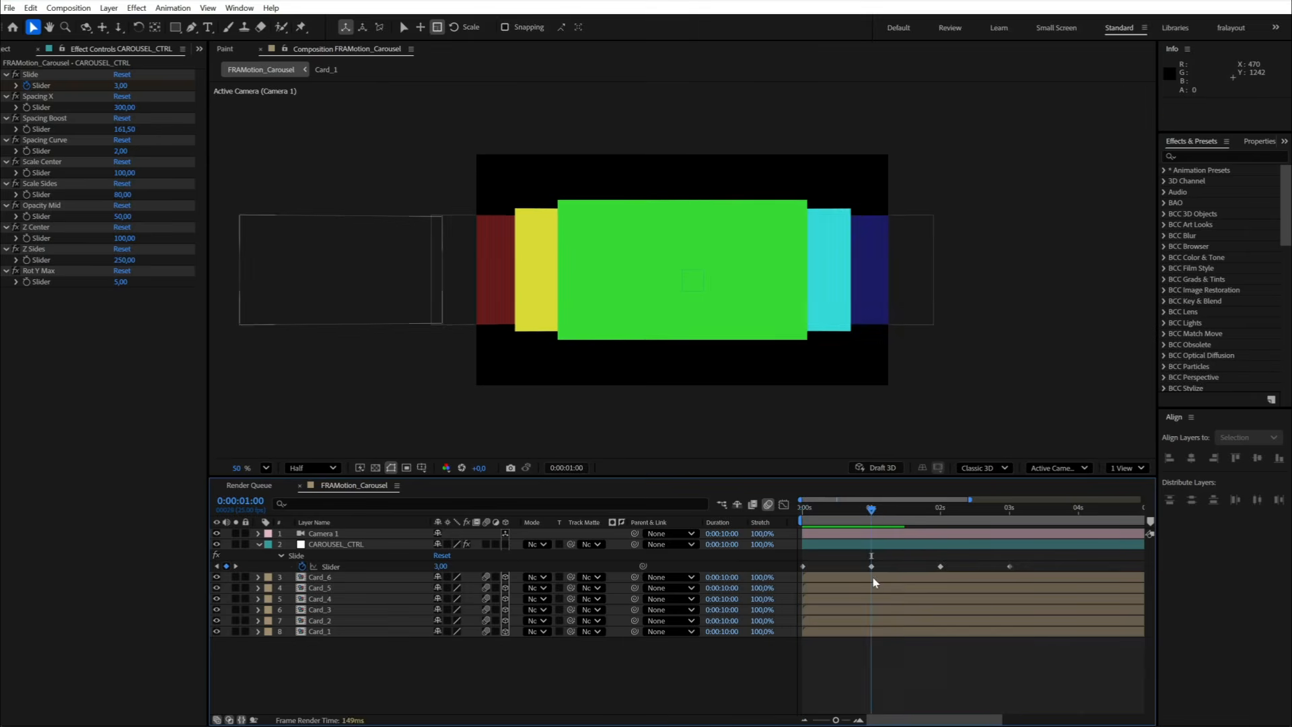
pyautogui.moveTo(872, 513); pyautogui.dragTo(872, 516)
pyautogui.moveTo(1019, 554); pyautogui.dragTo(785, 595)
pyautogui.rightClick(872, 565)
pyautogui.moveTo(904, 555)
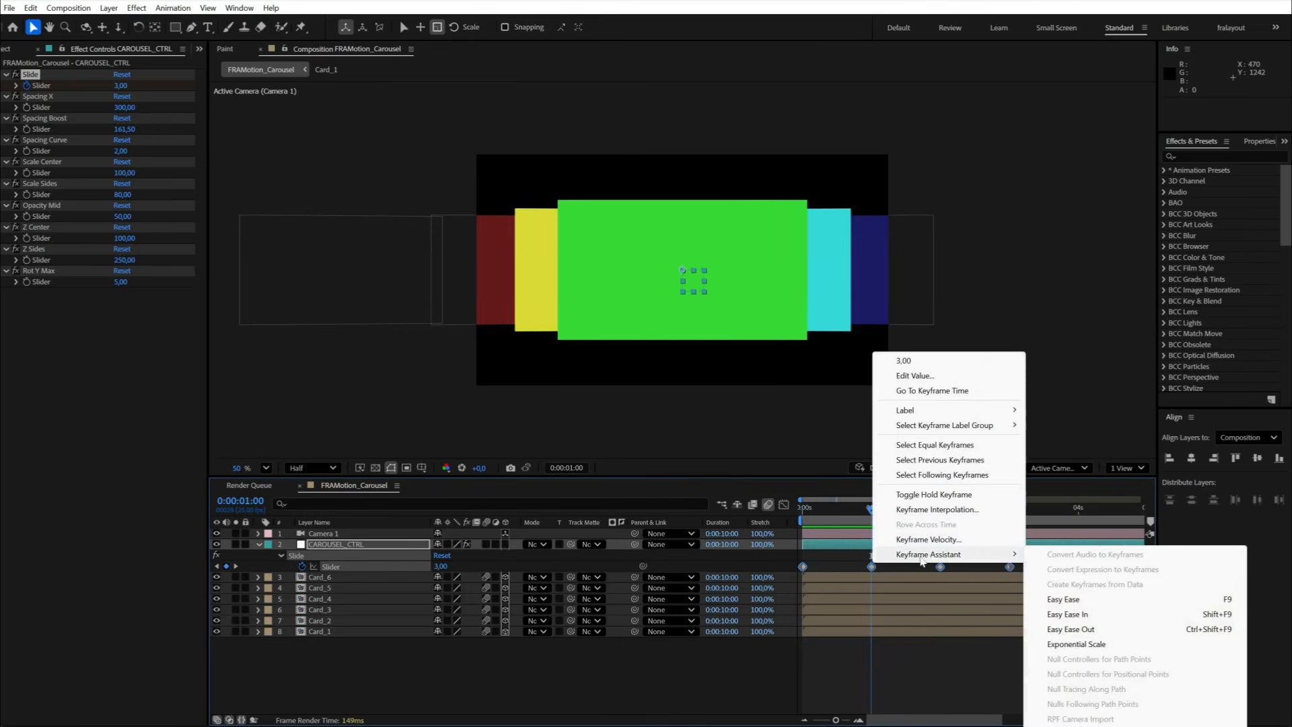
pyautogui.click(1057, 600)
pyautogui.click(863, 511)
pyautogui.press('space')
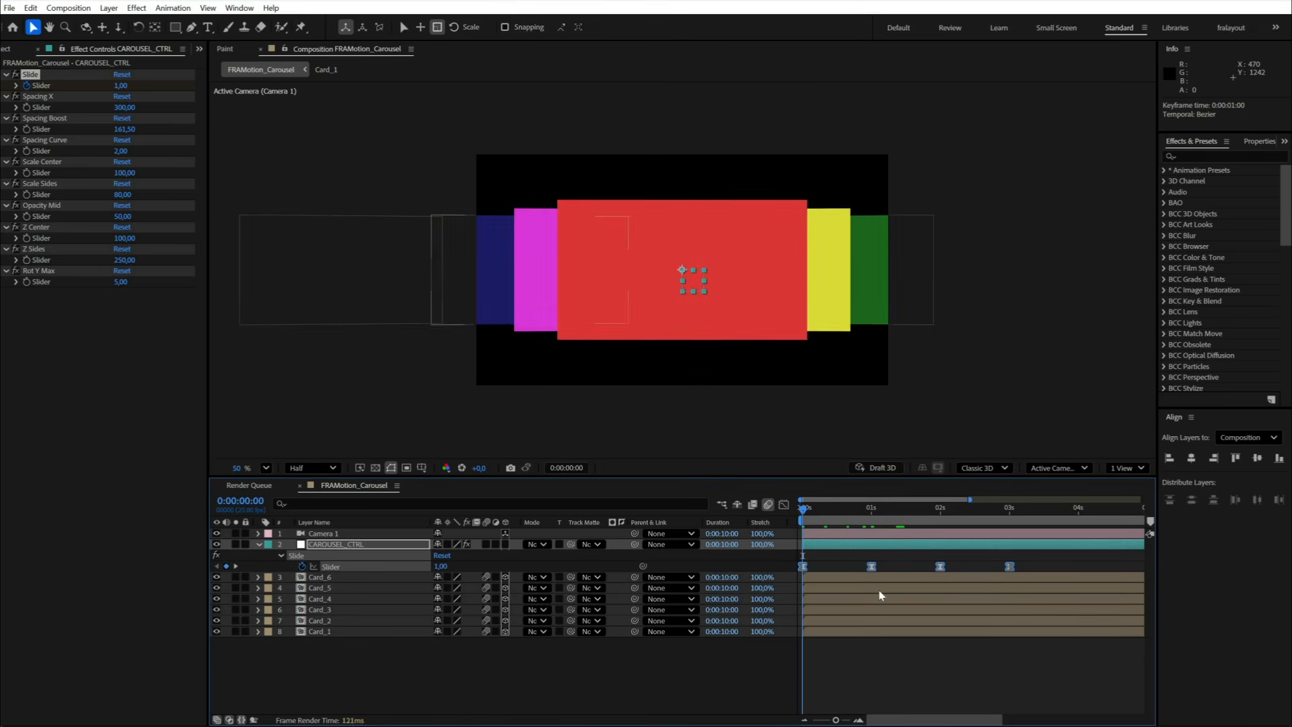
# Step: Lengthen the easing handles of all Slide keyframes in the value graph for steeper transitions and preview the result
pyautogui.click(873, 512)
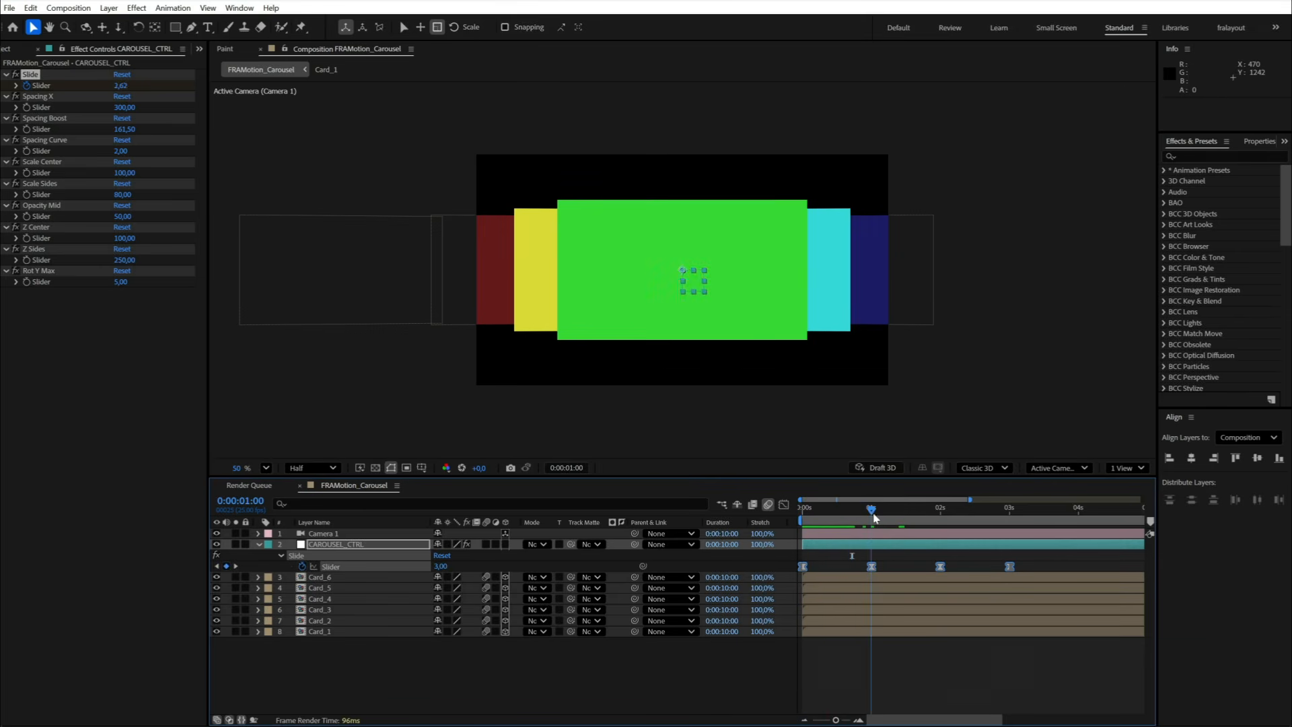
pyautogui.moveTo(1041, 560); pyautogui.dragTo(796, 582)
pyautogui.click(783, 505)
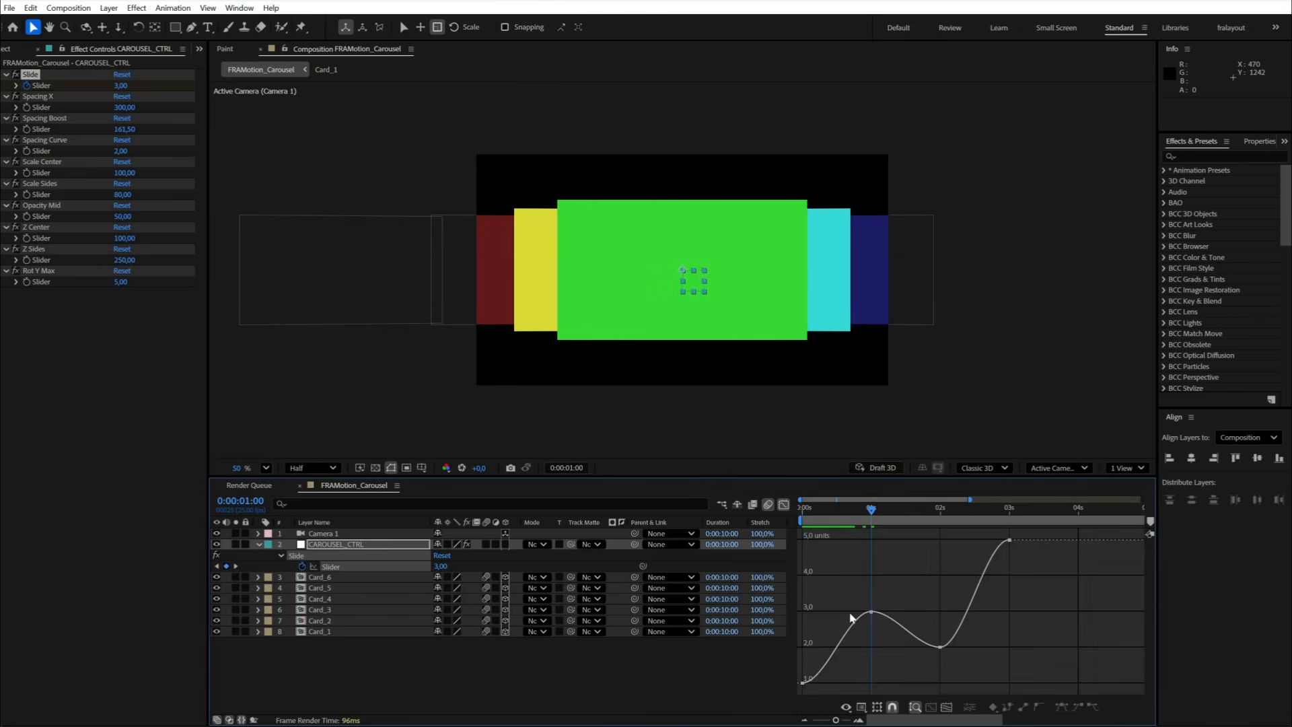
pyautogui.moveTo(1024, 538); pyautogui.dragTo(854, 683)
pyautogui.moveTo(847, 613); pyautogui.dragTo(817, 611)
pyautogui.moveTo(835, 518); pyautogui.dragTo(800, 517)
pyautogui.click(1052, 609)
pyautogui.press('space')
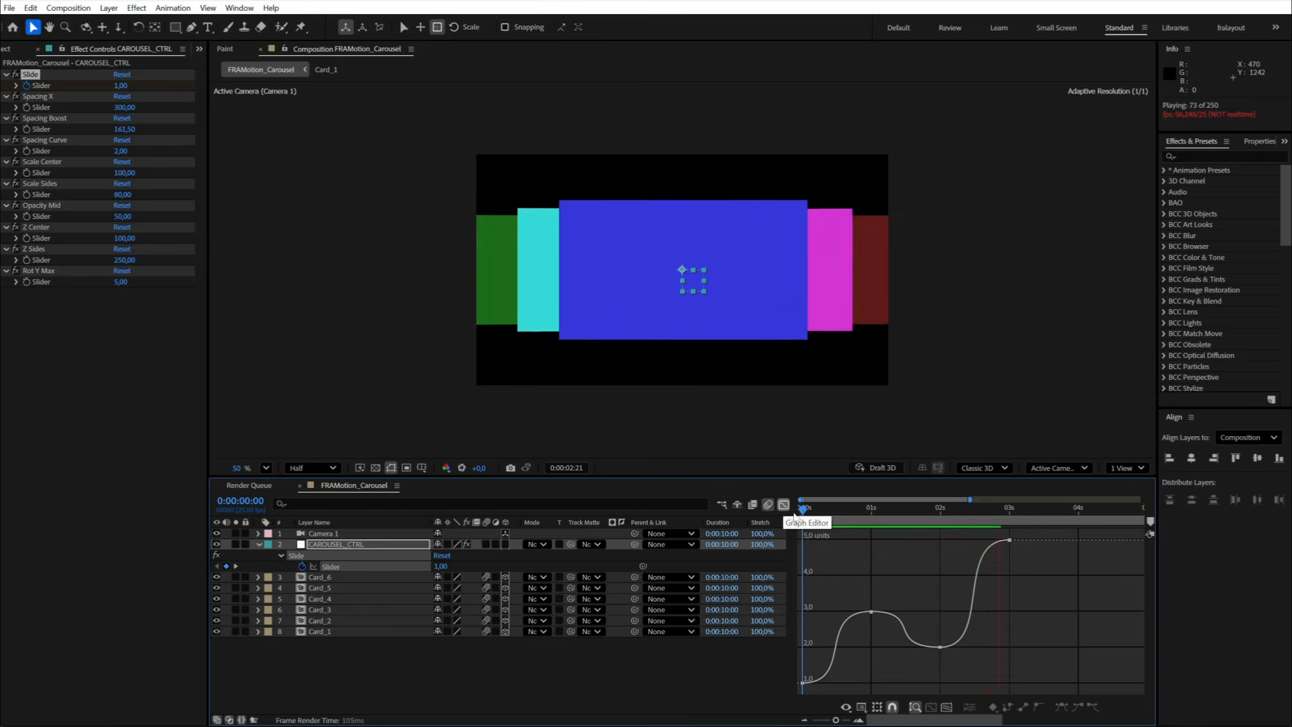
pyautogui.press('space')
# Step: End the work area at 3 seconds, preview the loop and close the Graph Editor
pyautogui.moveTo(1005, 512); pyautogui.dragTo(1011, 510)
pyautogui.press('n')
pyautogui.press('space')
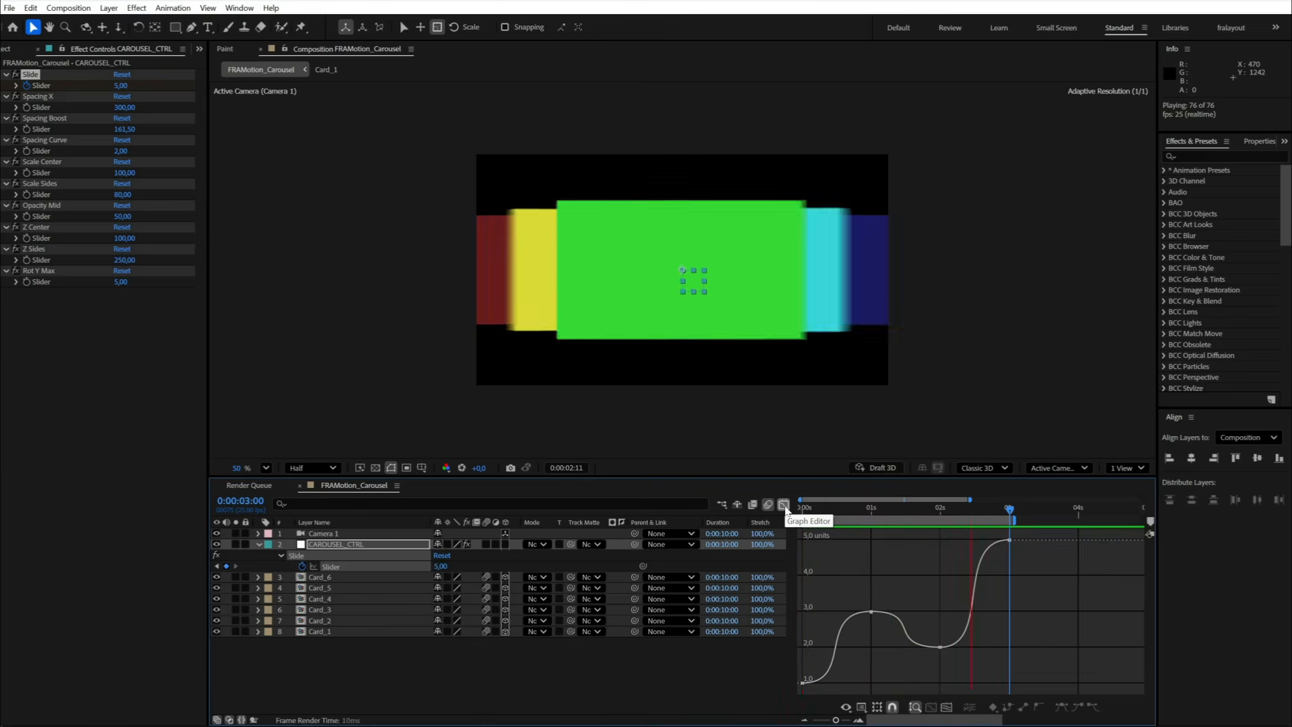
pyautogui.click(784, 504)
# Step: Move the playhead to 1 second and collapse the revealed properties of all layers
pyautogui.click(850, 510)
pyautogui.moveTo(850, 511); pyautogui.dragTo(870, 513)
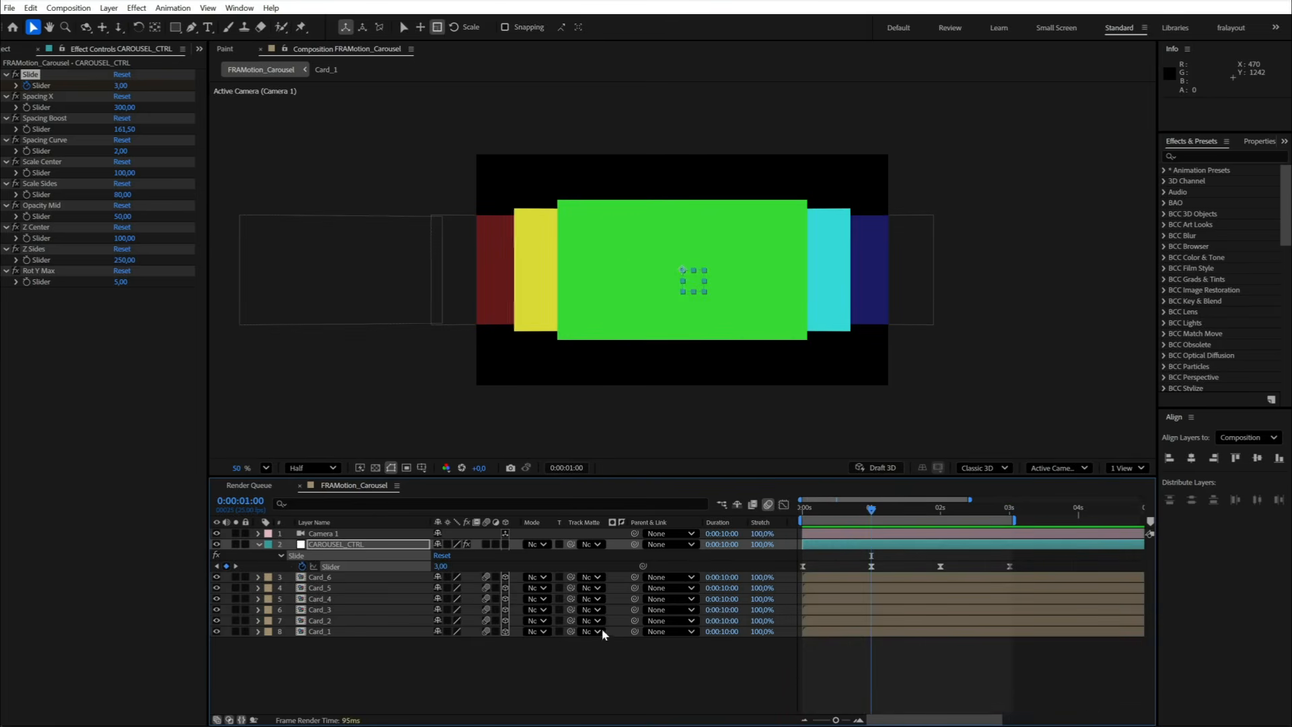
pyautogui.click(484, 656)
pyautogui.hotkey('ctrl', 'a')
pyautogui.press('u')
pyautogui.click(326, 639)
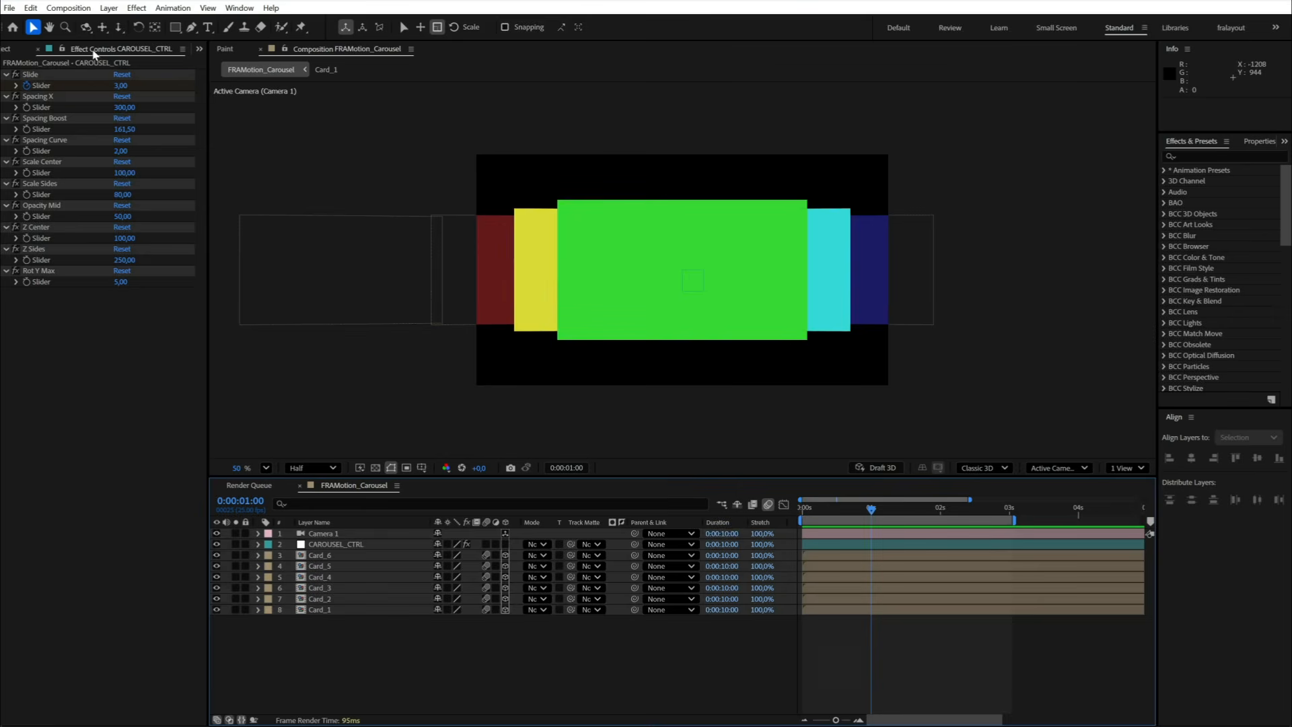
# Step: Expand the Carousel_Cards folder in the project and look through the card compositions from Card_1 to Card_6
pyautogui.click(7, 50)
pyautogui.click(12, 164)
pyautogui.click(5, 164)
pyautogui.click(58, 175)
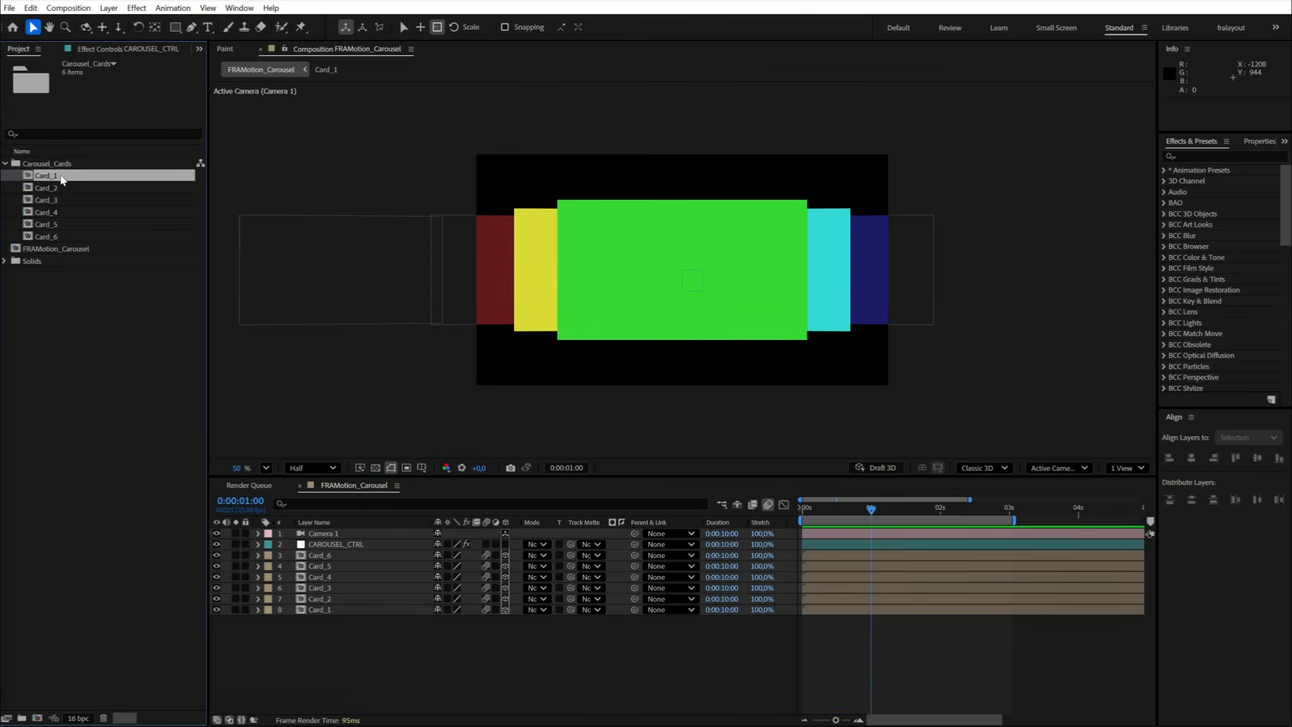
pyautogui.click(54, 199)
pyautogui.click(53, 214)
pyautogui.click(47, 236)
pyautogui.click(47, 175)
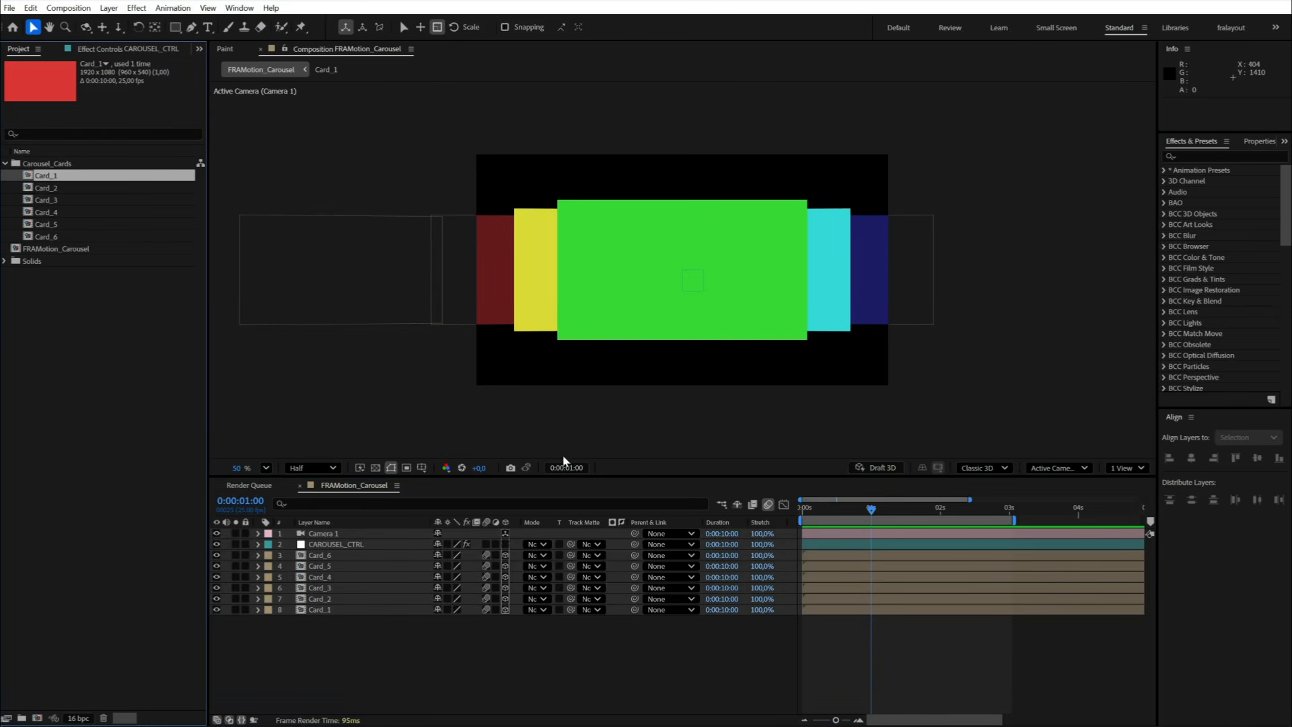
# Step: Reveal the Slide keyframes of CAROUSEL_CTRL, extend the work area to 0:00:04:01 and place the playhead at 3 seconds
pyautogui.click(864, 536)
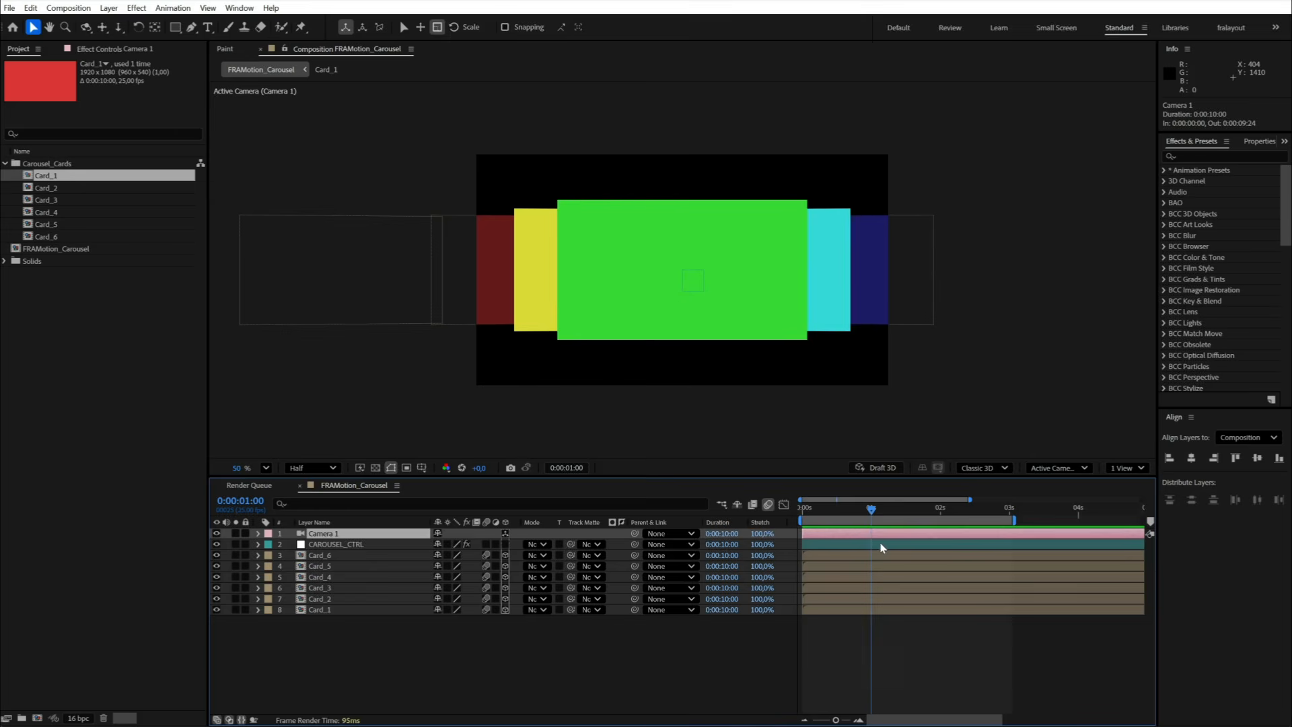
pyautogui.click(882, 548)
pyautogui.press('u')
pyautogui.moveTo(871, 510); pyautogui.dragTo(1042, 520)
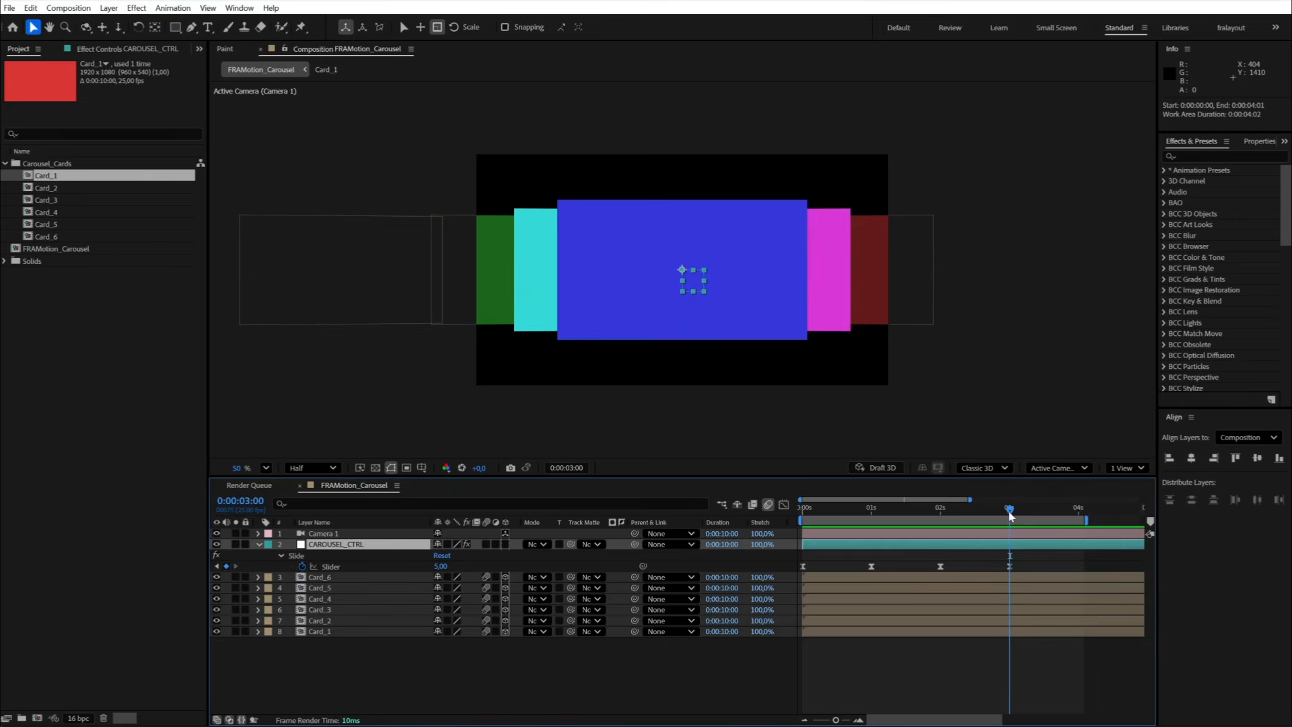
# Step: Check the effect controls of Camera 1, then display those of CAROUSEL_CTRL
pyautogui.click(1016, 536)
pyautogui.click(118, 50)
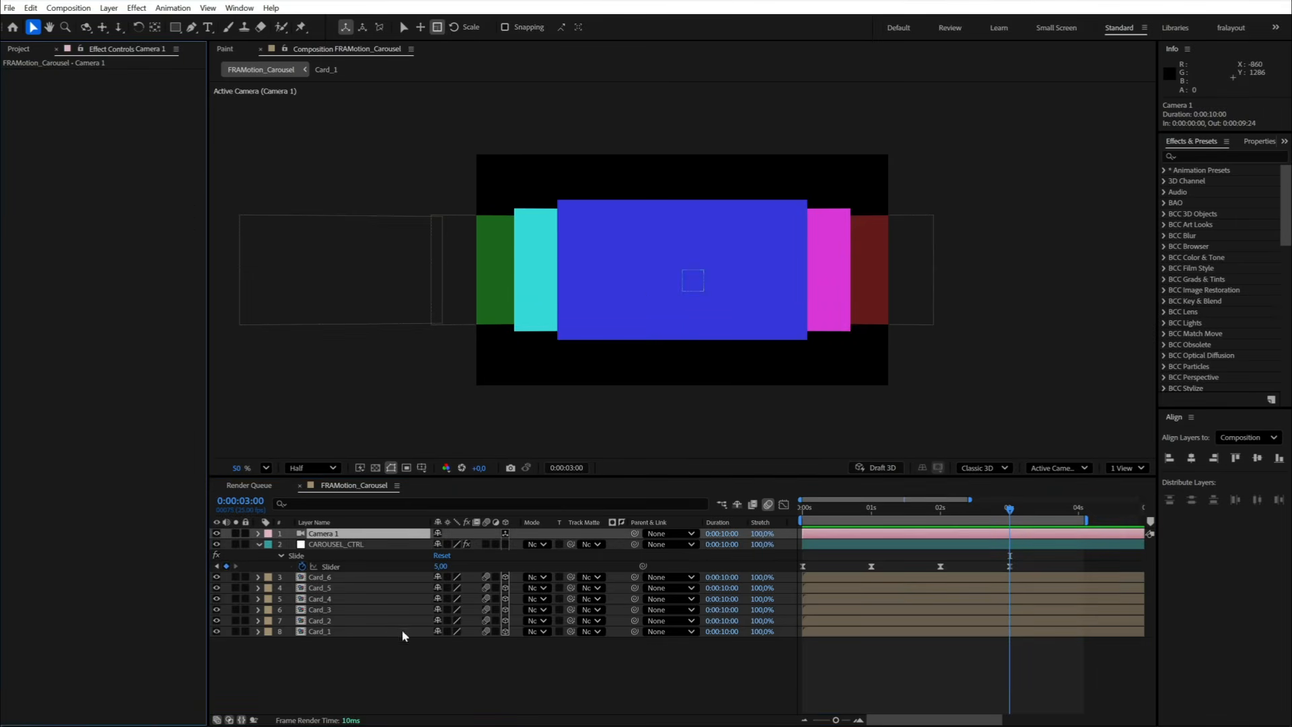
pyautogui.click(265, 547)
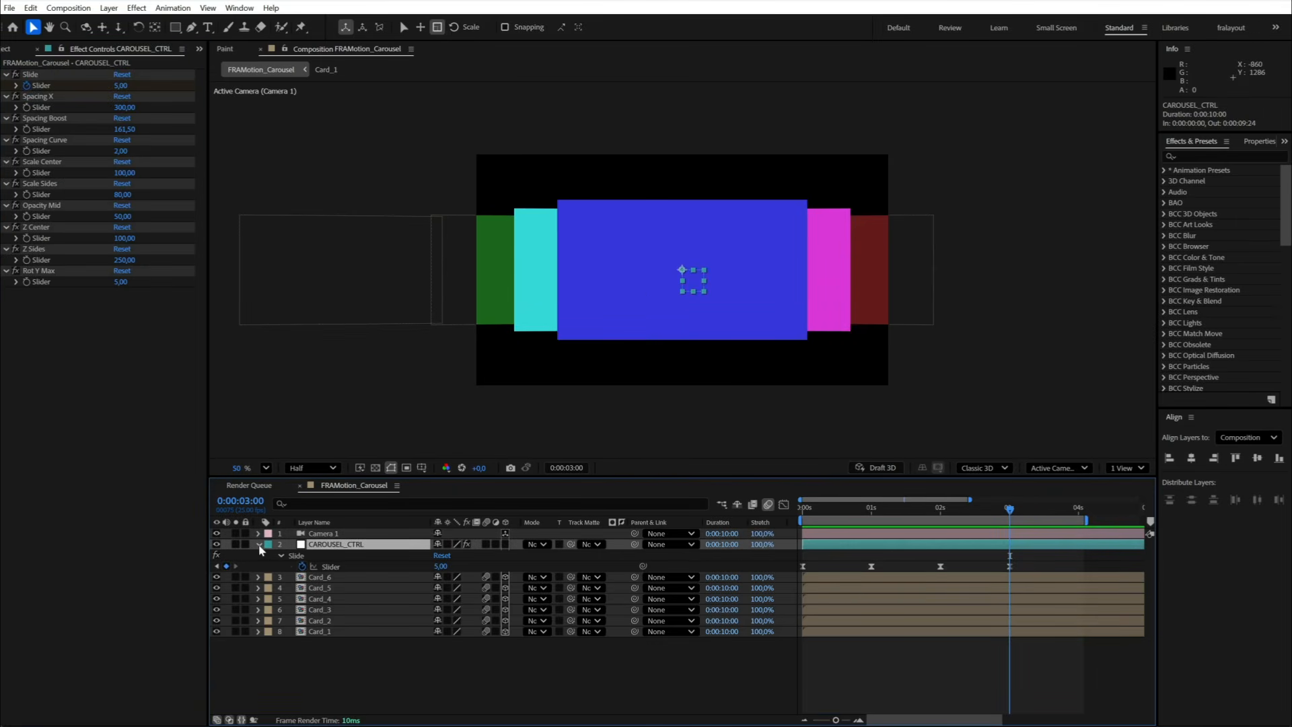
# Step: Try out different Z Sides and Z Center values on CAROUSEL_CTRL and undo the changes
pyautogui.moveTo(126, 260); pyautogui.dragTo(78, 291)
pyautogui.hotkey('ctrl', 'z')
pyautogui.hotkey('ctrl', 'z')
pyautogui.hotkey('ctrl', 'z')
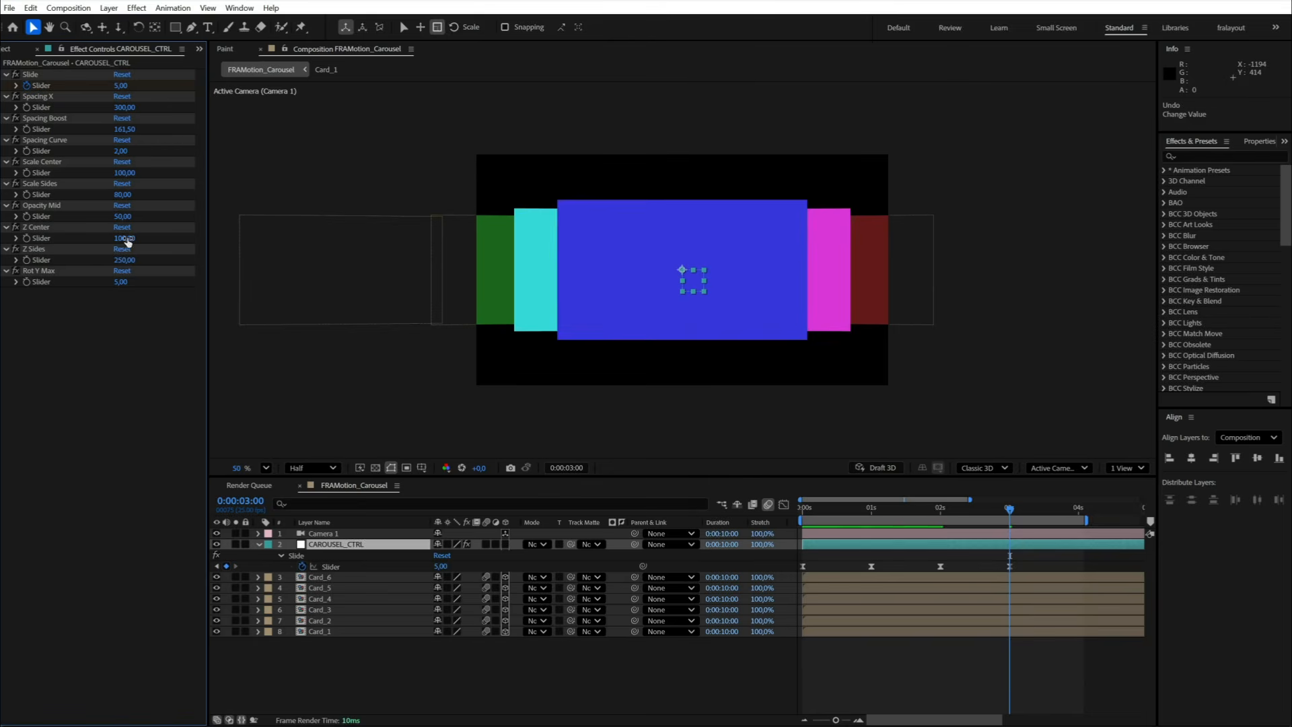
pyautogui.moveTo(126, 239); pyautogui.dragTo(58, 240)
pyautogui.hotkey('ctrl', 'z')
# Step: Keyframe Z Center on CAROUSEL_CTRL at 3 seconds and reveal the layer's animated properties
pyautogui.click(27, 238)
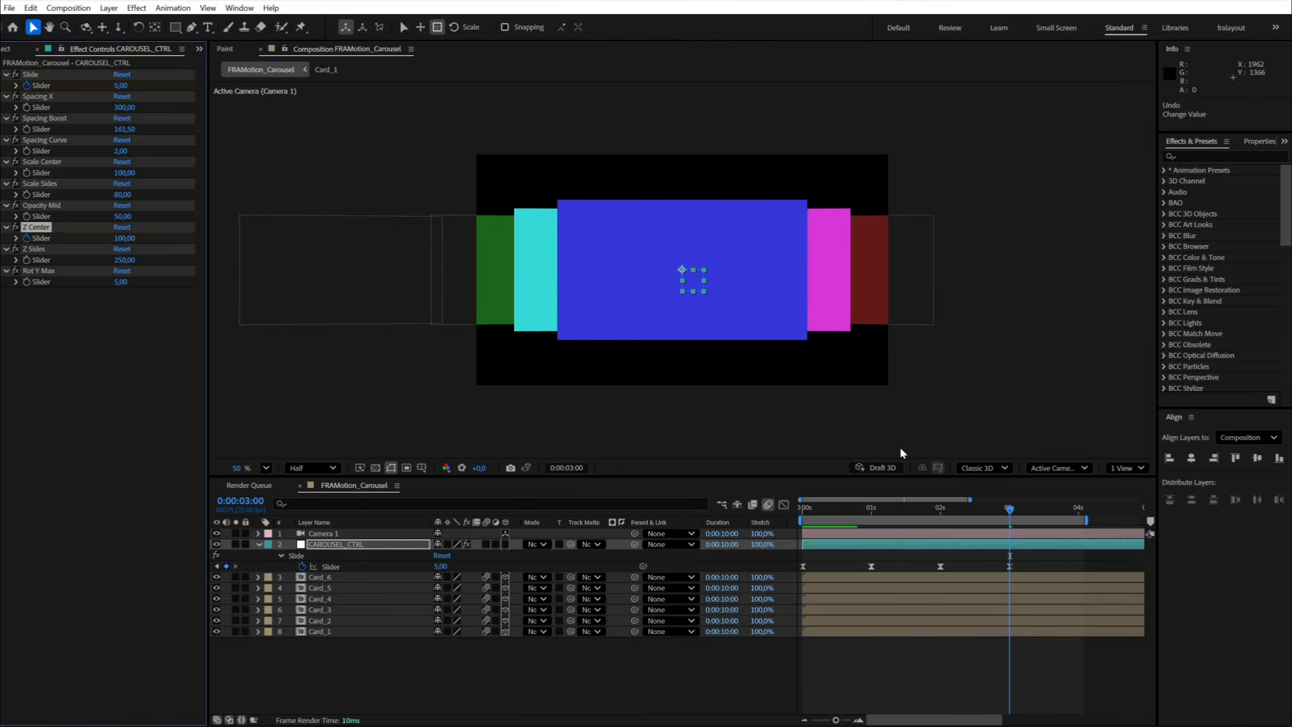
pyautogui.press('u')
pyautogui.press('u')
pyautogui.press('u')
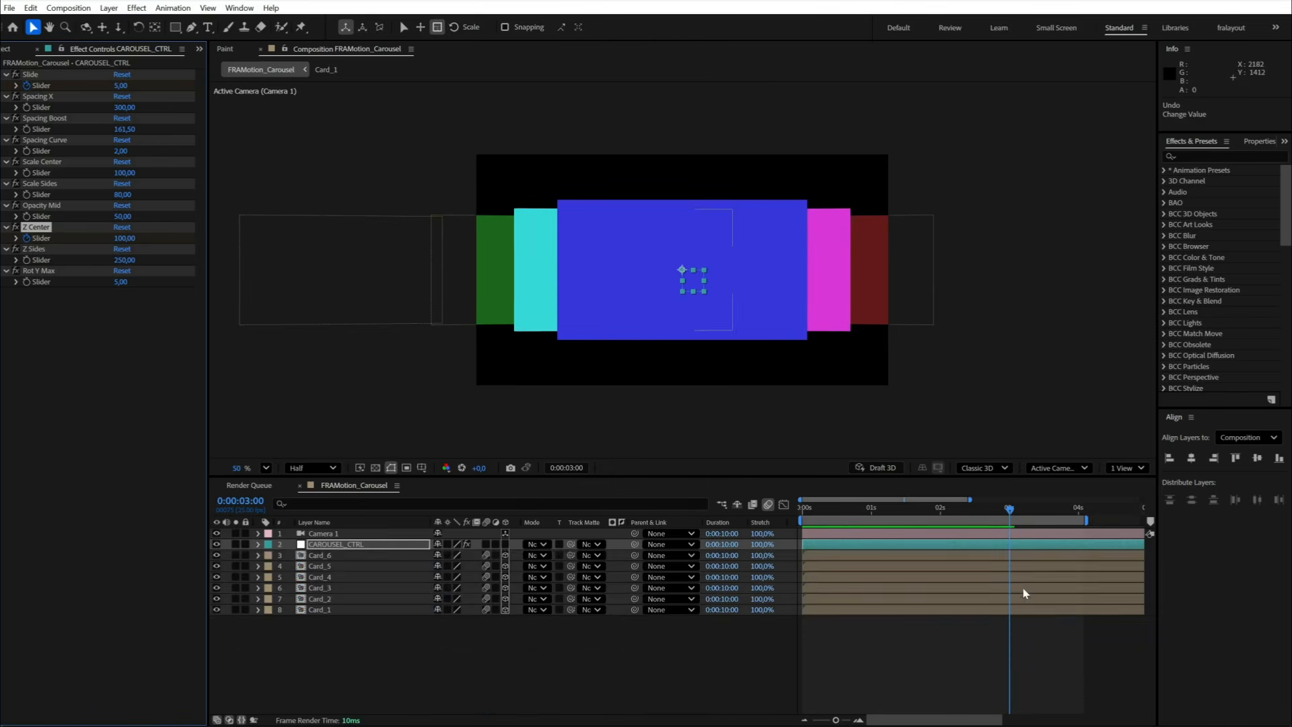
pyautogui.press('u')
# Step: At 4 seconds, set Z Center to -1638 so the middle card fills the frame
pyautogui.moveTo(1027, 510); pyautogui.dragTo(1063, 510)
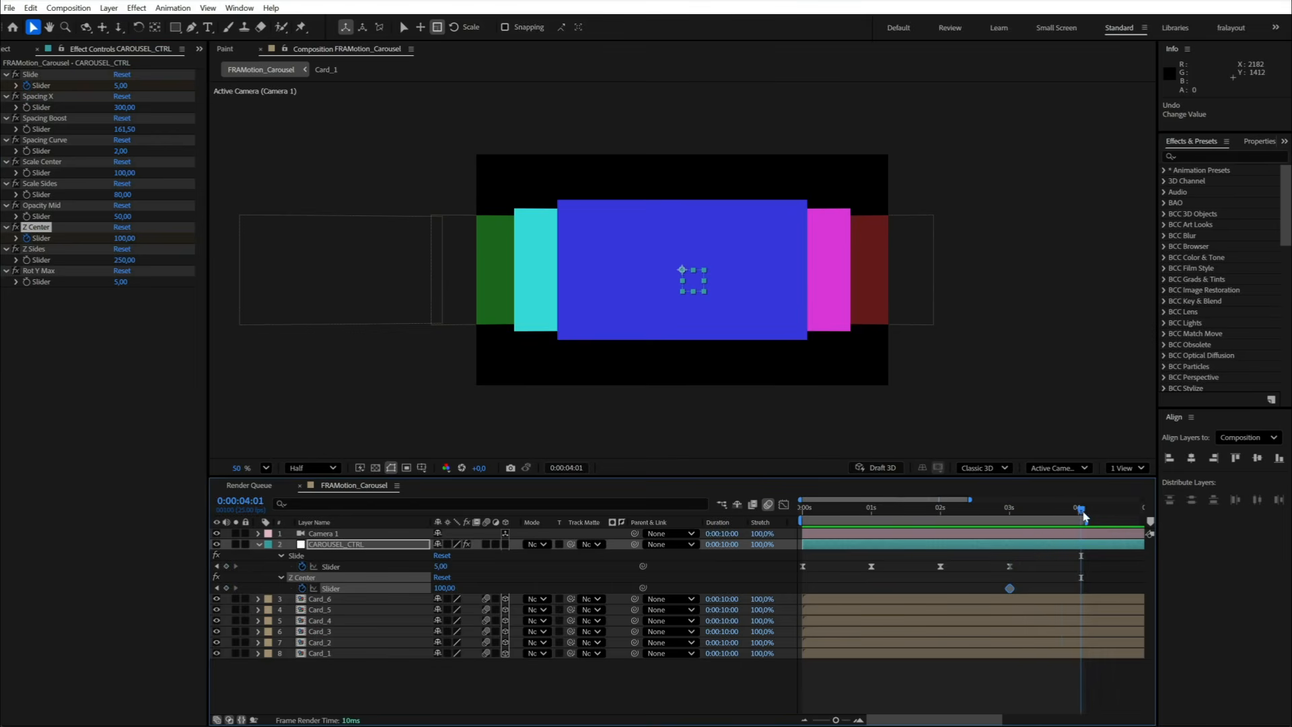
pyautogui.moveTo(442, 590); pyautogui.dragTo(335, 590)
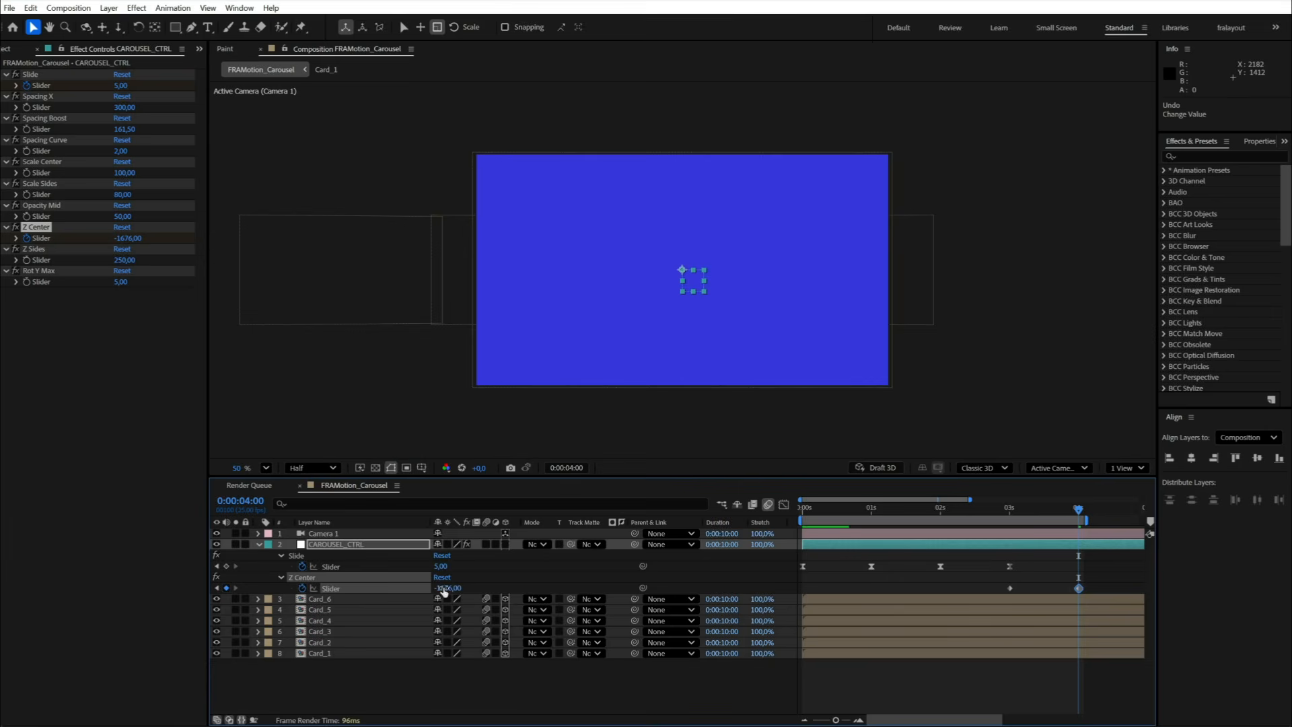
pyautogui.moveTo(450, 587); pyautogui.dragTo(471, 589)
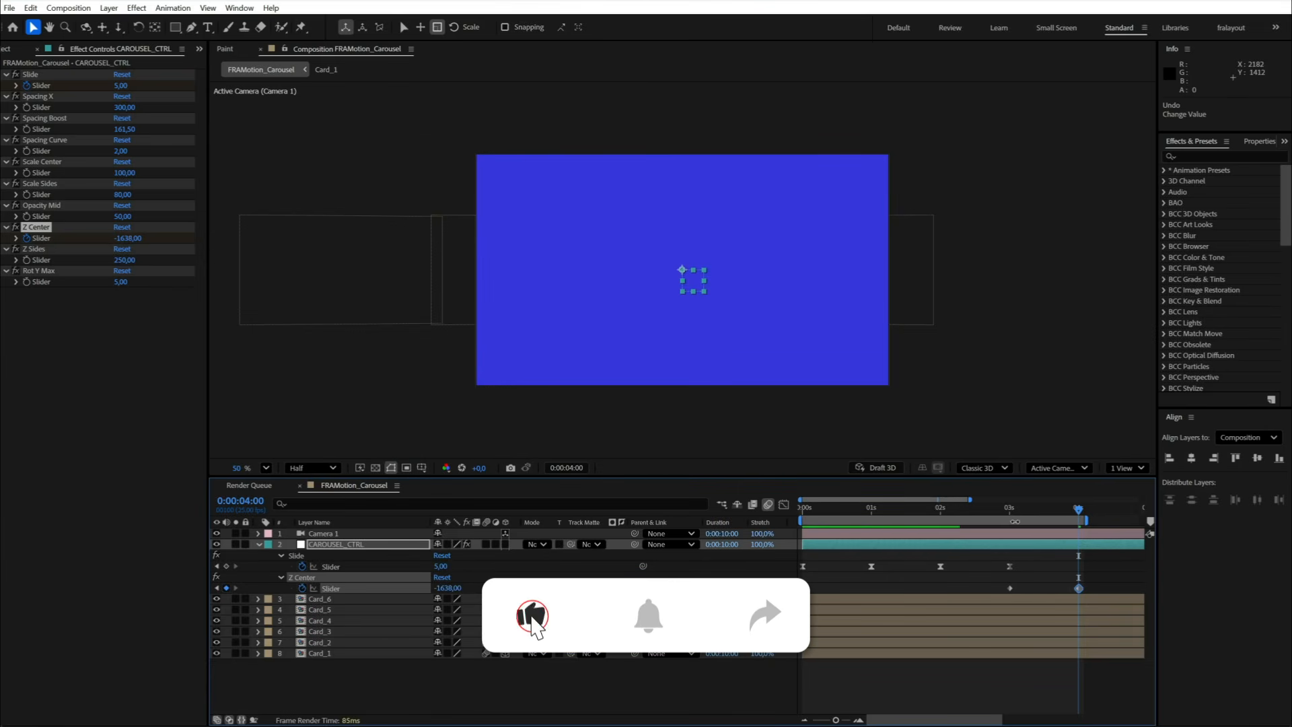
# Step: Check Camera 1's Position property, collapse it again and return the playhead to 3 seconds
pyautogui.click(1023, 536)
pyautogui.press('p')
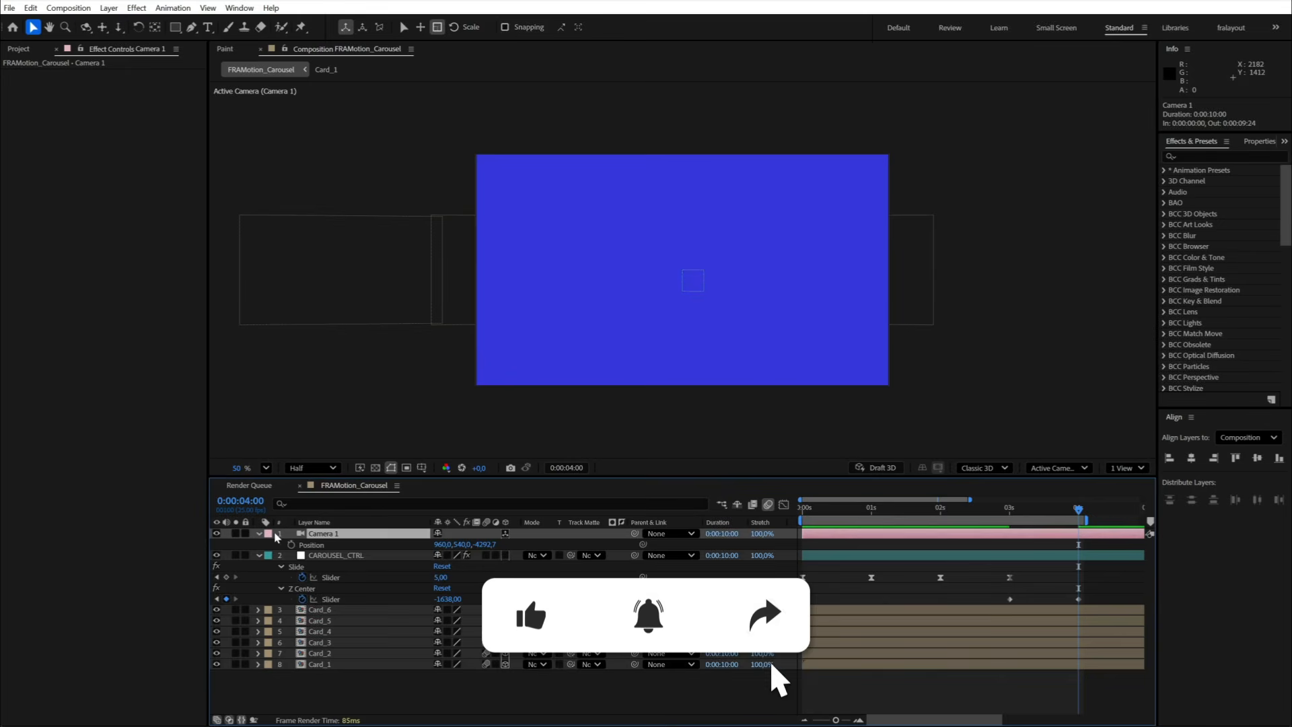
pyautogui.click(259, 533)
pyautogui.click(1011, 511)
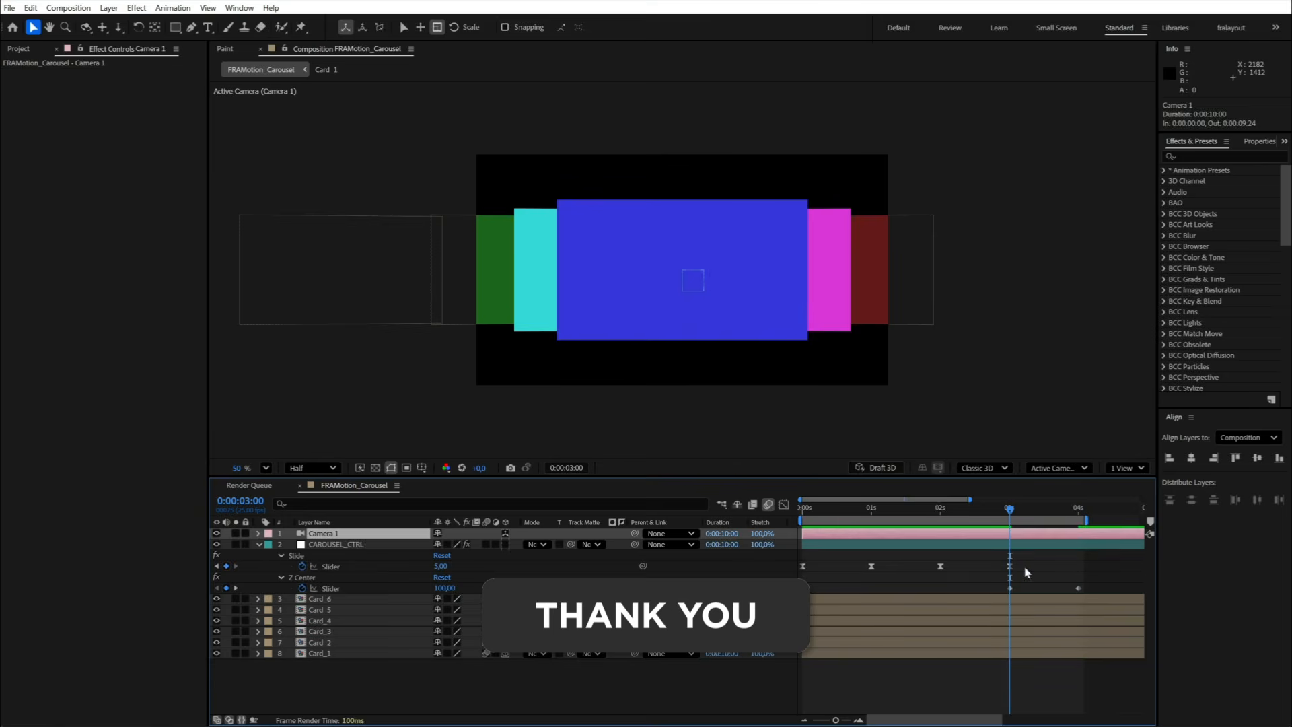
# Step: Show the Z Center curve in the Graph Editor, apply Easy Ease to its 3-second keyframe and lengthen the outgoing handle
pyautogui.moveTo(997, 580); pyautogui.dragTo(1086, 594)
pyautogui.click(783, 506)
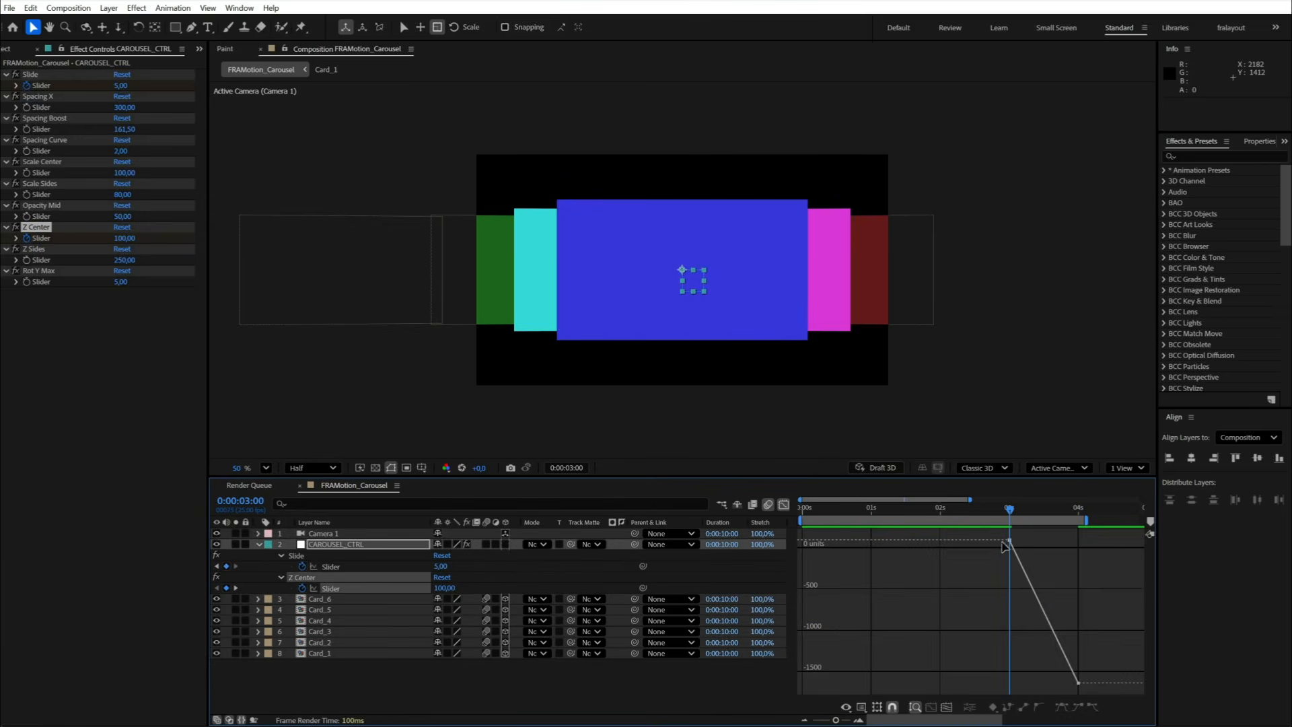
pyautogui.rightClick(1011, 541)
pyautogui.moveTo(1016, 534)
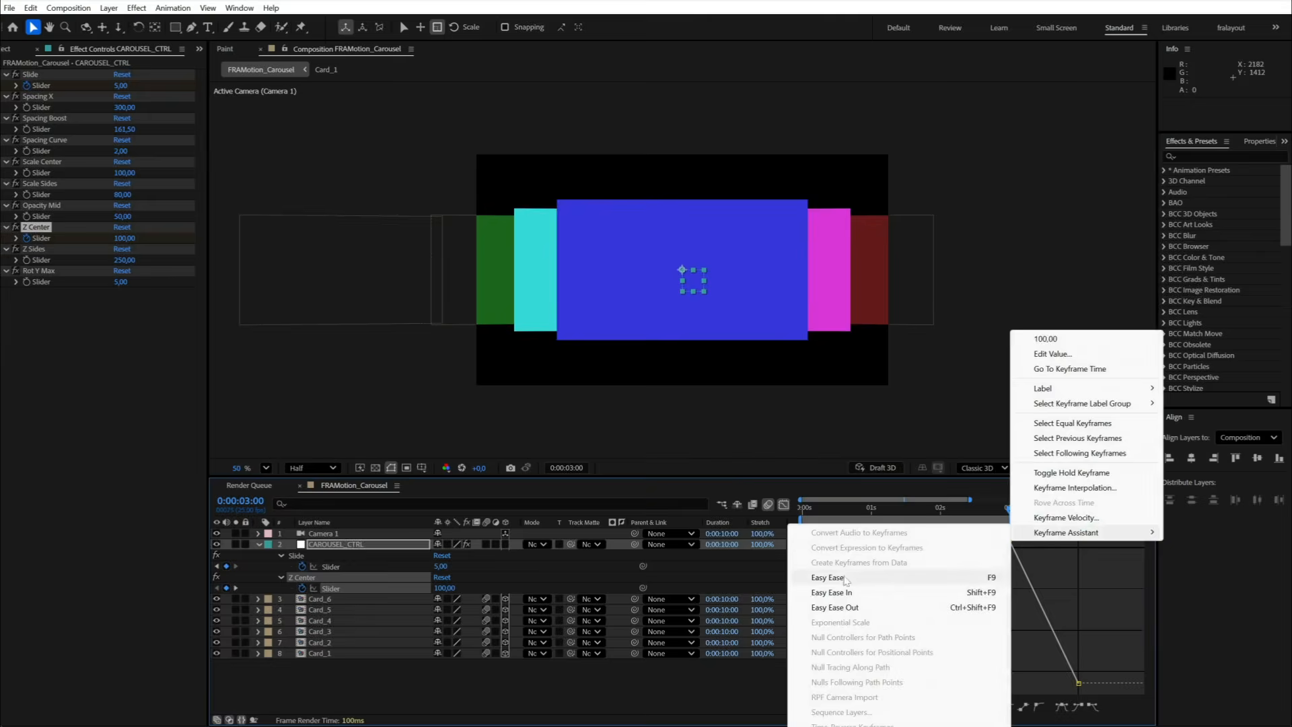
pyautogui.click(868, 577)
pyautogui.moveTo(1032, 540); pyautogui.dragTo(1061, 541)
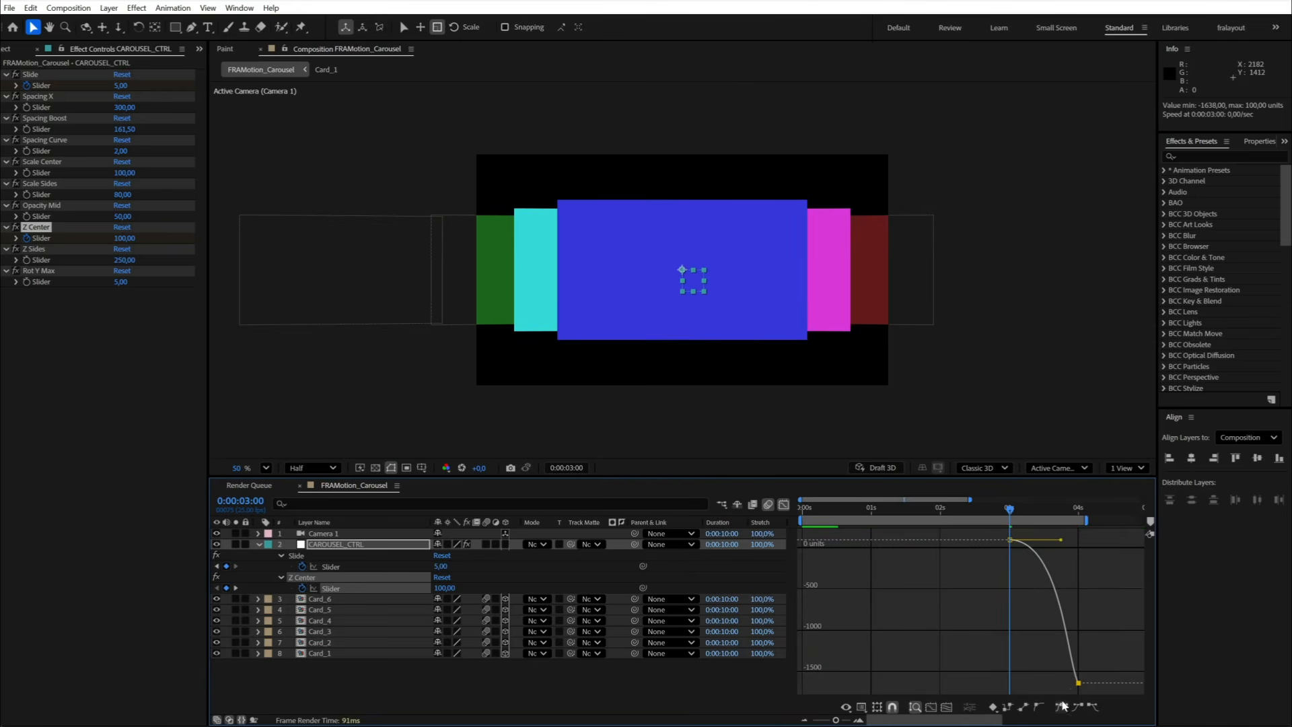
# Step: Apply Easy Ease to the 4-second Z Center keyframe, stretch its incoming handle to 3 seconds and close the Graph Editor
pyautogui.rightClick(1080, 682)
pyautogui.moveTo(1110, 626)
pyautogui.click(1050, 658)
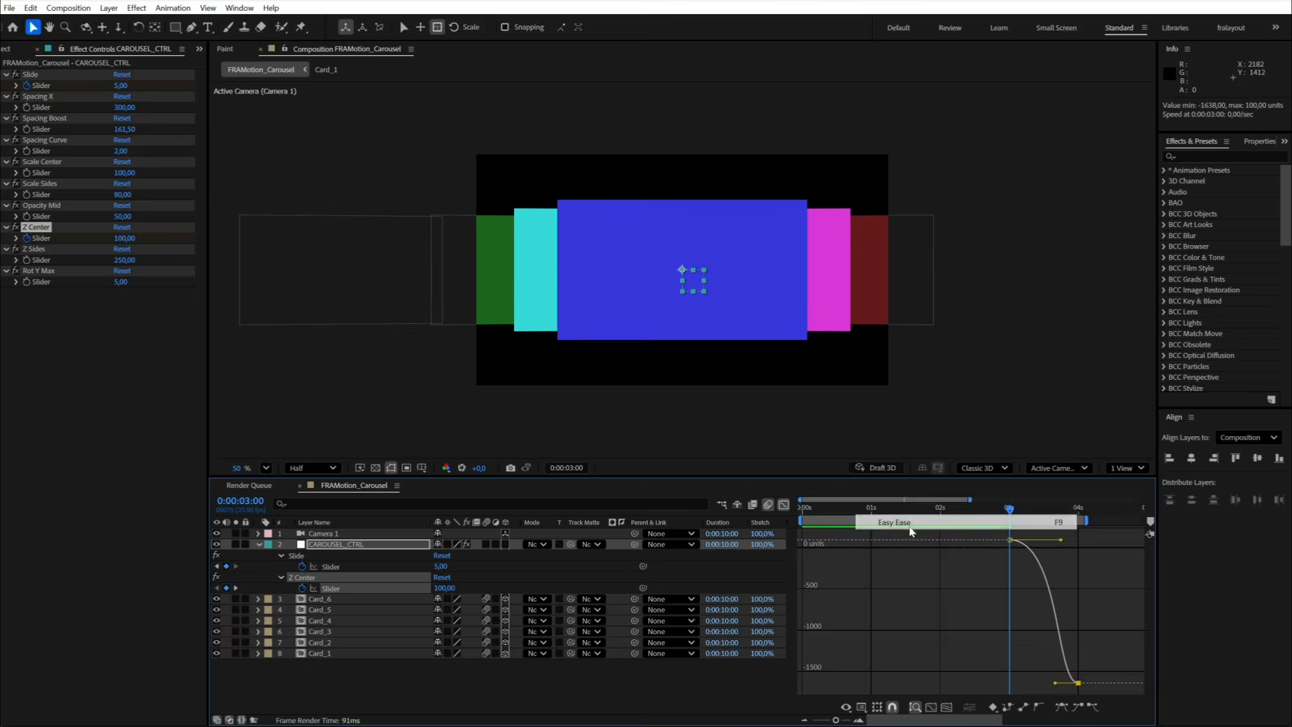
pyautogui.moveTo(1056, 684); pyautogui.dragTo(1010, 684)
pyautogui.click(783, 503)
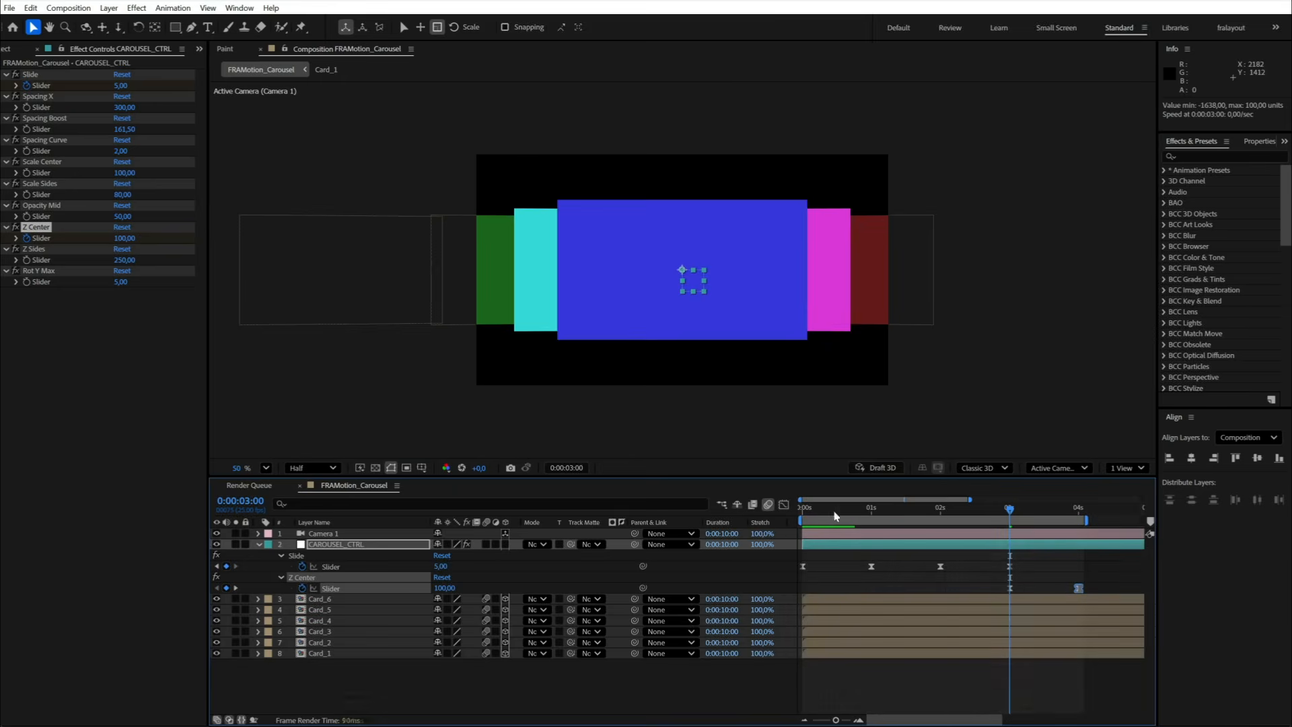
# Step: Preview the Z Center zoom with the playhead at 0:00:02:20, then go to the end of the move
pyautogui.moveTo(982, 512); pyautogui.dragTo(993, 516)
pyautogui.press('space')
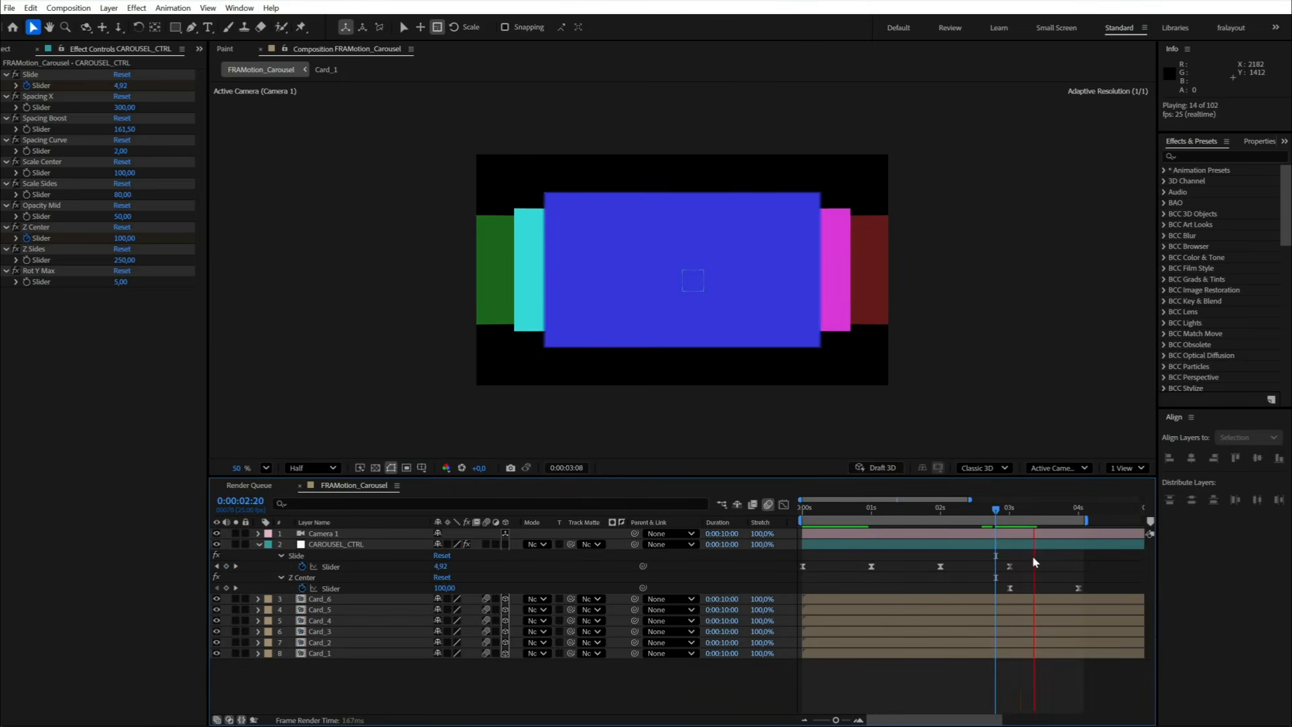
pyautogui.click(1079, 512)
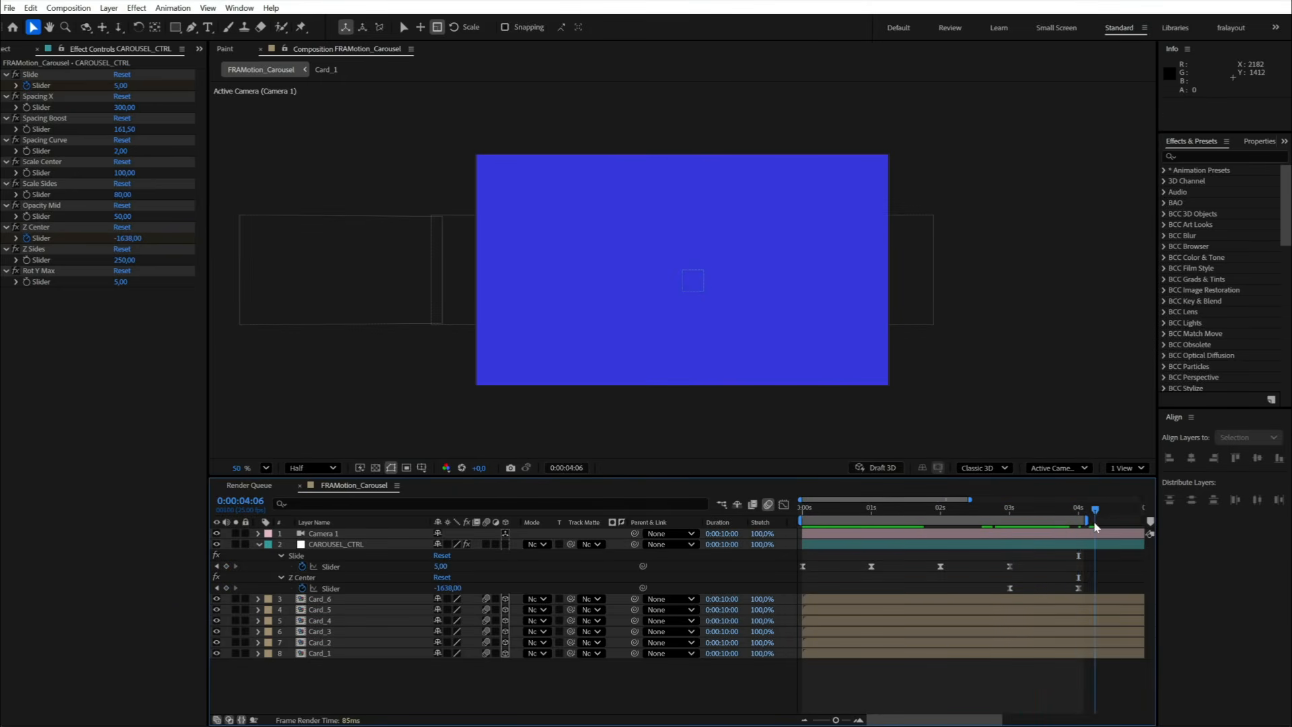
# Step: Extend the work area to 0:00:06:24 and copy the 4-second Z Center keyframe to 6 seconds
pyautogui.scroll(-1, 1094, 527)
pyautogui.moveTo(1072, 565); pyautogui.dragTo(960, 565)
pyautogui.moveTo(941, 521); pyautogui.dragTo(1120, 525)
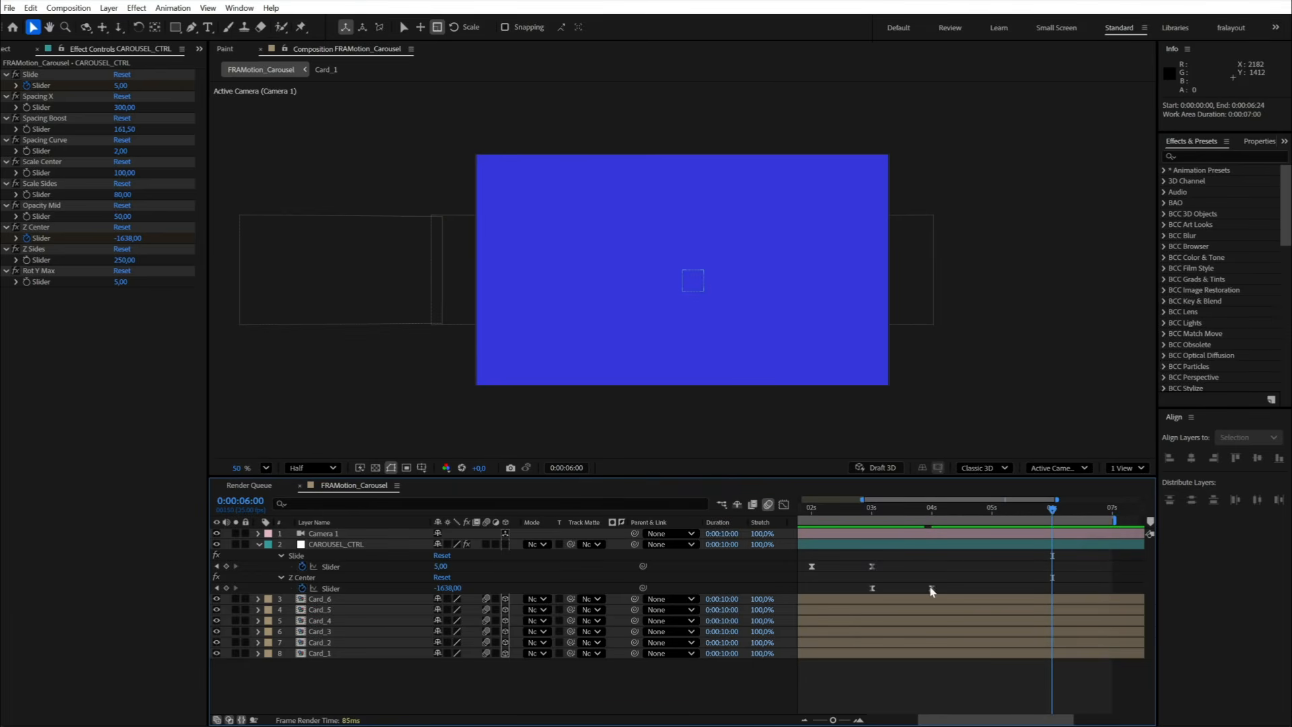
pyautogui.click(931, 589)
pyautogui.hotkey('ctrl', 'c')
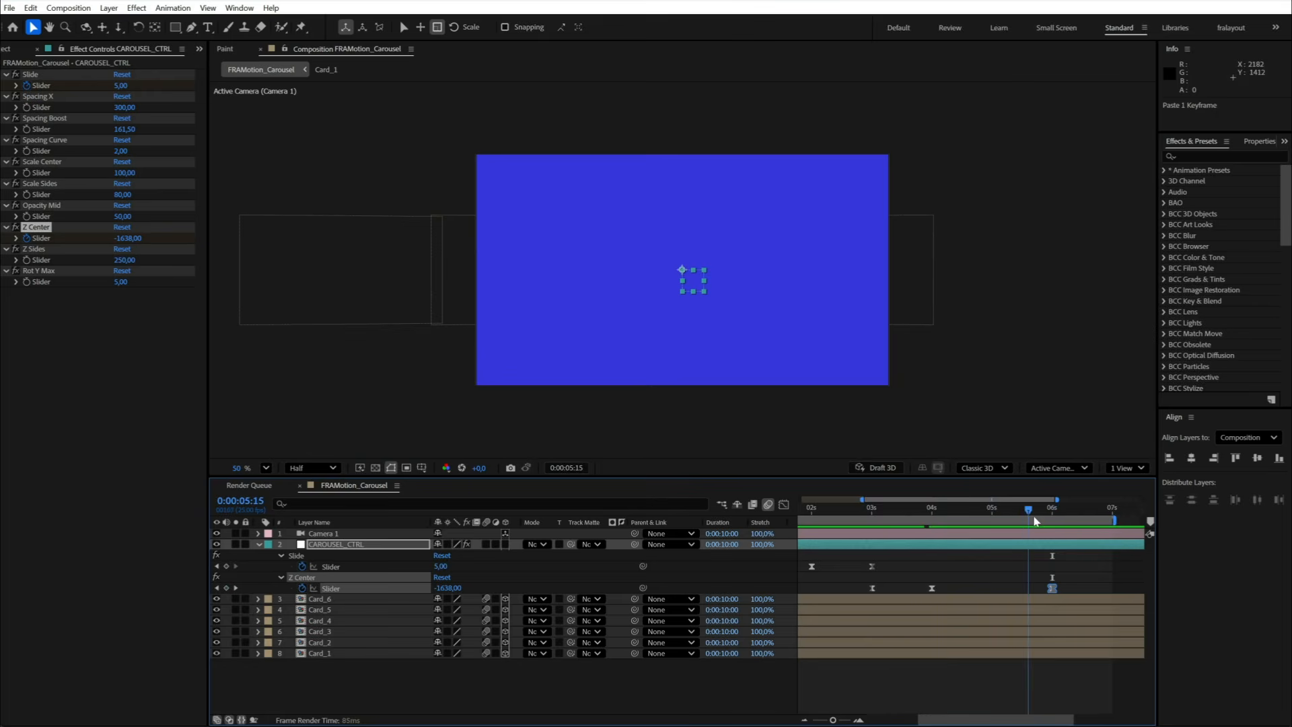
# Step: Duplicate the 3-second Z Center and Slide keyframes at 0:00:06:24
pyautogui.moveTo(1035, 520); pyautogui.dragTo(1112, 523)
pyautogui.hotkey('ctrl', 'v')
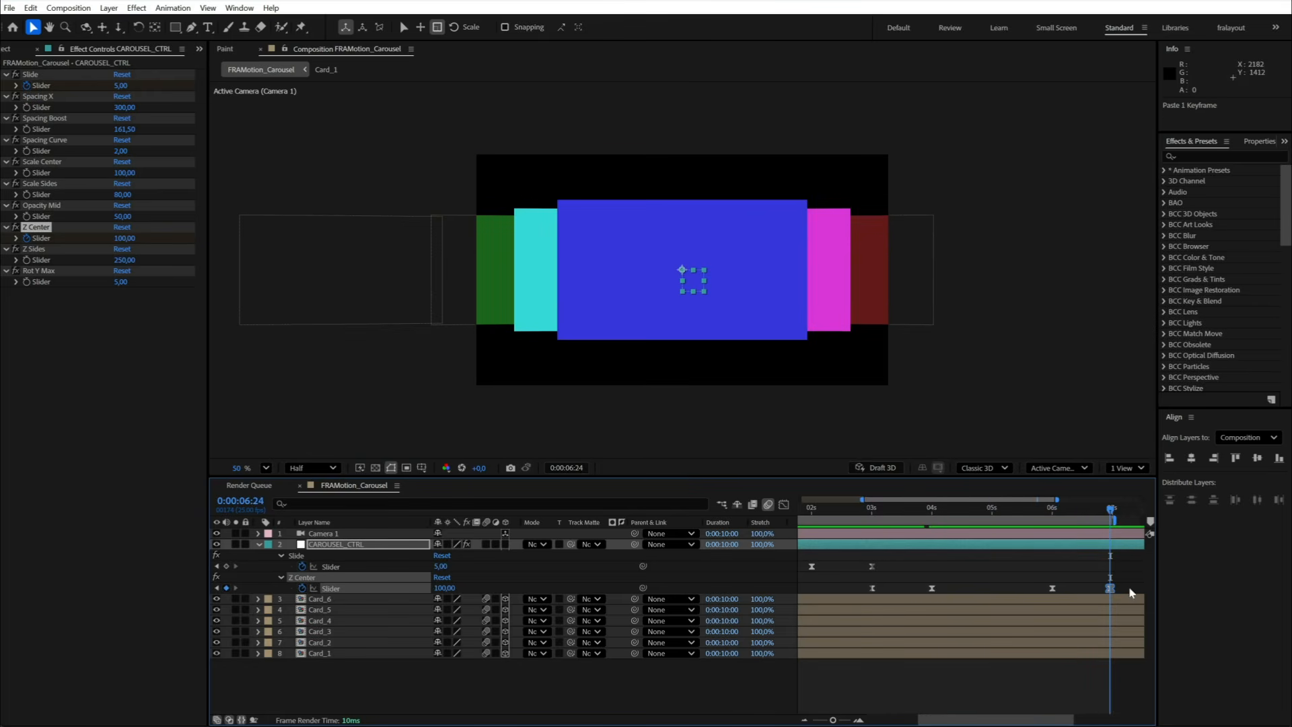
pyautogui.click(872, 566)
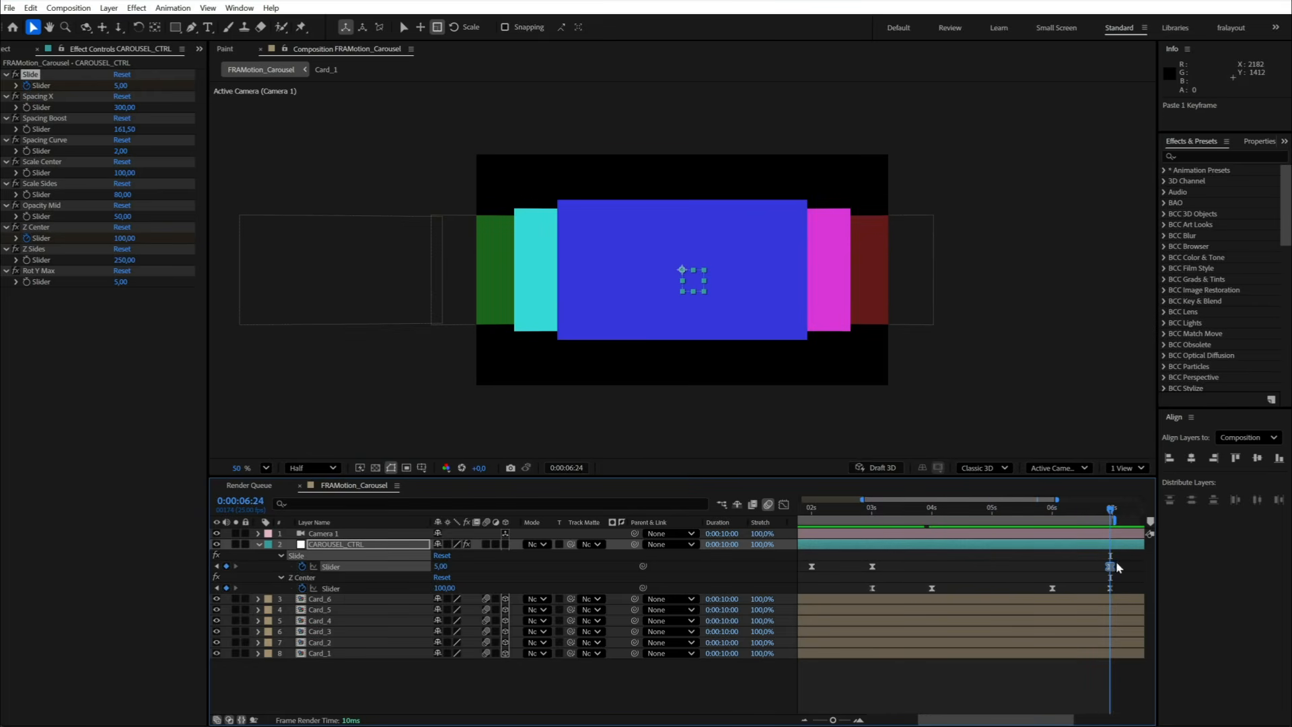
# Step: Paste a Slide keyframe with value 1 at 8 seconds and end the work area there
pyautogui.moveTo(1116, 568); pyautogui.dragTo(909, 556)
pyautogui.click(1022, 520)
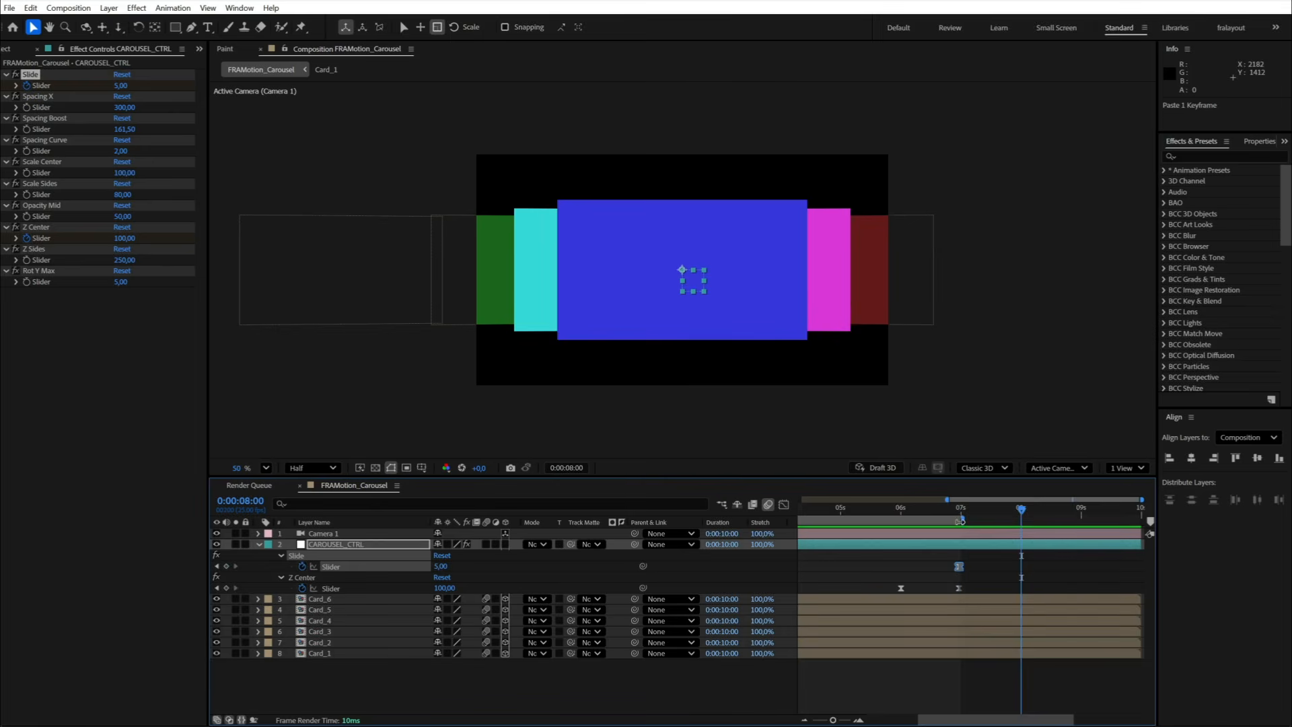
pyautogui.moveTo(960, 520); pyautogui.dragTo(1083, 520)
pyautogui.press('-')
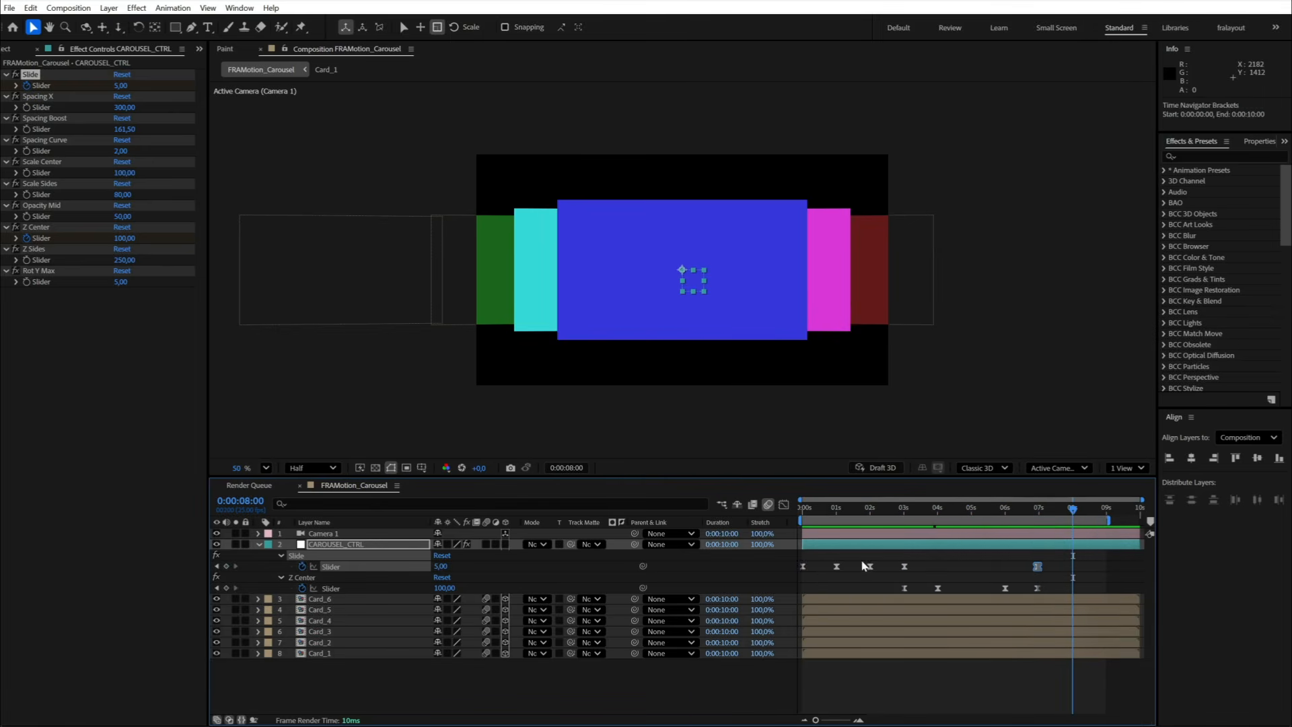
pyautogui.hotkey('ctrl', 'v')
pyautogui.press('n')
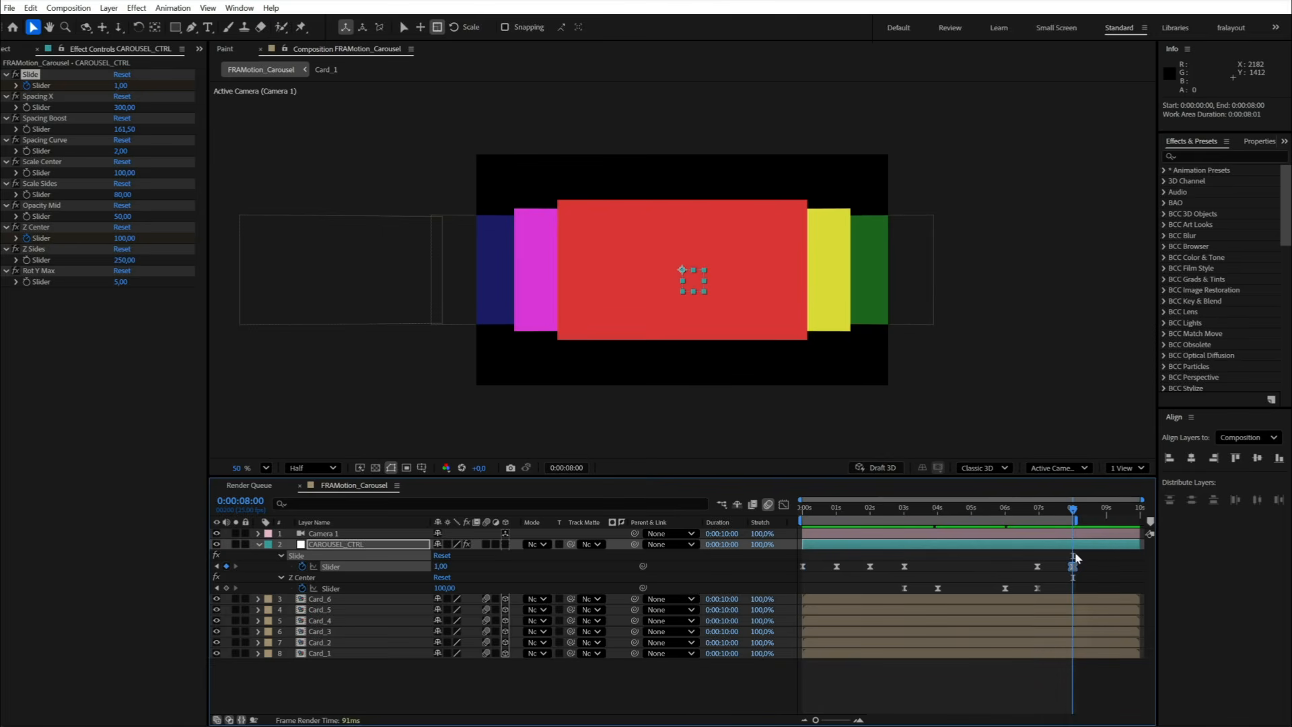
# Step: Preview the full loop and move the last Z Center keyframe to 0:00:07:11
pyautogui.press('space')
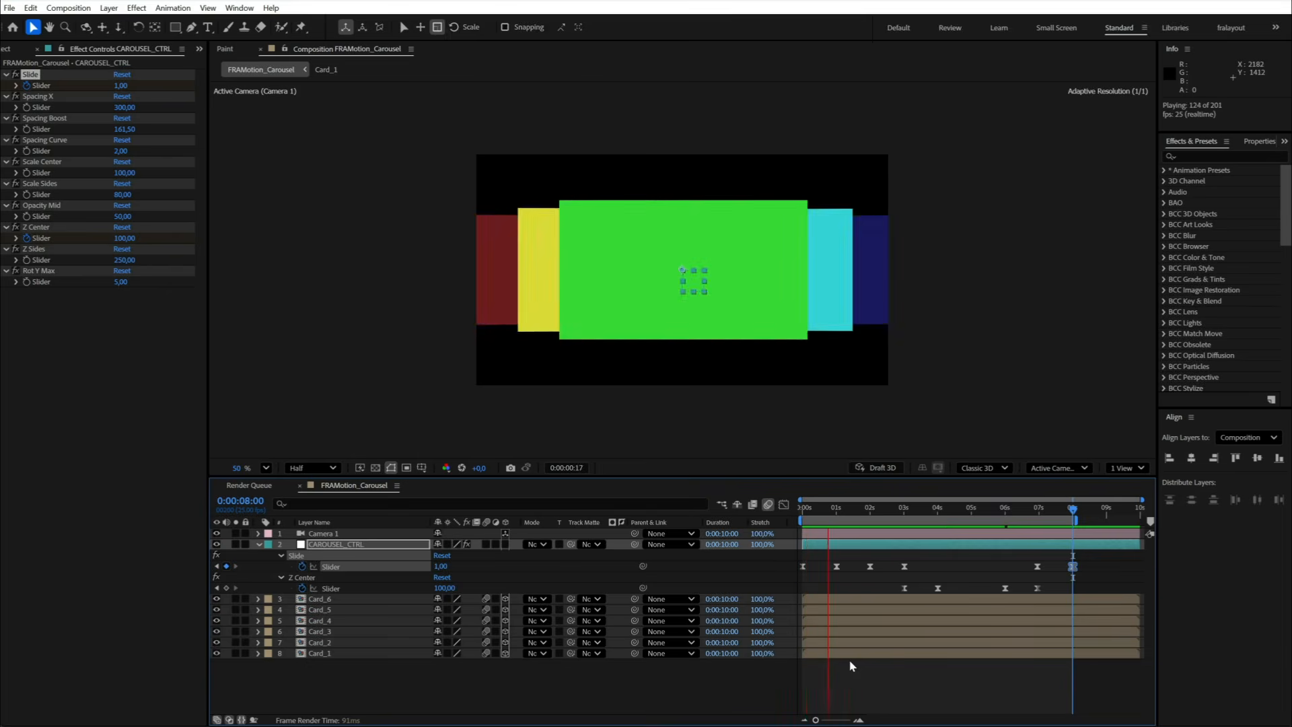
pyautogui.click(865, 669)
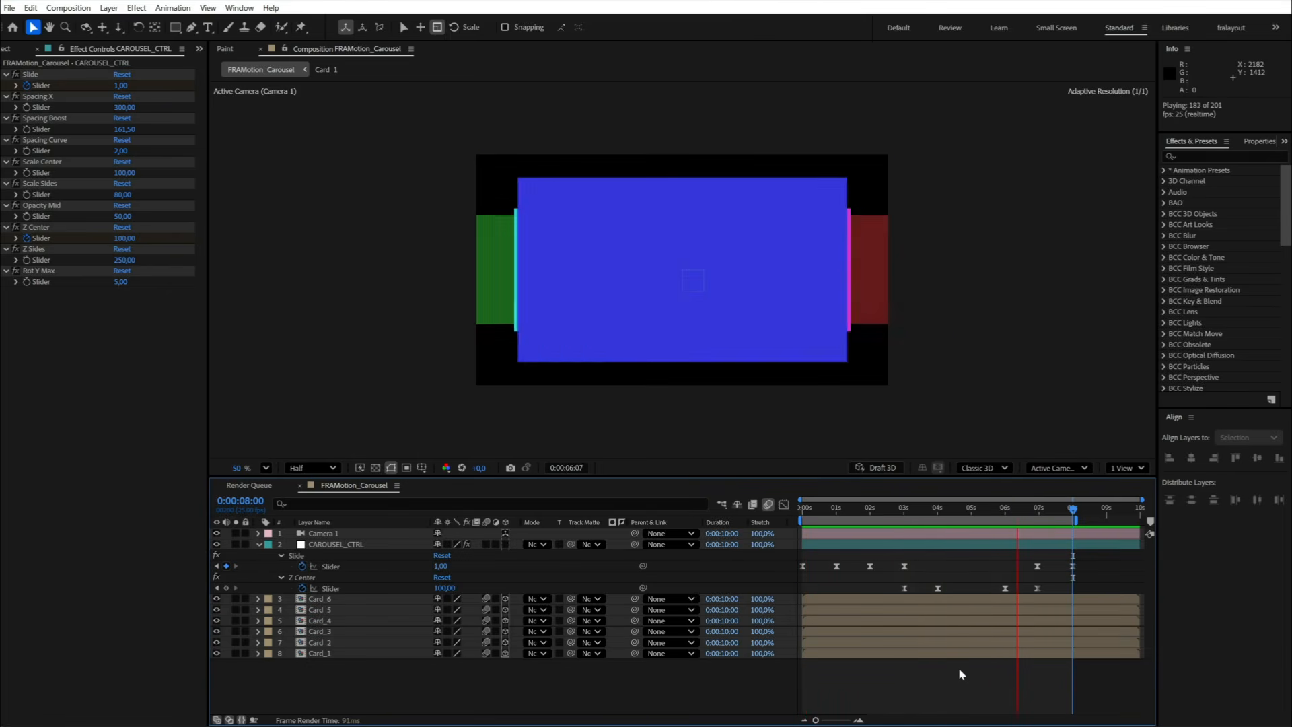
pyautogui.moveTo(1040, 508); pyautogui.dragTo(1039, 518)
pyautogui.moveTo(1037, 588); pyautogui.dragTo(1055, 591)
pyautogui.click(1049, 513)
pyautogui.moveTo(1049, 515); pyautogui.dragTo(1054, 514)
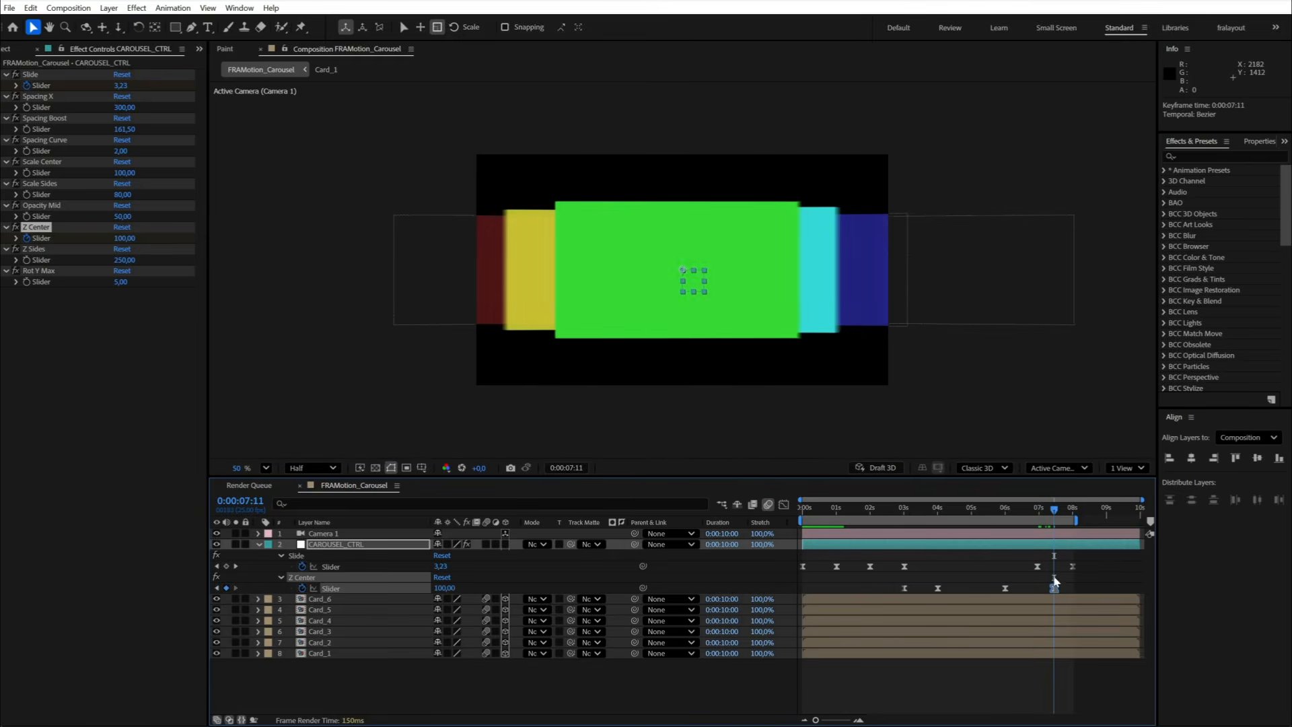
# Step: In the Graph Editor, stretch the incoming handle of the 8-second Slide keyframe to about 7 seconds, then preview the animation
pyautogui.click(784, 505)
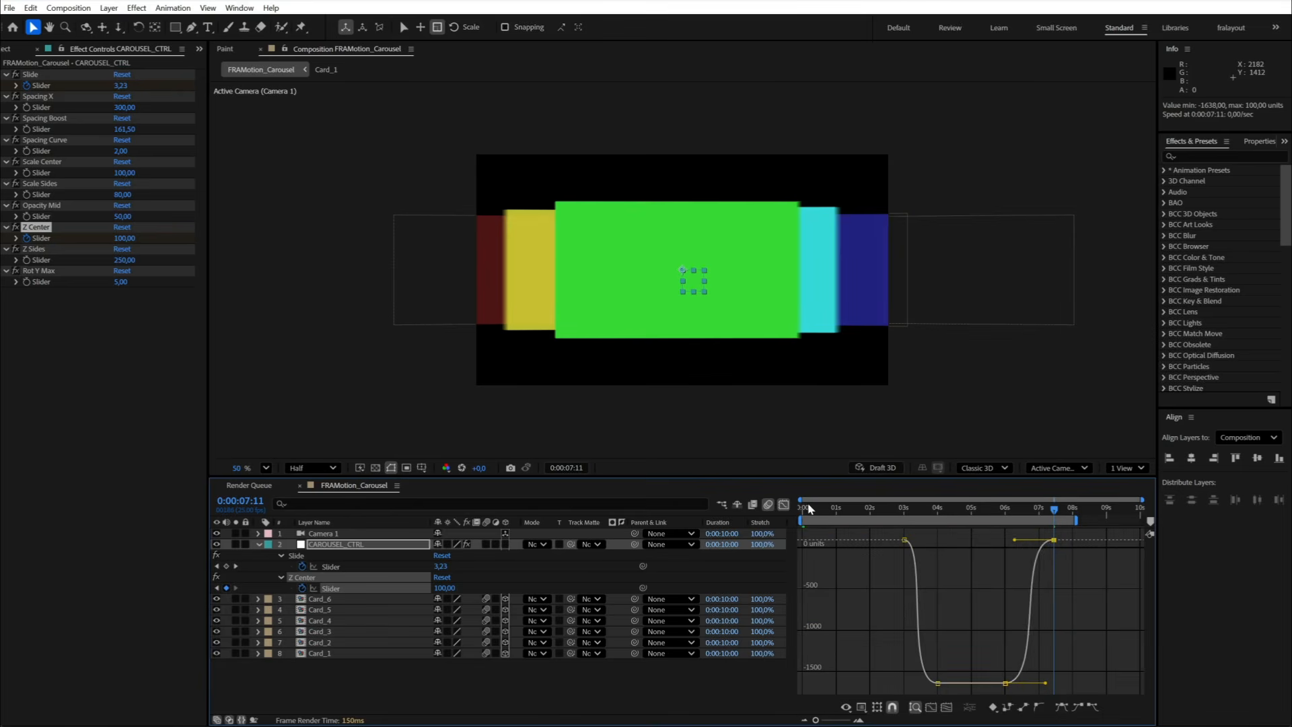
pyautogui.click(784, 505)
pyautogui.moveTo(1026, 559); pyautogui.dragTo(1075, 540)
pyautogui.click(784, 505)
pyautogui.moveTo(1061, 683); pyautogui.dragTo(1037, 683)
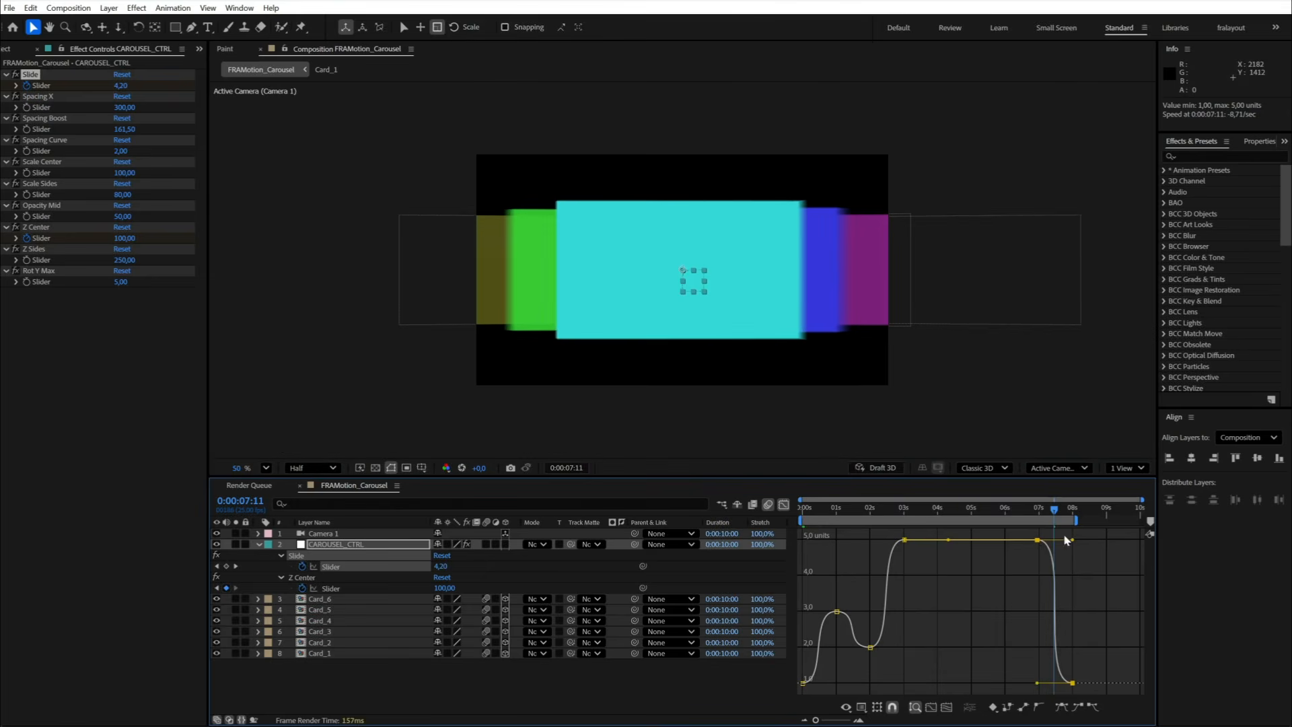
pyautogui.click(783, 505)
pyautogui.press('space')
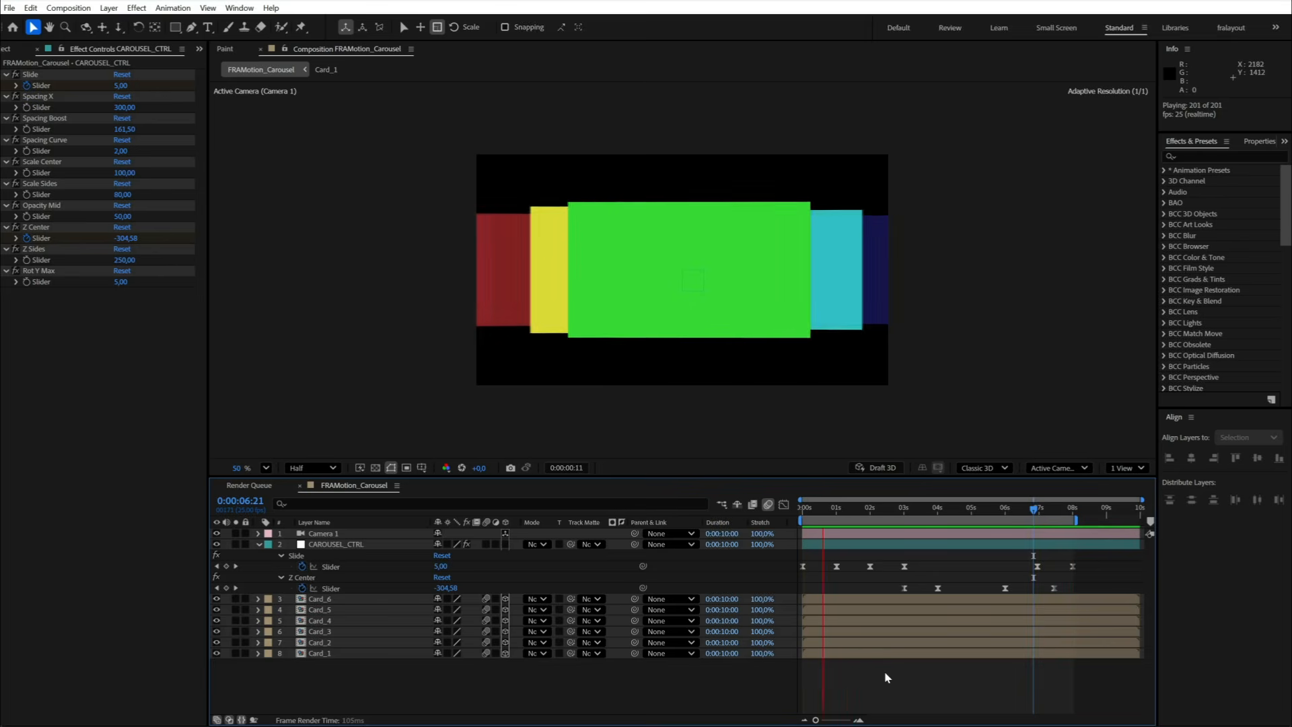
pyautogui.press('space')
# Step: Shift the last two Slide and last two Z Center keyframes about one second earlier, starting at 5 seconds
pyautogui.click(971, 514)
pyautogui.moveTo(915, 543); pyautogui.dragTo(1048, 599)
pyautogui.hotkey('ctrl', 'z')
pyautogui.moveTo(1007, 551); pyautogui.dragTo(1074, 609)
pyautogui.moveTo(1110, 551); pyautogui.dragTo(977, 609)
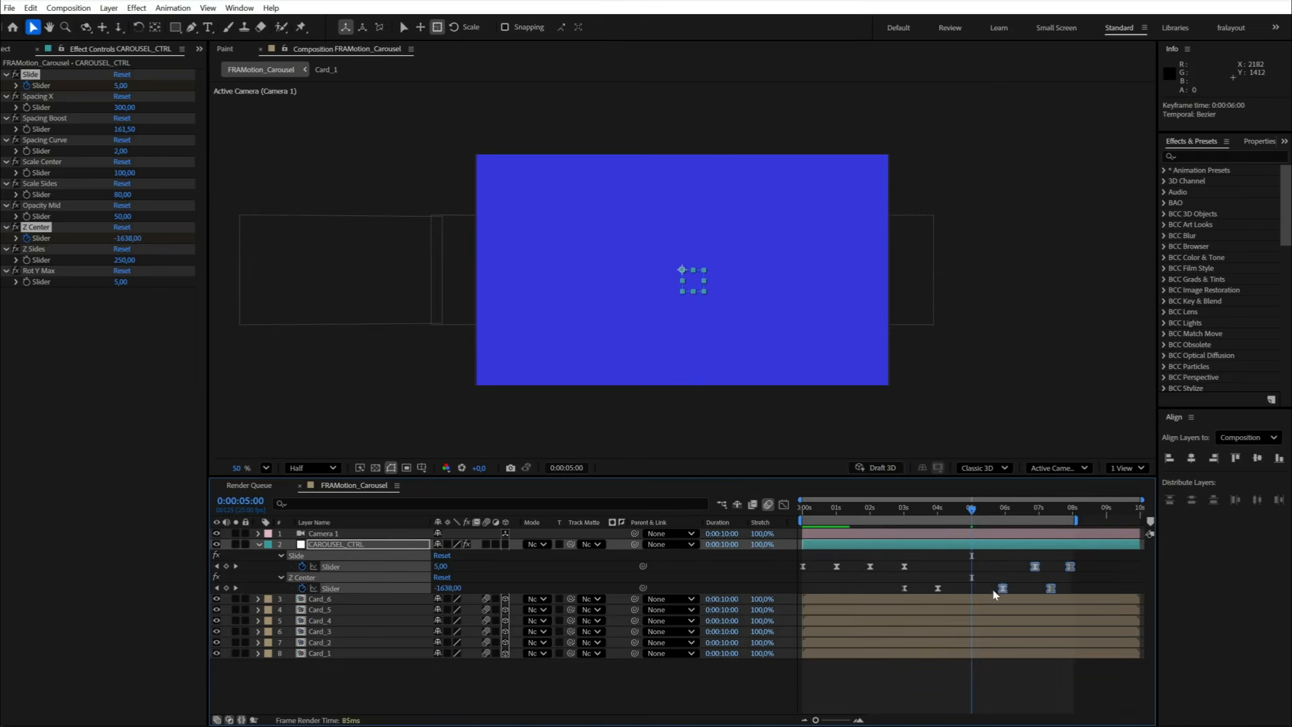
# Step: End the work area at 7 seconds and preview the shortened loop
pyautogui.click(1039, 514)
pyautogui.click(956, 687)
pyautogui.press('space')
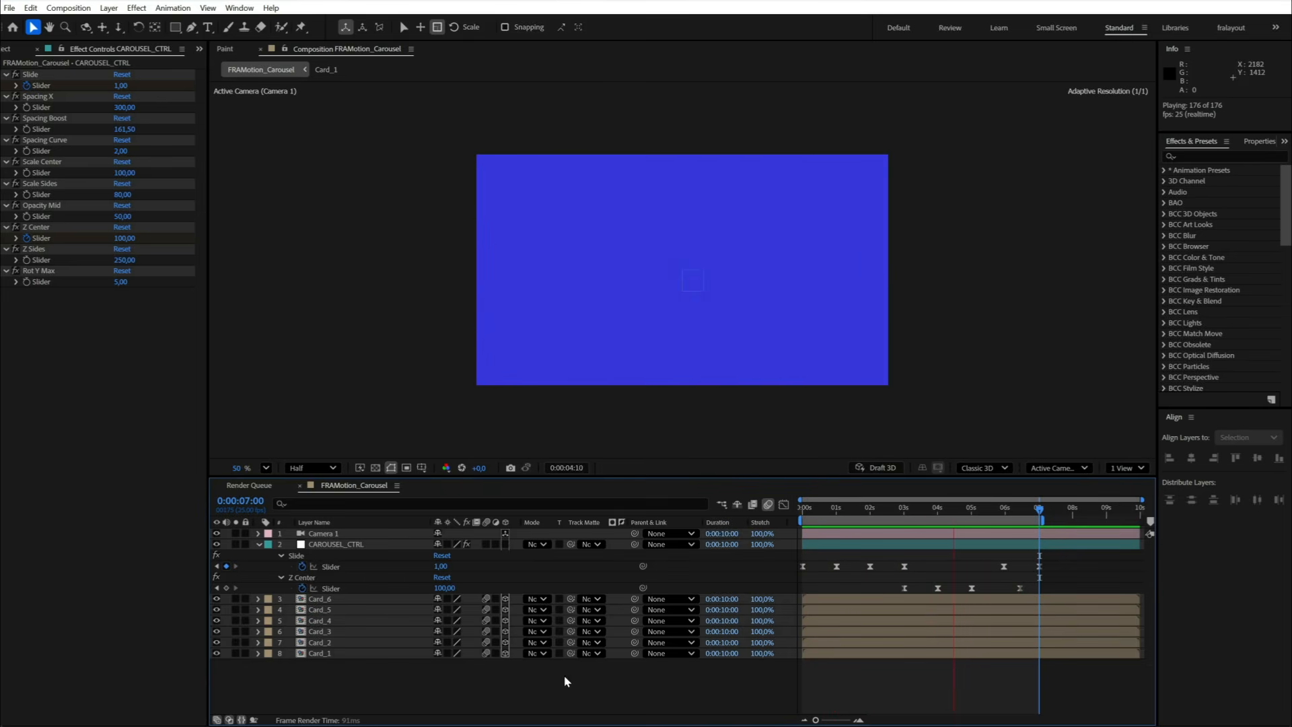
# Step: Stop the preview and open the Card_1 composition from the Carousel_Cards folder in the project
pyautogui.click(323, 545)
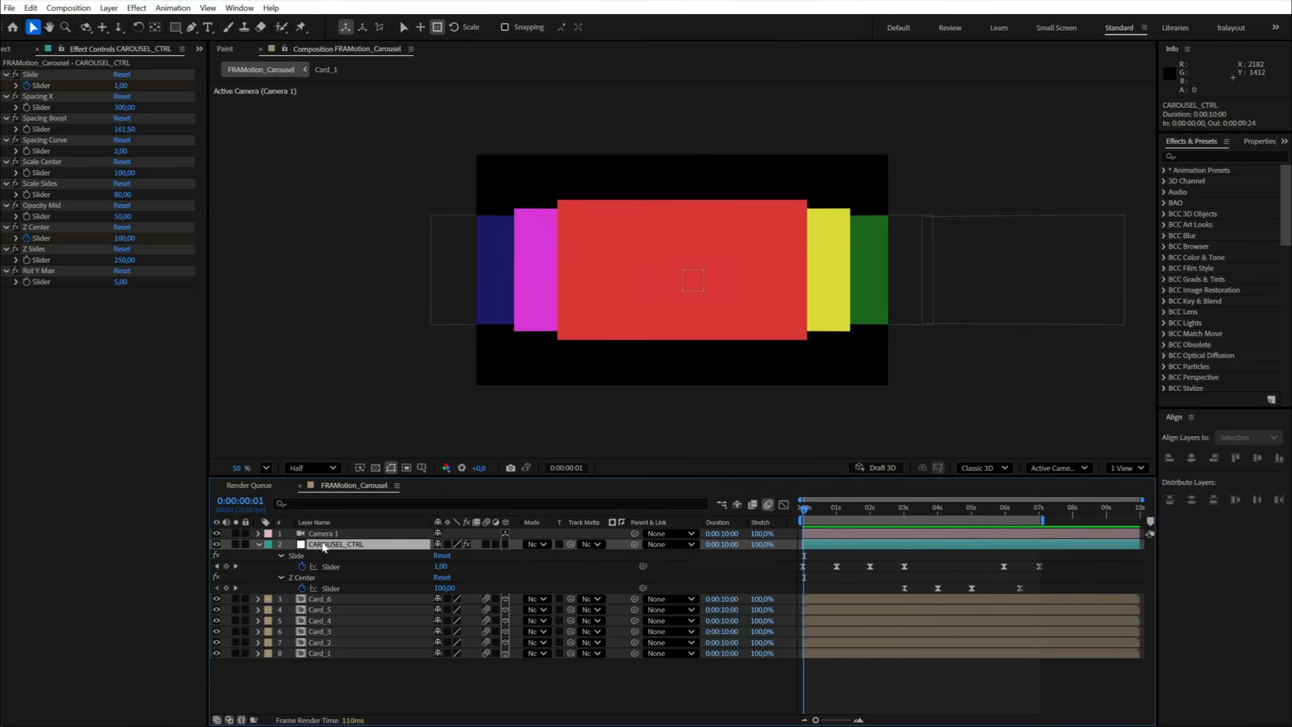
pyautogui.click(325, 652)
pyautogui.click(25, 52)
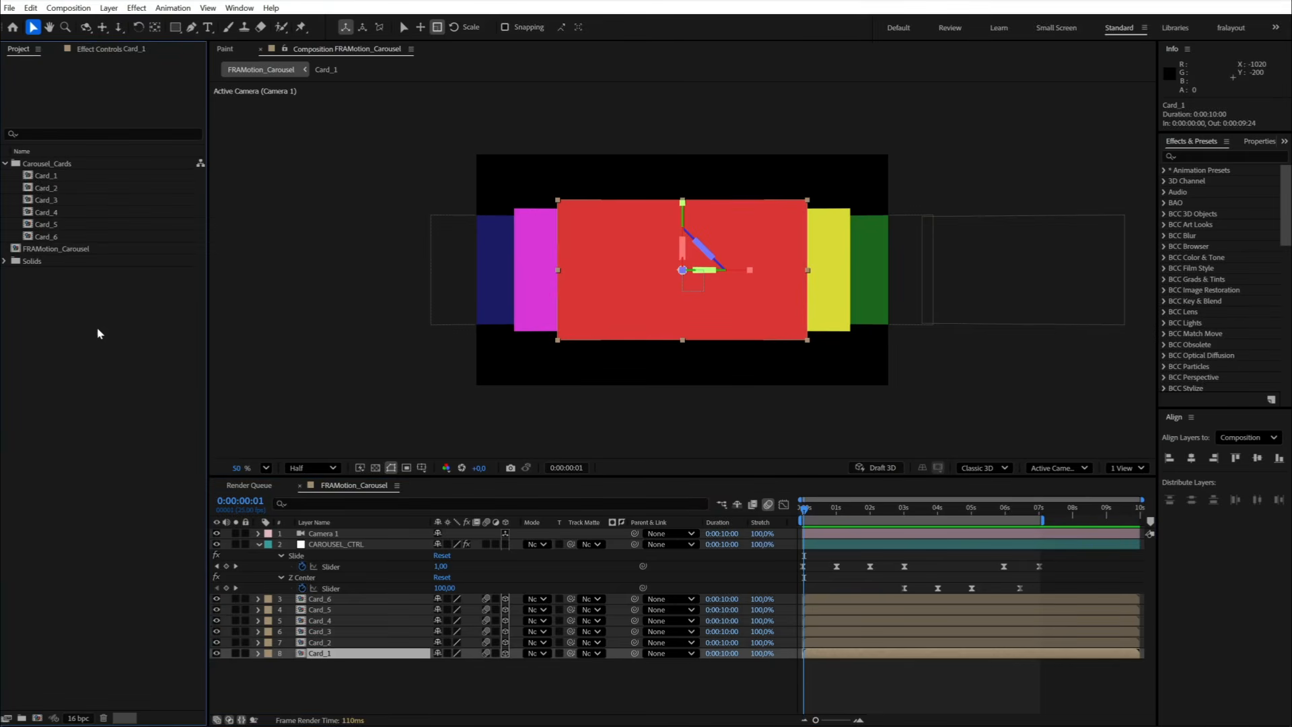
pyautogui.click(46, 175)
pyautogui.doubleClick(47, 176)
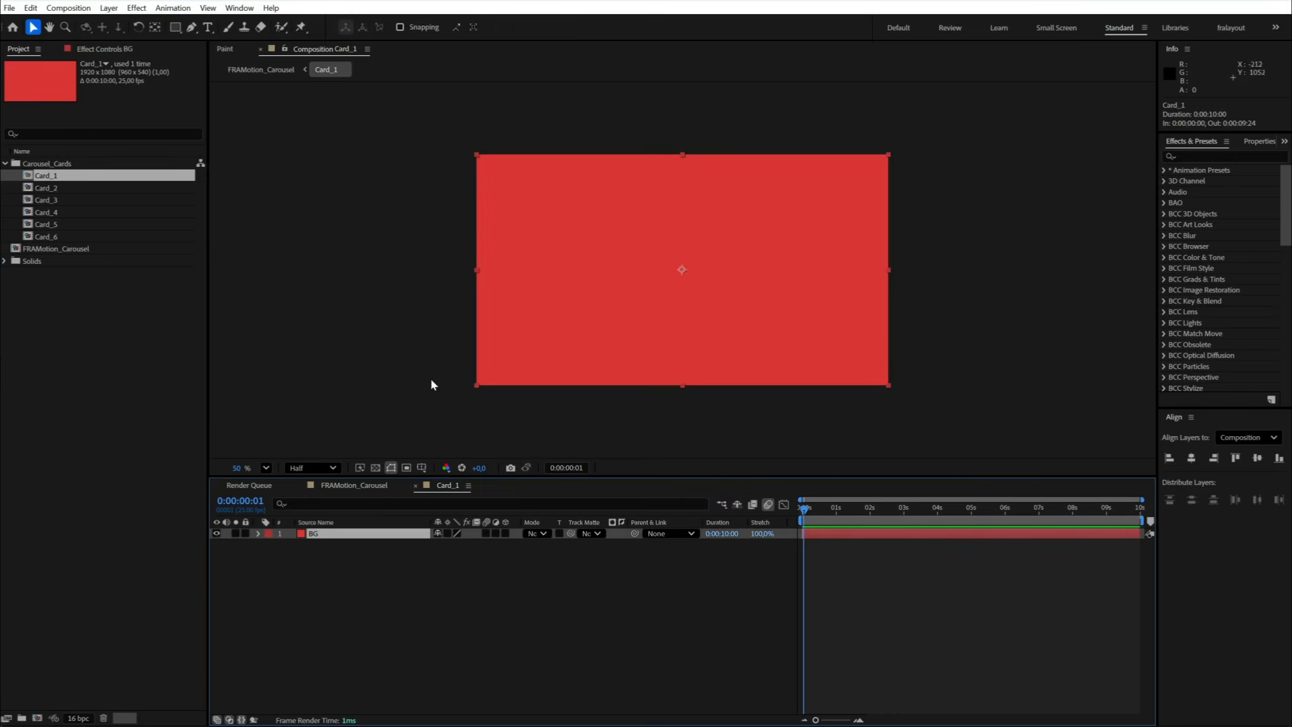
# Step: Add a full-frame rounded rectangle shape layer above the BG layer in Card_1
pyautogui.moveTo(431, 384); pyautogui.dragTo(413, 362)
pyautogui.click(375, 370)
pyautogui.moveTo(175, 27); pyautogui.dragTo(216, 44)
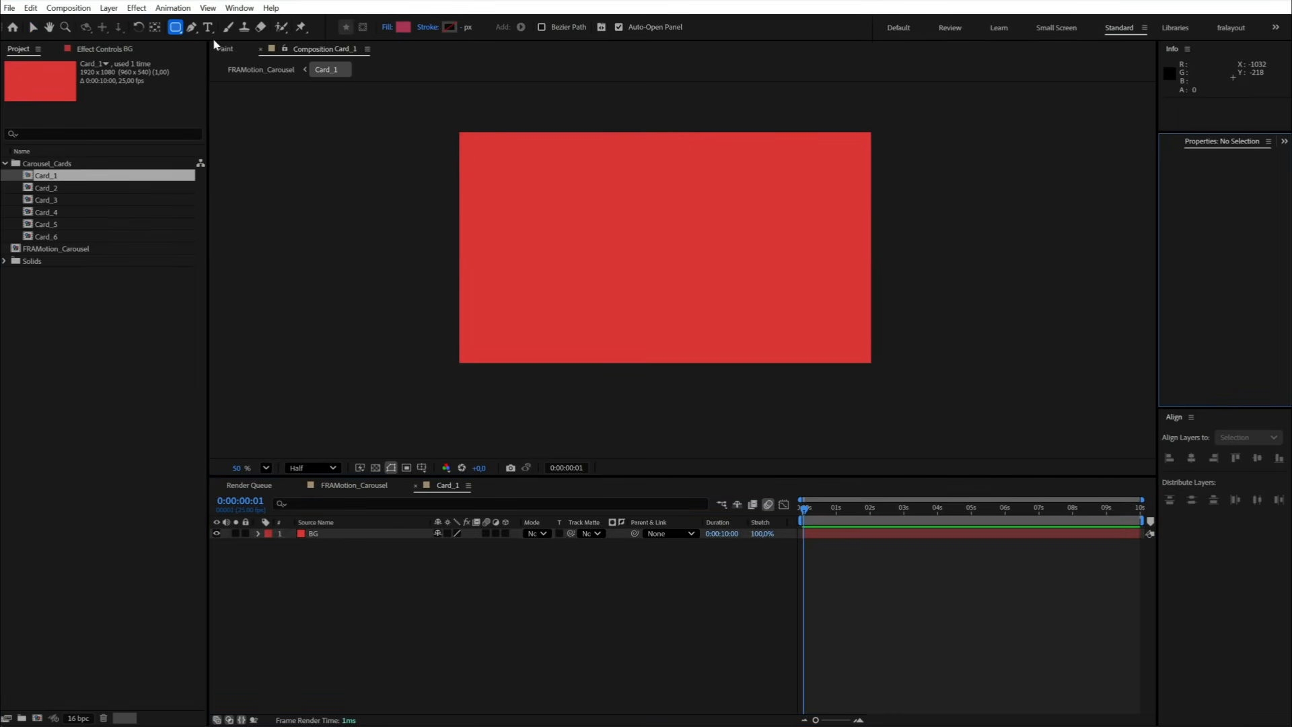
pyautogui.doubleClick(176, 27)
pyautogui.press('v')
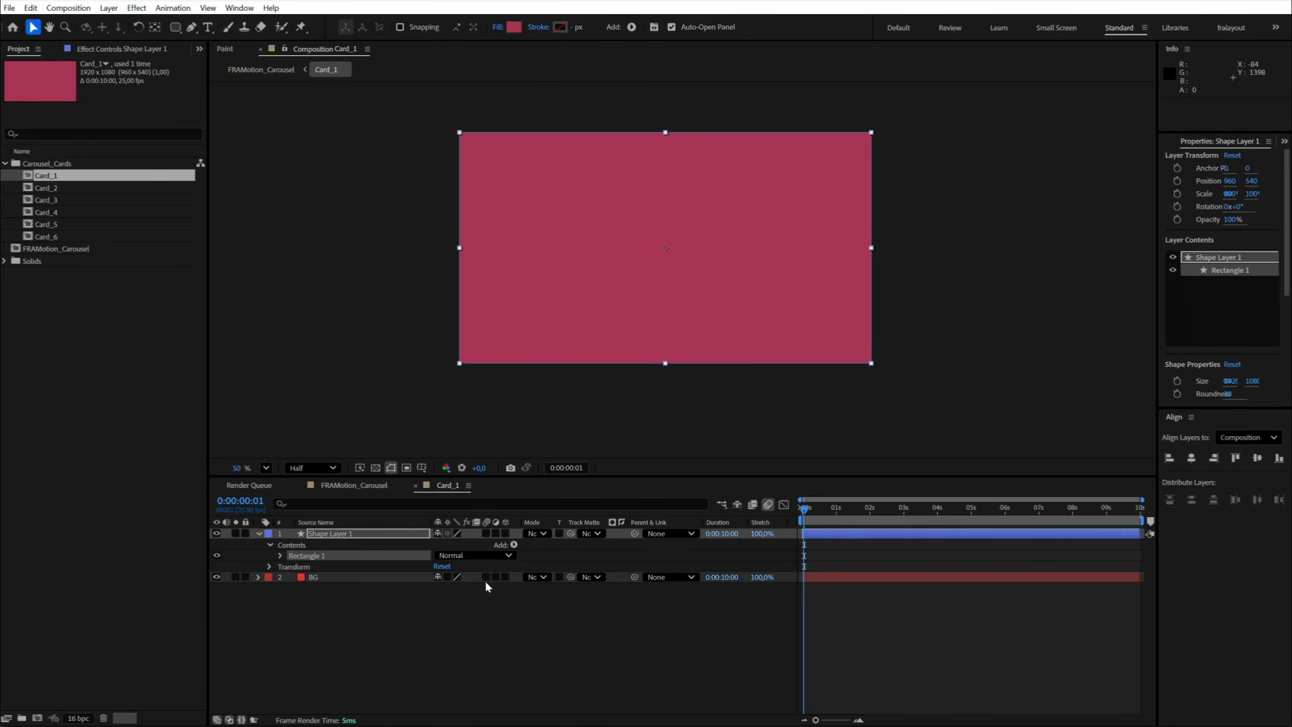
# Step: Hide the BG layer and set the roundness of the shape layer's rectangle path to 60
pyautogui.click(216, 577)
pyautogui.scroll(4, 466, 329)
pyautogui.click(321, 533)
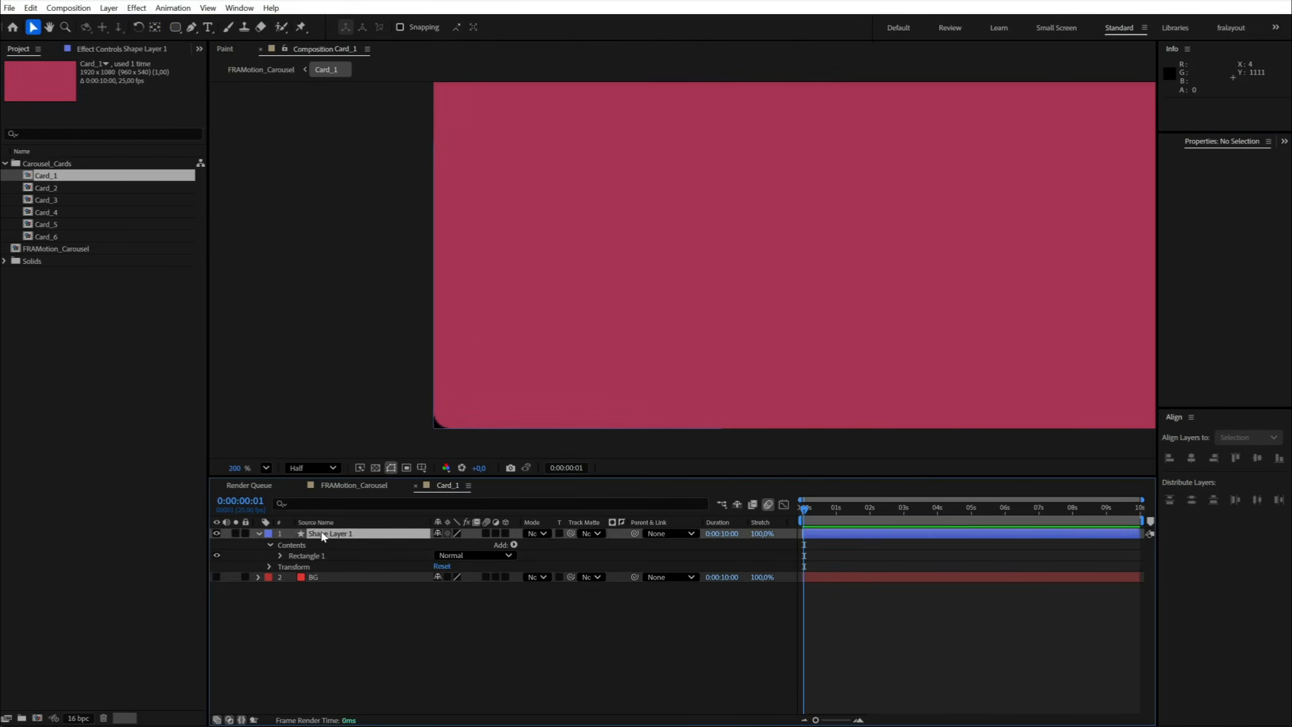
pyautogui.click(450, 427)
pyautogui.click(280, 555)
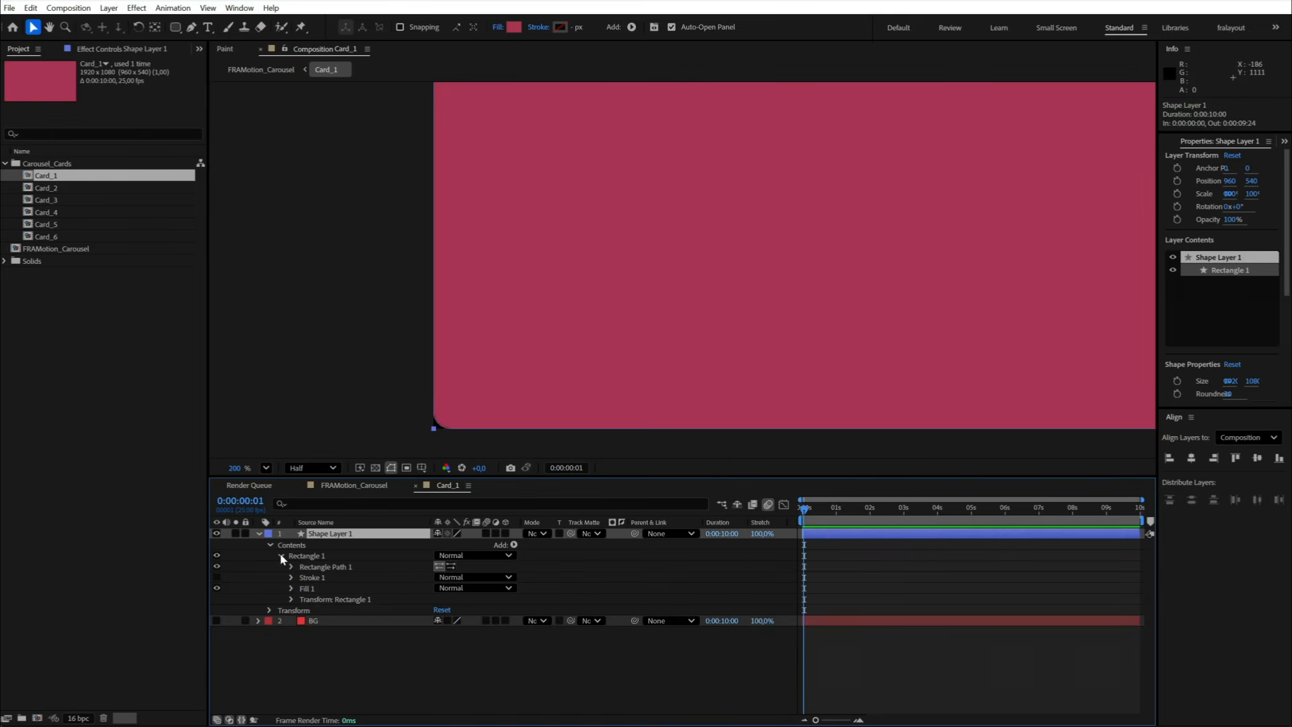
pyautogui.click(291, 567)
pyautogui.click(338, 599)
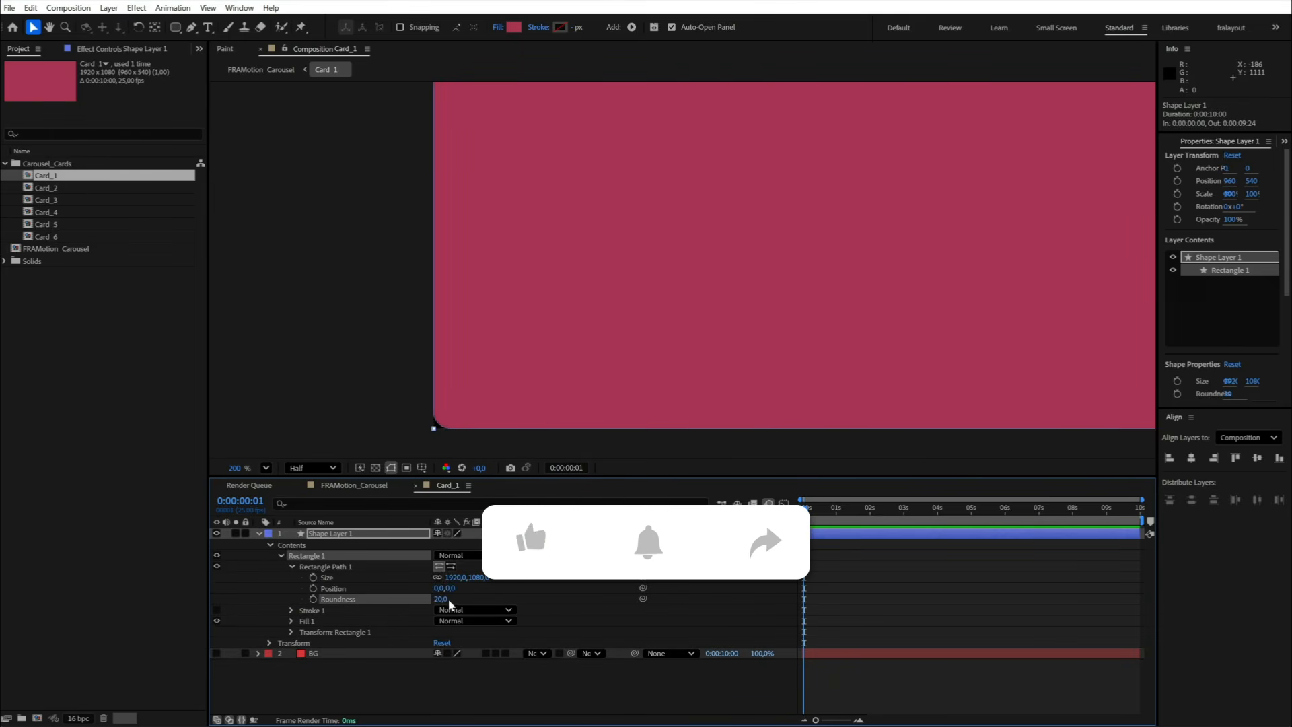
pyautogui.moveTo(448, 599); pyautogui.dragTo(462, 600)
pyautogui.click(437, 599)
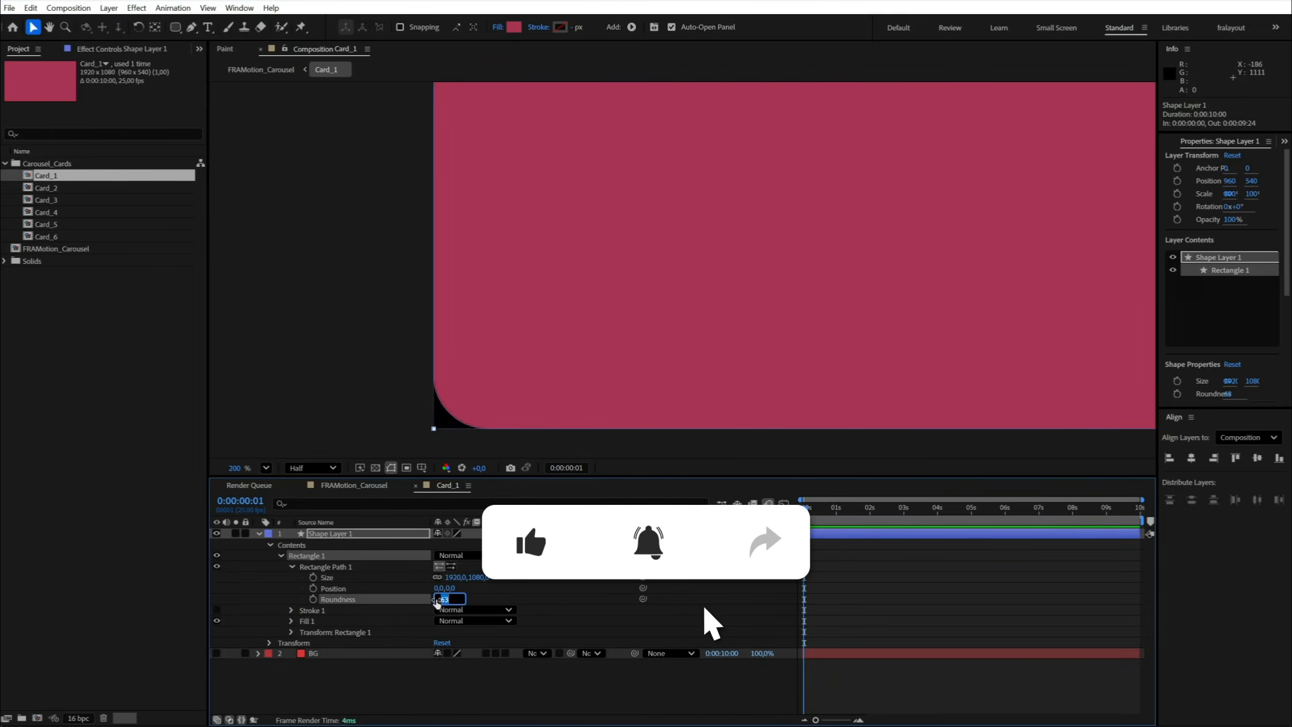
pyautogui.write('60')
pyautogui.press('Return')
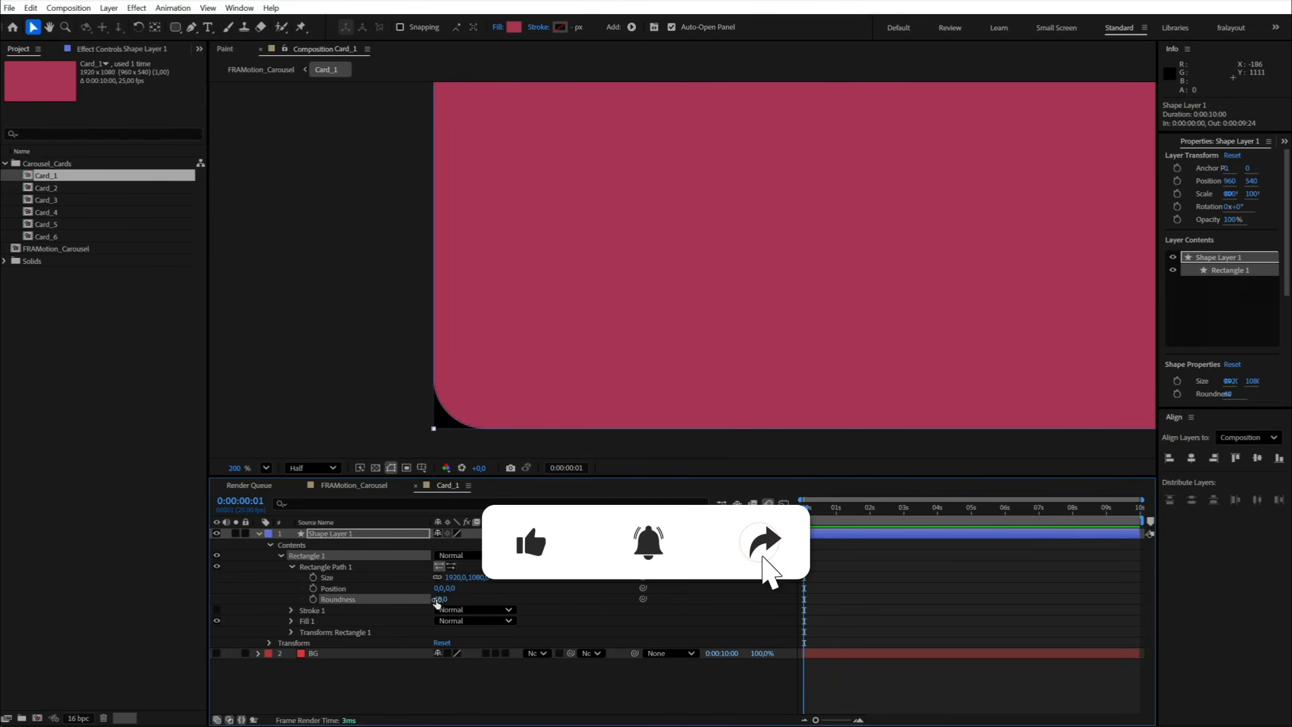
pyautogui.click(259, 533)
pyautogui.click(327, 535)
pyautogui.click(402, 564)
pyautogui.scroll(-2, 708, 316)
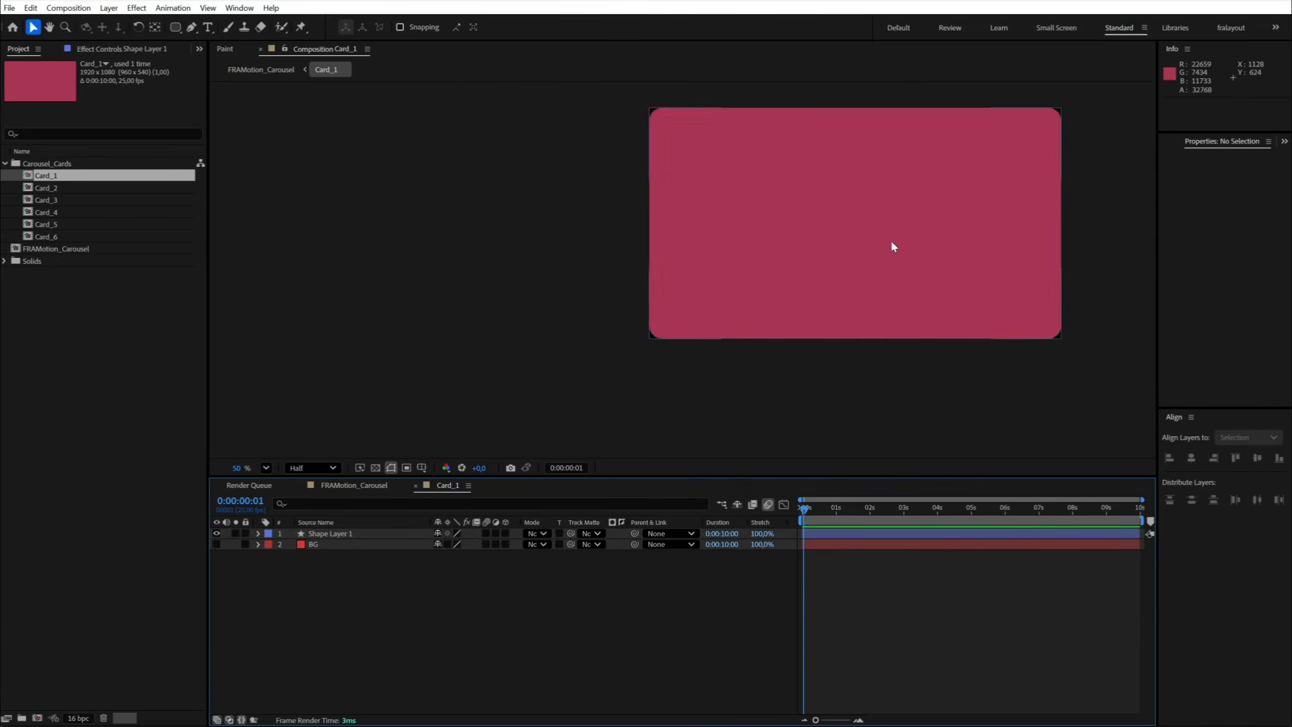
# Step: Rename the shape layer Mask and set its blending mode to Stencil Alpha
pyautogui.click(329, 533)
pyautogui.press('Return')
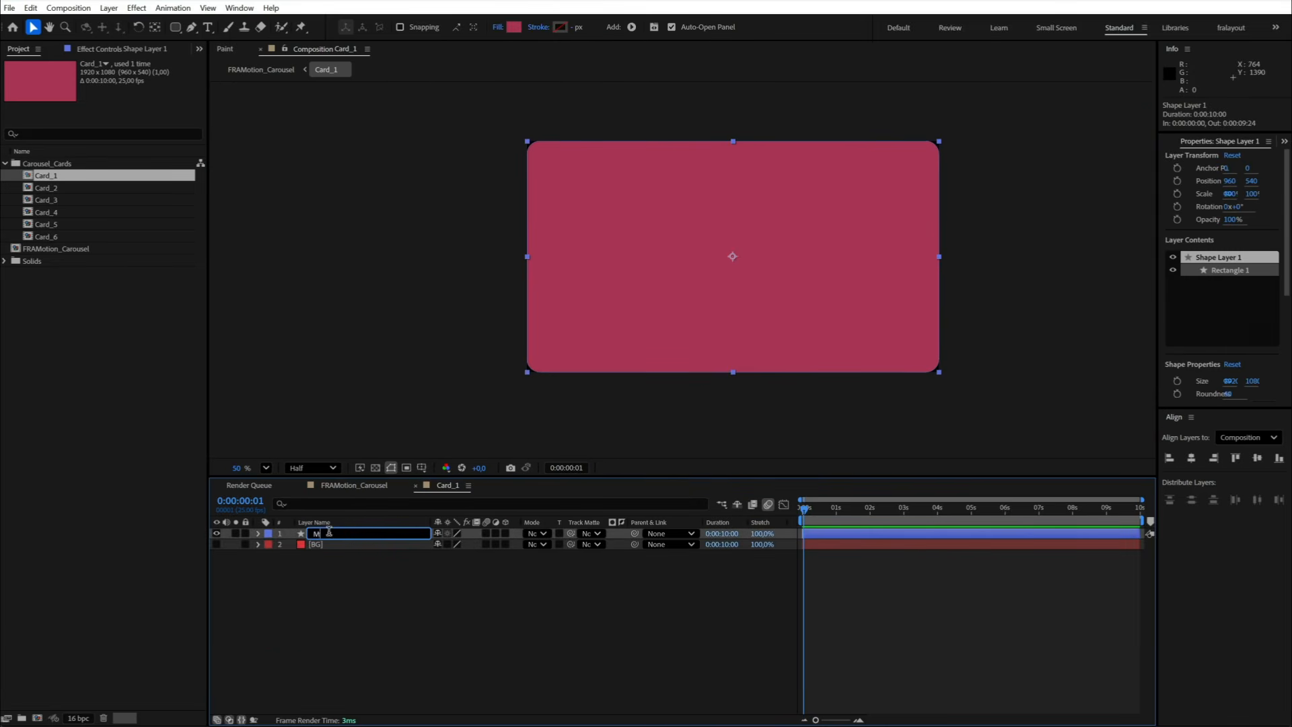
pyautogui.press('Return')
pyautogui.click(542, 535)
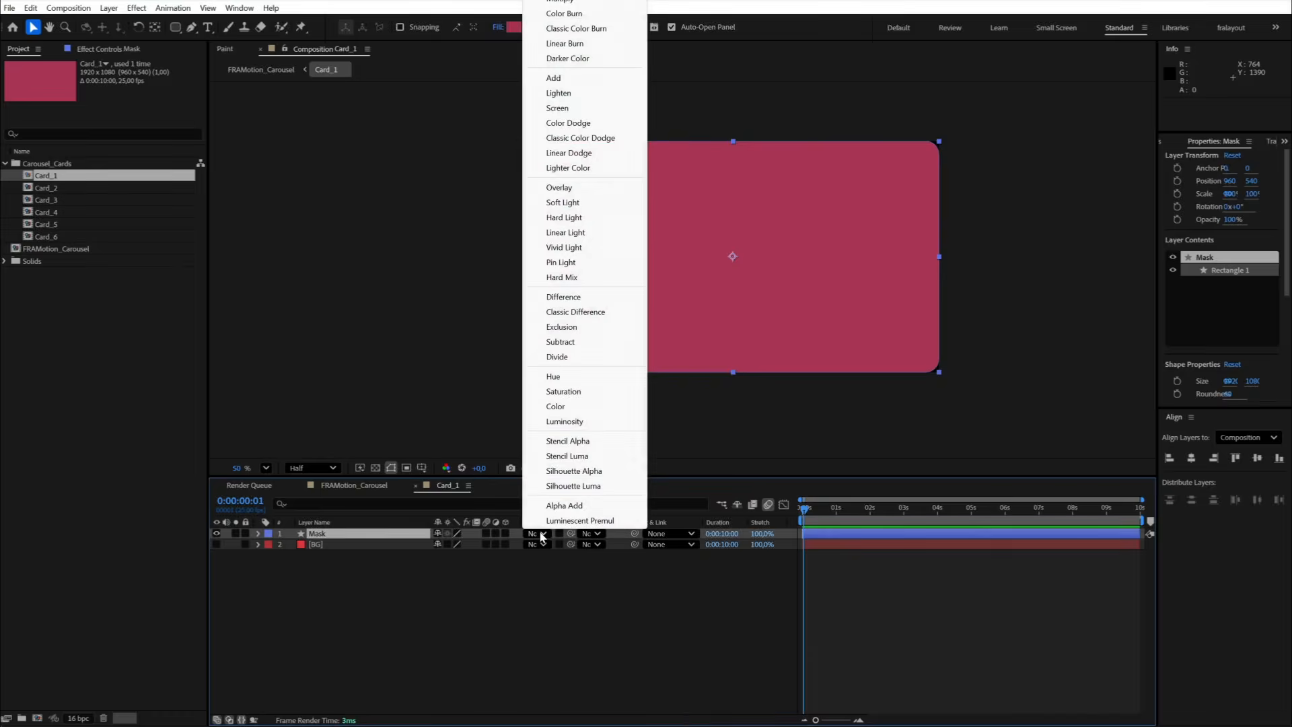
pyautogui.click(581, 447)
pyautogui.click(375, 614)
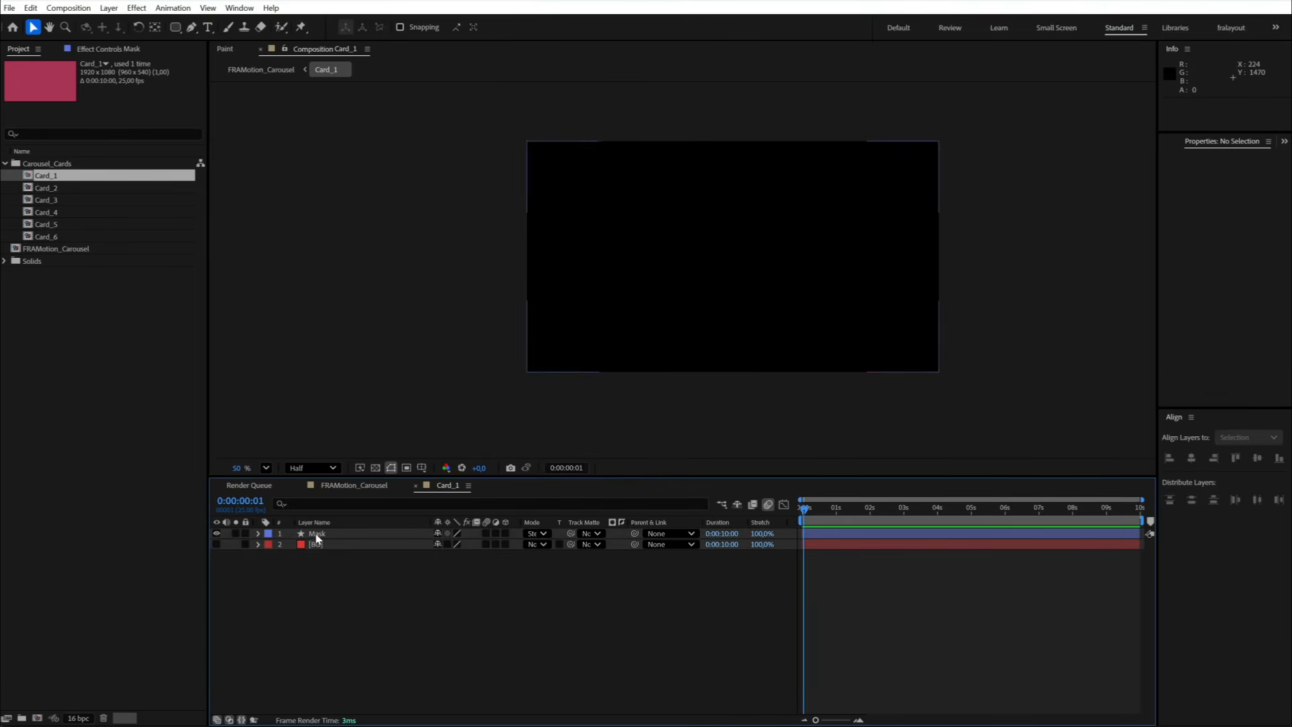
# Step: Duplicate the Mask layer, name the copy Stroke and set its blending mode to Normal
pyautogui.click(316, 534)
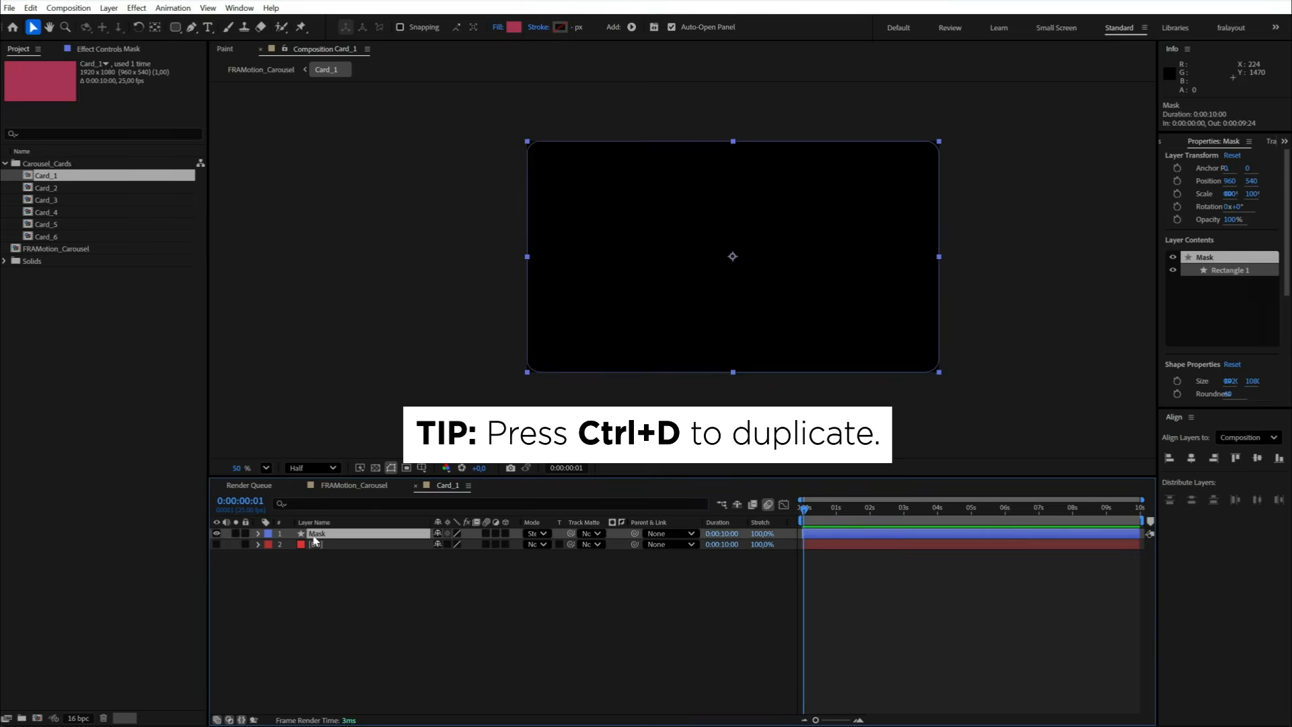
pyautogui.hotkey('ctrl', 'd')
pyautogui.click(330, 533)
pyautogui.write('S')
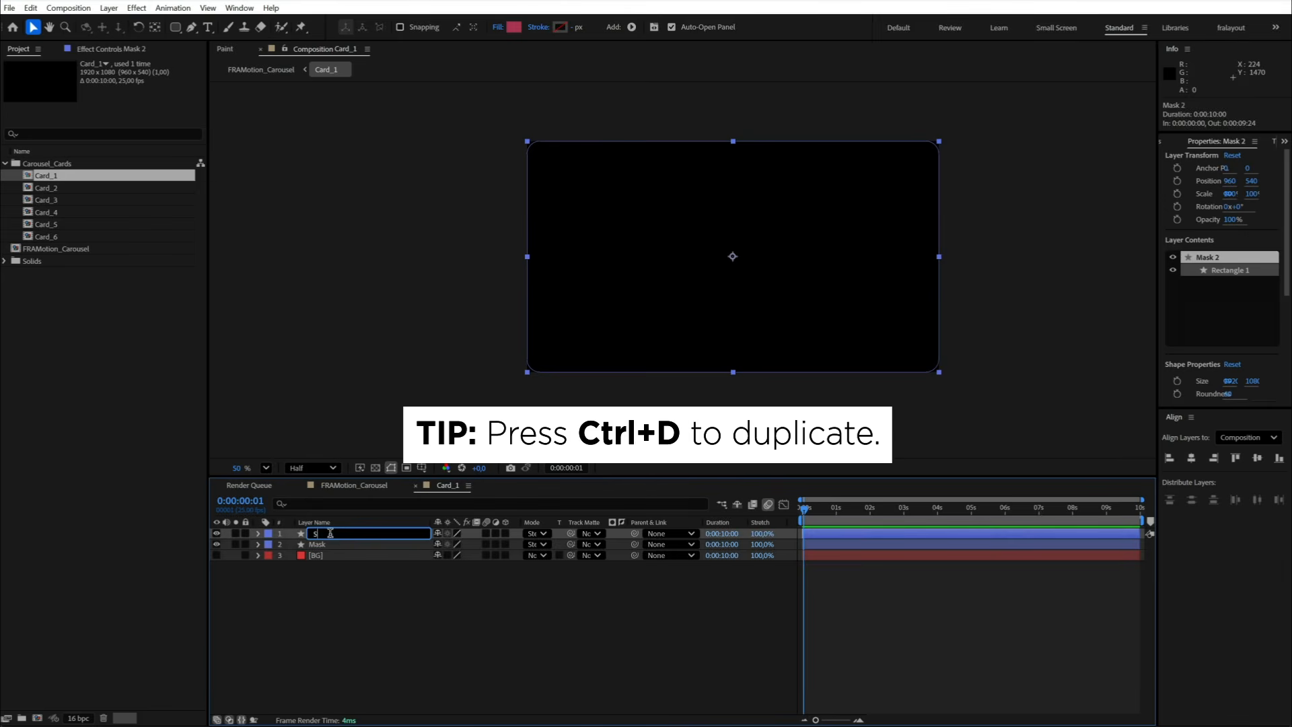
pyautogui.write('troke')
pyautogui.press('Return')
pyautogui.click(536, 533)
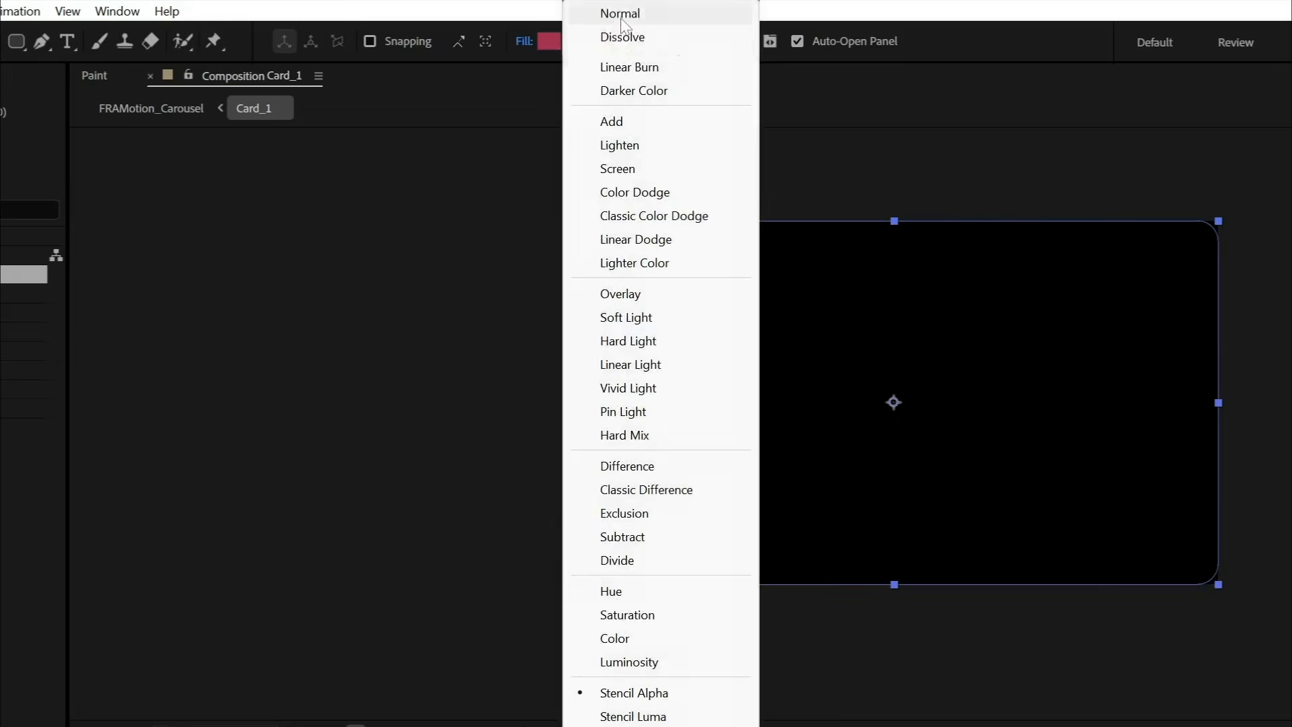
pyautogui.click(621, 15)
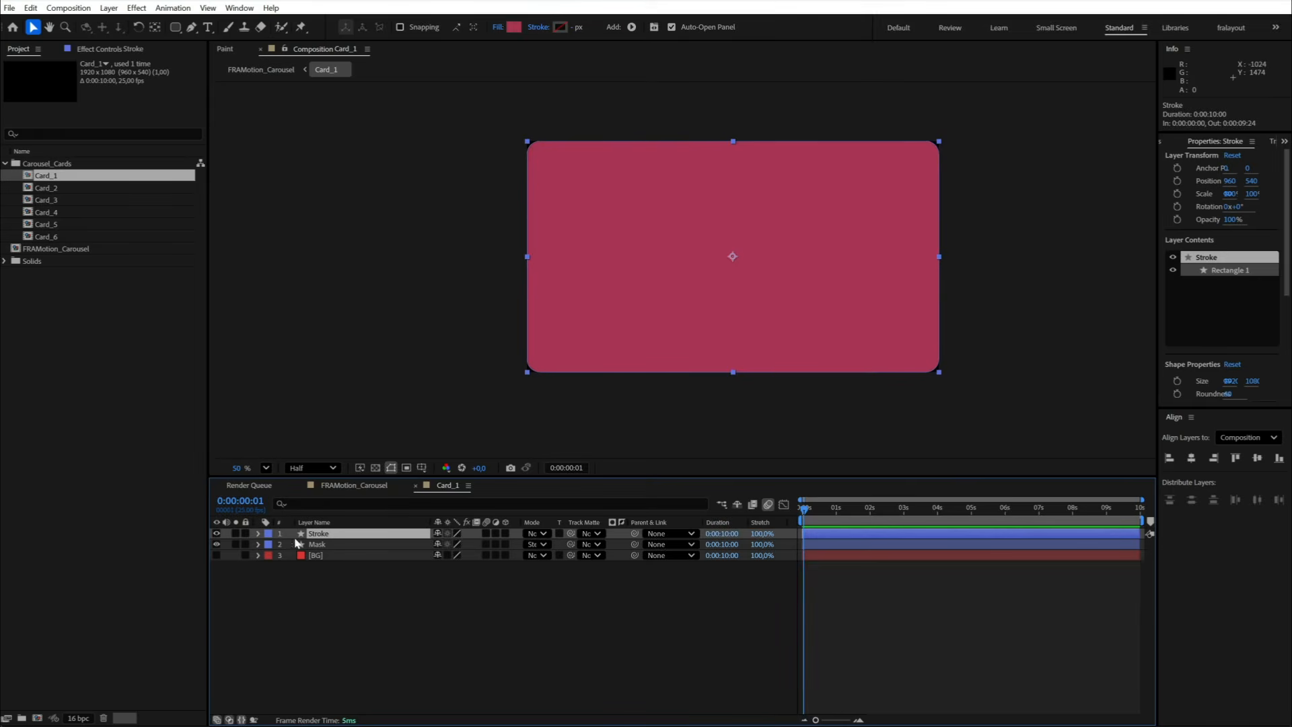
# Step: Set the Stroke layer's fill to None and give it a white 1 px stroke
pyautogui.click(498, 27)
pyautogui.click(582, 329)
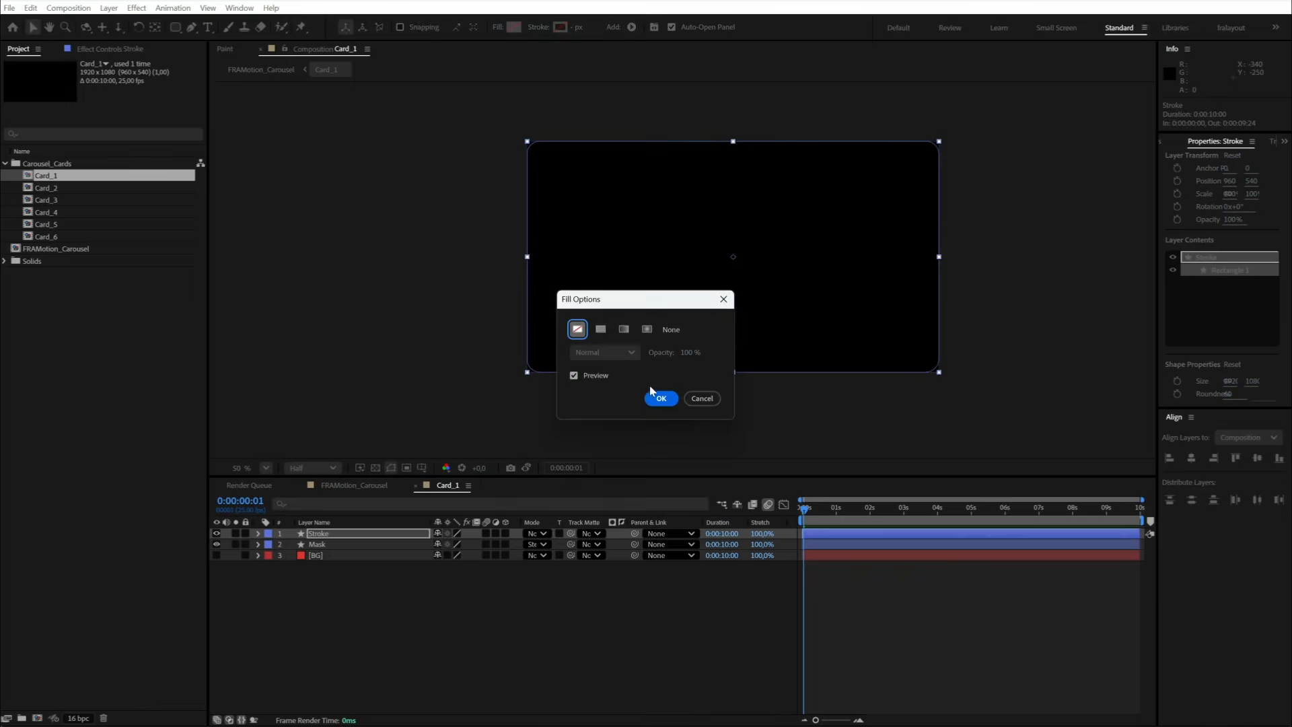
pyautogui.click(662, 398)
pyautogui.write('1')
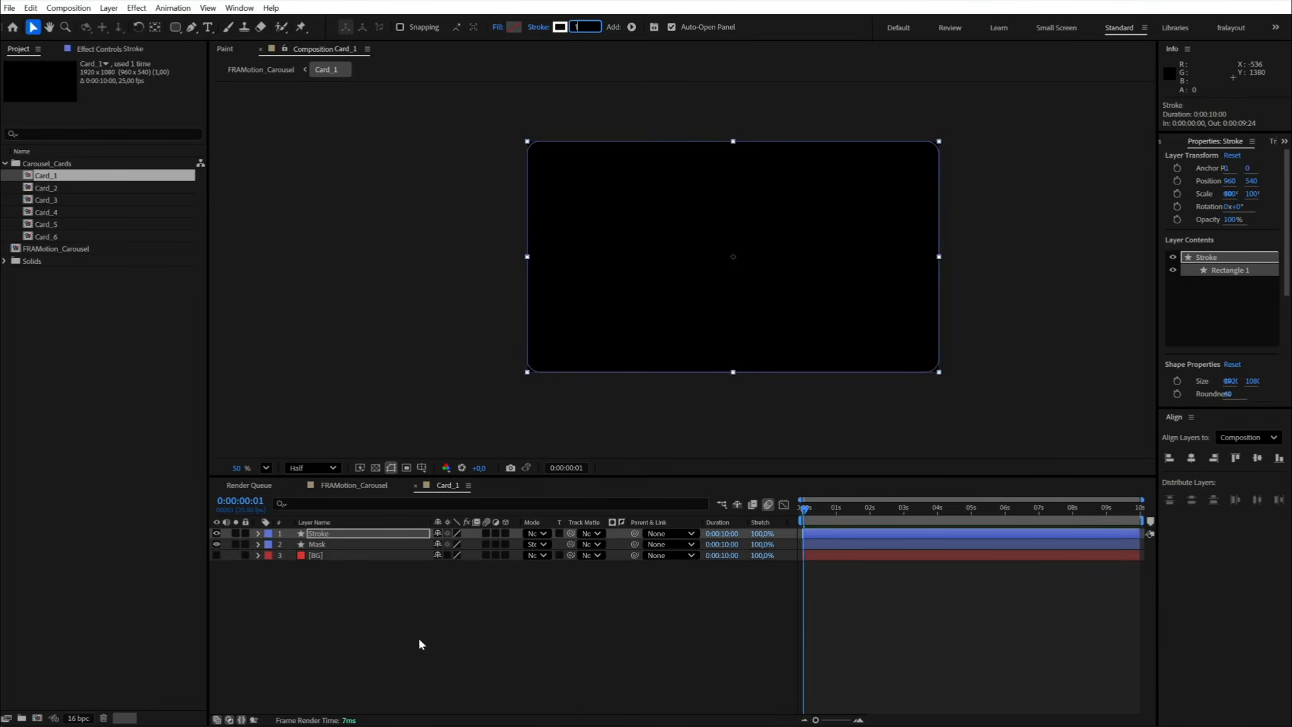
pyautogui.click(517, 583)
pyautogui.scroll(1, 576, 372)
pyautogui.scroll(1, 476, 367)
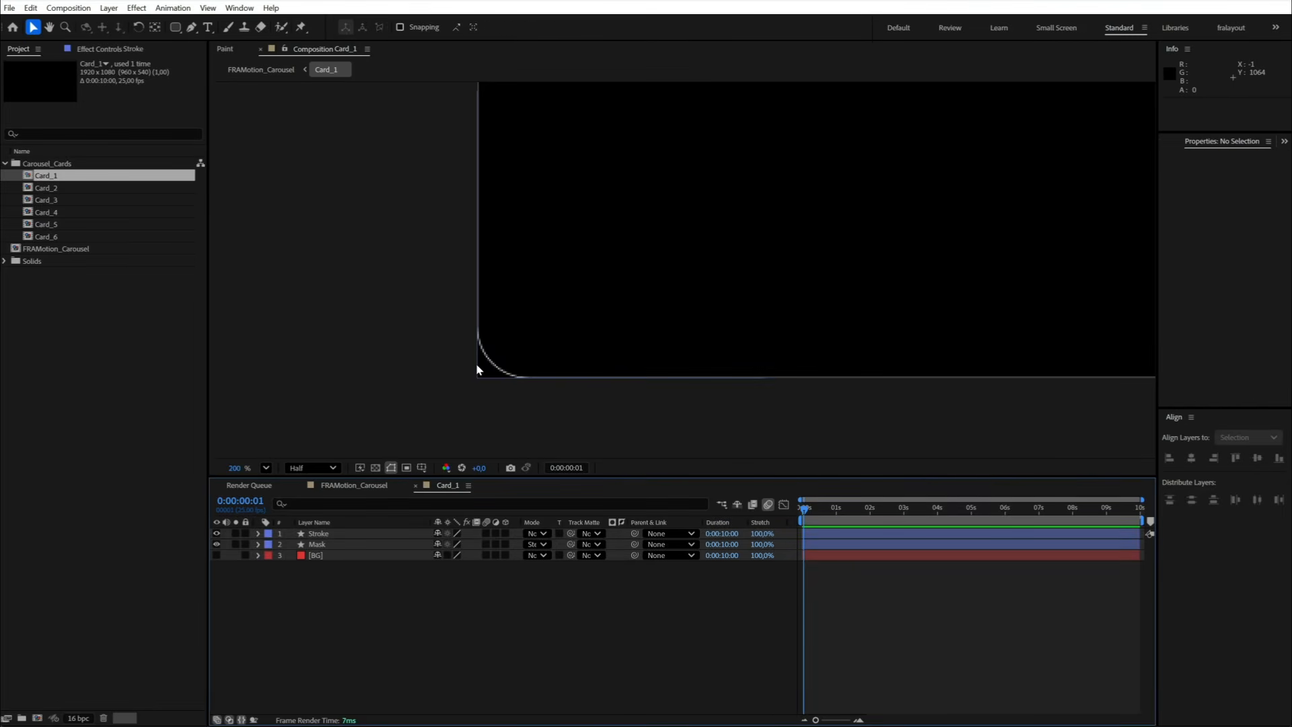
pyautogui.scroll(-2, 477, 367)
pyautogui.press('space')
pyautogui.moveTo(657, 401); pyautogui.dragTo(648, 415)
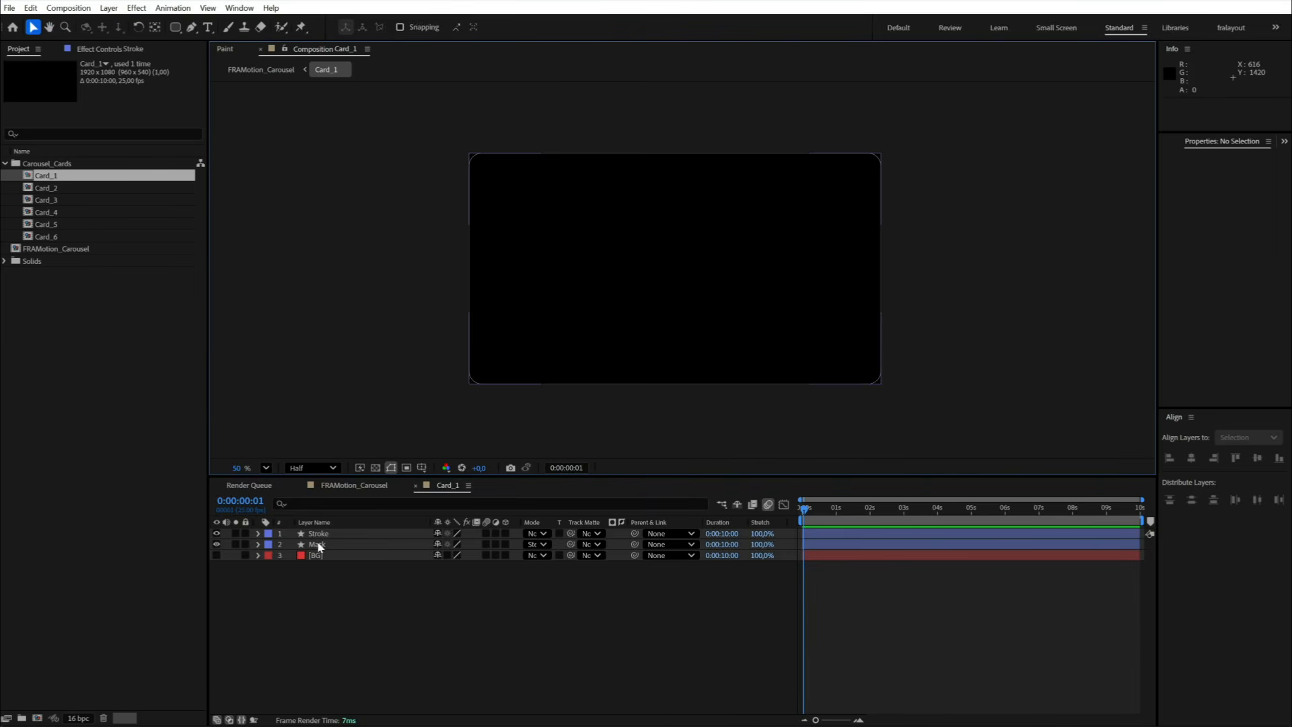
# Step: Scale the Stroke and Mask layers to 99% and make the BG layer visible again
pyautogui.click(317, 544)
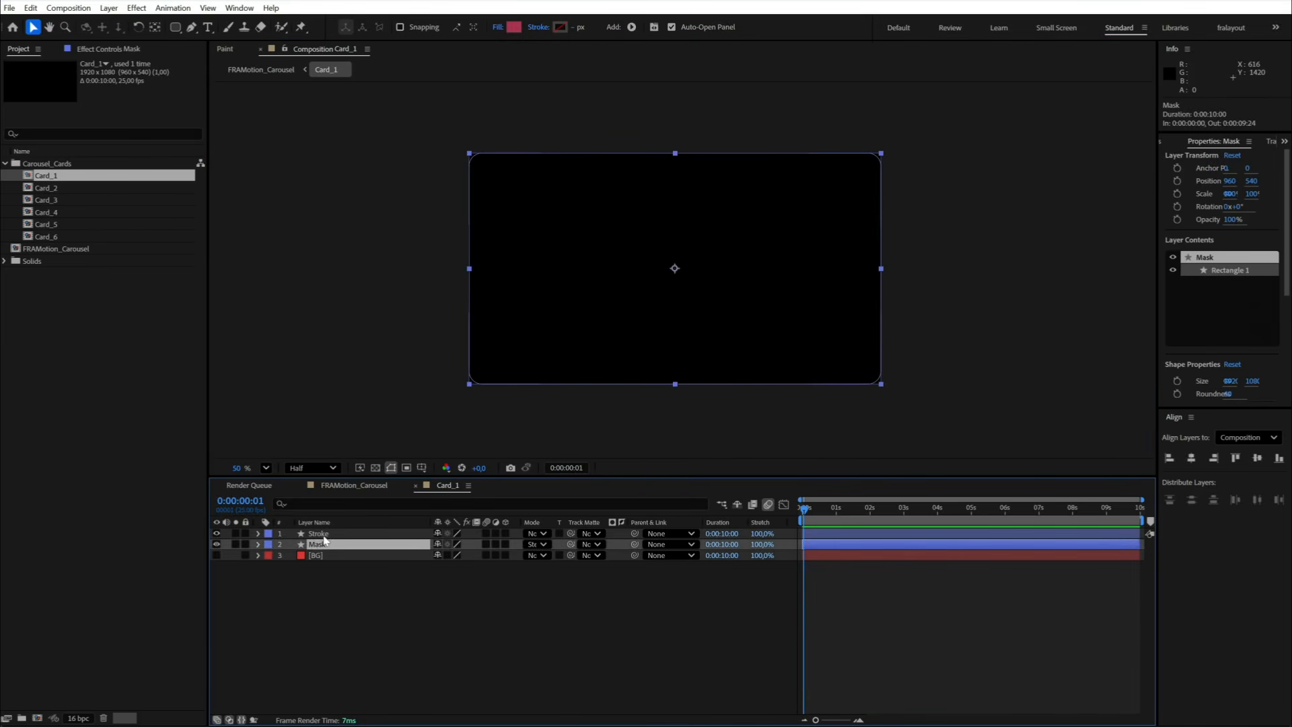
pyautogui.keyDown('shift'); pyautogui.click(319, 534); pyautogui.keyUp('shift')
pyautogui.press('s')
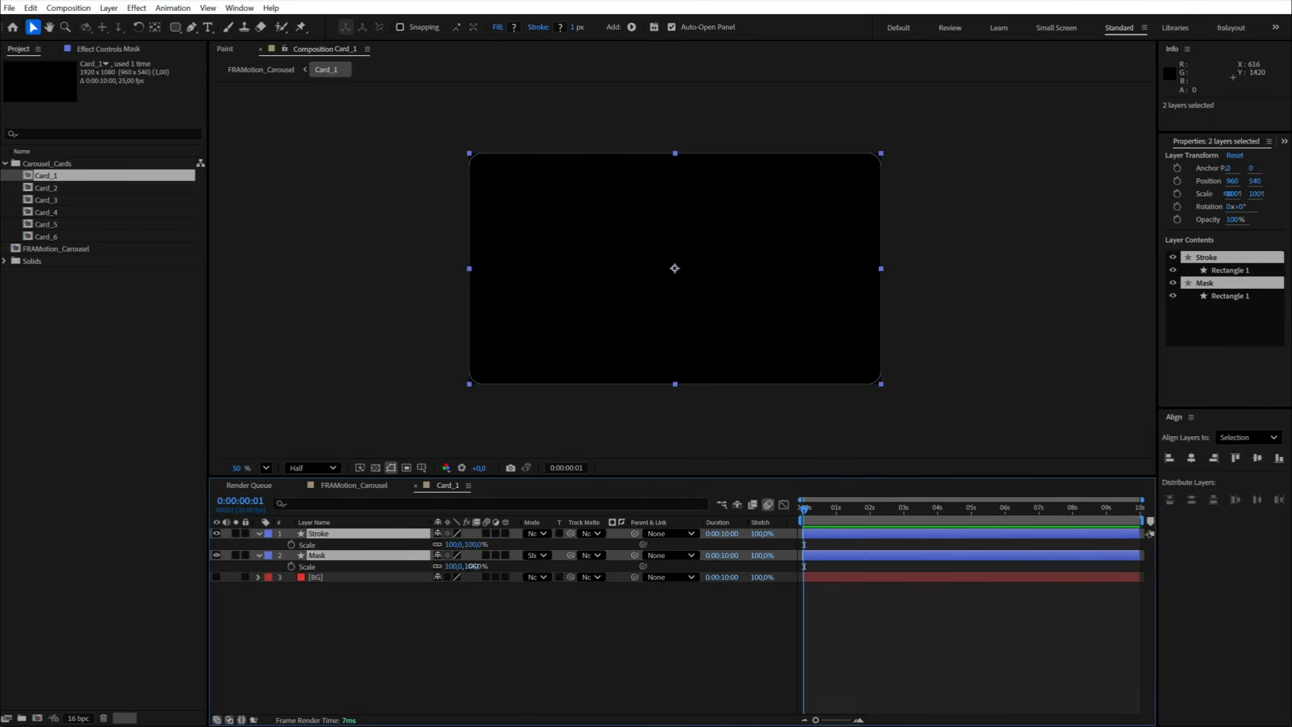
pyautogui.moveTo(474, 566); pyautogui.dragTo(469, 566)
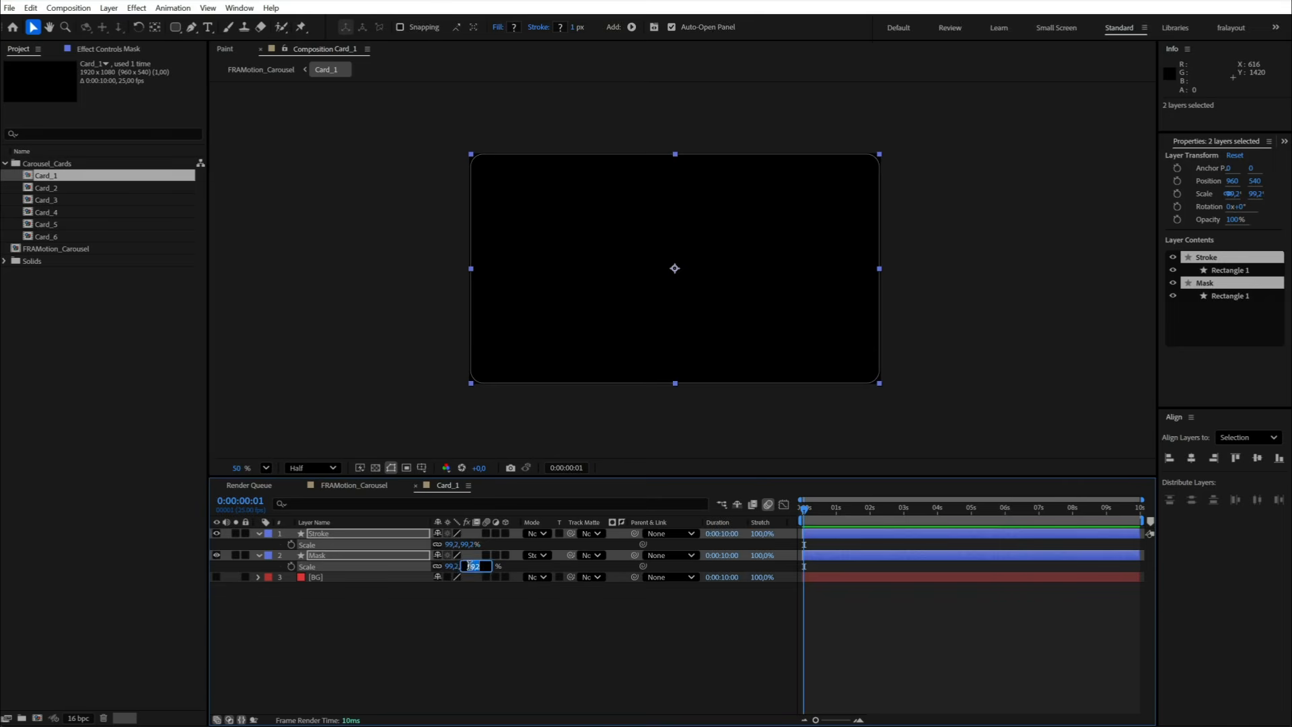
pyautogui.click(446, 668)
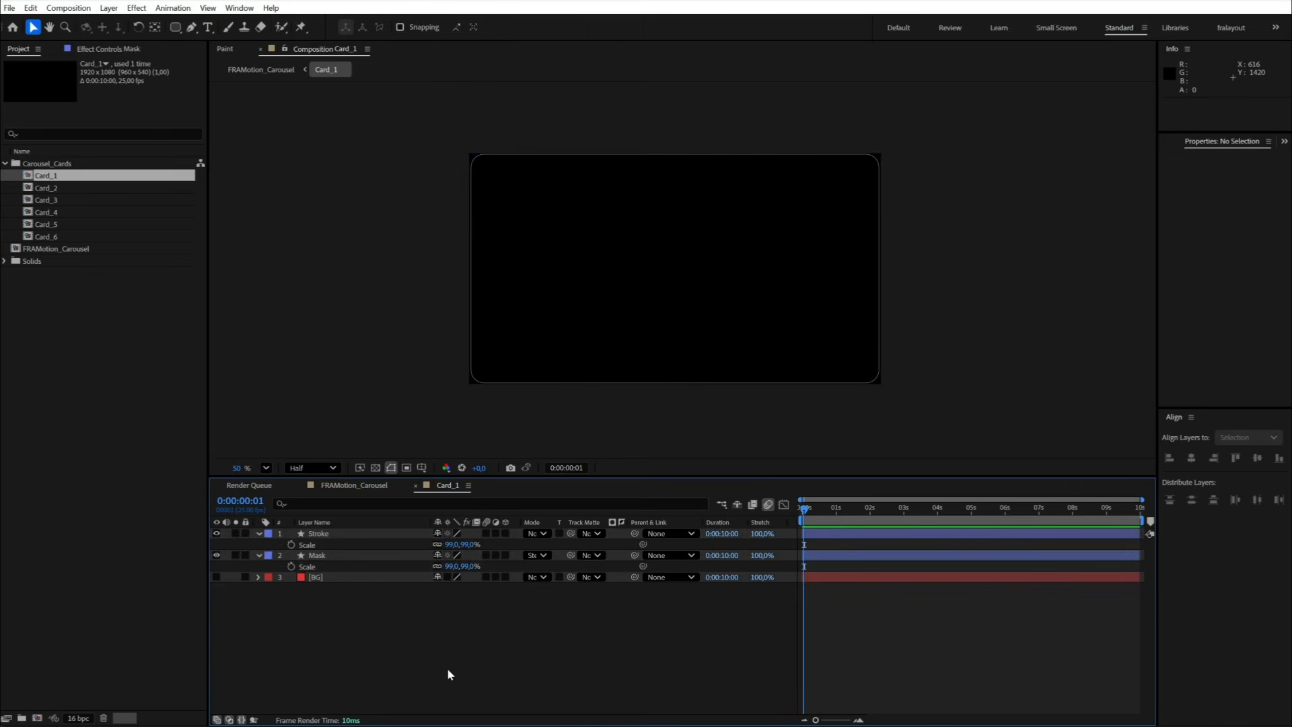
pyautogui.click(259, 533)
pyautogui.click(259, 544)
pyautogui.click(315, 556)
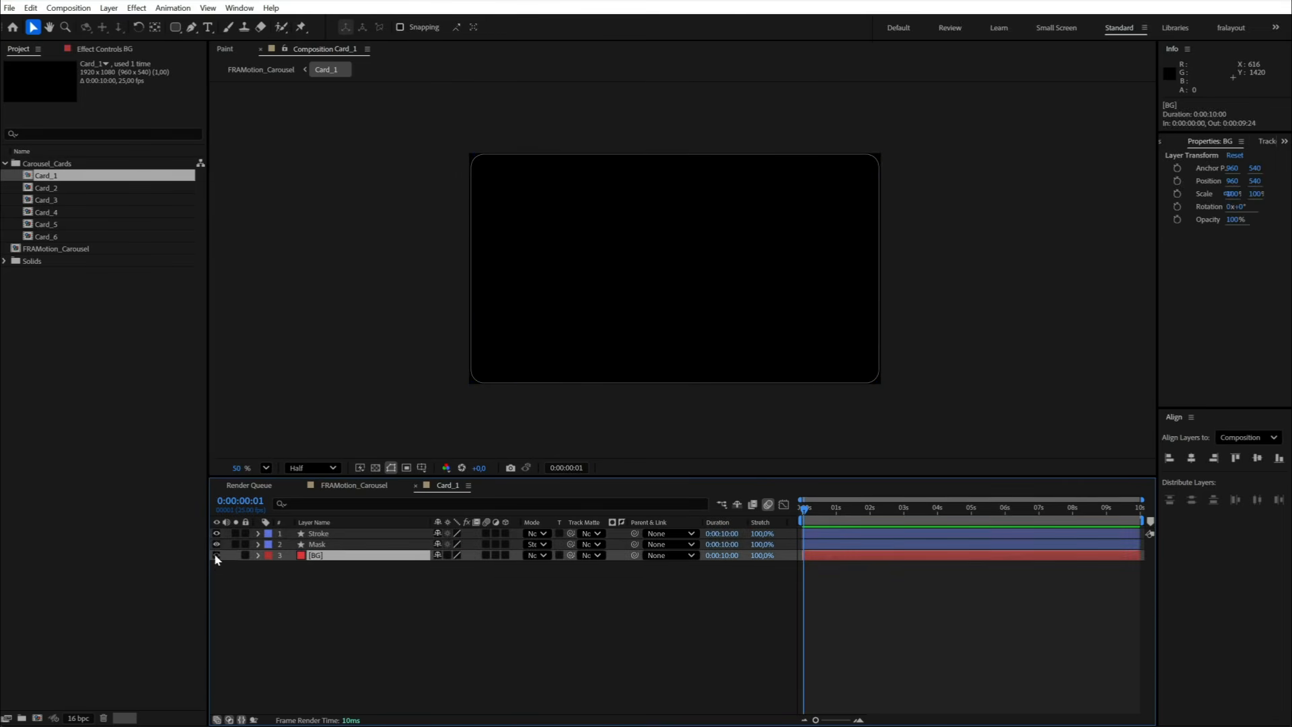
pyautogui.click(216, 555)
# Step: Switch the Mask layer to Normal mode to inspect the card's corner against the BG, and restore Stencil Alpha
pyautogui.click(317, 544)
pyautogui.click(536, 544)
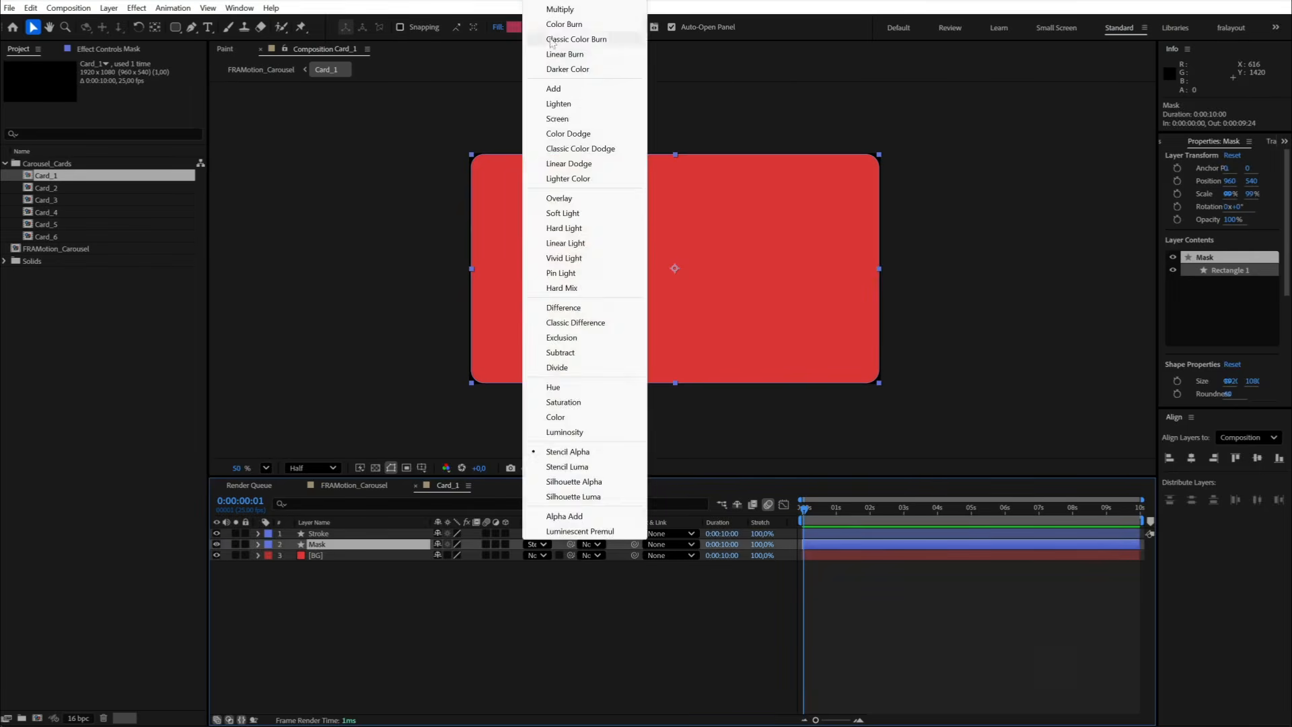
pyautogui.click(550, 1)
pyautogui.click(496, 655)
pyautogui.scroll(2, 474, 397)
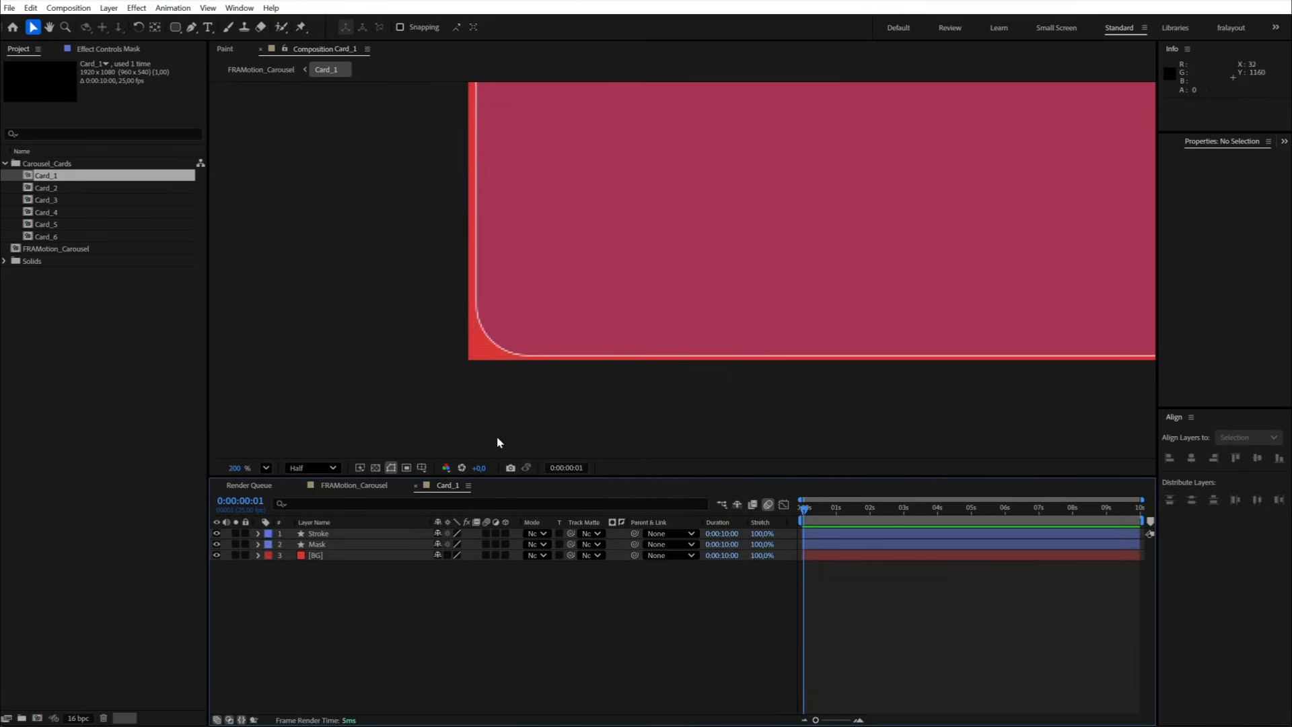
pyautogui.click(346, 544)
pyautogui.click(536, 544)
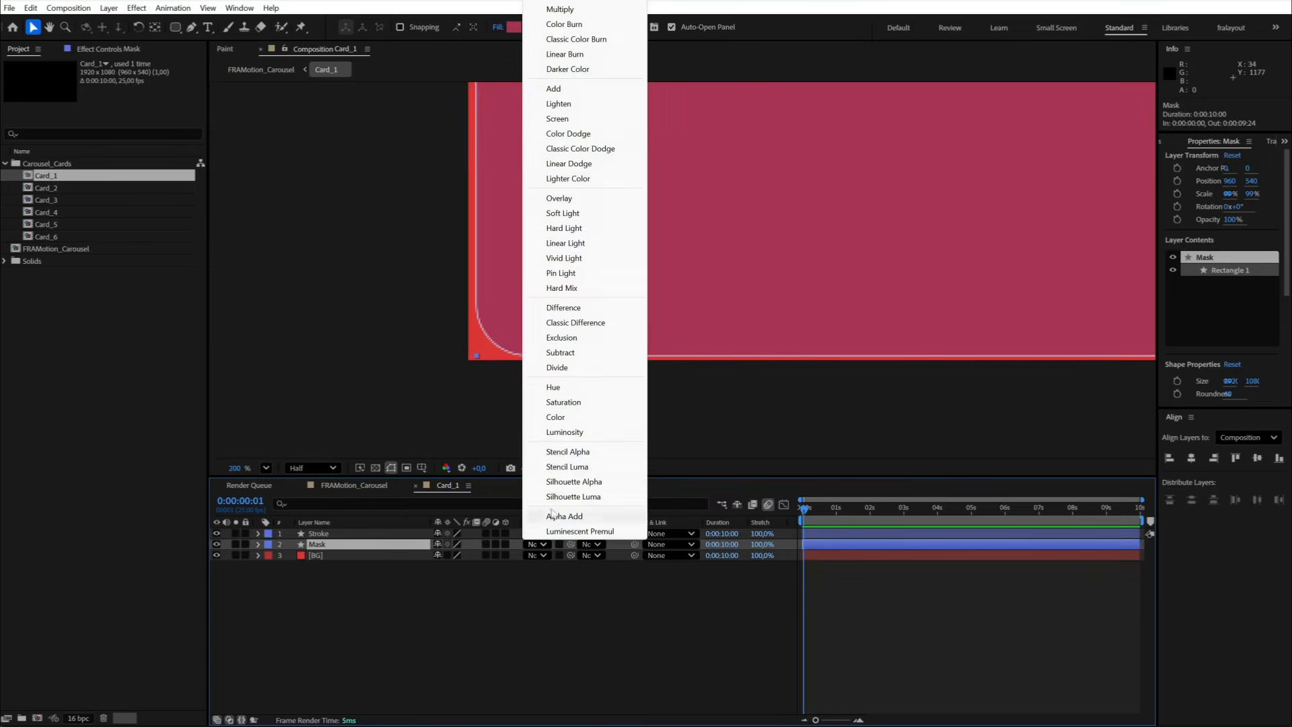
pyautogui.click(560, 451)
pyautogui.click(503, 584)
pyautogui.scroll(-2, 549, 269)
pyautogui.moveTo(656, 287); pyautogui.dragTo(587, 344)
pyautogui.click(318, 555)
pyautogui.click(311, 596)
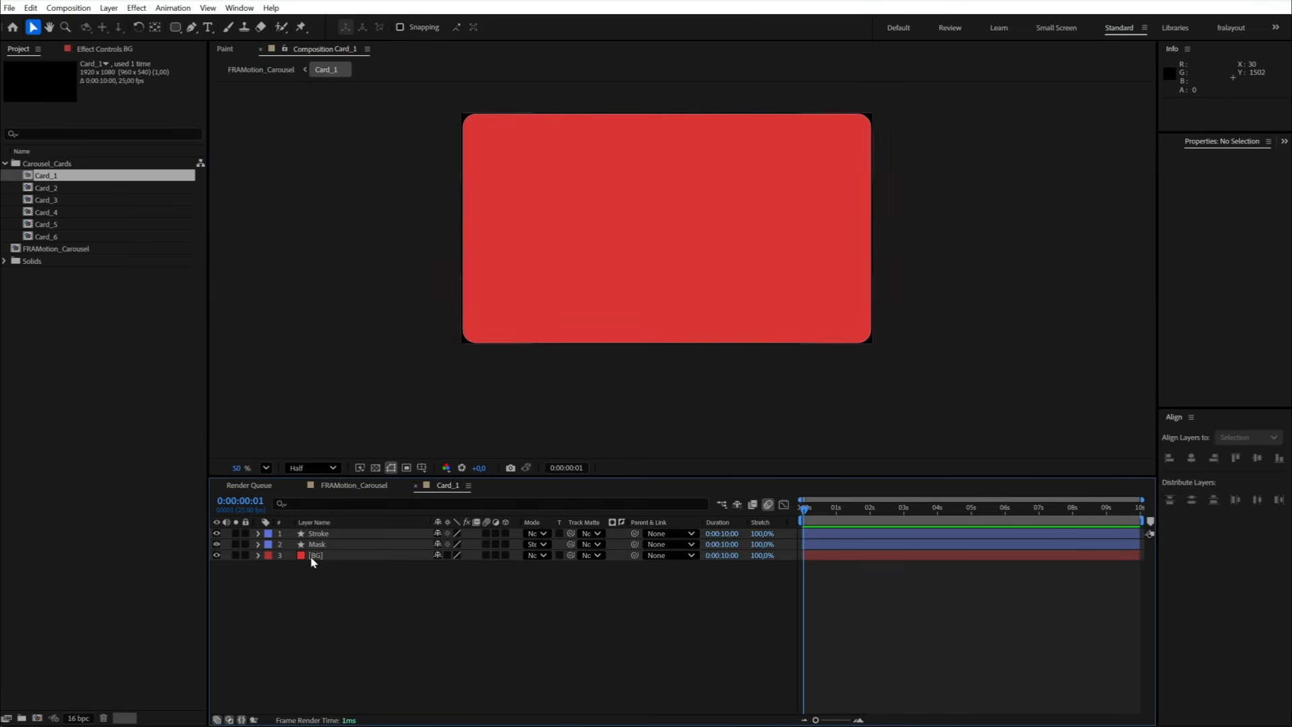
pyautogui.click(313, 556)
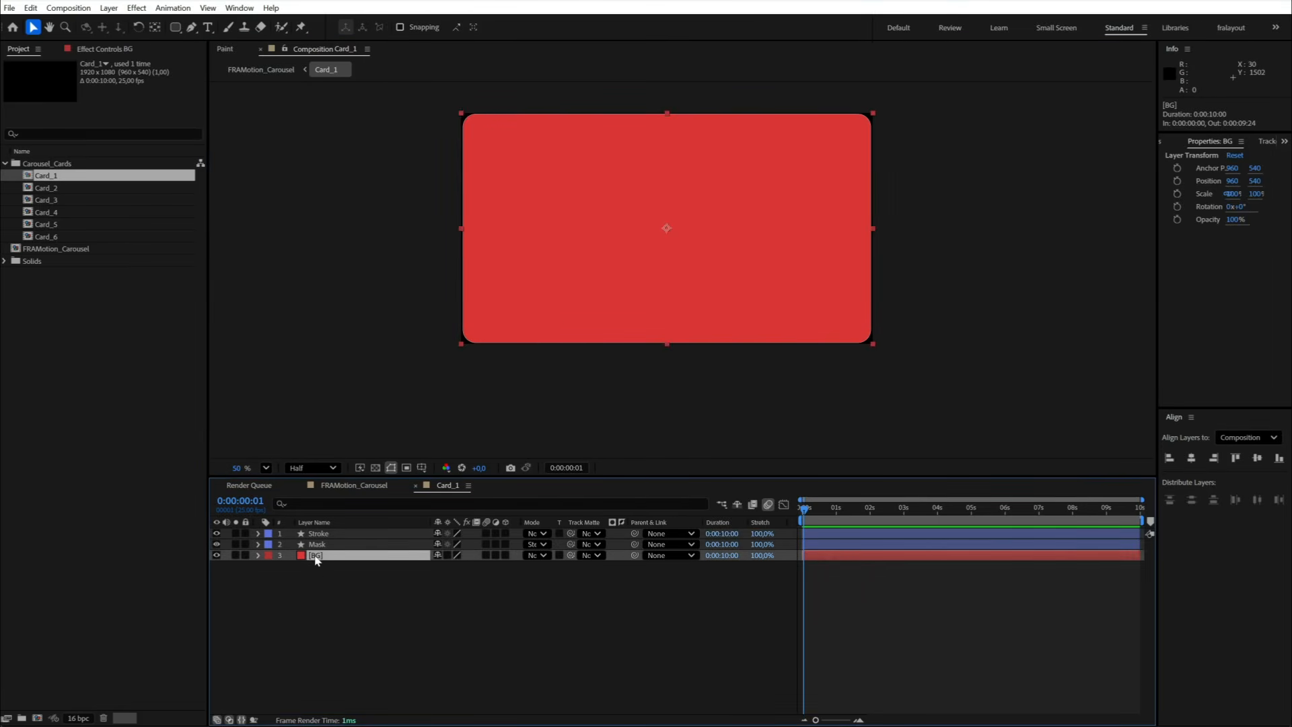
pyautogui.click(339, 595)
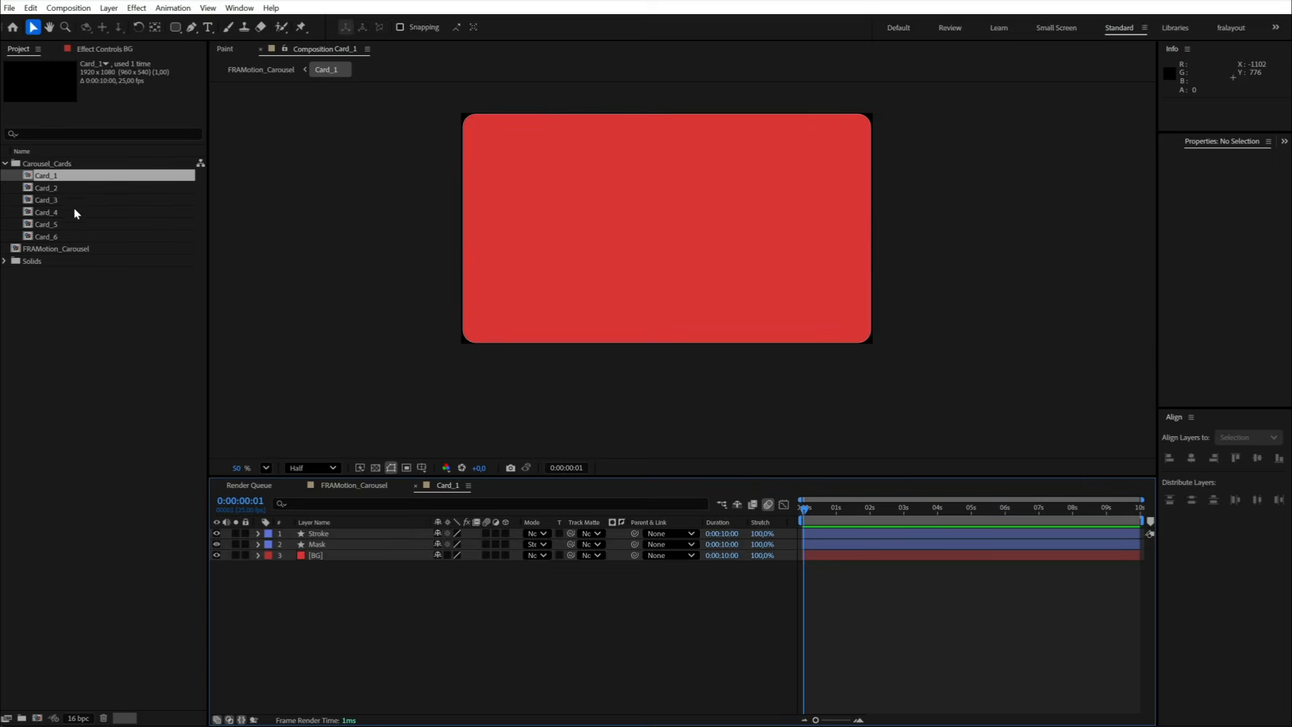
pyautogui.click(53, 189)
pyautogui.click(55, 237)
pyautogui.click(50, 176)
pyautogui.click(52, 189)
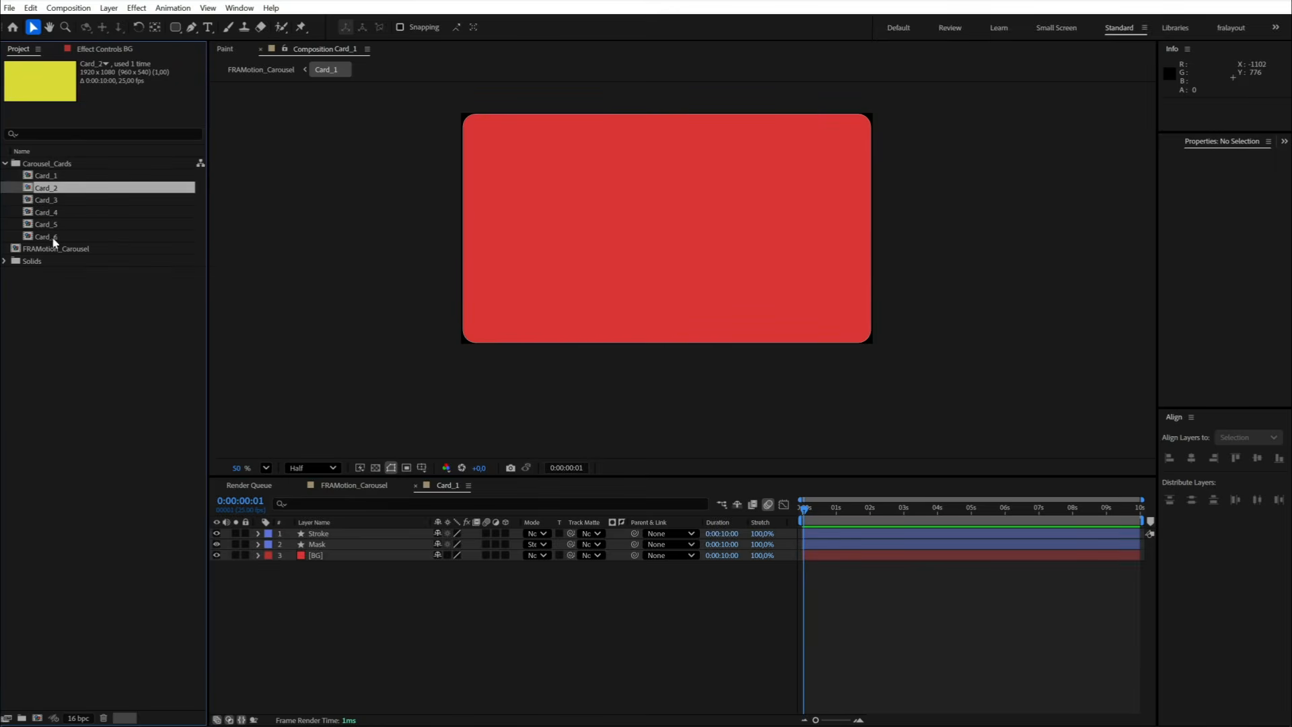
pyautogui.keyDown('shift'); pyautogui.click(52, 238); pyautogui.keyUp('shift')
pyautogui.click(81, 291)
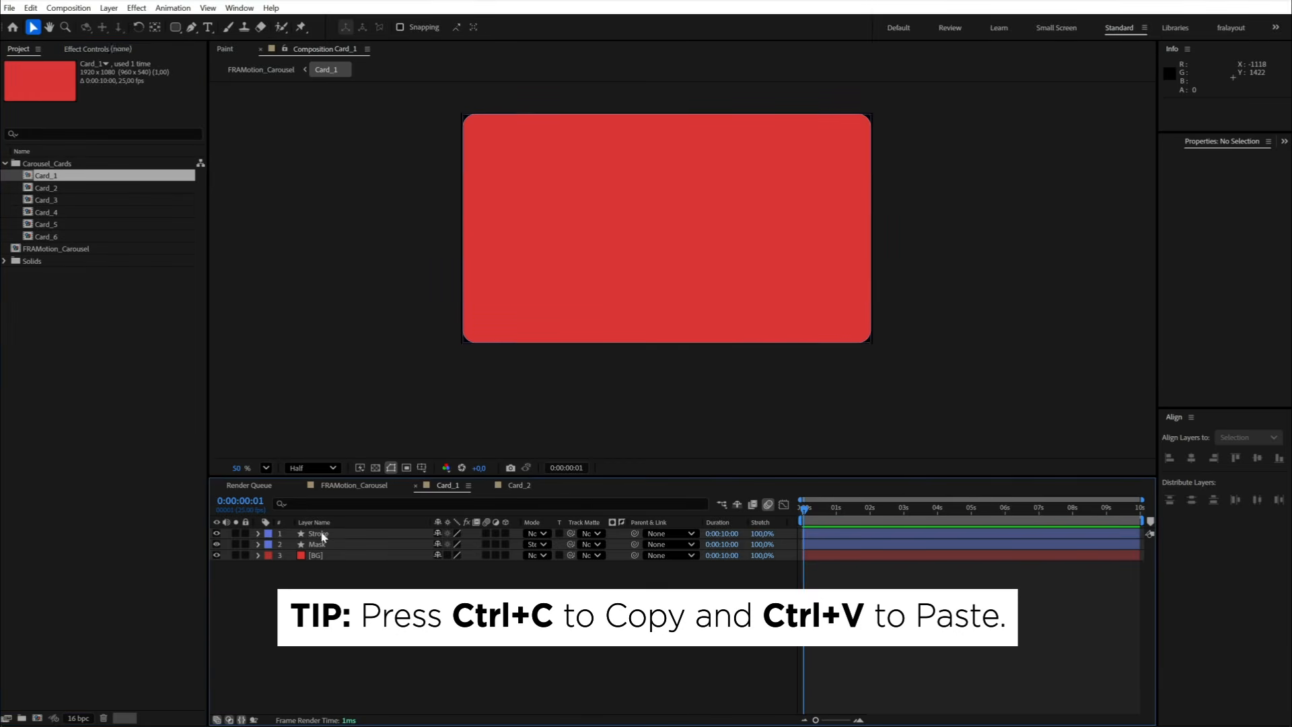
# Step: Copy the Stroke and Mask layers from Card_1 and paste them into the Card_2 composition
pyautogui.click(318, 533)
pyautogui.keyDown('shift'); pyautogui.click(320, 545); pyautogui.keyUp('shift')
pyautogui.click(519, 485)
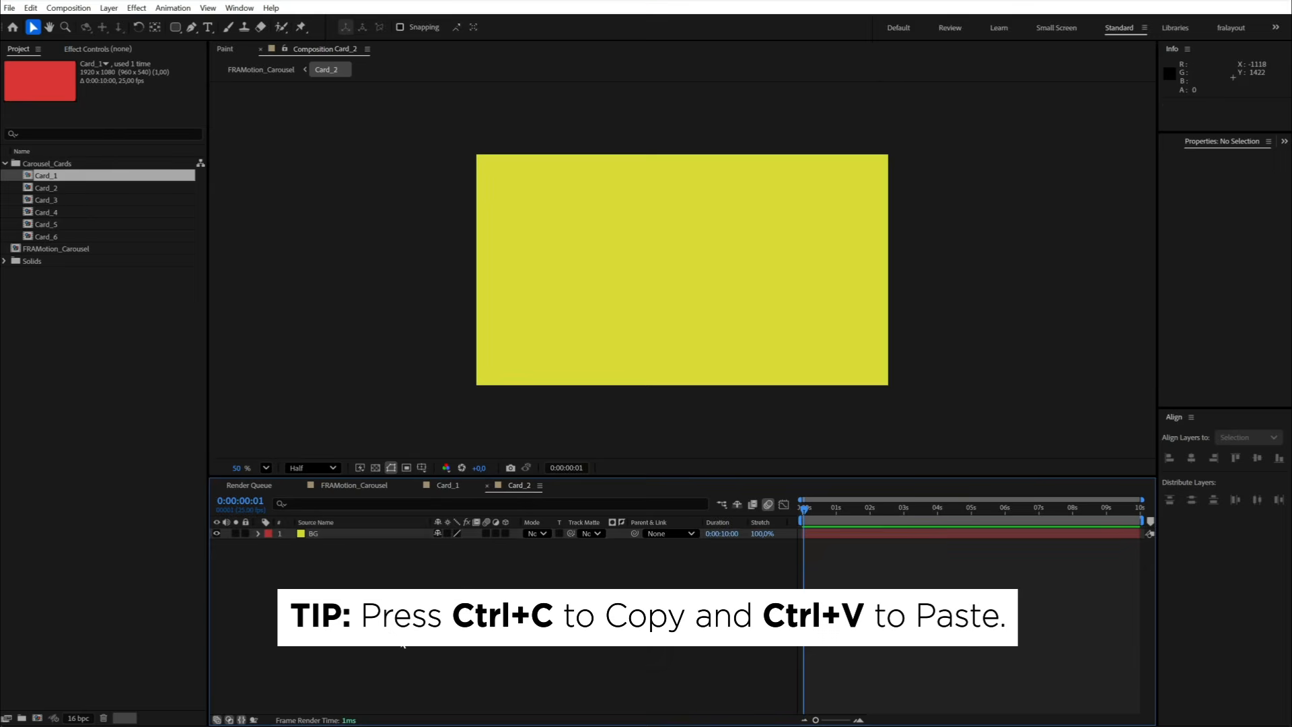
pyautogui.hotkey('ctrl', 'v')
pyautogui.press('F2')
# Step: Paste the copied Stroke and Mask layers into the Card_3 and Card_4 compositions
pyautogui.doubleClick(55, 201)
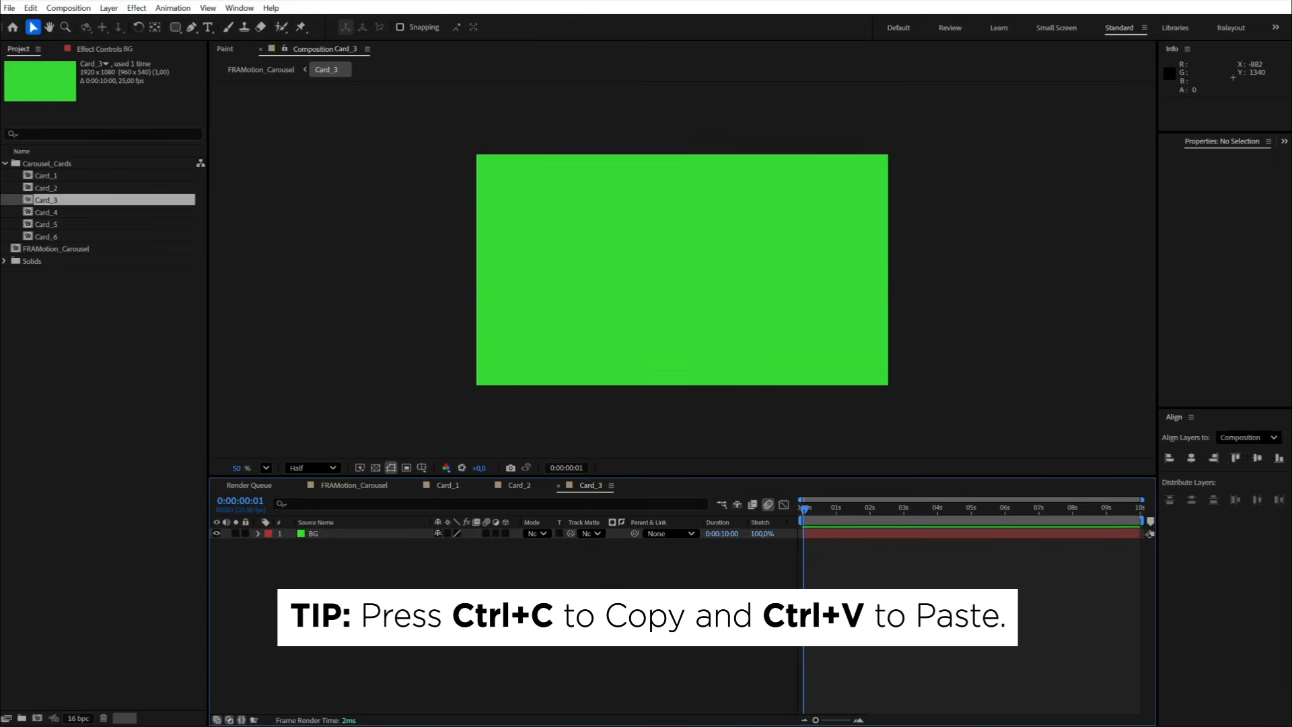
pyautogui.hotkey('ctrl', 'v')
pyautogui.doubleClick(40, 213)
pyautogui.hotkey('ctrl', 'v')
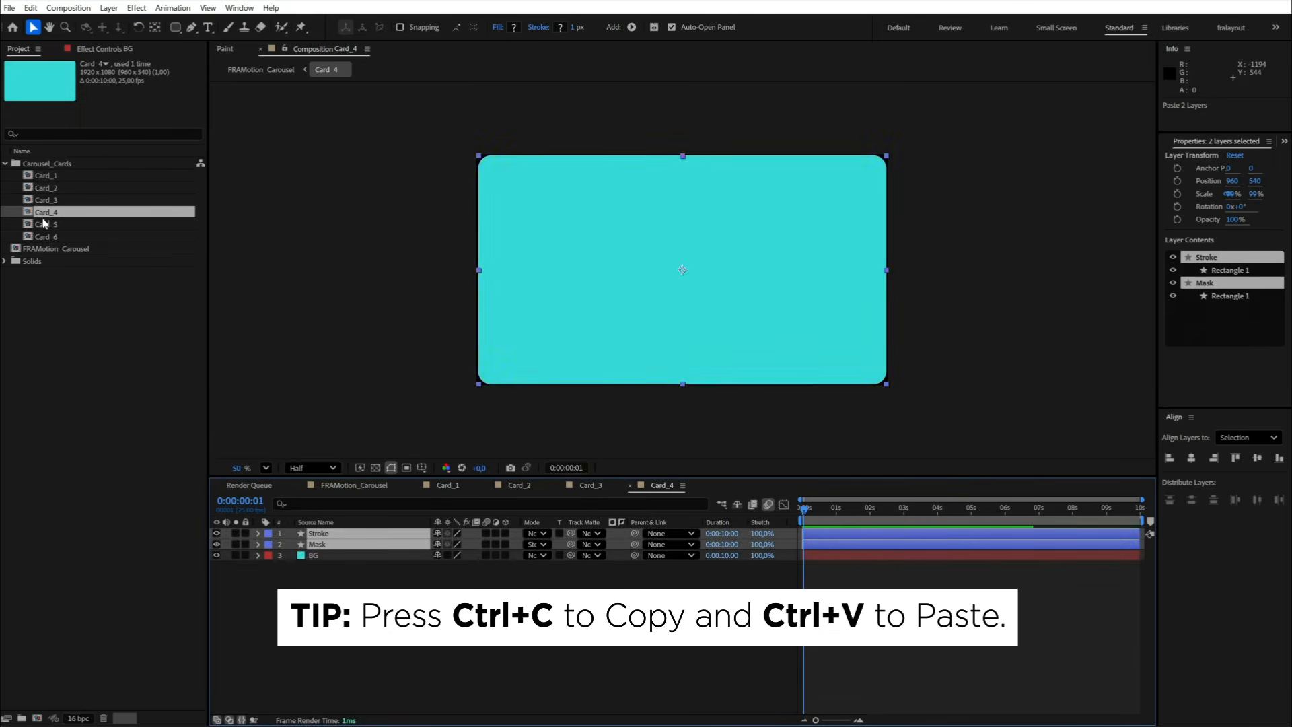
# Step: Paste the copied Stroke and Mask layers into the Card_5 and Card_6 compositions
pyautogui.doubleClick(43, 224)
pyautogui.hotkey('ctrl', 'v')
pyautogui.click(47, 237)
pyautogui.doubleClick(48, 239)
pyautogui.hotkey('ctrl', 'v')
pyautogui.press('F2')
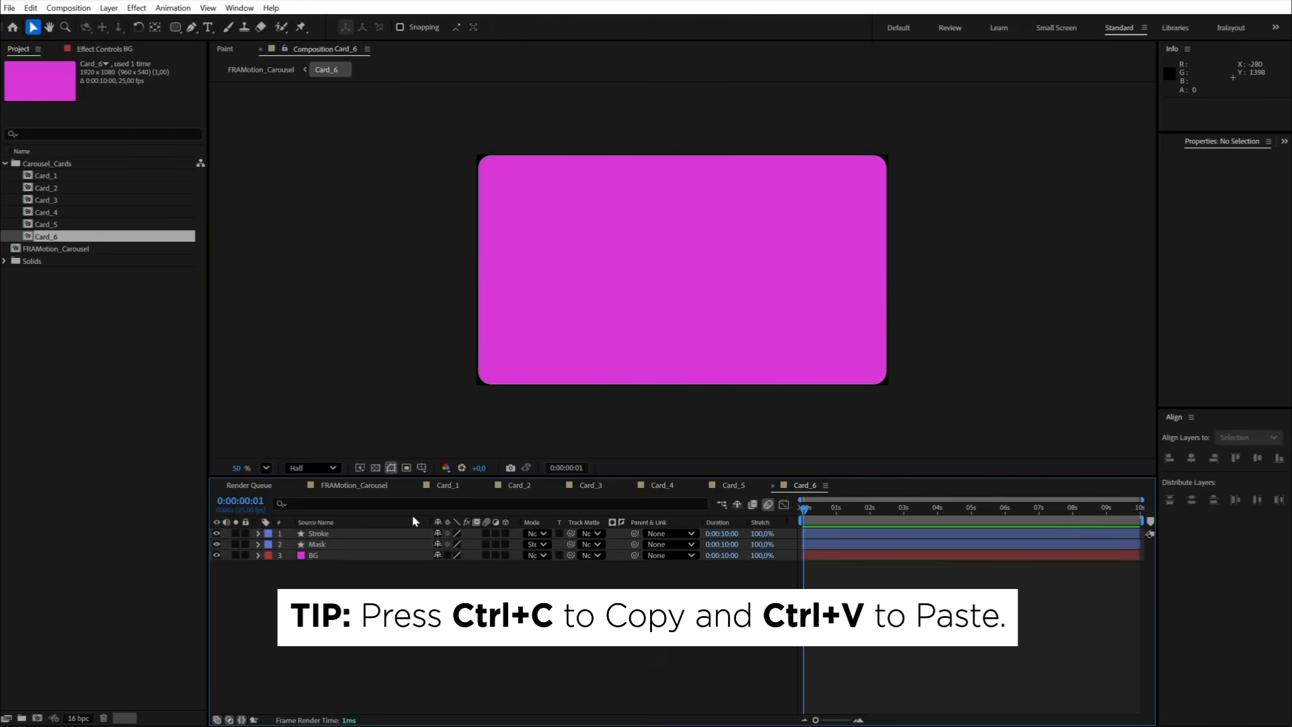
# Step: Review the Card_1 through Card_6 compositions one by one to check the pasted Stroke and Mask layers
pyautogui.click(447, 485)
pyautogui.click(519, 485)
pyautogui.click(591, 485)
pyautogui.click(662, 485)
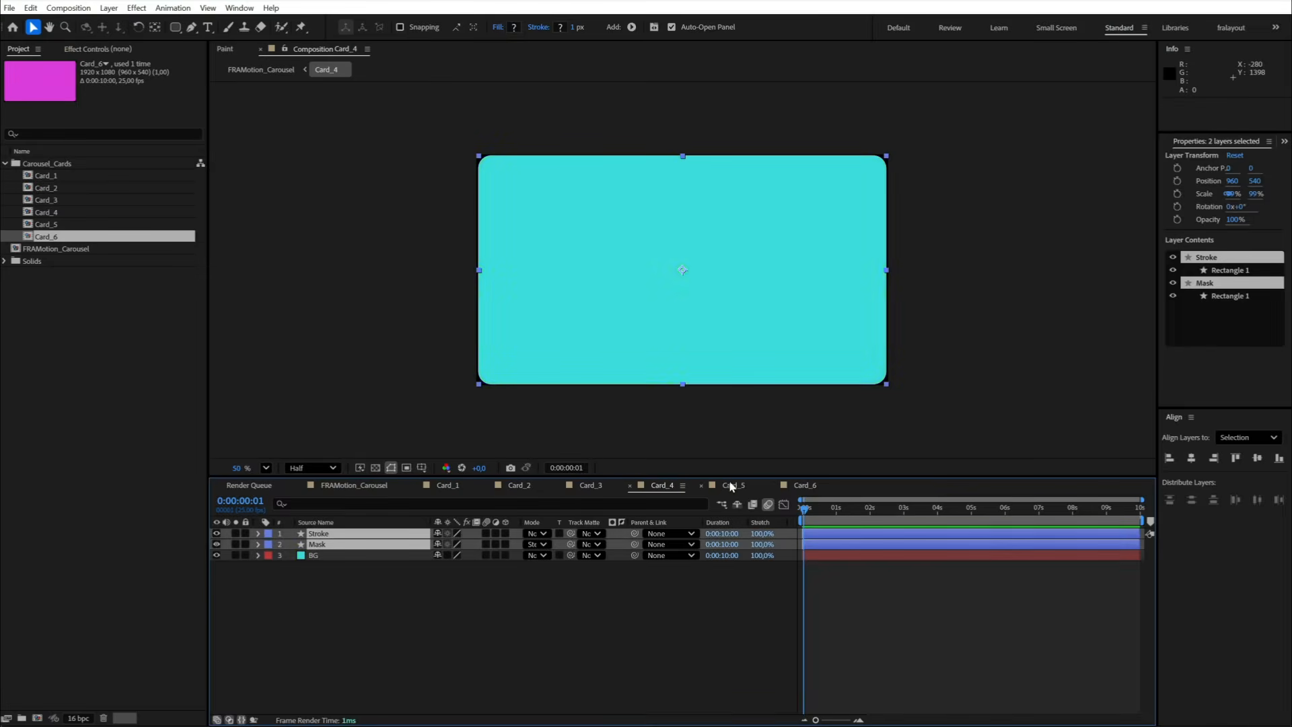
pyautogui.click(734, 485)
pyautogui.click(804, 485)
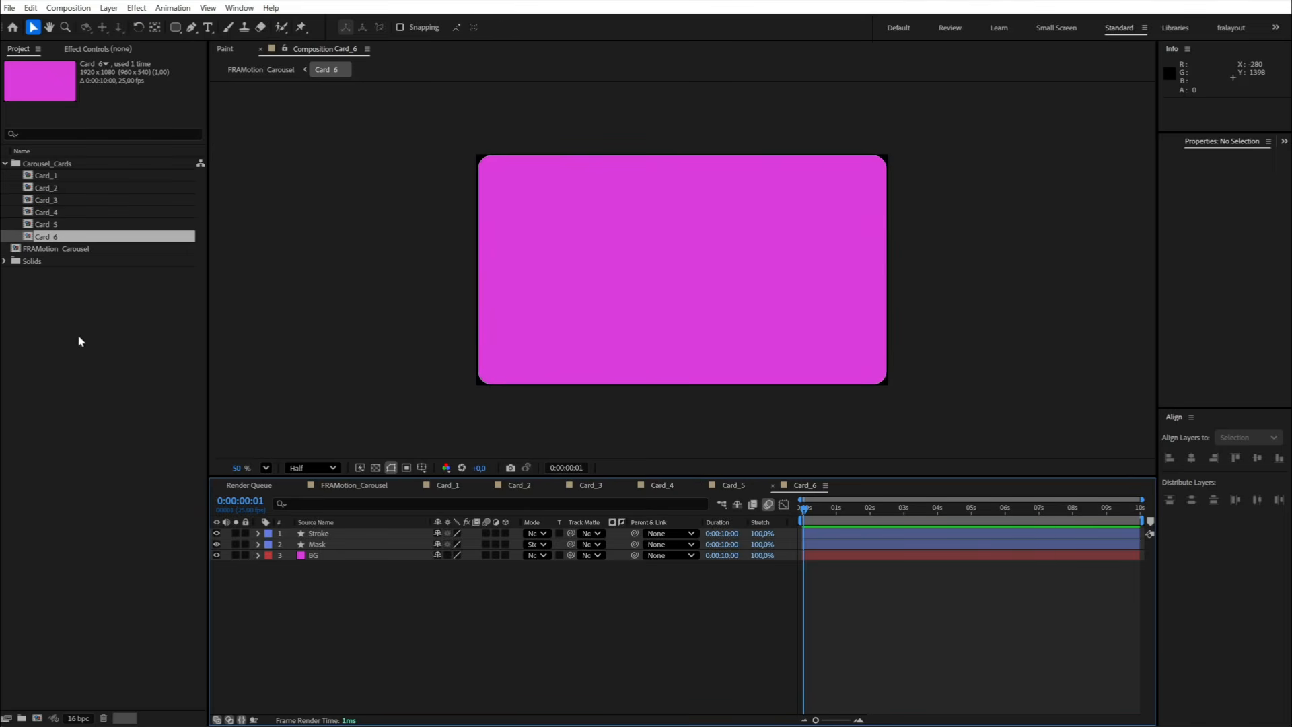
# Step: Import all eight JPG photos from the image folder into the project
pyautogui.rightClick(91, 322)
pyautogui.moveTo(121, 389)
pyautogui.click(276, 390)
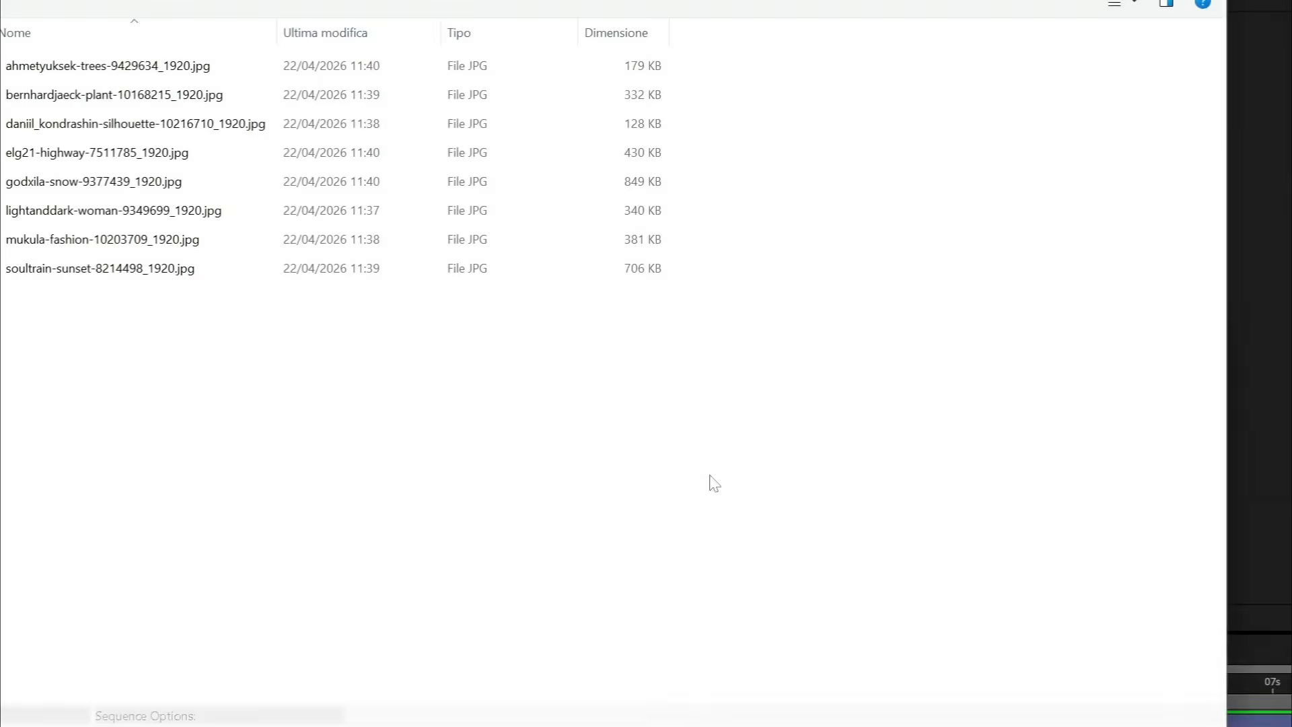
pyautogui.moveTo(313, 436); pyautogui.dragTo(189, 28)
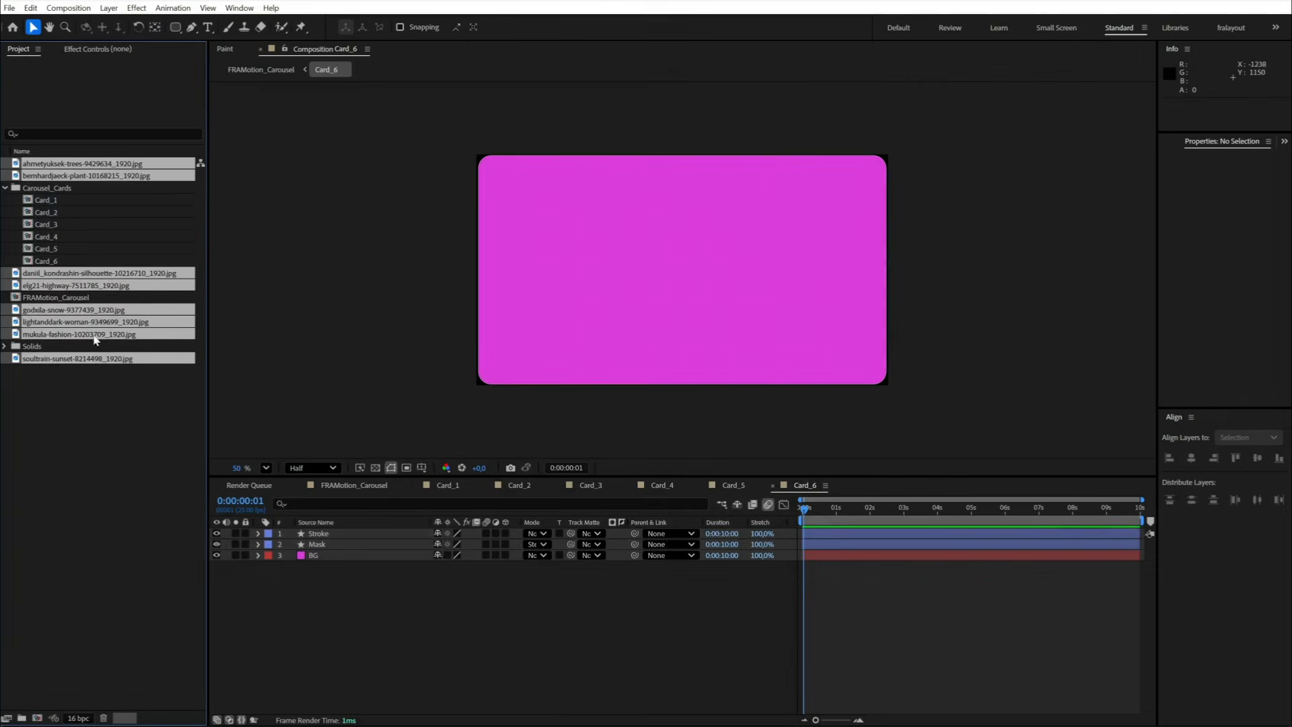
# Step: Group the imported photos in a new project folder named SOURCES
pyautogui.moveTo(23, 719); pyautogui.dragTo(22, 719)
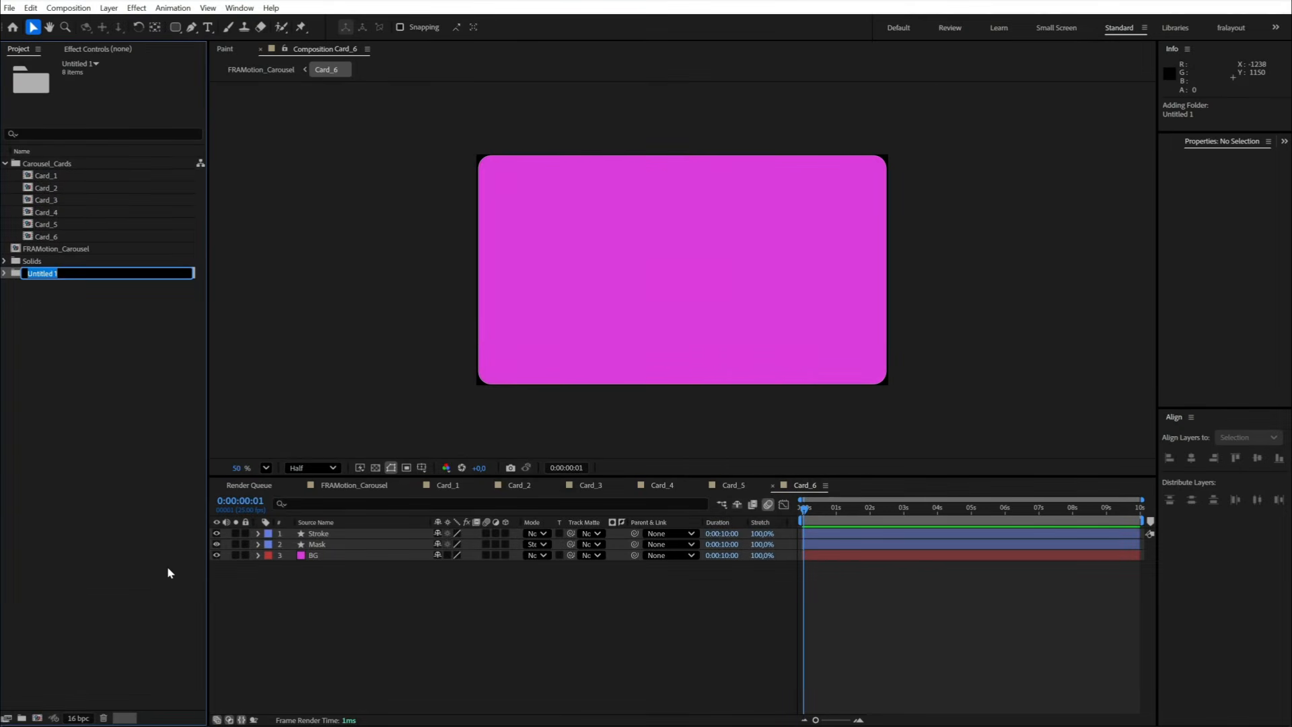
pyautogui.write('SOURCES')
pyautogui.press('Return')
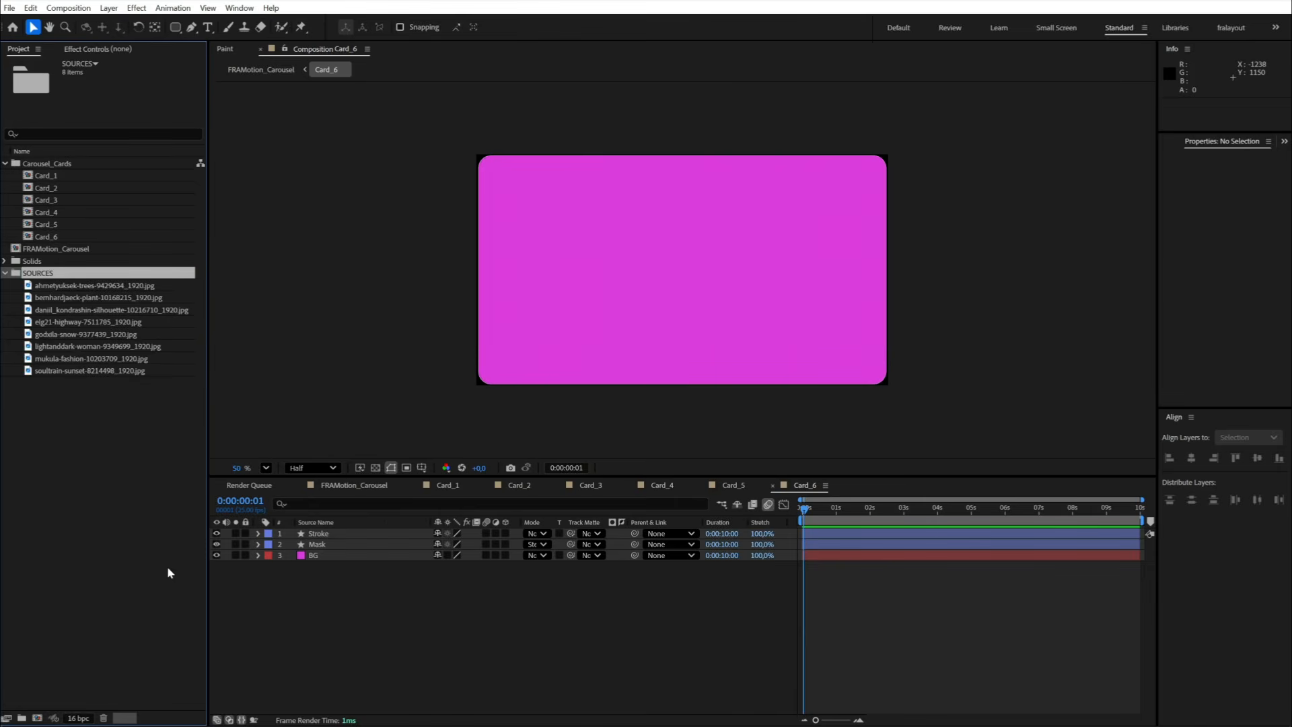
# Step: Place the silhouette photo between the Mask and BG layers in Card_1 and adjust its vertical position in the card
pyautogui.click(447, 485)
pyautogui.click(98, 297)
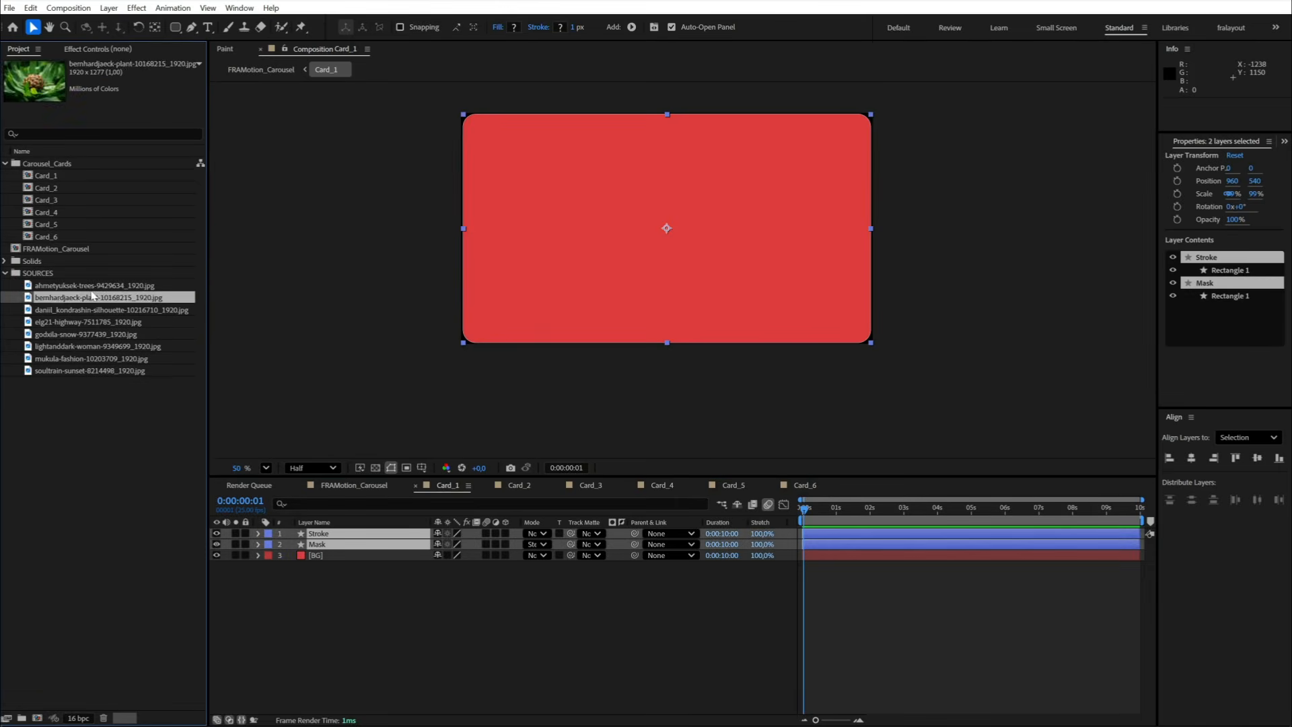
pyautogui.click(82, 288)
pyautogui.moveTo(86, 309); pyautogui.dragTo(356, 559)
pyautogui.moveTo(794, 348); pyautogui.dragTo(794, 323)
# Step: Add the highway photo beneath the Mask layer in Card_2, enlarge it slightly and move it to position 960, 406
pyautogui.click(518, 485)
pyautogui.moveTo(76, 322); pyautogui.dragTo(357, 558)
pyautogui.moveTo(888, 270); pyautogui.dragTo(907, 270)
pyautogui.moveTo(886, 328); pyautogui.dragTo(886, 281)
# Step: Add the snow photo beneath the Mask layer in Card_3, scale it to about 113% and move it to position 960, 670
pyautogui.click(590, 484)
pyautogui.click(101, 333)
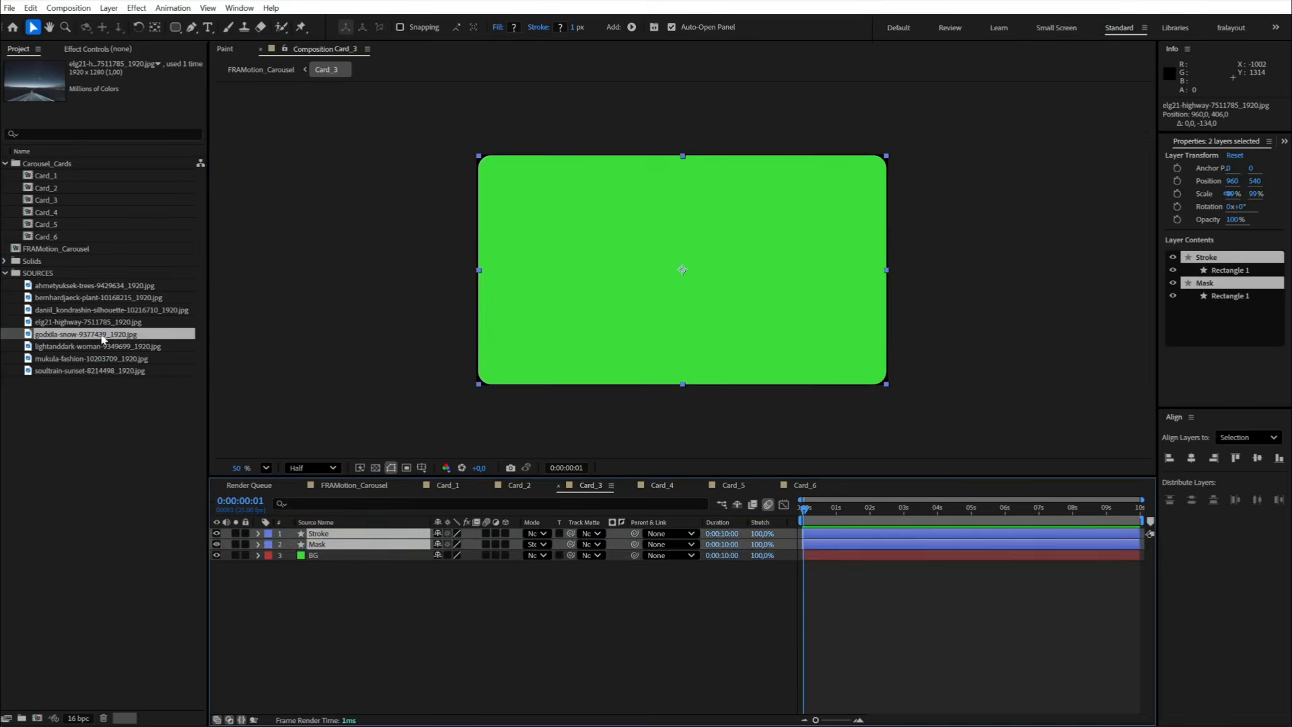
pyautogui.moveTo(101, 334); pyautogui.dragTo(325, 596)
pyautogui.moveTo(885, 425); pyautogui.dragTo(918, 448)
pyautogui.moveTo(880, 395); pyautogui.dragTo(860, 427)
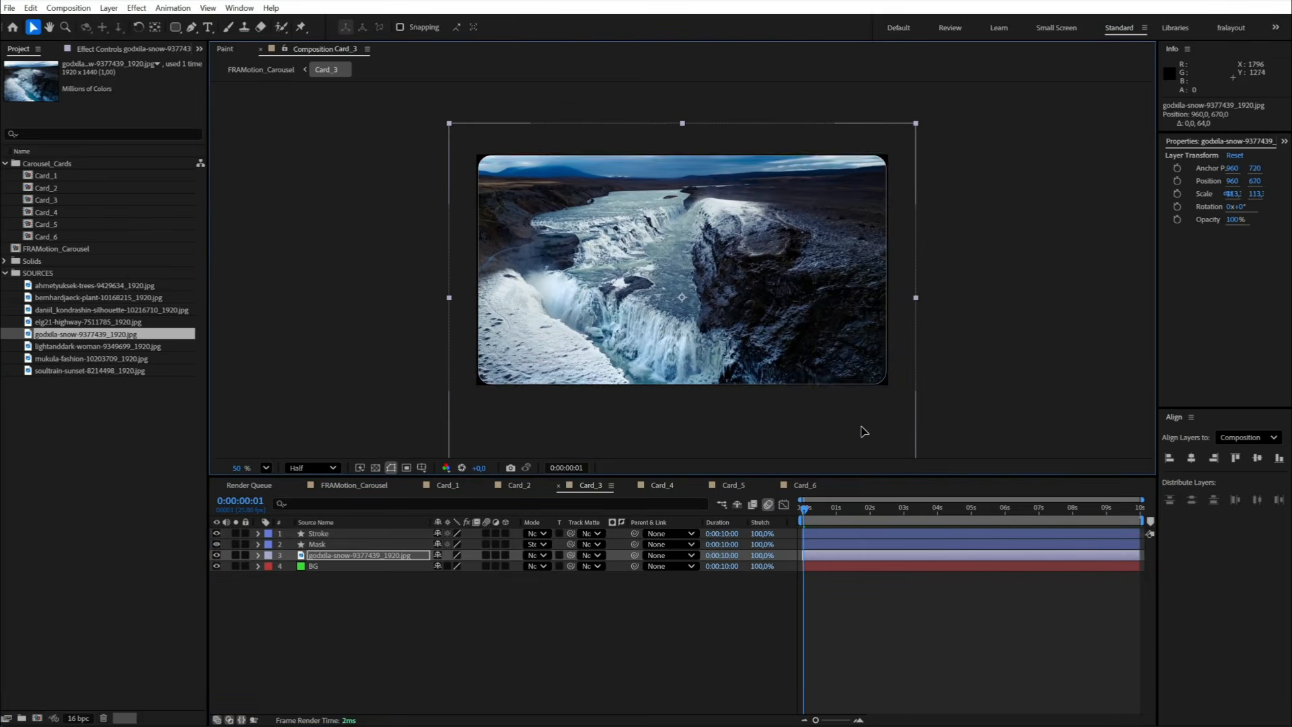
# Step: Place the woman, fashion and sunset photos beneath the Mask layers of Card_4, Card_5 and Card_6 respectively, fitting each to its card
pyautogui.click(661, 484)
pyautogui.moveTo(107, 345); pyautogui.dragTo(370, 556)
pyautogui.click(733, 485)
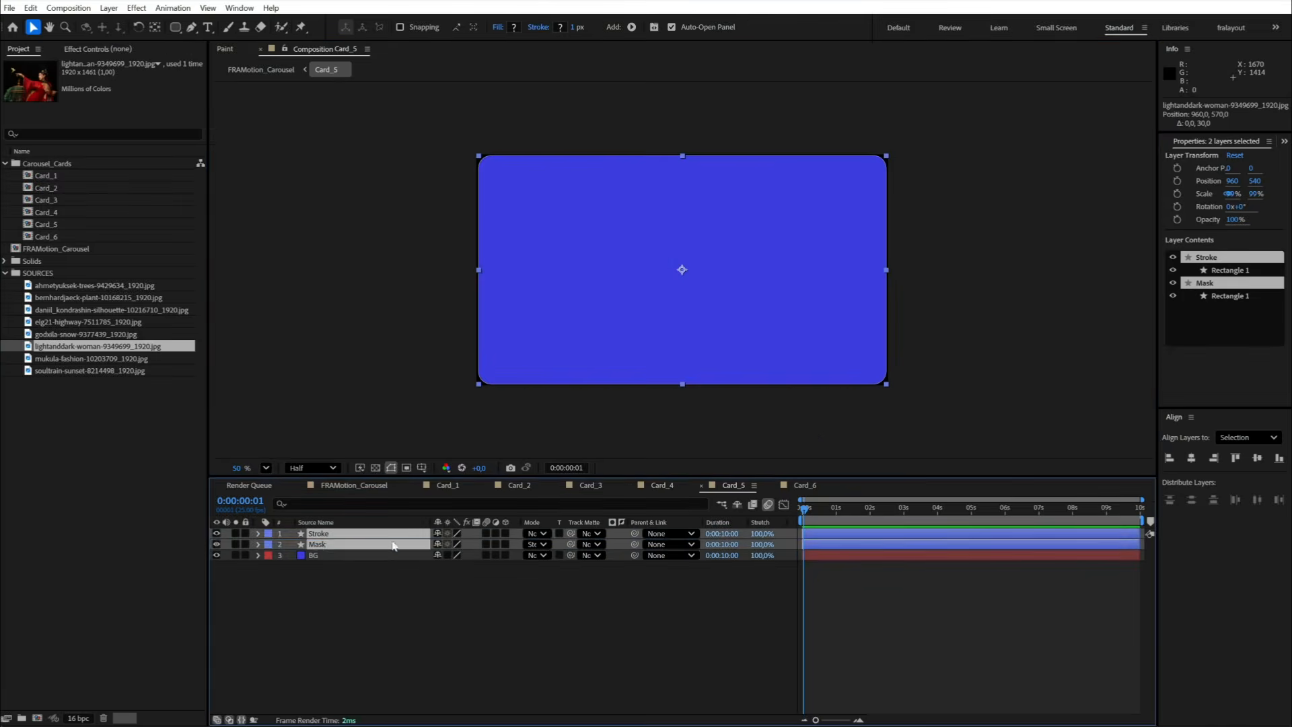
pyautogui.moveTo(101, 358); pyautogui.dragTo(346, 576)
pyautogui.moveTo(819, 269); pyautogui.dragTo(891, 335)
pyautogui.click(804, 485)
pyautogui.moveTo(101, 370); pyautogui.dragTo(343, 548)
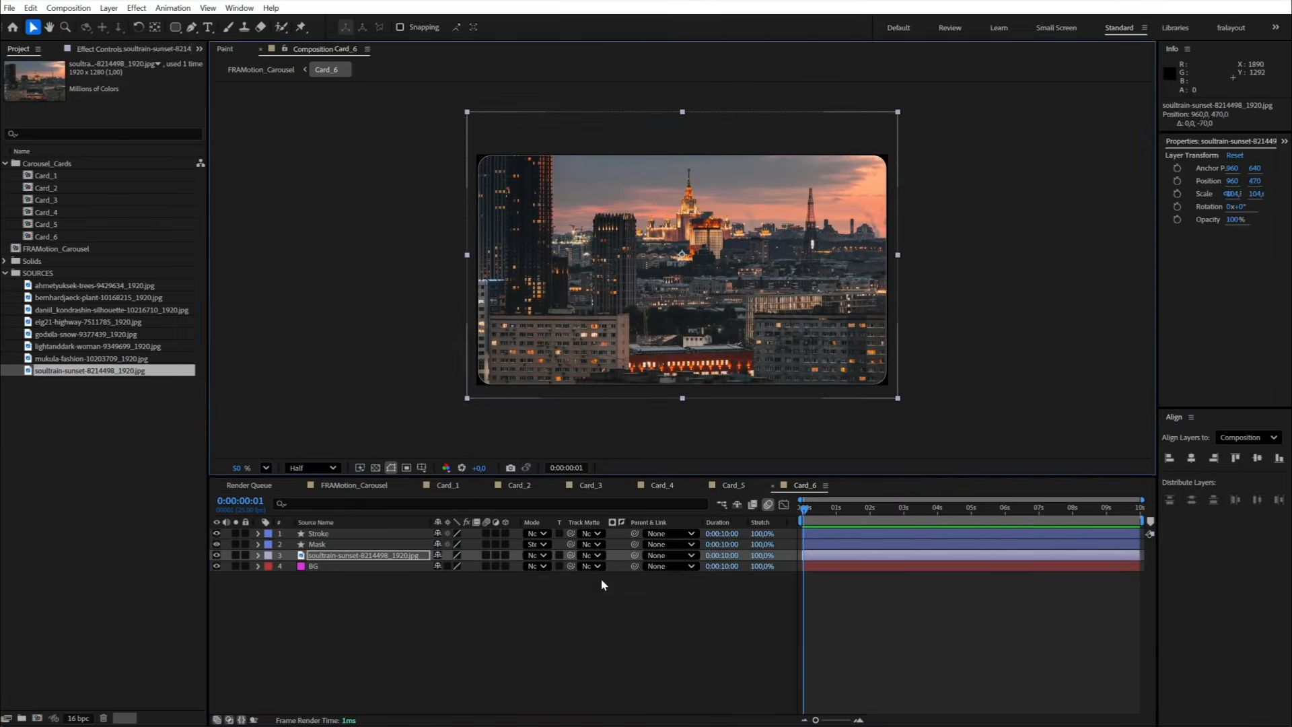
# Step: Set the Spacing X slider of CAROUSEL_CTRL to 500 in the FRAMotion_Carousel composition
pyautogui.click(363, 485)
pyautogui.click(326, 543)
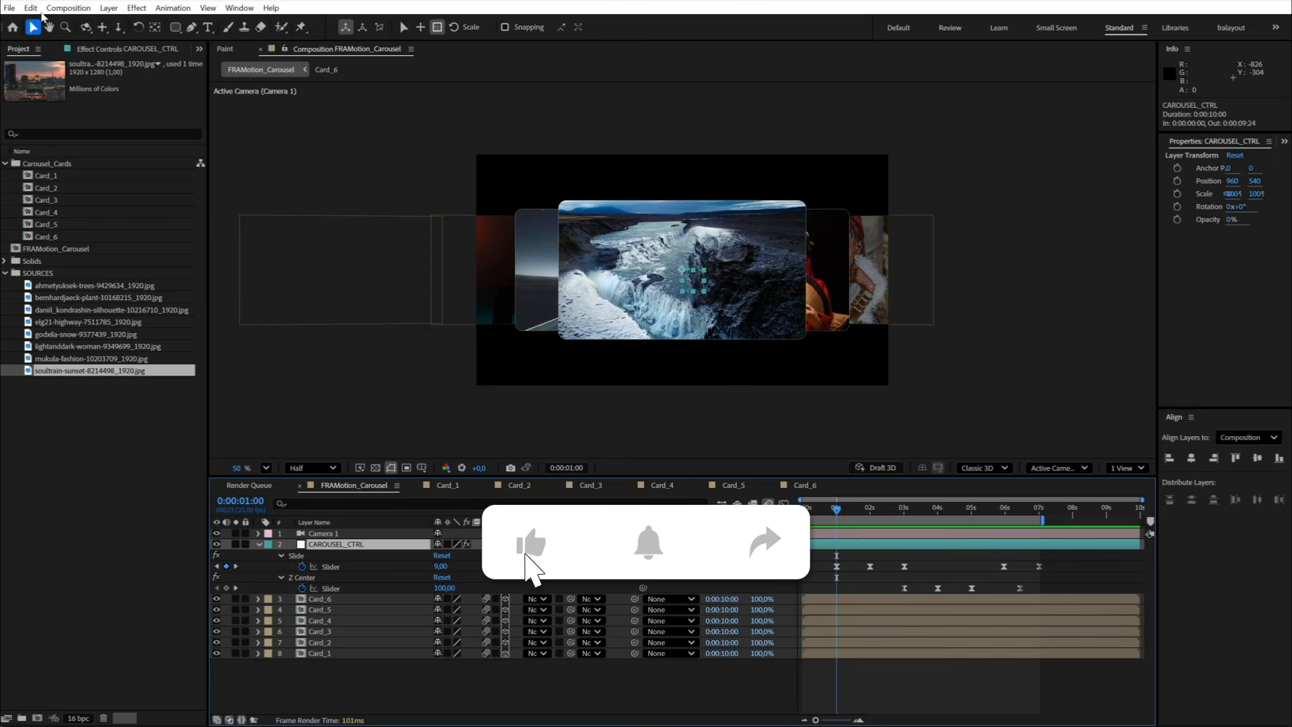
pyautogui.click(121, 49)
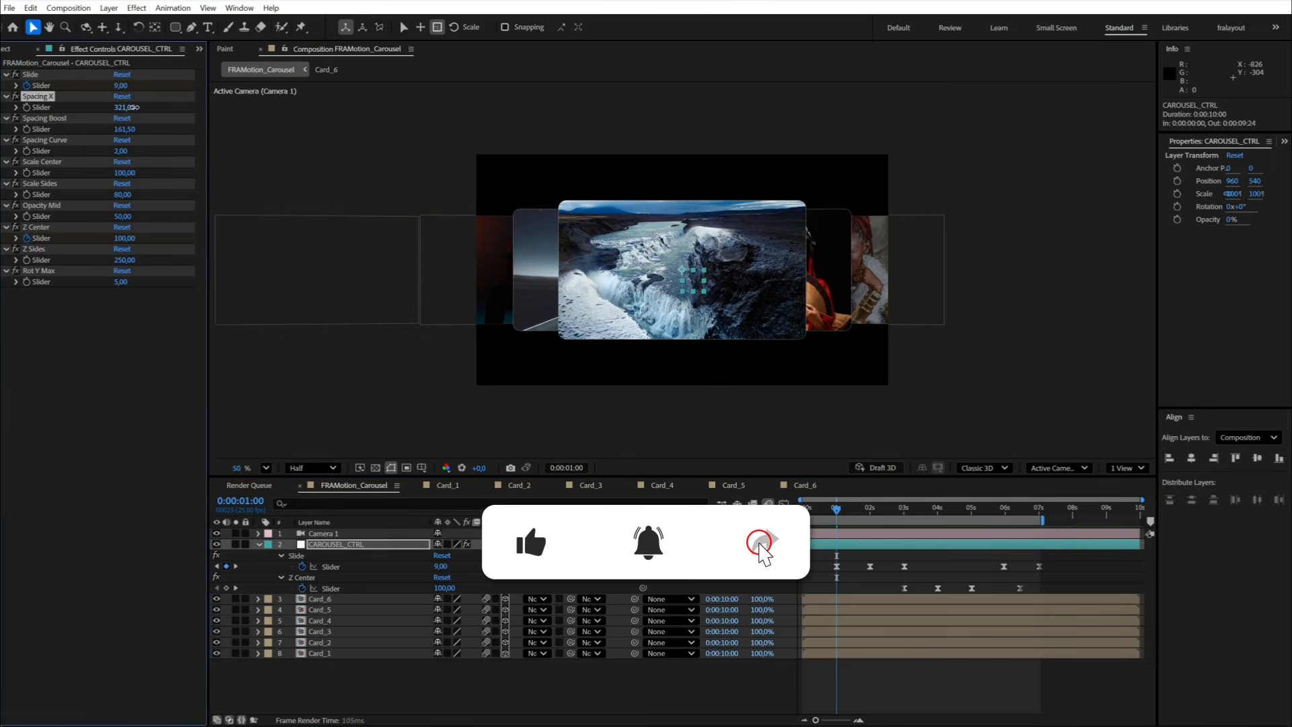
pyautogui.moveTo(133, 107); pyautogui.dragTo(213, 110)
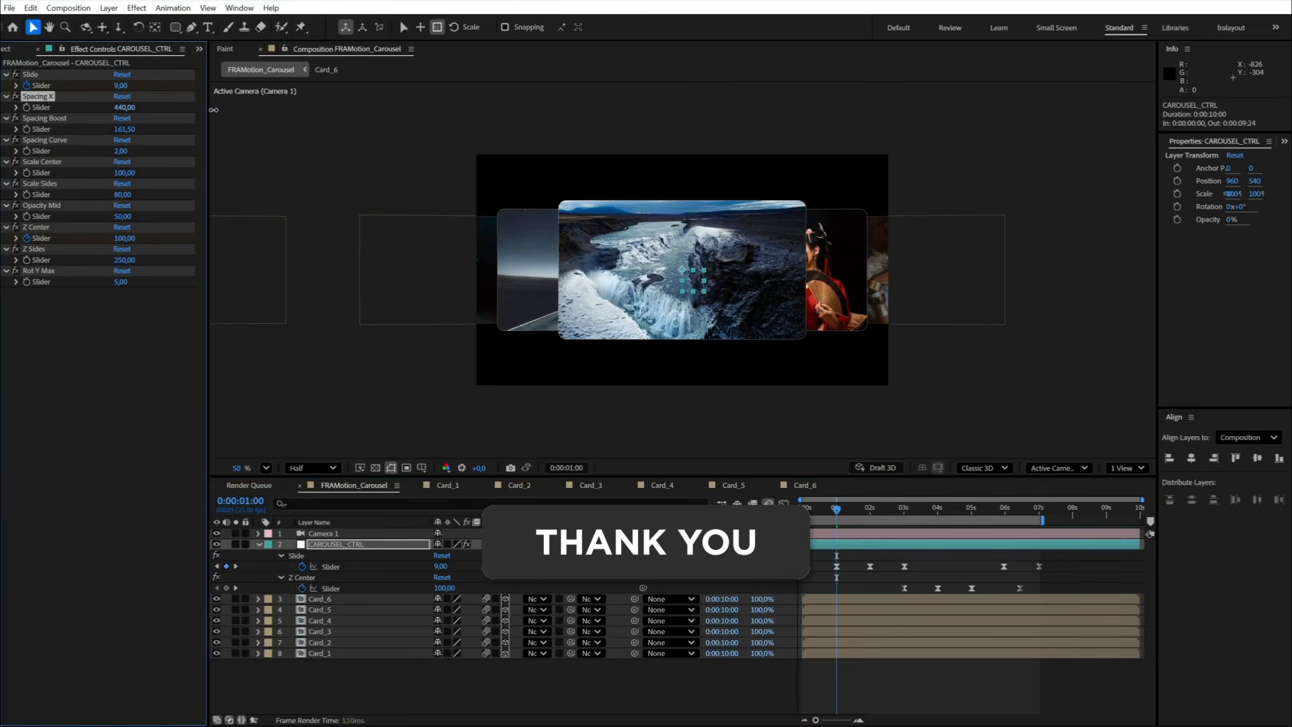
pyautogui.write('500')
pyautogui.press('Return')
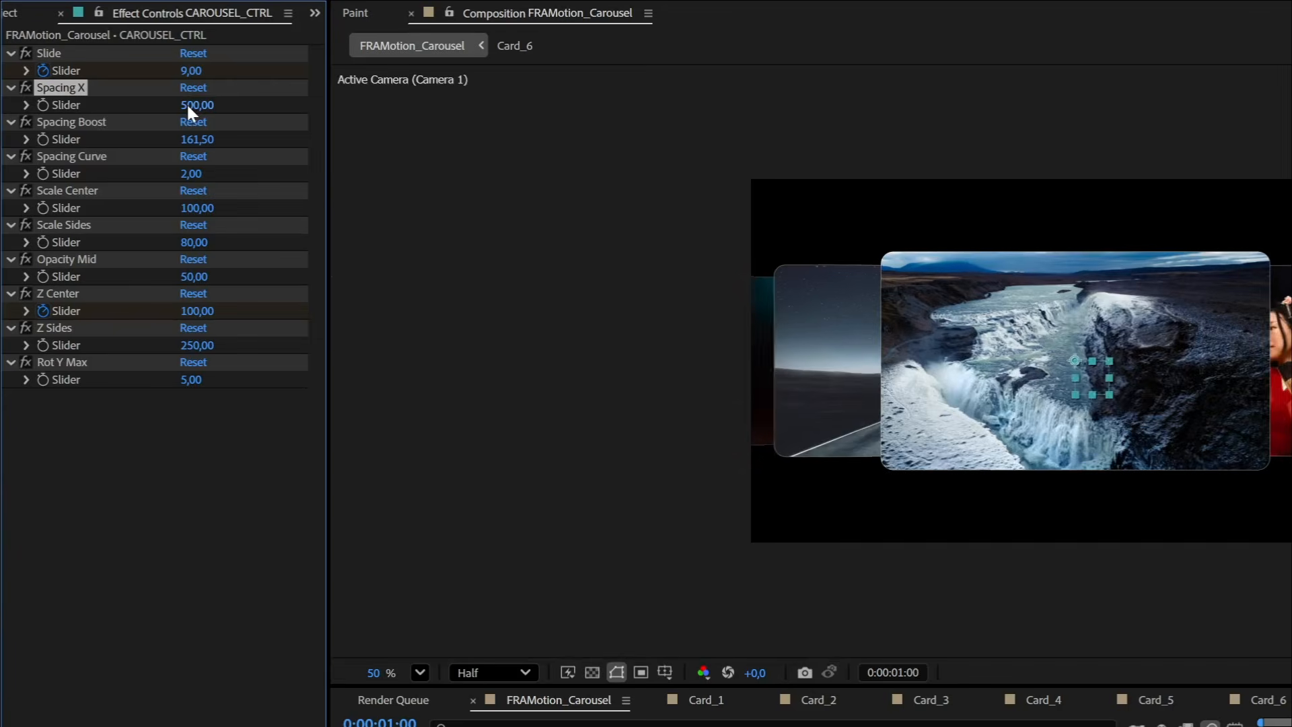
# Step: Set the Spacing Boost slider of CAROUSEL_CTRL to 300 with the first frame in view
pyautogui.press('space')
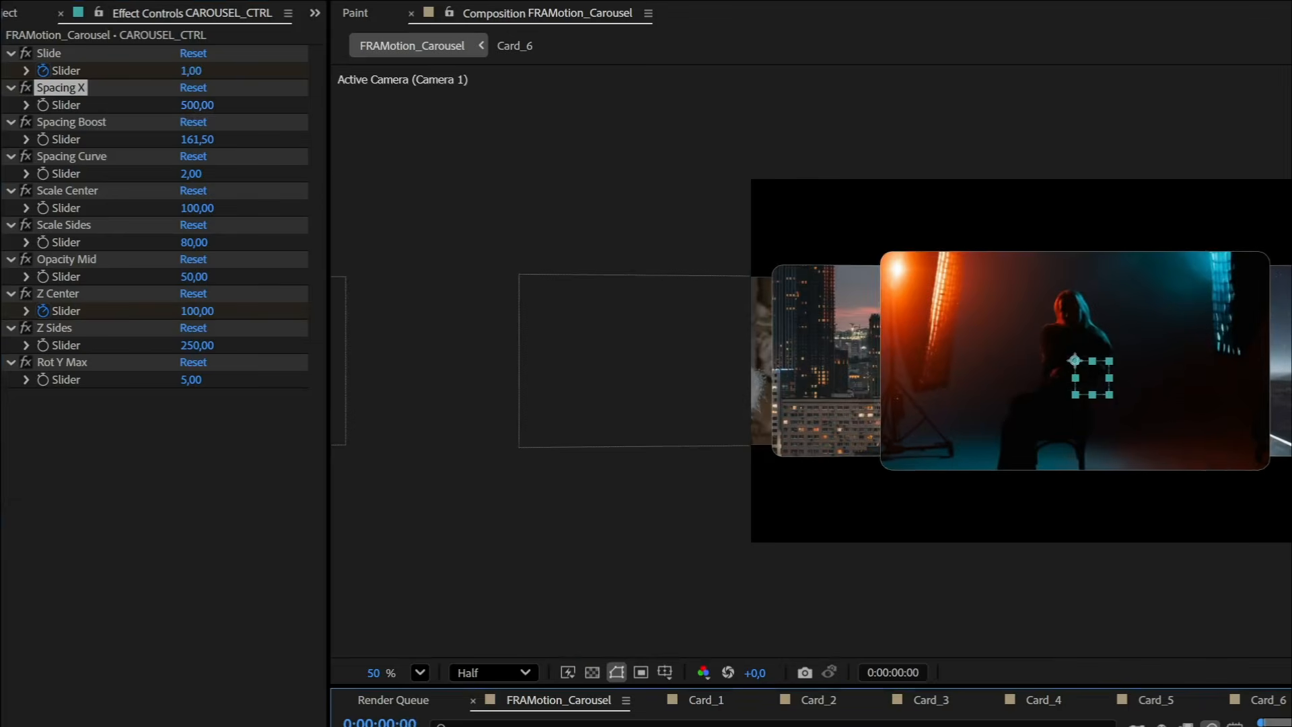
pyautogui.moveTo(194, 141); pyautogui.dragTo(269, 147)
pyautogui.click(200, 138)
pyautogui.write('30')
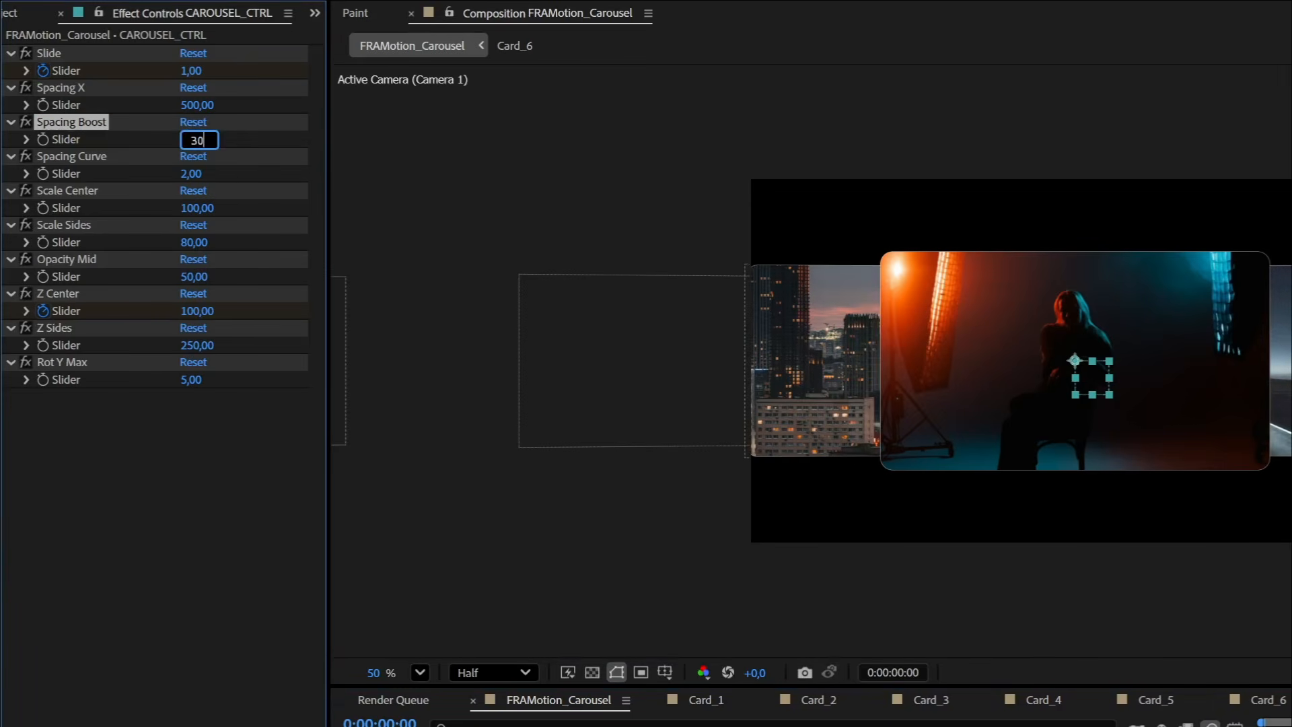
pyautogui.write('0')
pyautogui.press('Return')
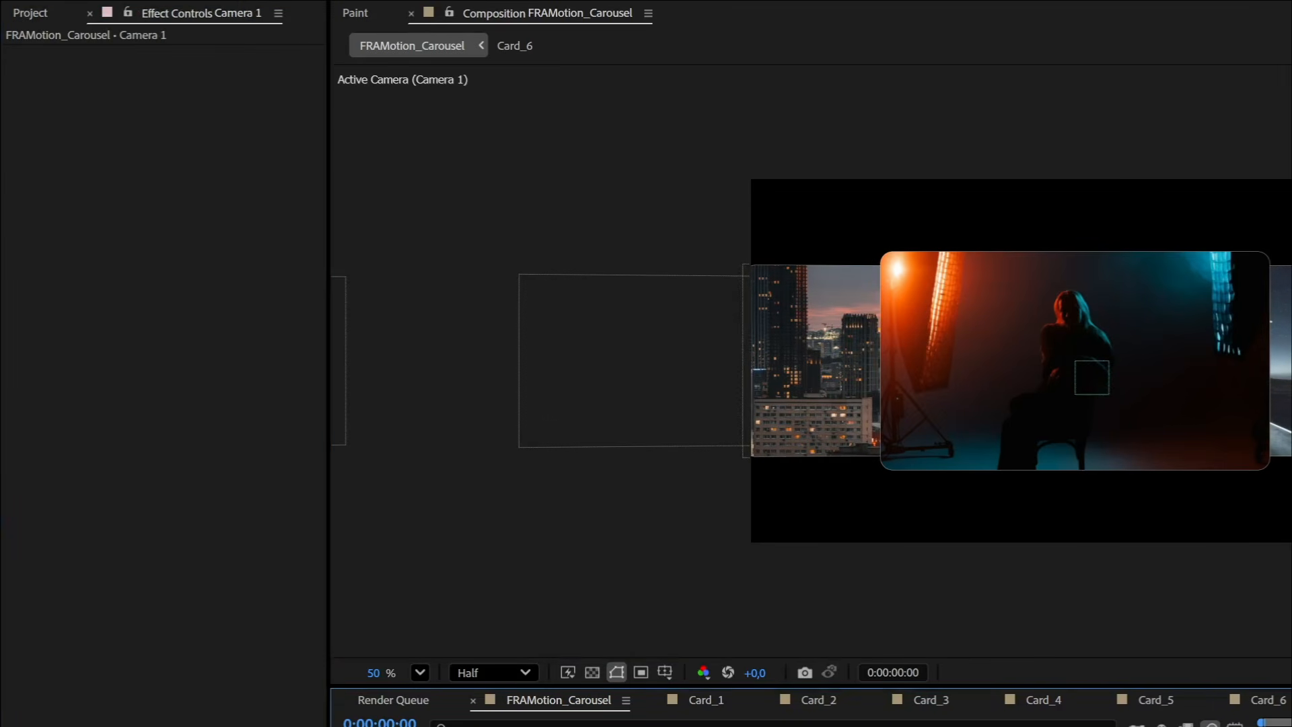
# Step: Move Camera 1 back to a Z position of about -6510.7 and preview the carousel animation
pyautogui.moveTo(490, 565); pyautogui.dragTo(348, 571)
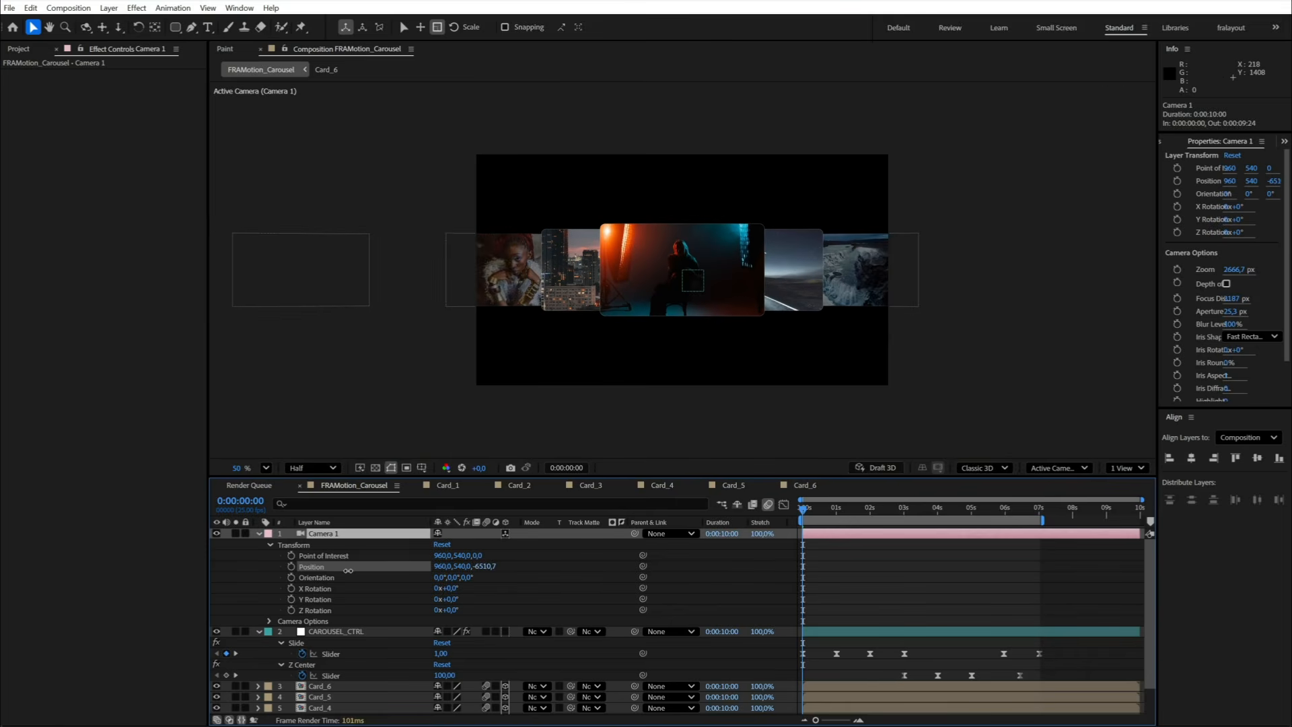
pyautogui.press('space')
pyautogui.press('space')
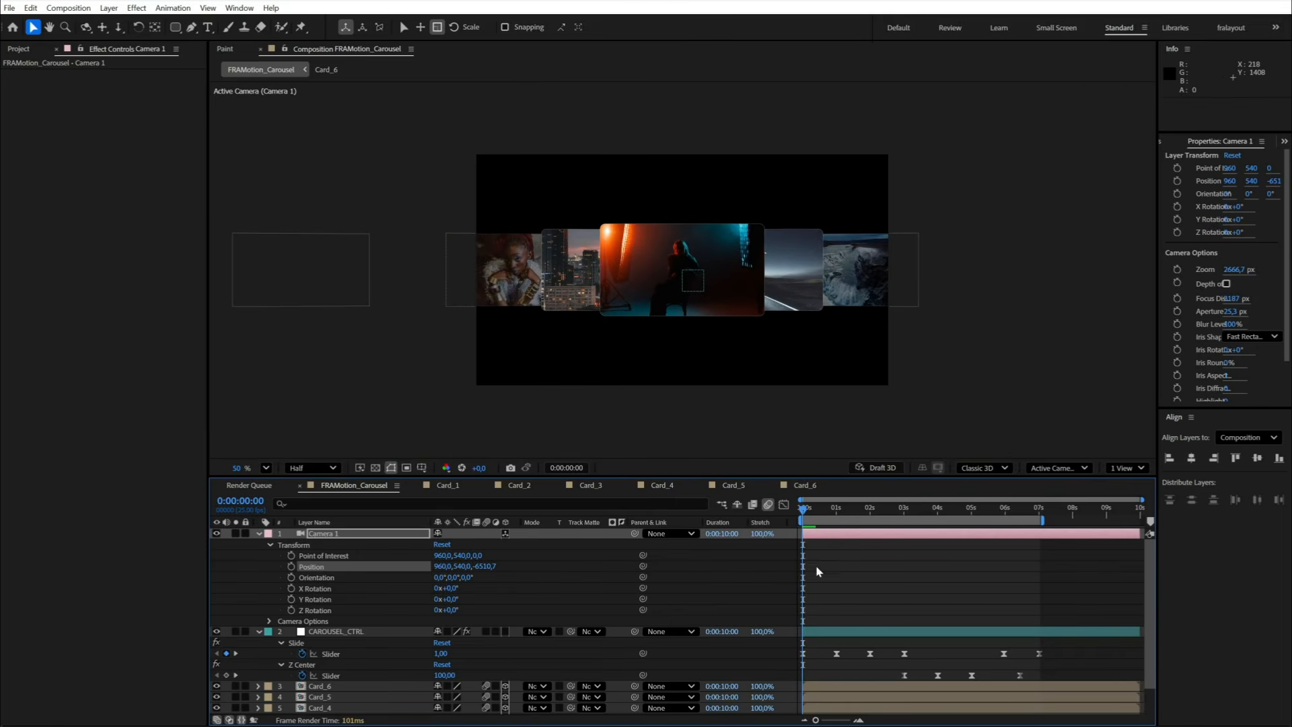
pyautogui.press('space')
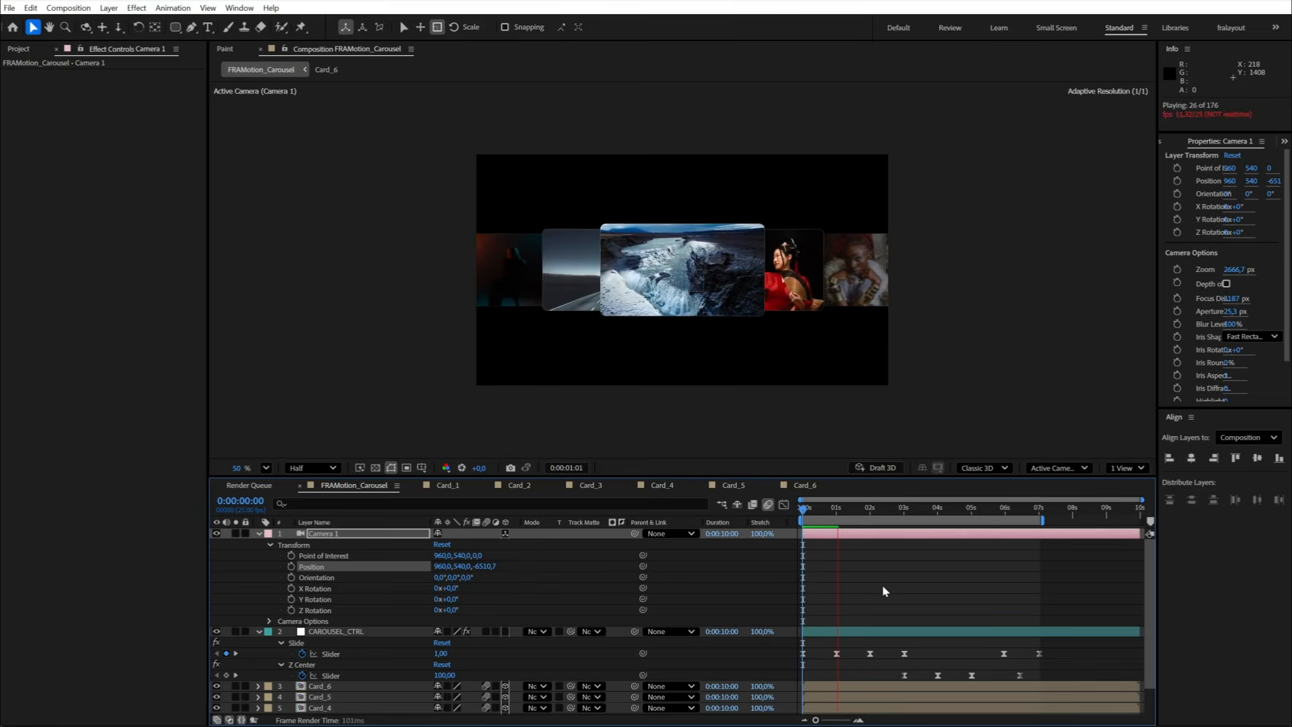
pyautogui.click(835, 510)
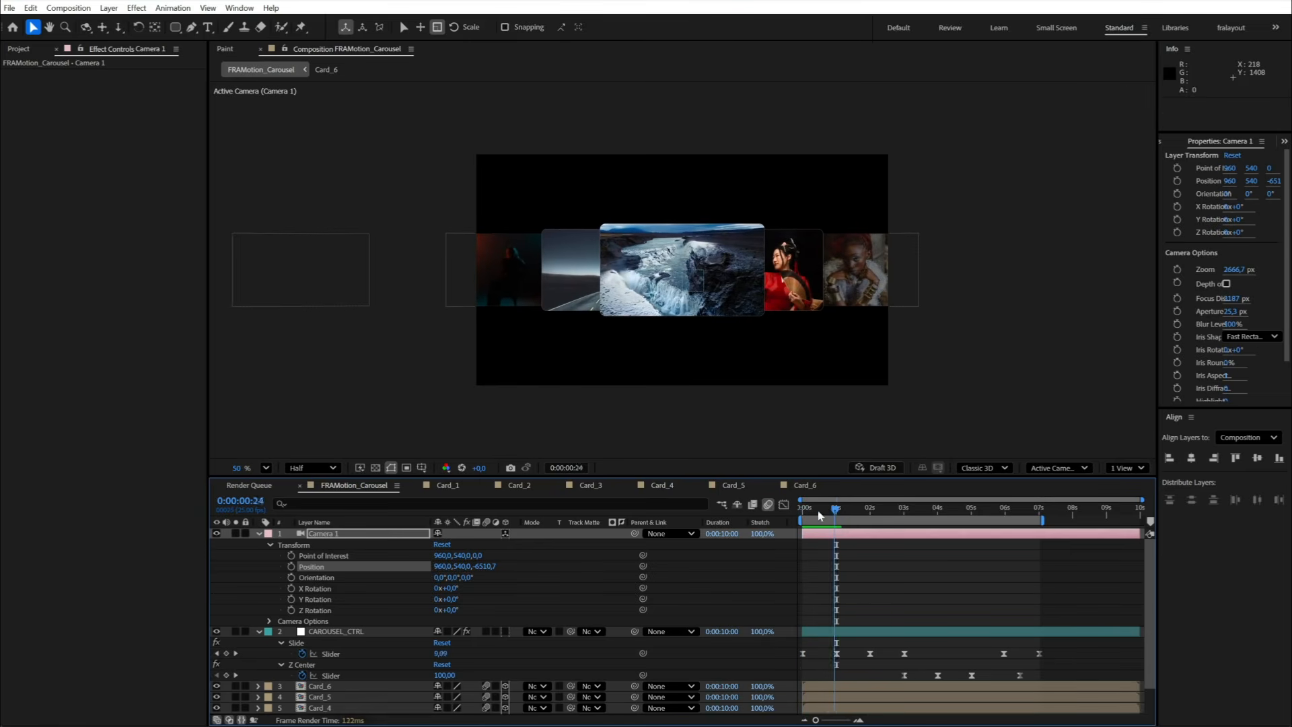
pyautogui.press('space')
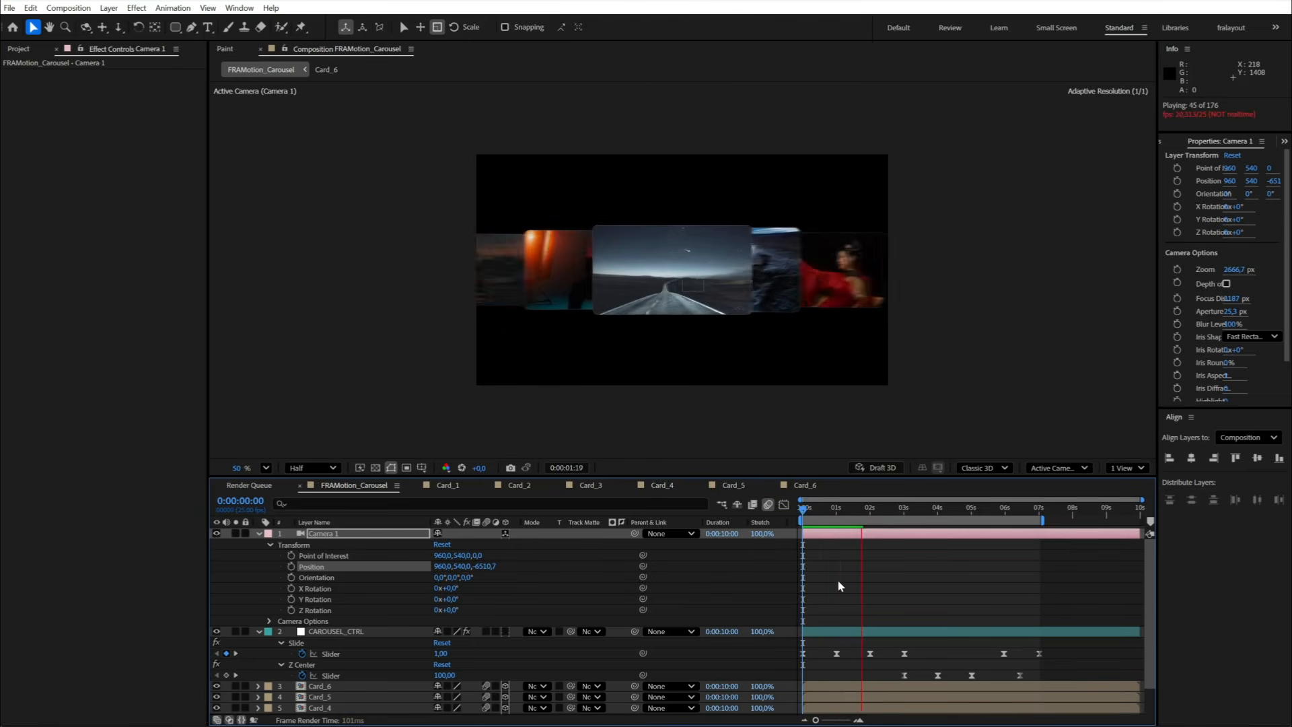
# Step: Set the Rot Y Max slider of CAROUSEL_CTRL to 40 at the one-second mark and preview the animation
pyautogui.click(837, 510)
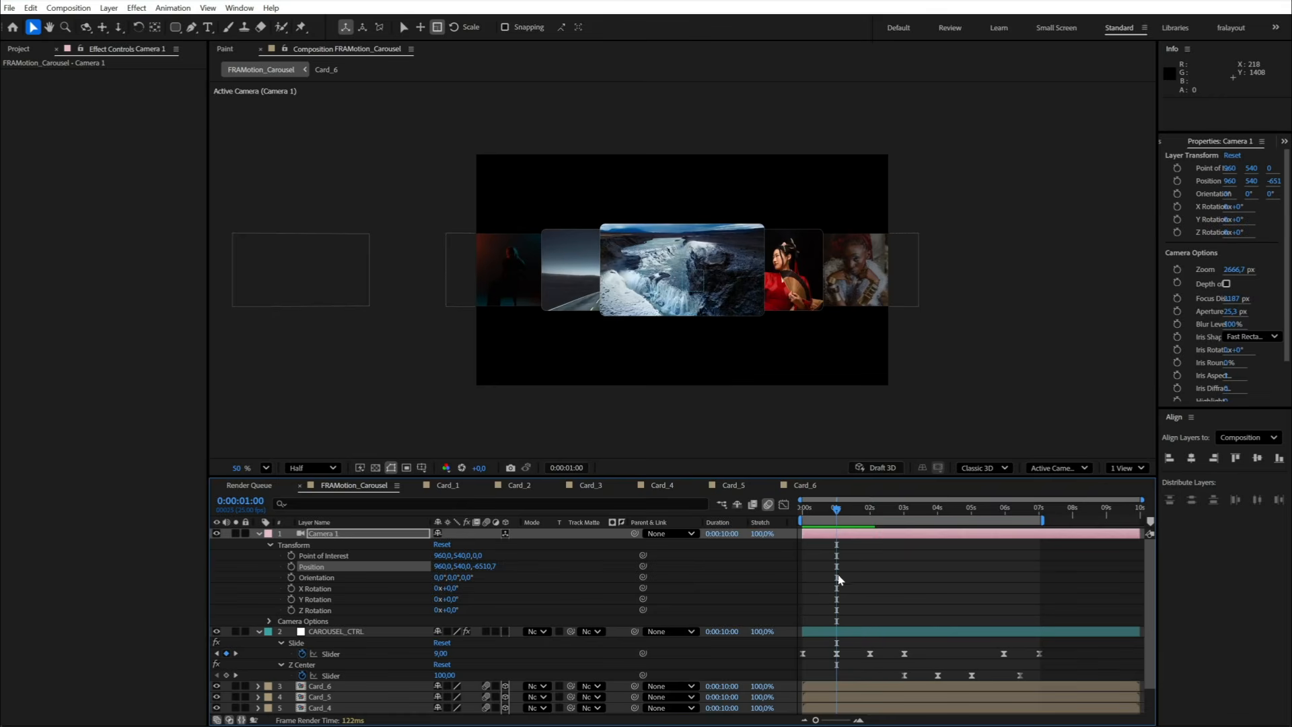
pyautogui.click(303, 632)
pyautogui.click(117, 281)
pyautogui.write('10')
pyautogui.press('Return')
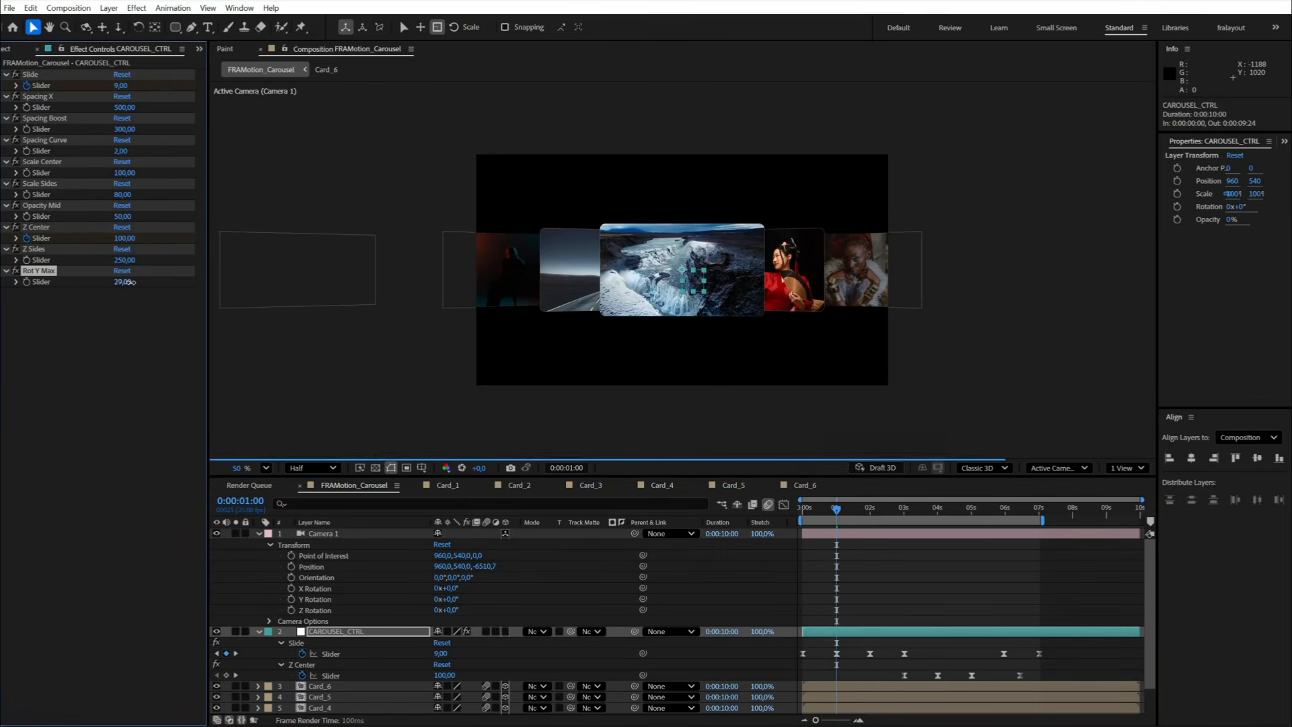
pyautogui.moveTo(130, 282); pyautogui.dragTo(141, 282)
pyautogui.press('space')
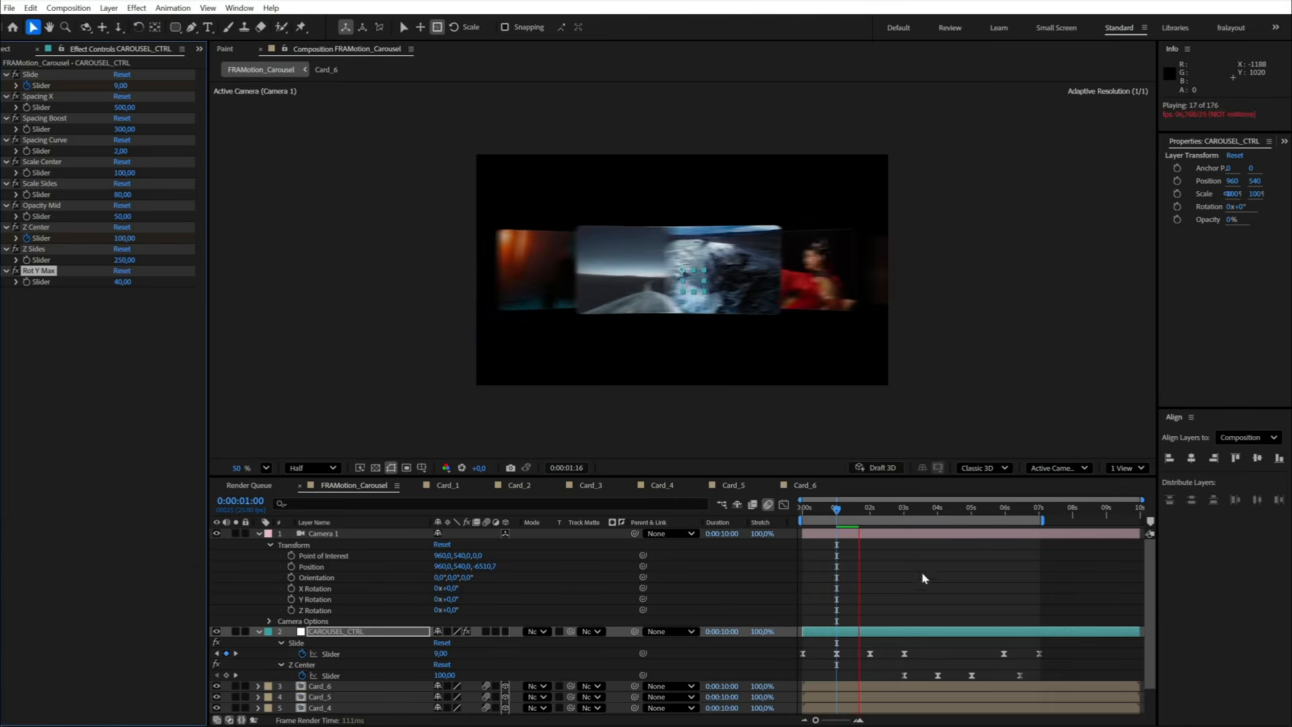
pyautogui.moveTo(838, 510); pyautogui.dragTo(789, 514)
pyautogui.press('space')
# Step: Open Card_5 at the three-second mark and draw a rounded rectangle of about 704 by 438 px over the photo's left side
pyautogui.scroll(1, 686, 335)
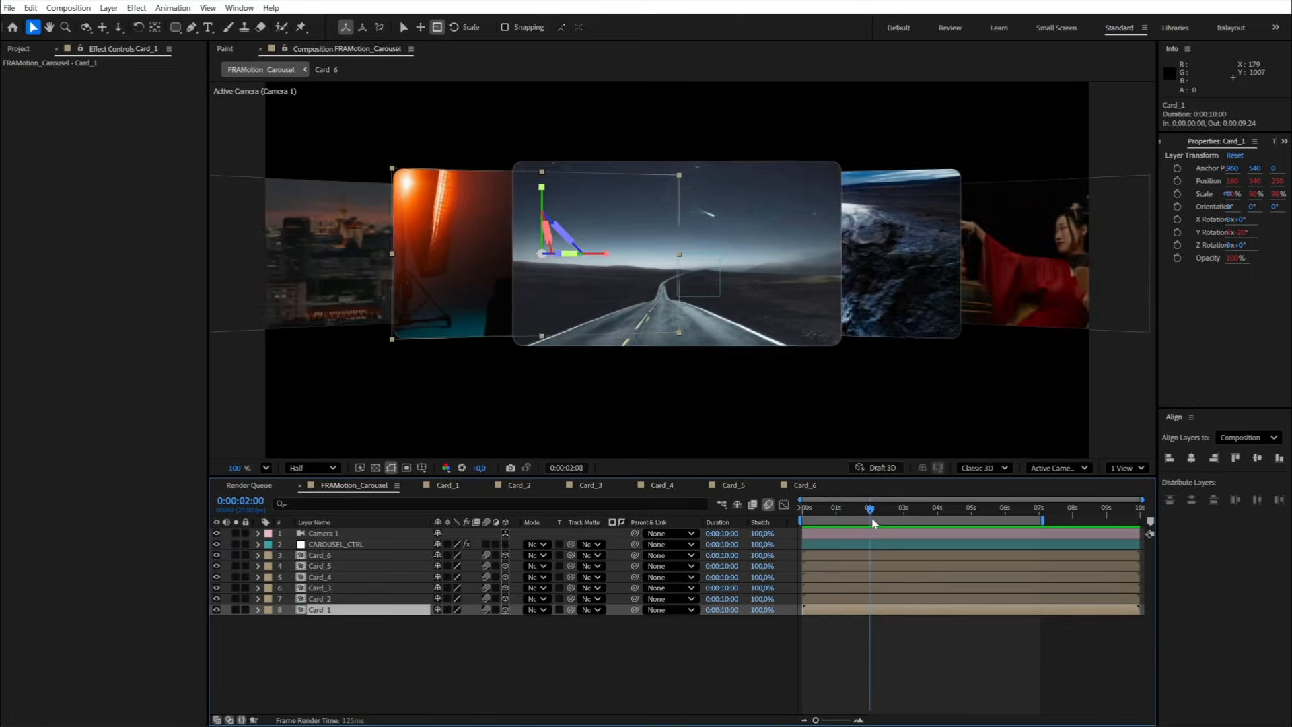
pyautogui.moveTo(871, 520); pyautogui.dragTo(908, 523)
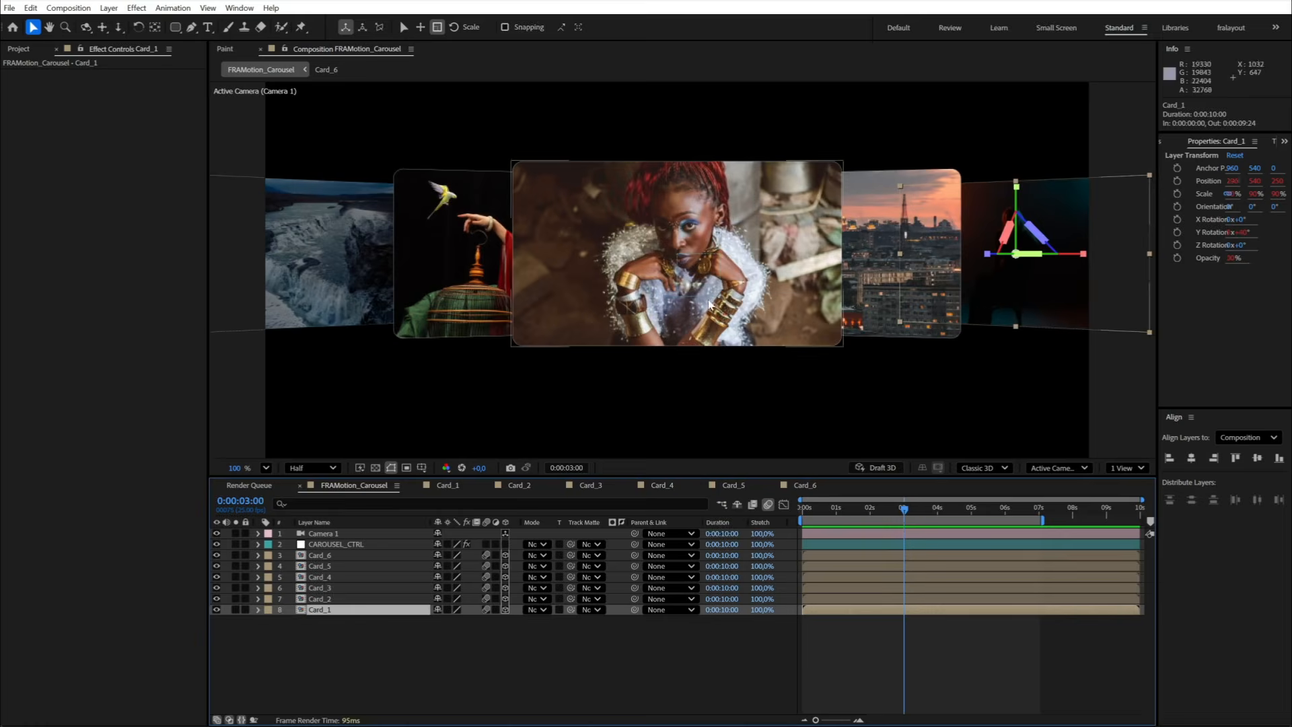
pyautogui.doubleClick(595, 313)
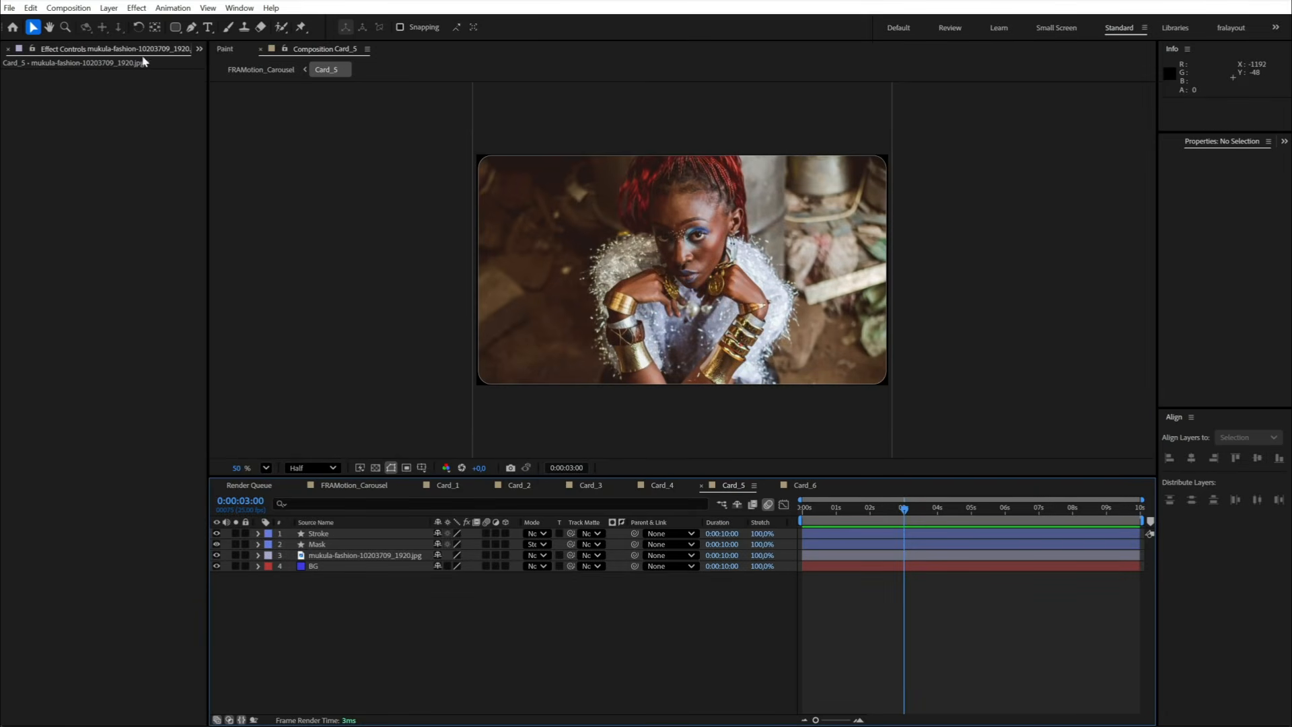
pyautogui.click(177, 28)
pyautogui.moveTo(501, 229); pyautogui.dragTo(652, 322)
pyautogui.click(330, 535)
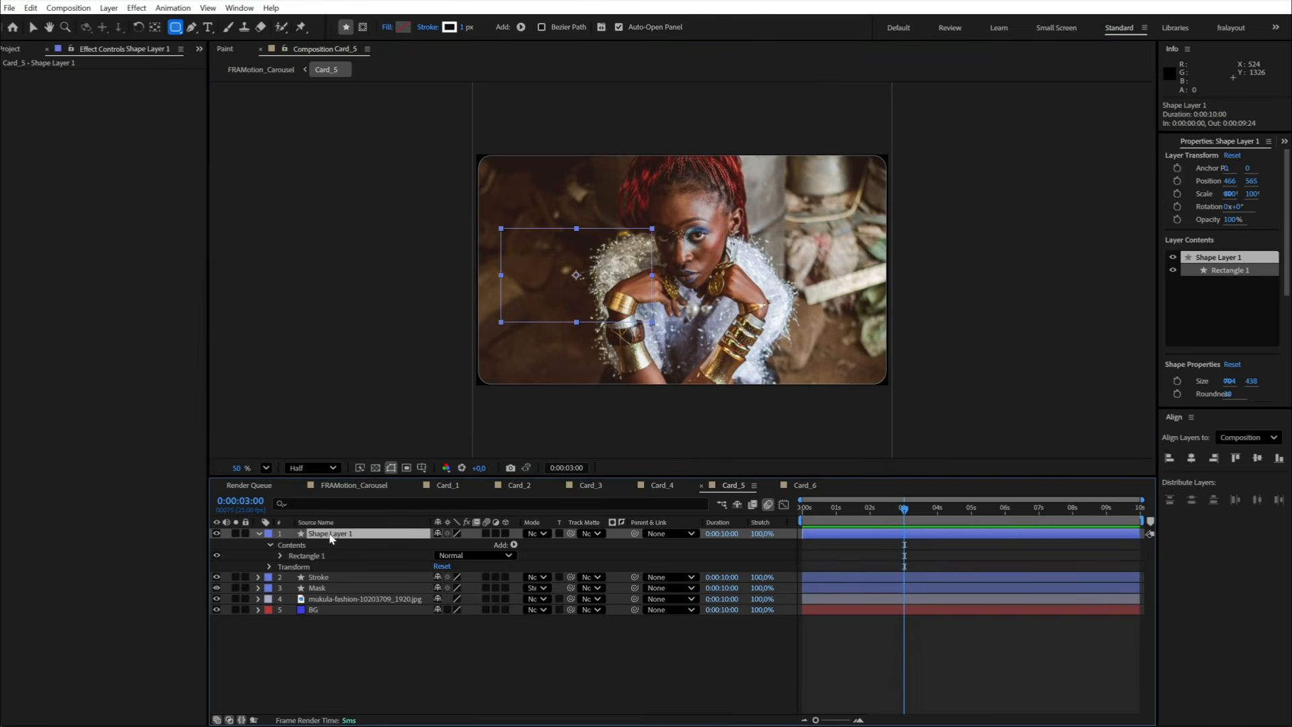
# Step: Set the new rectangle's fill to the near-black colour 080808
pyautogui.click(403, 26)
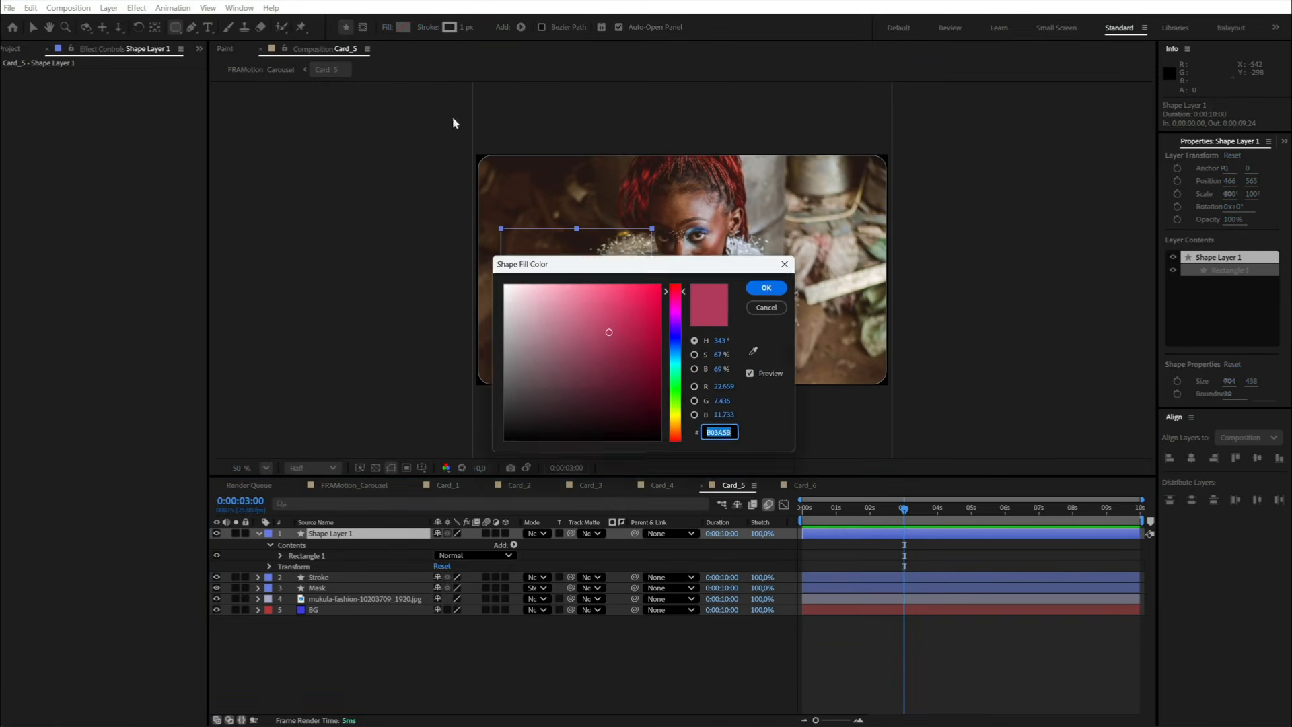
pyautogui.moveTo(557, 369); pyautogui.dragTo(478, 438)
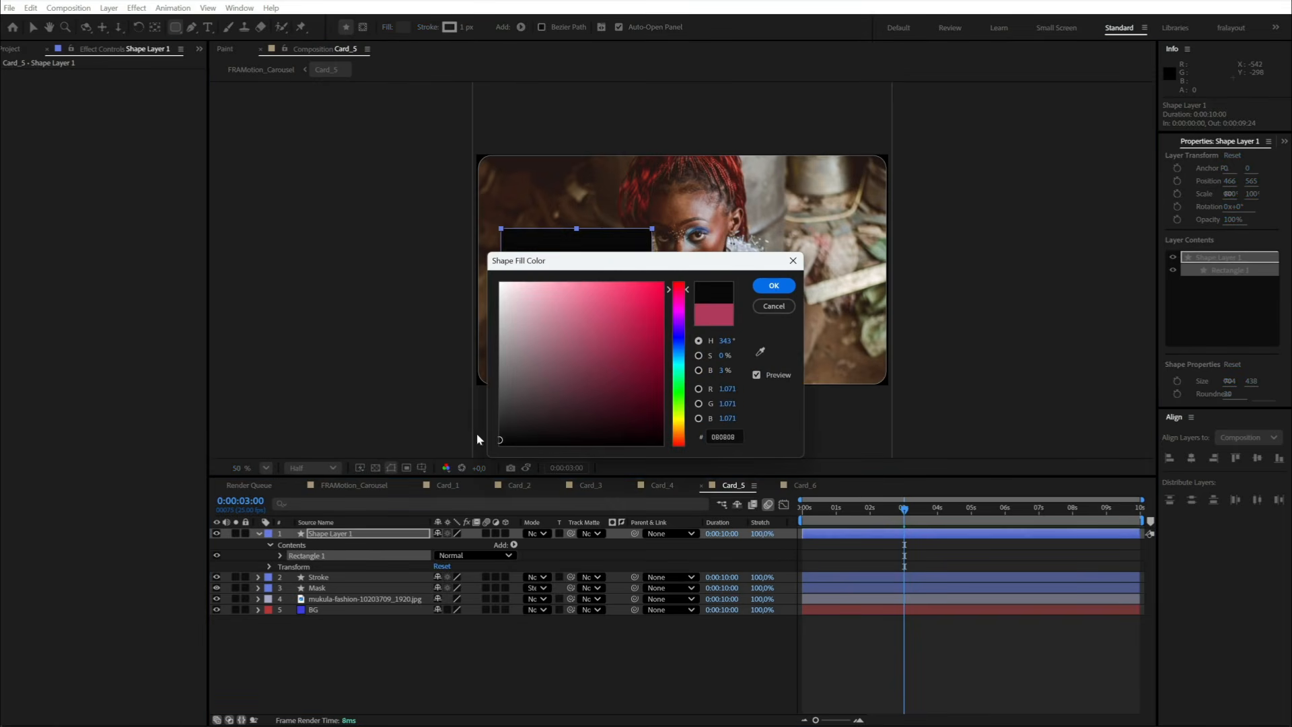
pyautogui.click(773, 285)
# Step: Examine the path, stroke and fill entries of the black rectangle's shape layer in Card_5
pyautogui.scroll(1, 555, 364)
pyautogui.press('v')
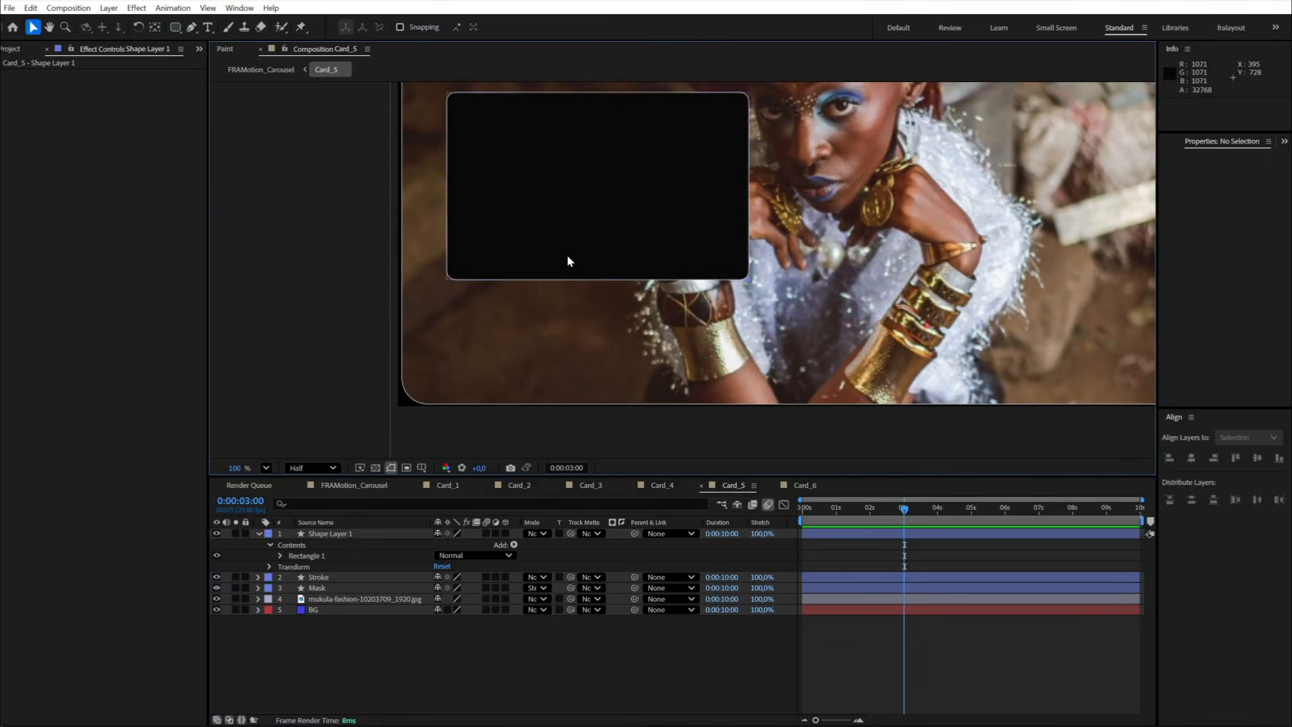
pyautogui.click(567, 255)
pyautogui.moveTo(595, 375); pyautogui.dragTo(553, 444)
pyautogui.click(281, 555)
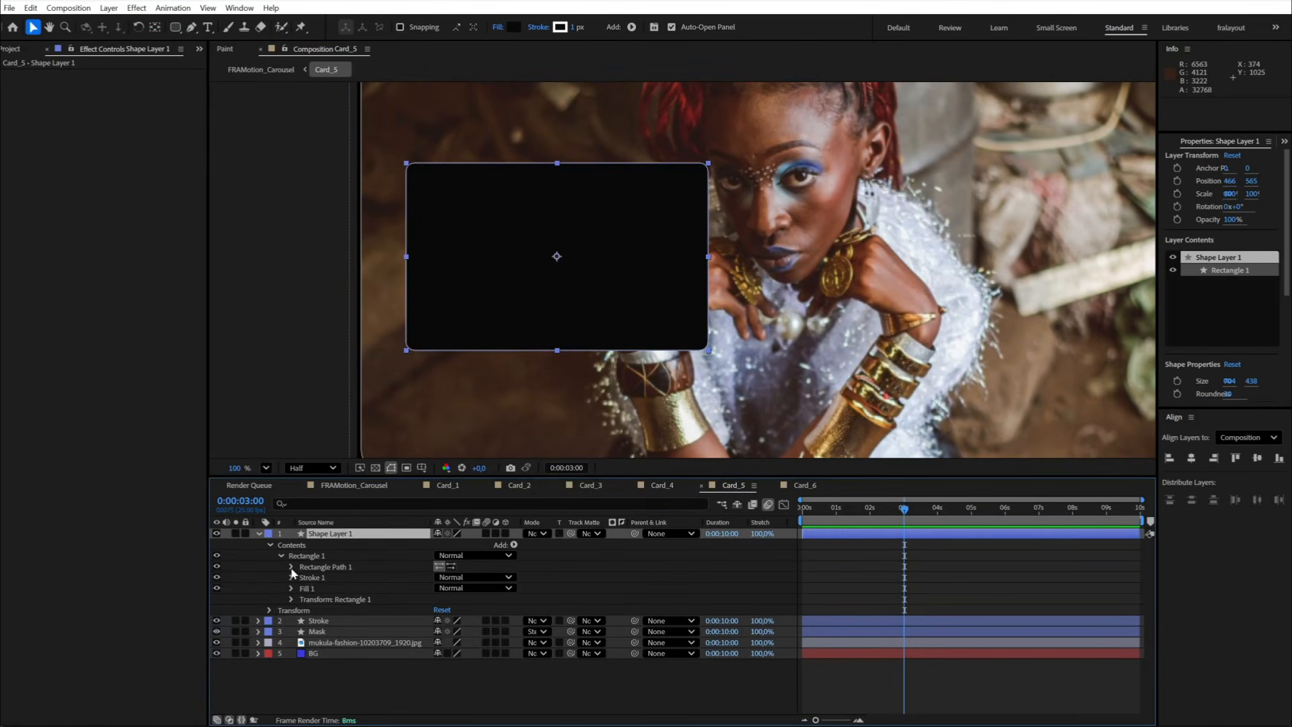
pyautogui.click(291, 567)
pyautogui.click(291, 567)
pyautogui.click(258, 533)
pyautogui.click(348, 617)
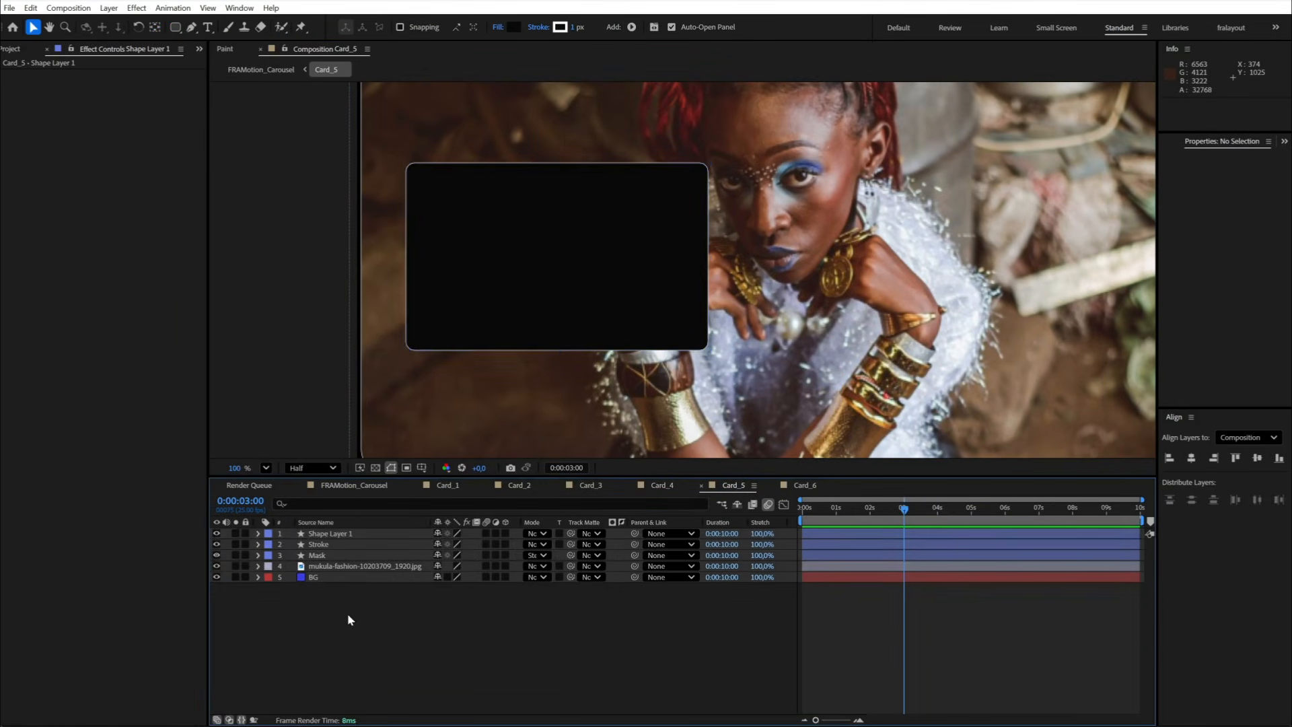
# Step: Remove the stroke from the black rectangle by setting its stroke type to none
pyautogui.scroll(-1, 752, 335)
pyautogui.moveTo(754, 334); pyautogui.dragTo(715, 372)
pyautogui.click(616, 296)
pyautogui.click(538, 27)
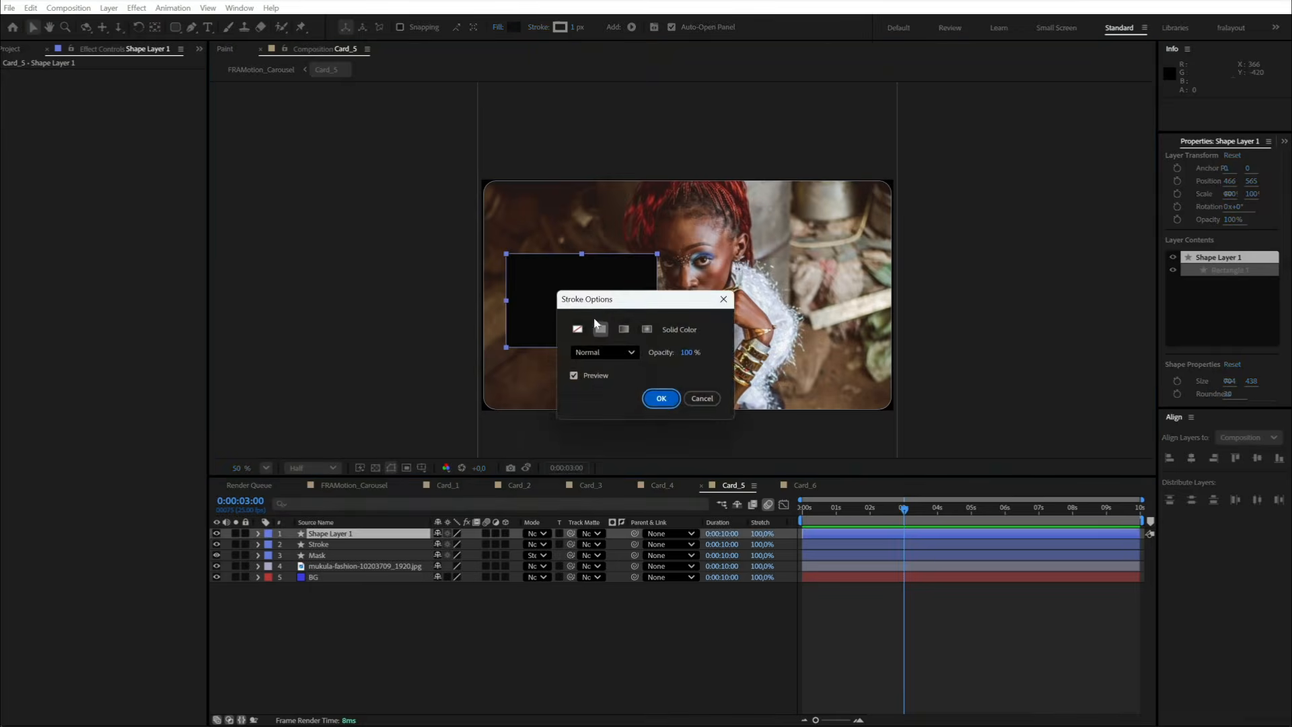
pyautogui.click(576, 329)
pyautogui.click(660, 398)
pyautogui.click(583, 609)
pyautogui.scroll(1, 559, 310)
pyautogui.click(559, 311)
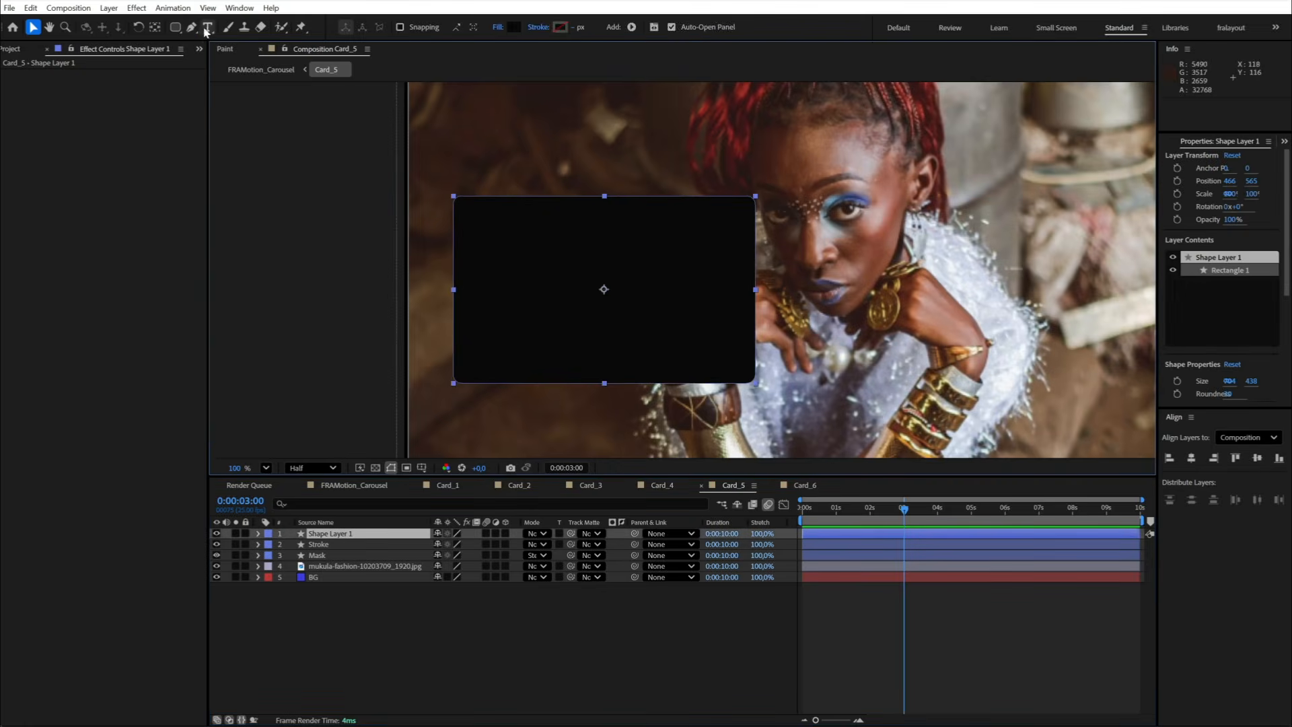
# Step: Add a text layer reading "title" on the black rectangle and set its PolySans Trial font style to Slim
pyautogui.click(207, 29)
pyautogui.click(550, 322)
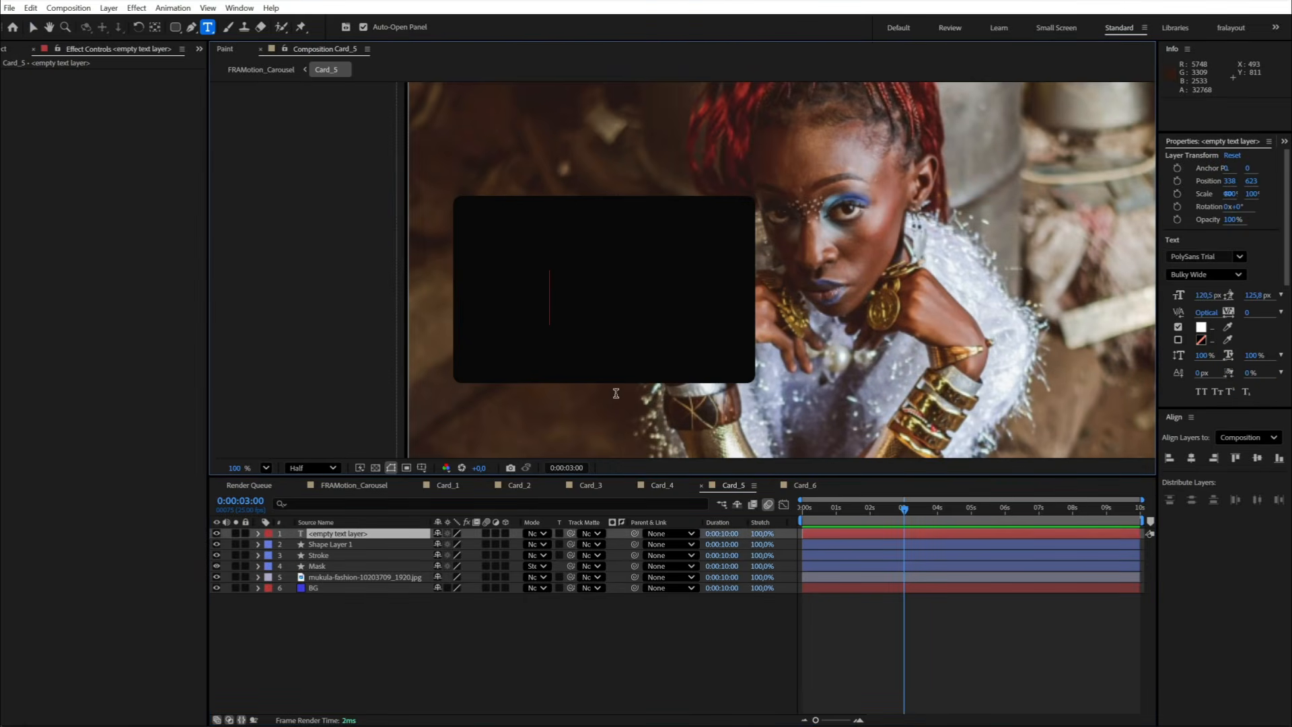
pyautogui.write('title')
pyautogui.hotkey('ctrl', 'a')
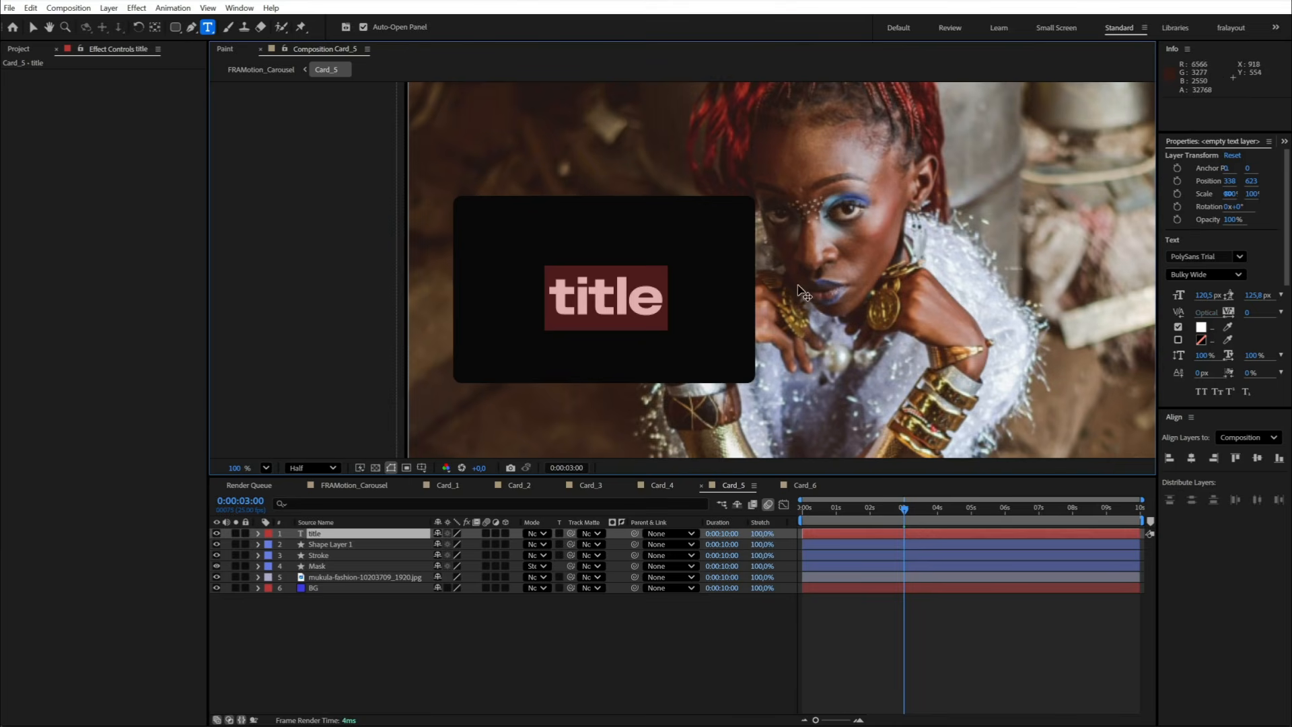
pyautogui.click(1199, 274)
pyautogui.click(1194, 297)
# Step: Change the text to "Title typo" and fit it inside the rectangle at about 88.9% scale and position 180, 604
pyautogui.click(567, 327)
pyautogui.press('BackSpace')
pyautogui.write('T')
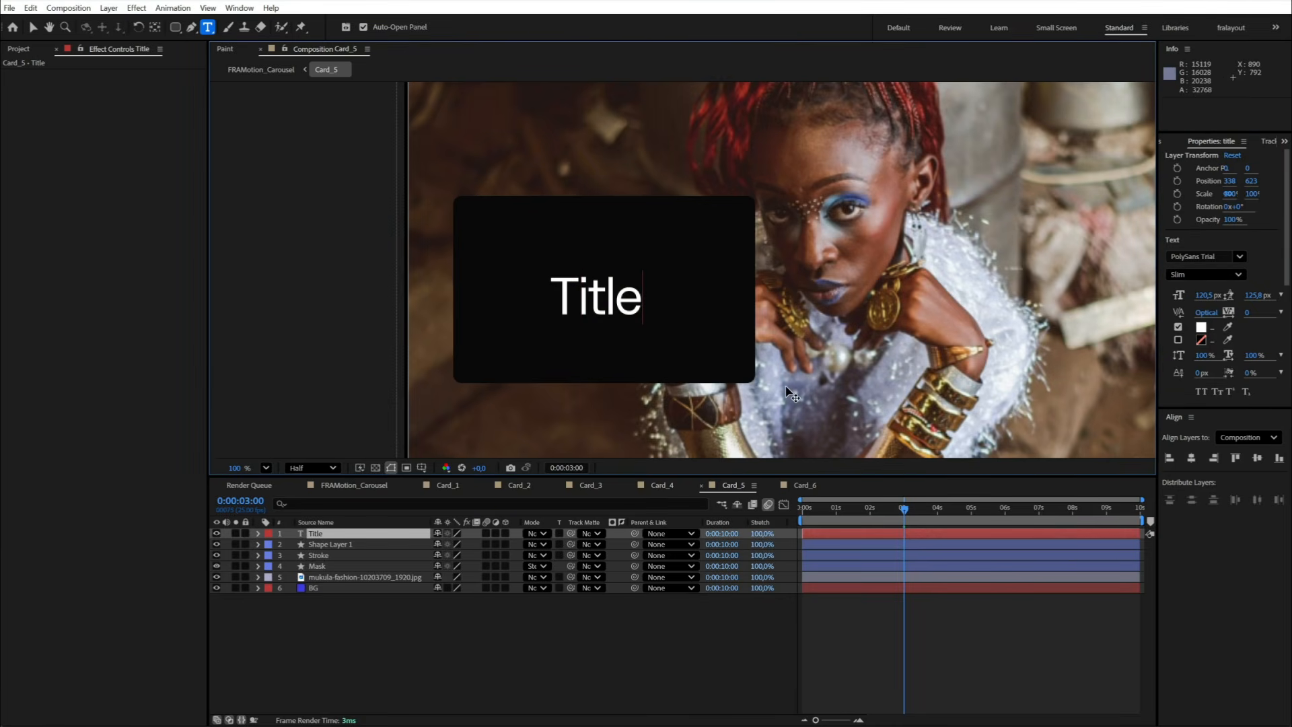
pyautogui.click(33, 27)
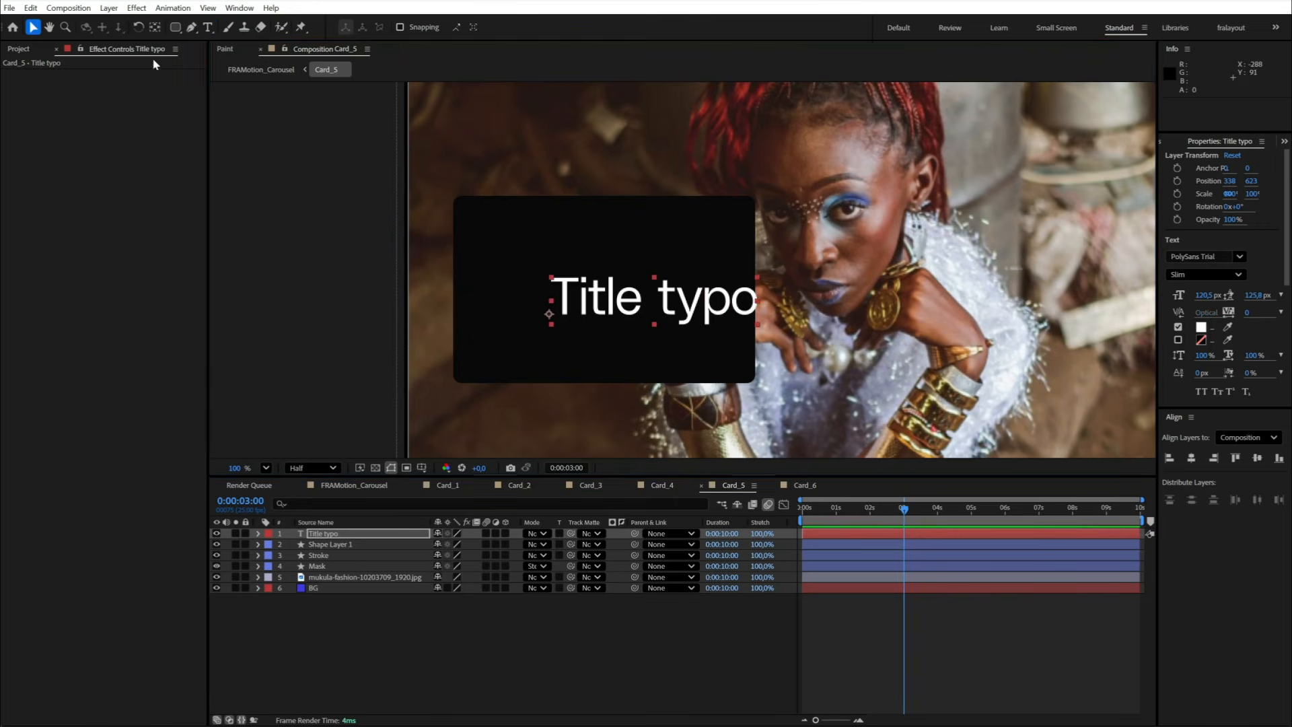
pyautogui.moveTo(693, 303); pyautogui.dragTo(667, 302)
pyautogui.moveTo(632, 305); pyautogui.dragTo(640, 303)
# Step: Apply the Drop Shadow effect to the "Title typo" text layer
pyautogui.click(1169, 143)
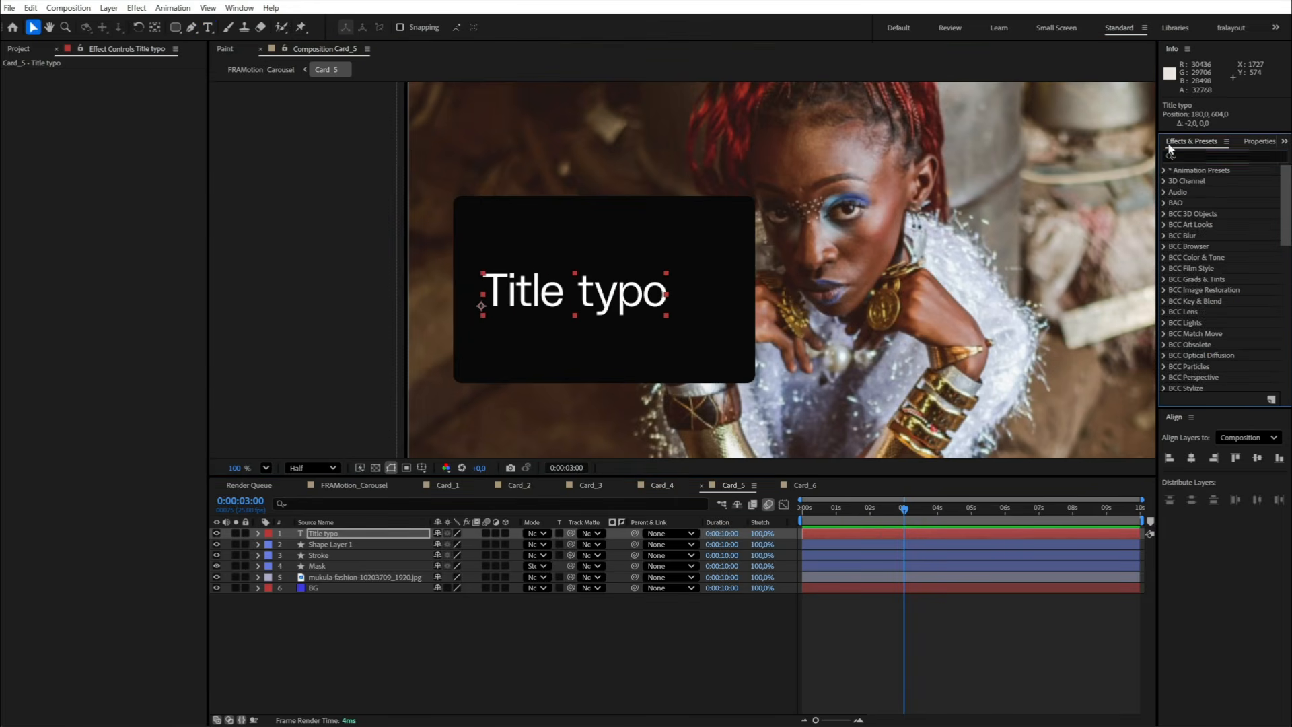
pyautogui.write('drop s')
pyautogui.doubleClick(1223, 247)
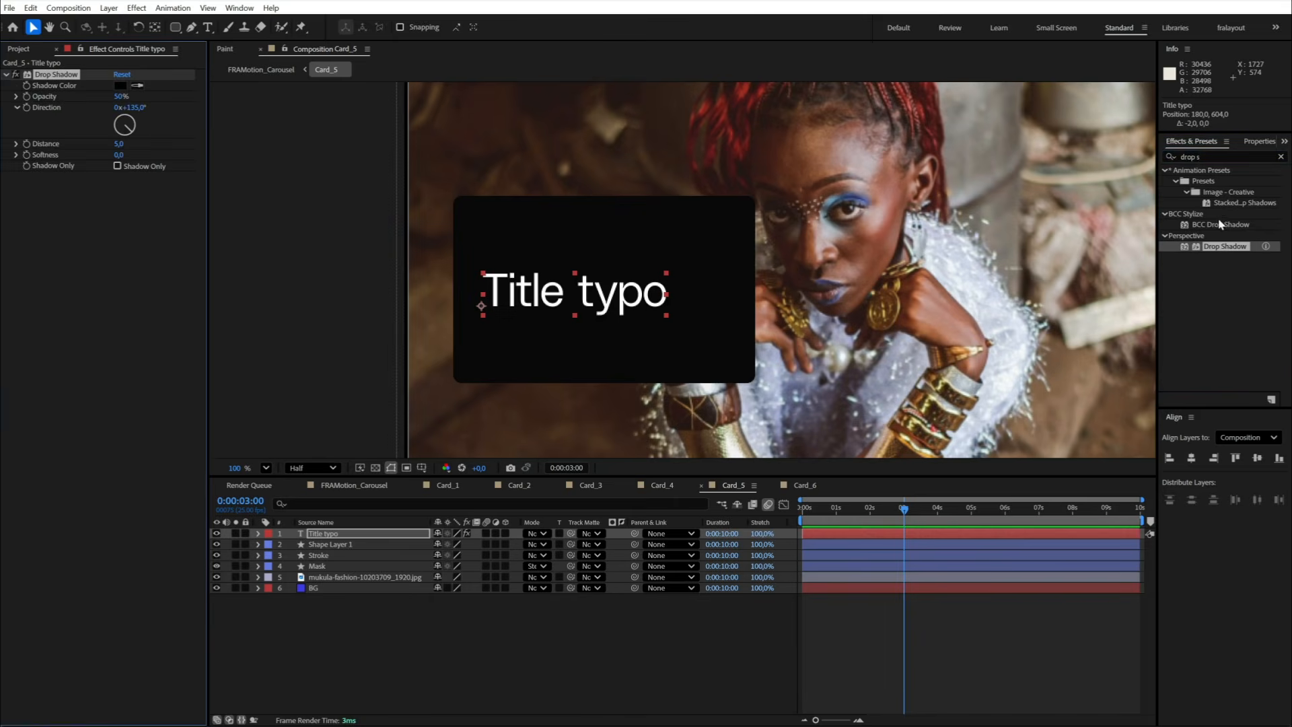
# Step: Apply Fast Box Blur with a radius of about 11 to the black rectangle and make it an adjustment layer
pyautogui.click(691, 355)
pyautogui.click(1231, 156)
pyautogui.write('fast')
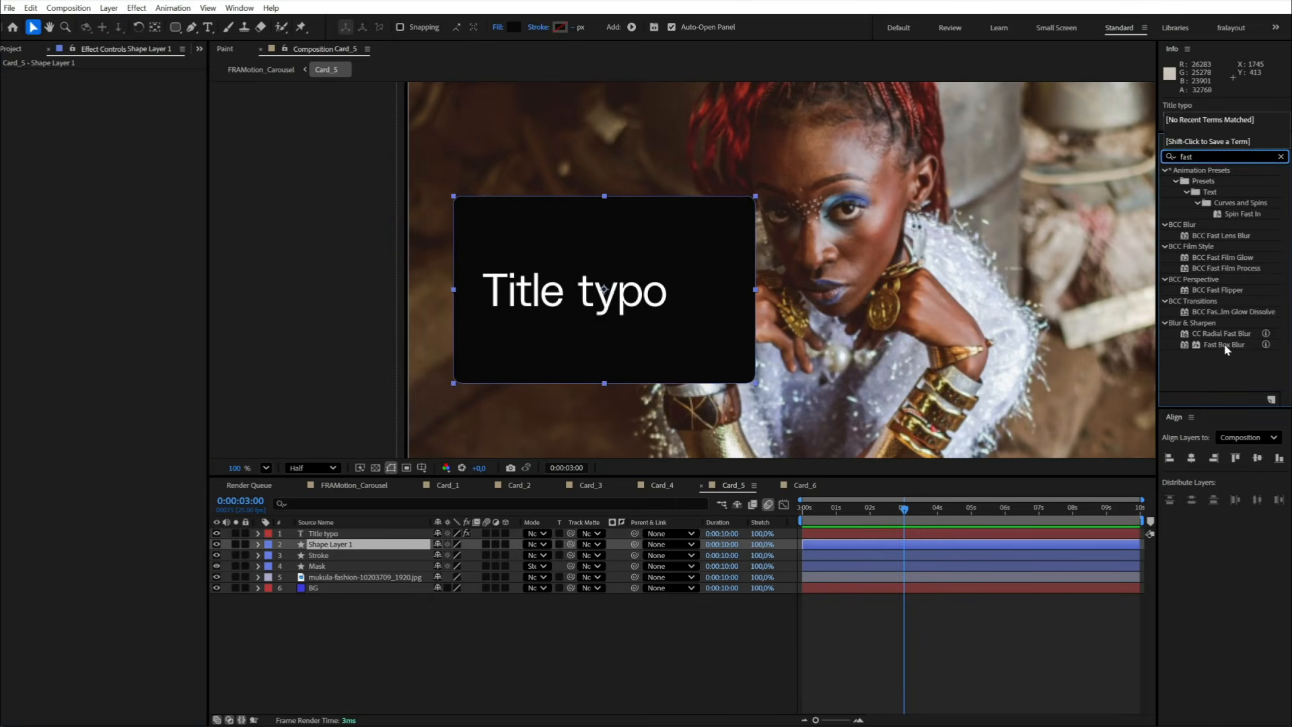
pyautogui.doubleClick(1226, 345)
pyautogui.moveTo(119, 85); pyautogui.dragTo(129, 84)
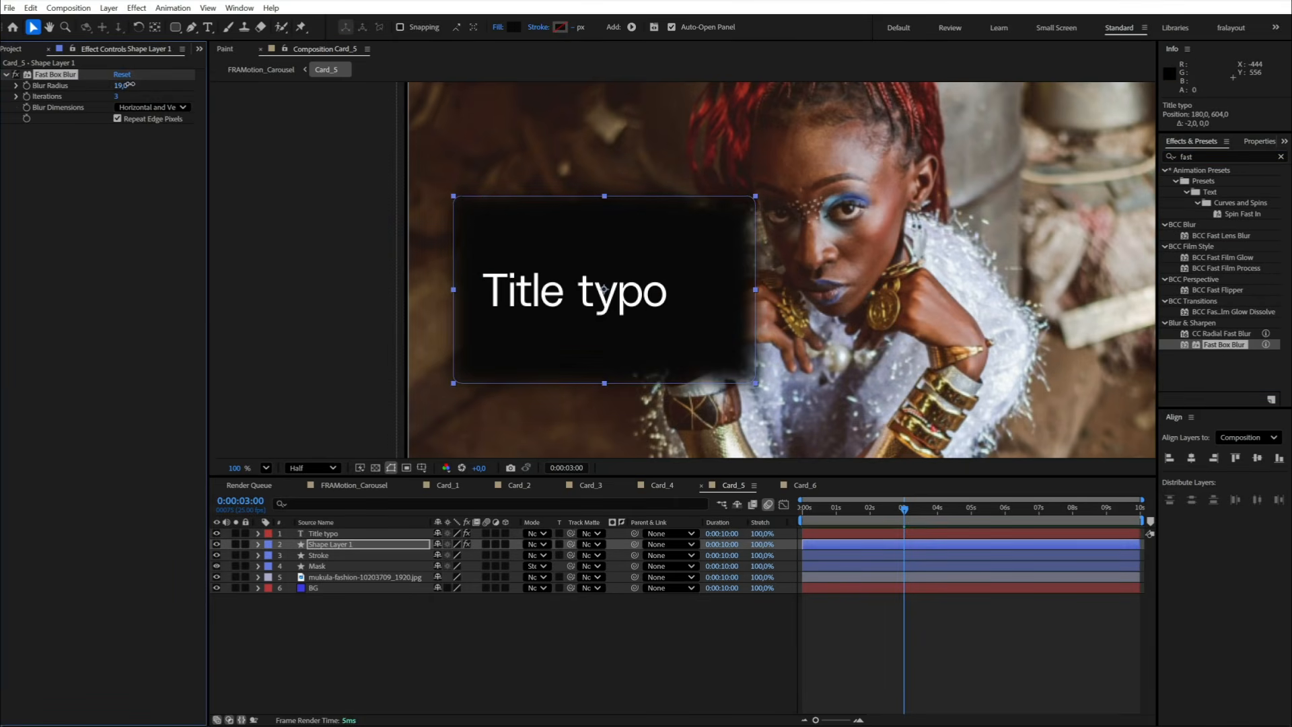
pyautogui.click(495, 543)
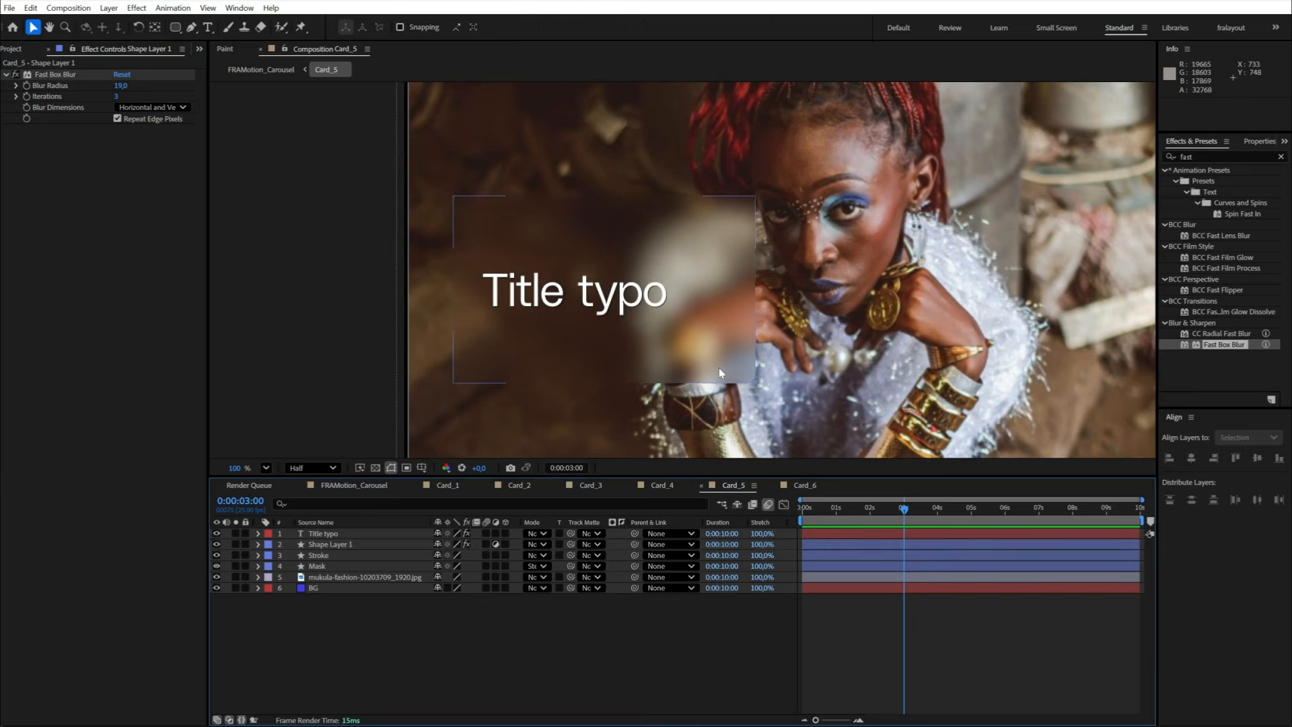
pyautogui.moveTo(121, 85); pyautogui.dragTo(115, 85)
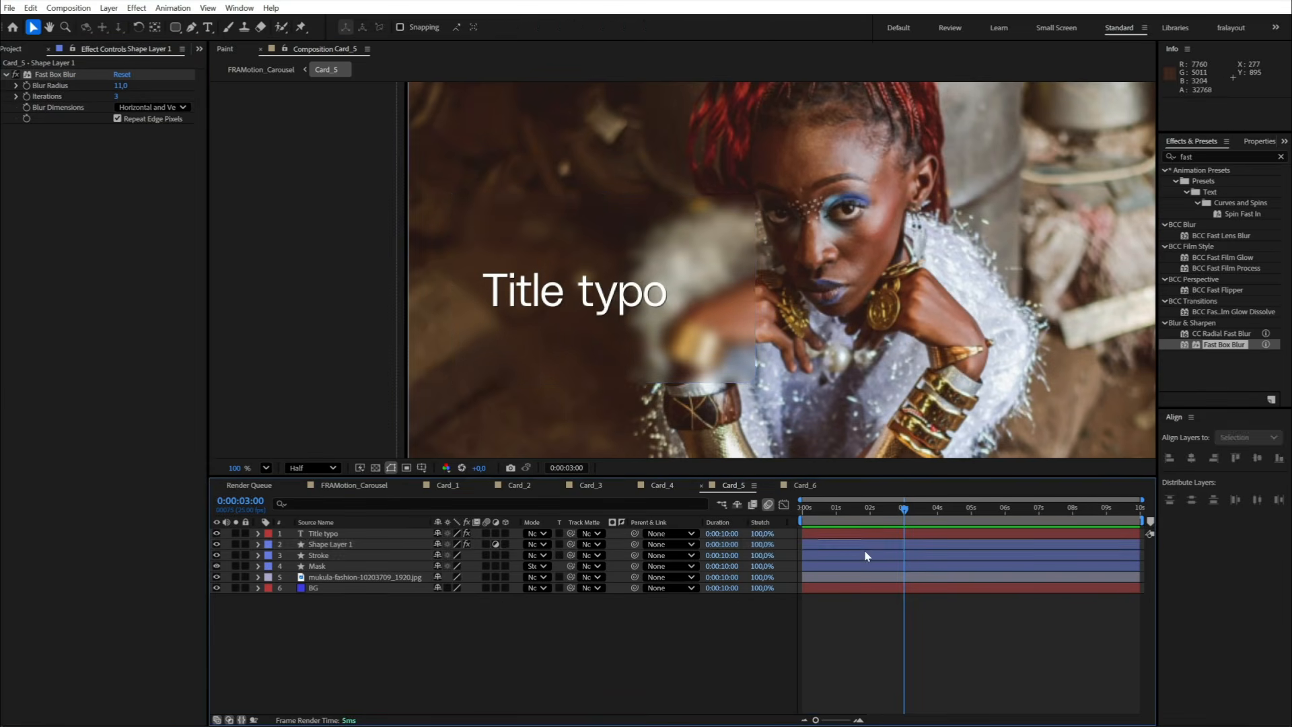
# Step: Add a Curves effect to the rectangle layer and pull the RGB curve's midtones down to darken the panel
pyautogui.doubleClick(1228, 156)
pyautogui.write('curve')
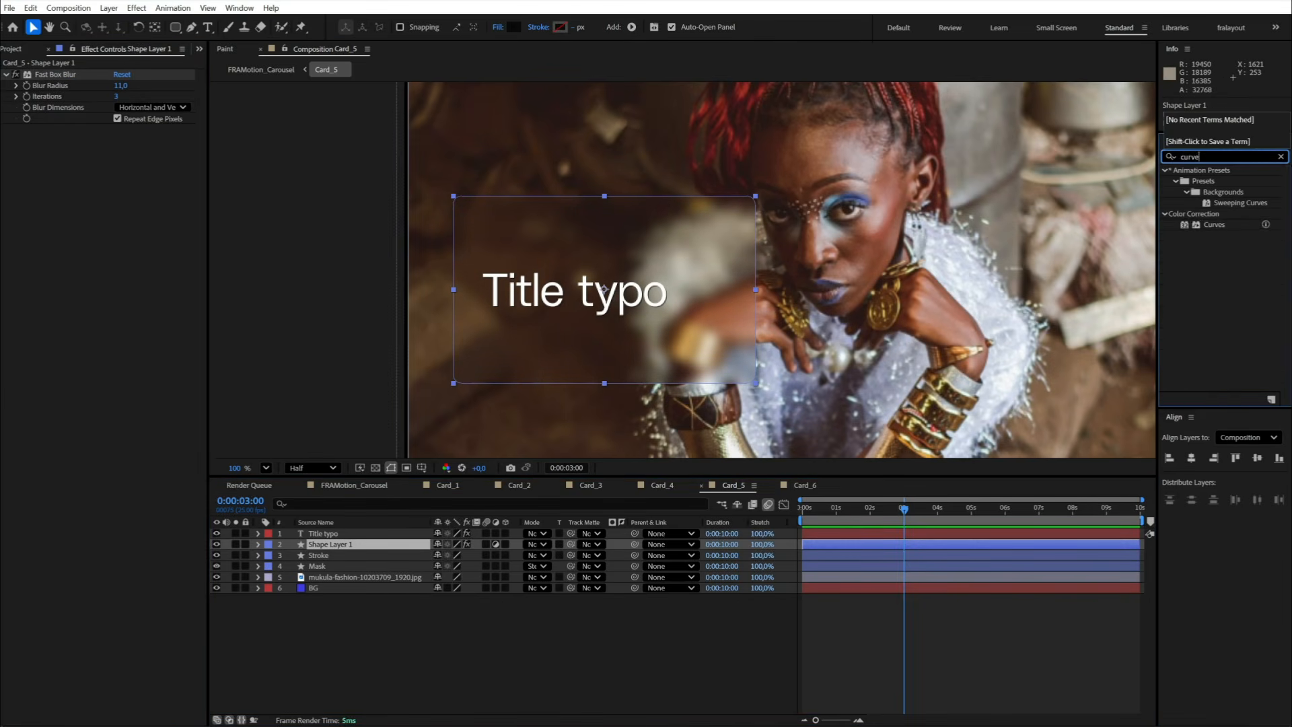
pyautogui.doubleClick(1214, 226)
pyautogui.moveTo(115, 254); pyautogui.dragTo(126, 264)
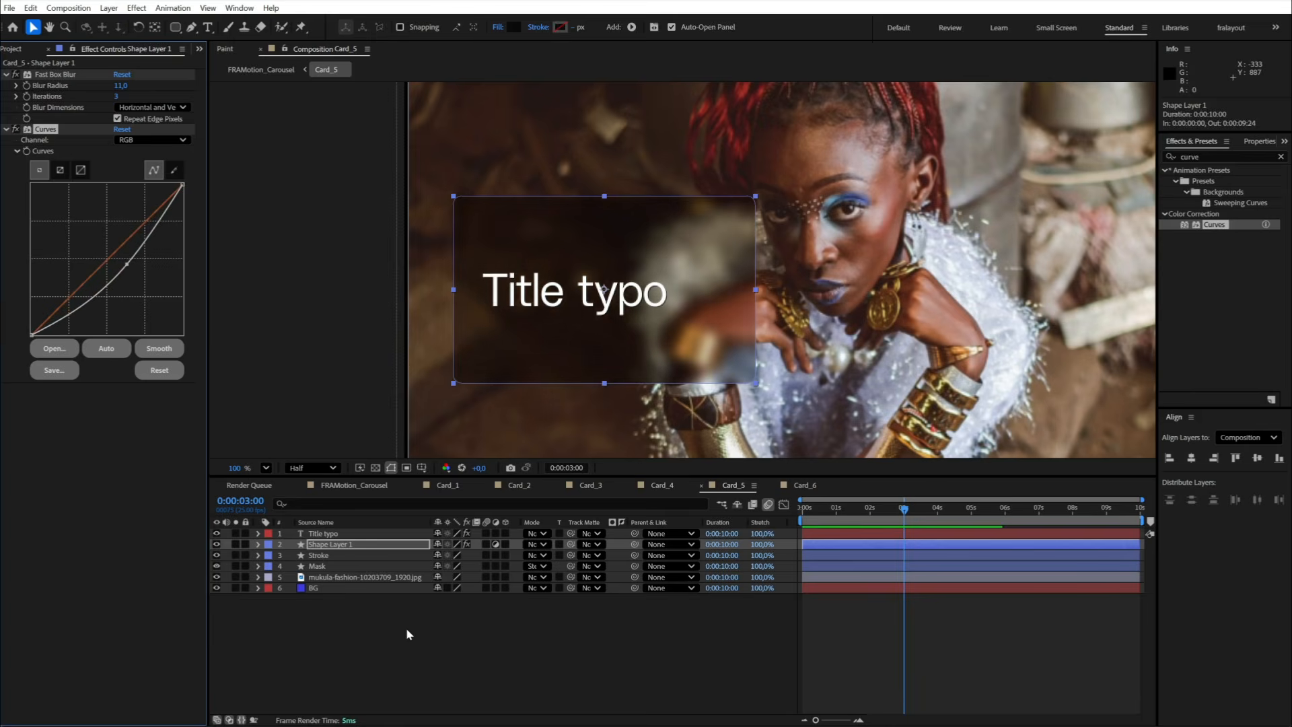
pyautogui.click(412, 629)
pyautogui.click(330, 544)
pyautogui.click(414, 667)
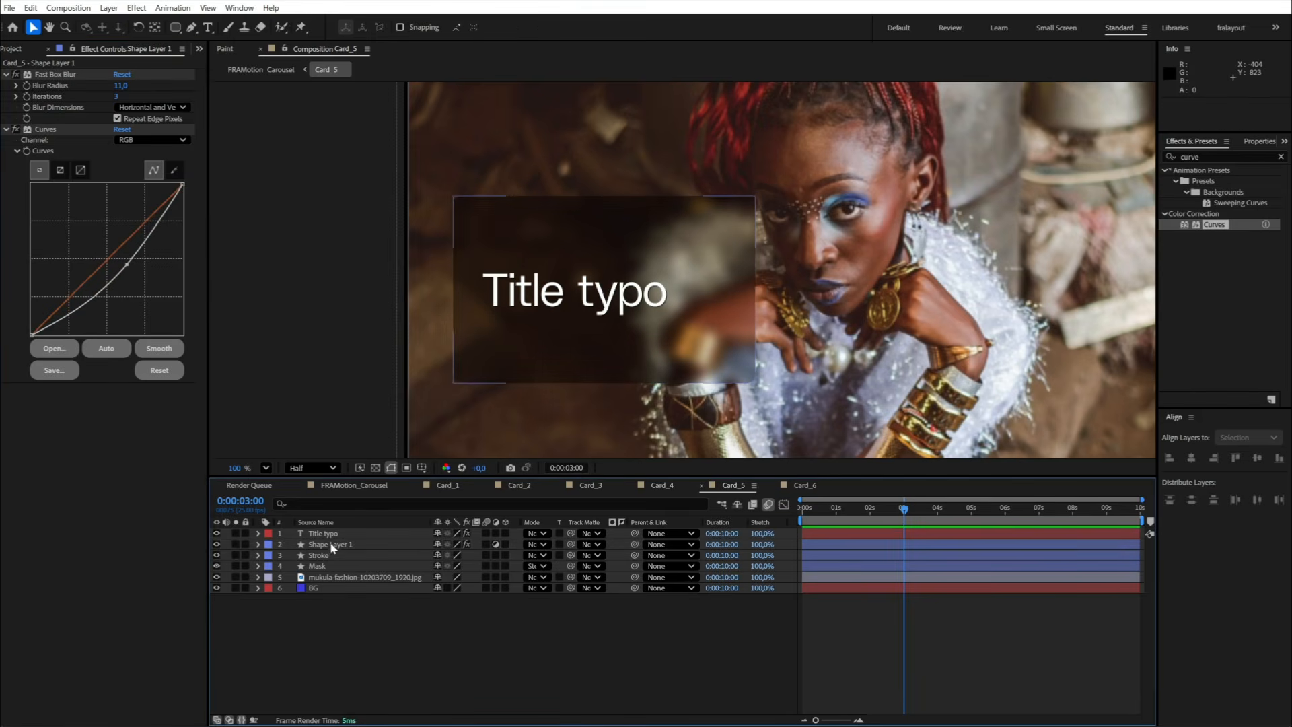
# Step: Set the softness of the title text's drop shadow to 50
pyautogui.click(334, 535)
pyautogui.scroll(1, 650, 296)
pyautogui.moveTo(119, 155); pyautogui.dragTo(129, 155)
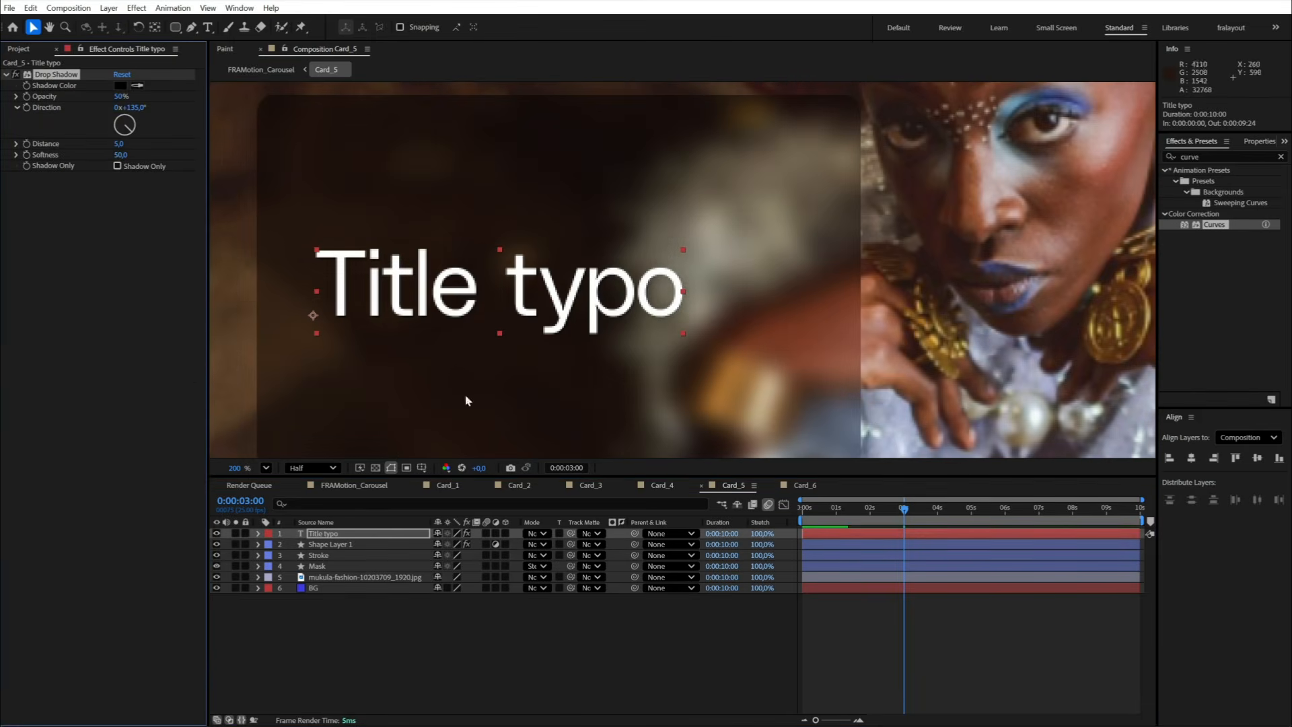
pyautogui.scroll(-4, 709, 361)
pyautogui.click(693, 650)
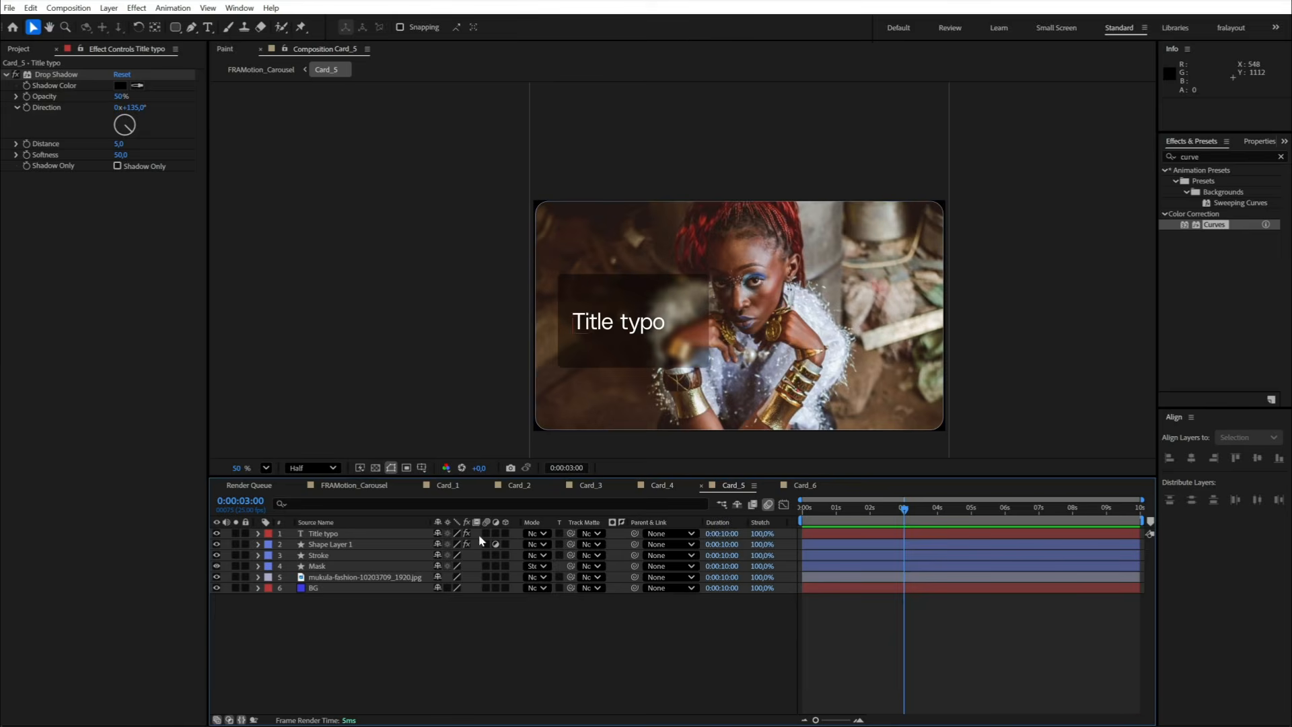
# Step: Preview the FRAMotion_Carousel animation and place the playhead at the four-second mark, where Card_5 faces the camera
pyautogui.click(354, 484)
pyautogui.press('space')
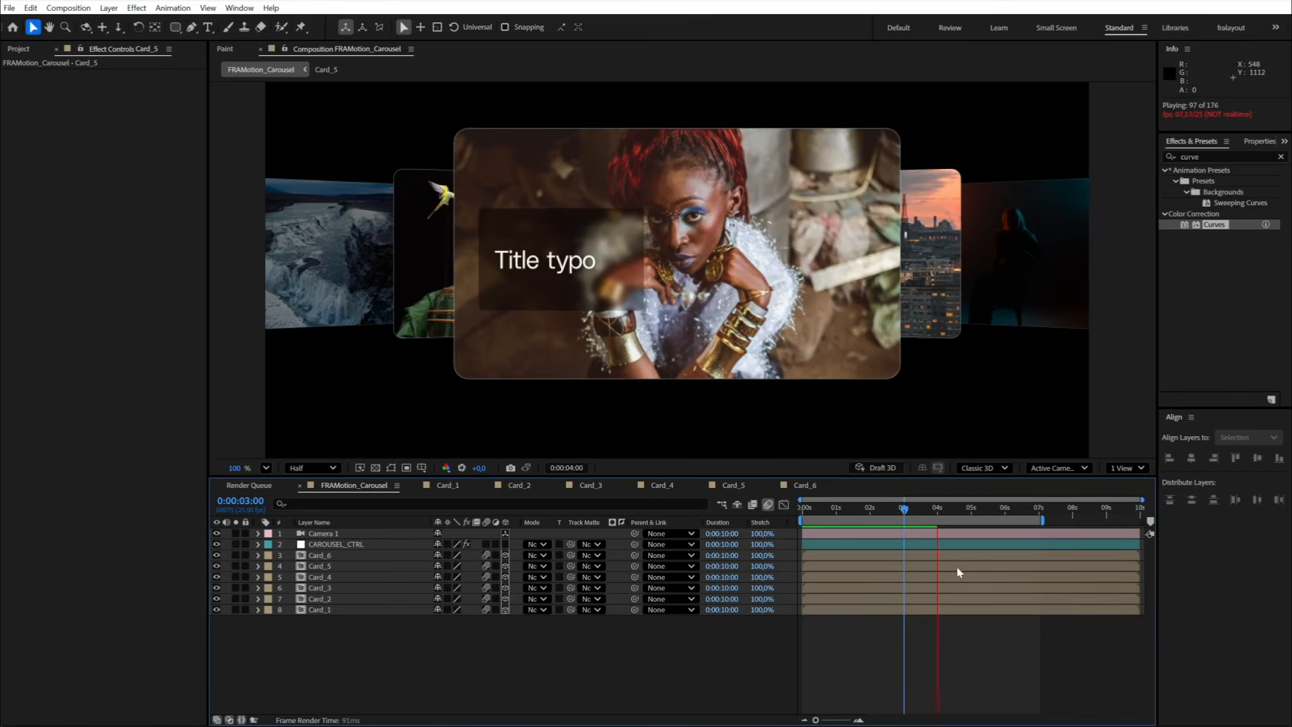
pyautogui.click(936, 515)
pyautogui.moveTo(936, 515)
pyautogui.mouseDown()
pyautogui.moveTo(910, 515)
pyautogui.moveTo(937, 515)
pyautogui.mouseUp()
pyautogui.click(652, 302)
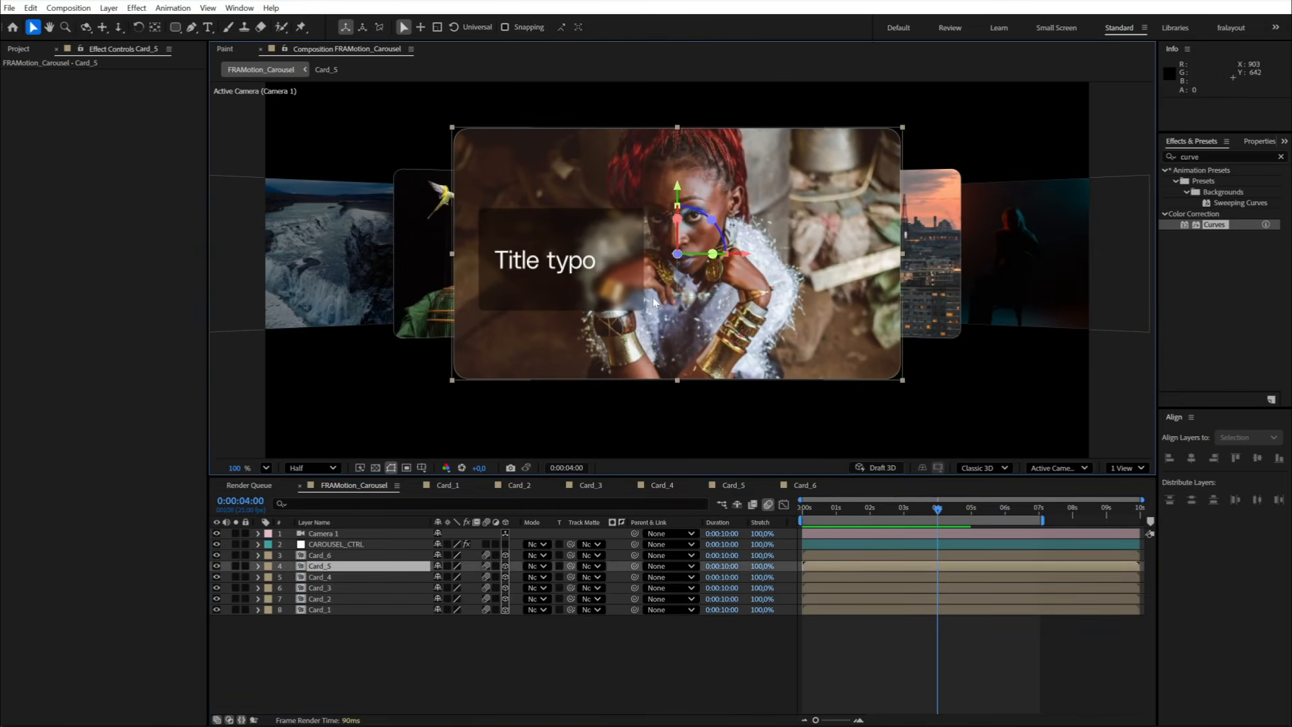
# Step: Open Card_5 and label a composition marker at 0:00:04:00 "Animation Start"
pyautogui.doubleClick(313, 570)
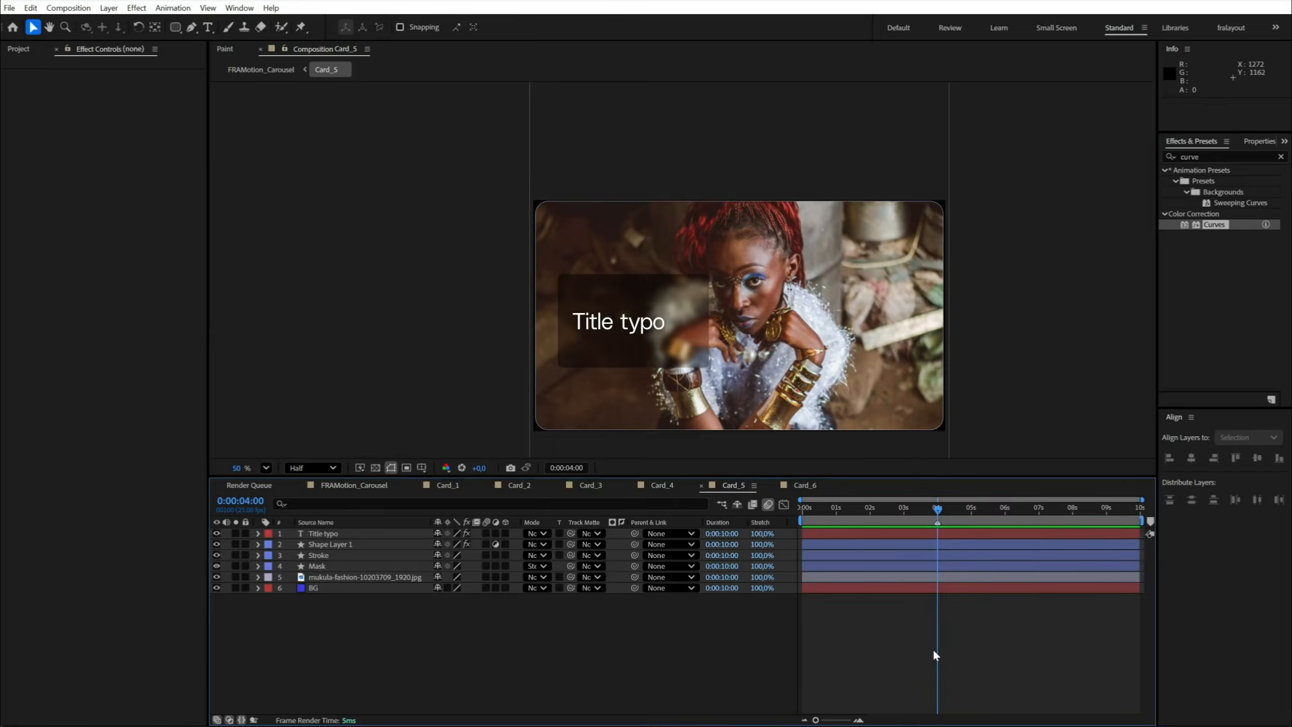
pyautogui.doubleClick(936, 523)
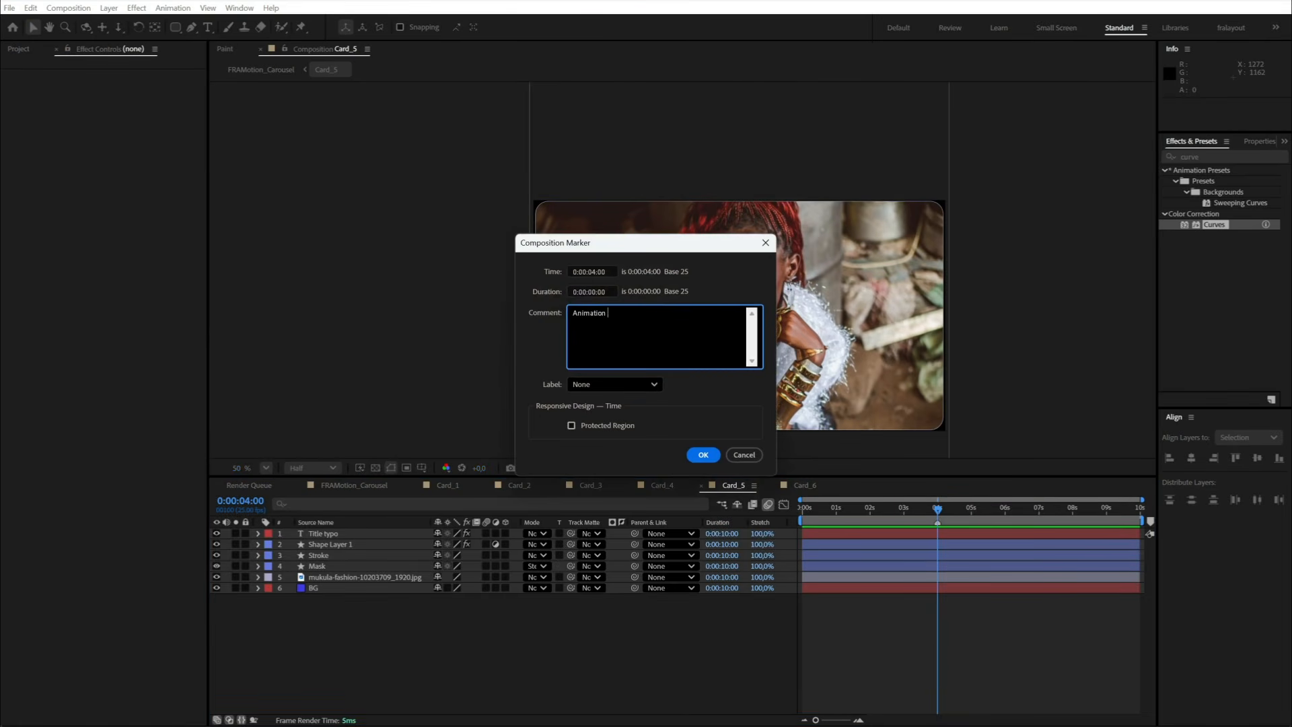
pyautogui.write('Animation Start')
pyautogui.press('Return')
# Step: Shift the title text and rectangle layers together so both start at the Animation Start marker
pyautogui.click(336, 546)
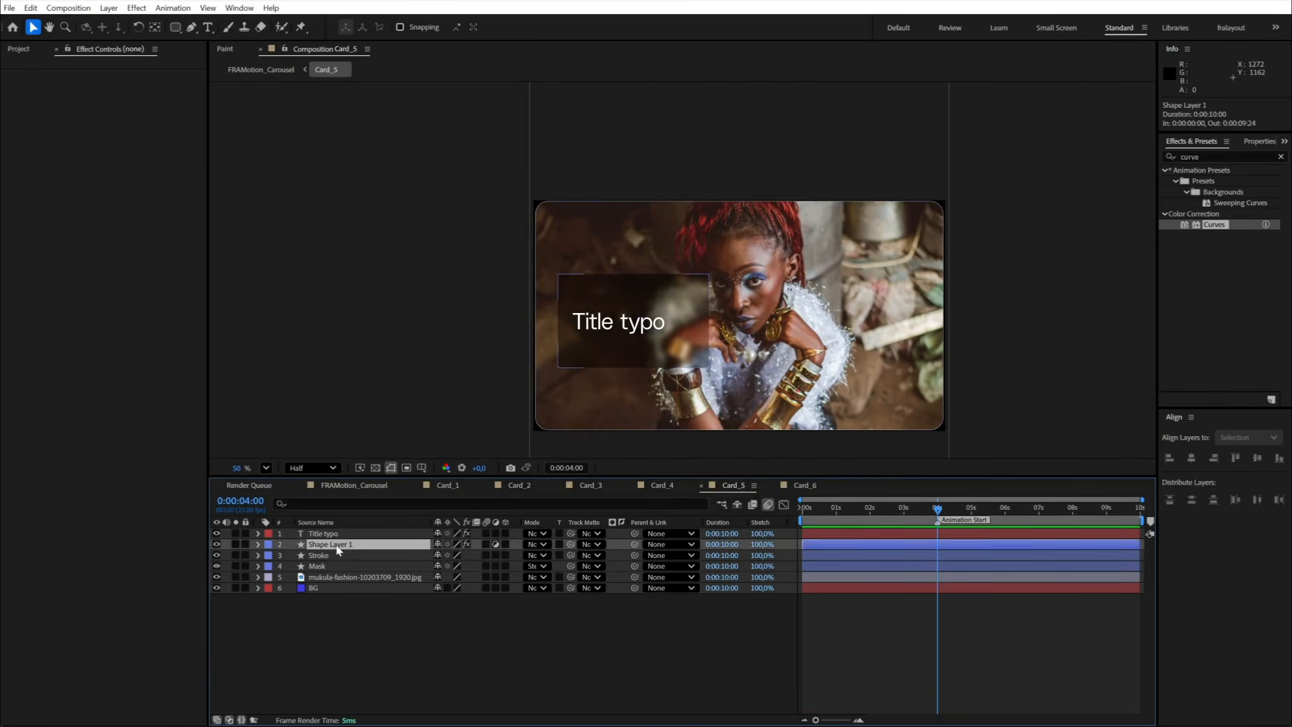
pyautogui.keyDown('shift'); pyautogui.click(331, 535); pyautogui.keyUp('shift')
pyautogui.moveTo(821, 546); pyautogui.dragTo(950, 551)
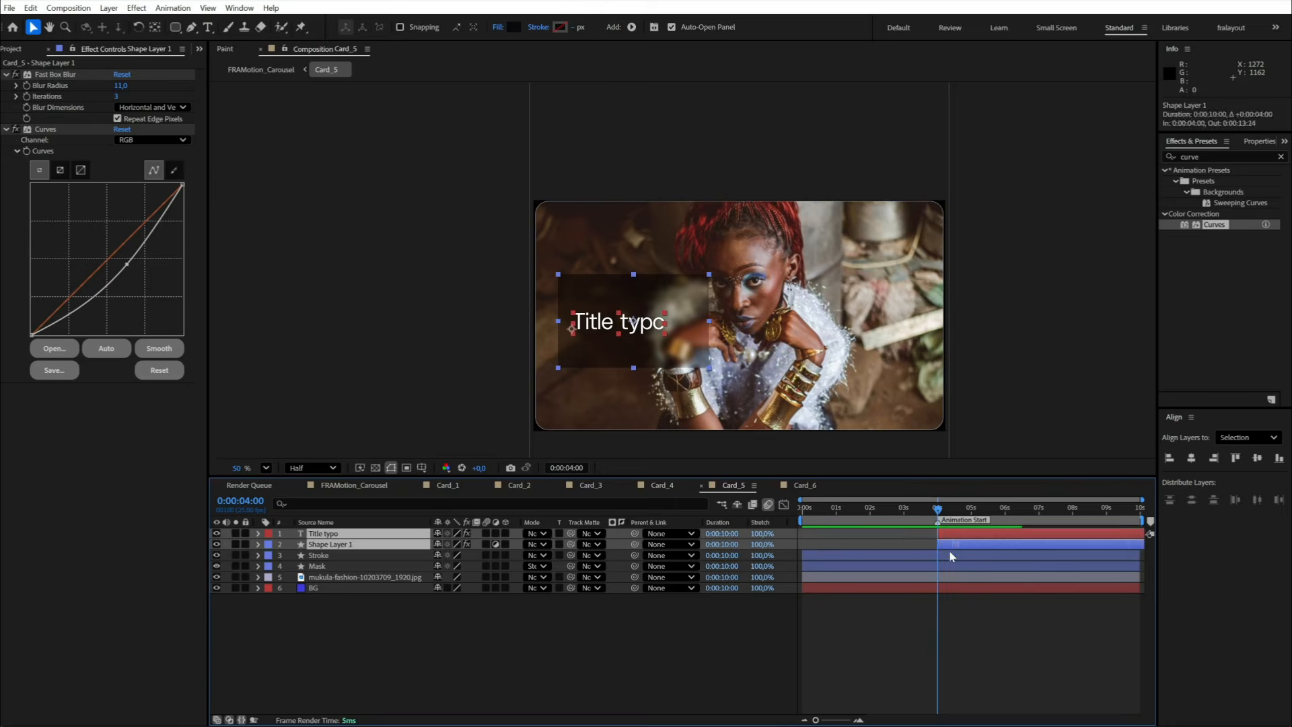
pyautogui.click(916, 542)
# Step: Move the rectangle layer's anchor point from its centre to the rectangle's upper-left corner
pyautogui.scroll(1, 696, 357)
pyautogui.click(693, 347)
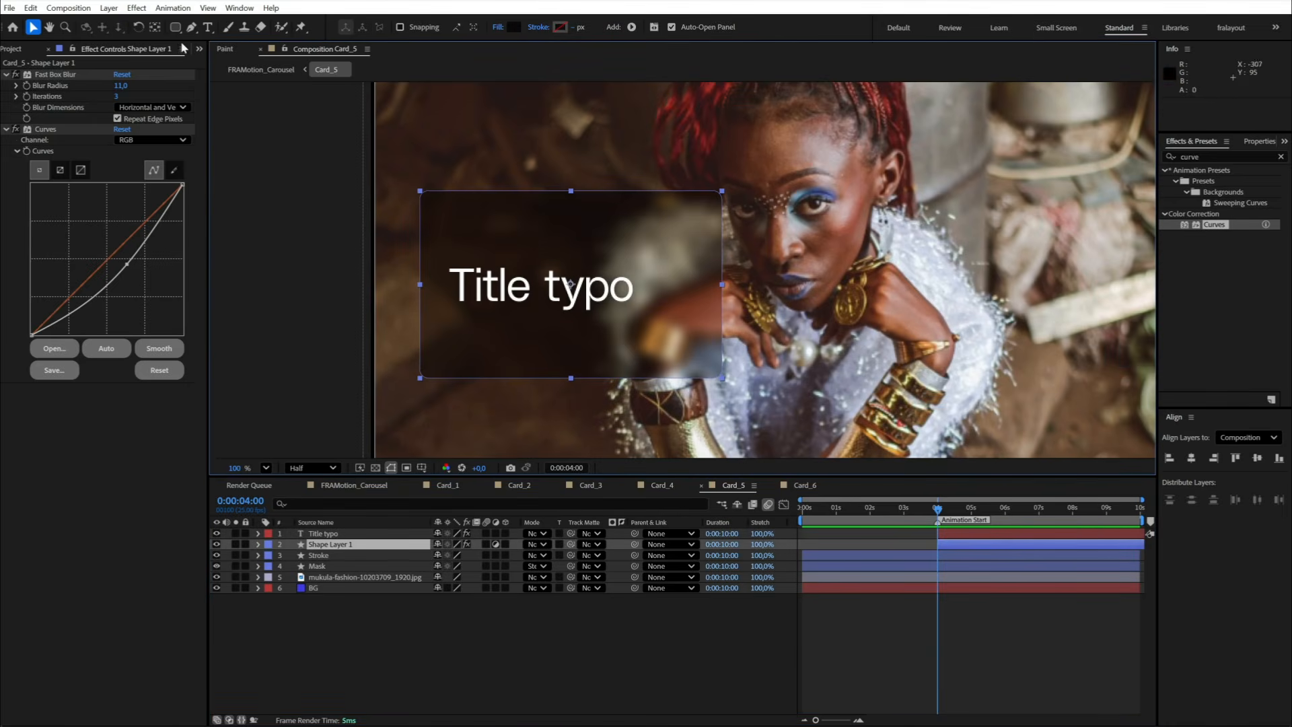
pyautogui.press('y')
pyautogui.moveTo(571, 286); pyautogui.dragTo(421, 193)
pyautogui.press('v')
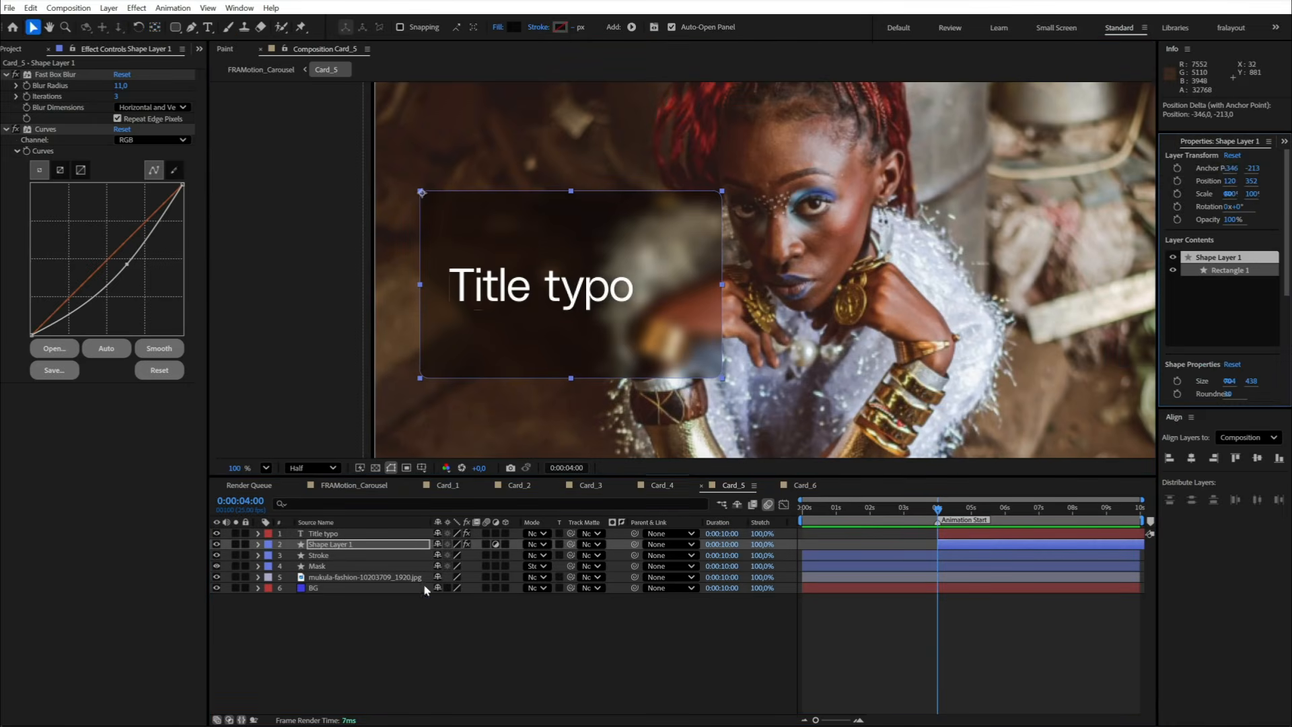
# Step: Add opacity and anchor point keyframes to the title text at the four-second mark and show both properties
pyautogui.click(326, 533)
pyautogui.press('t')
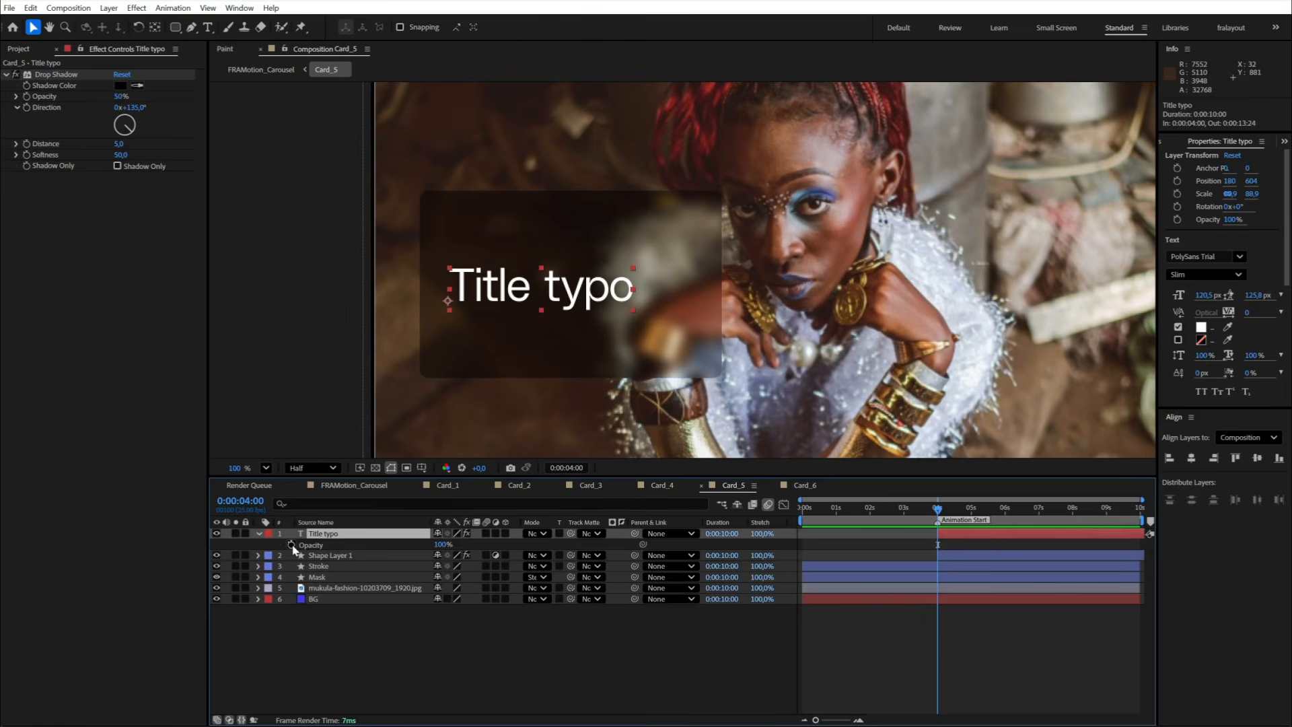
pyautogui.click(292, 544)
pyautogui.press('a')
pyautogui.click(291, 544)
pyautogui.press('u')
pyautogui.press('u')
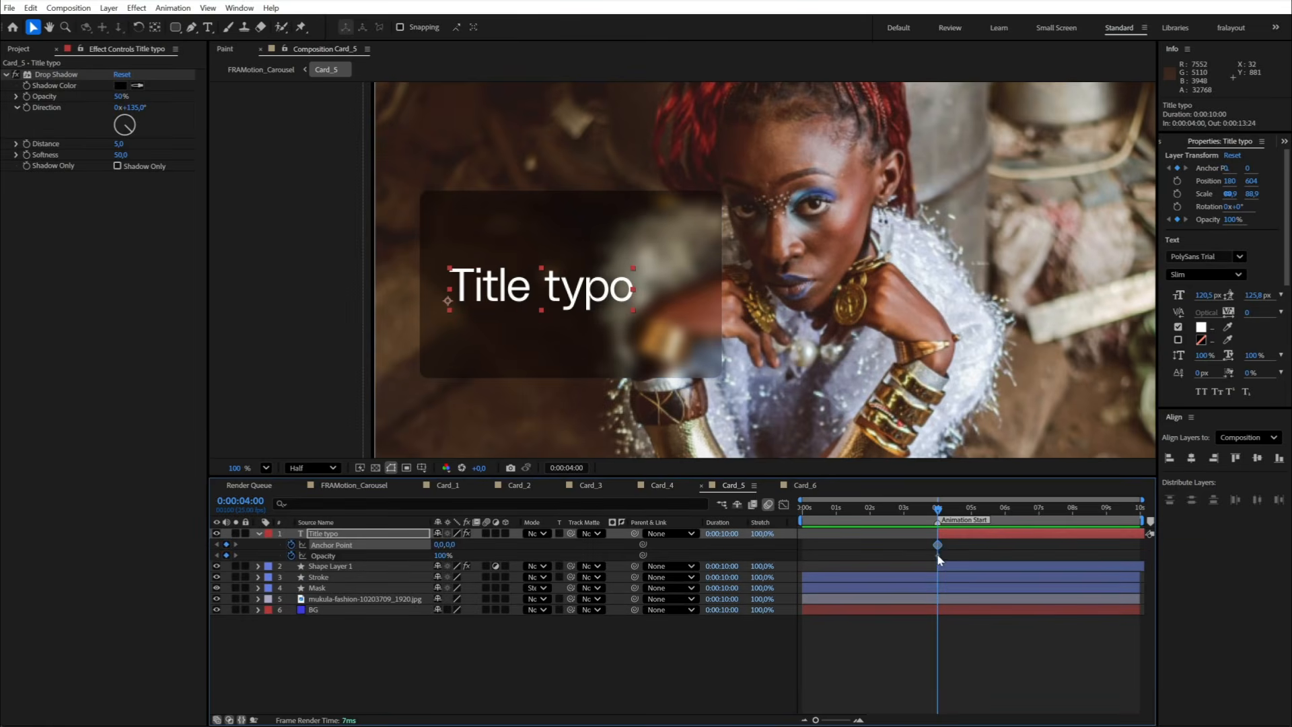
# Step: Shift the title's keyframes to five seconds, then set opacity 0% and anchor point X about 67 at four seconds
pyautogui.scroll(3, 939, 545)
pyautogui.moveTo(940, 548)
pyautogui.mouseDown()
pyautogui.moveTo(821, 545)
pyautogui.moveTo(952, 556)
pyautogui.mouseUp()
pyautogui.keyDown('shift'); pyautogui.click(818, 556); pyautogui.keyUp('shift')
pyautogui.press('F2')
pyautogui.moveTo(437, 556)
pyautogui.mouseDown()
pyautogui.moveTo(386, 563)
pyautogui.moveTo(434, 543)
pyautogui.mouseUp()
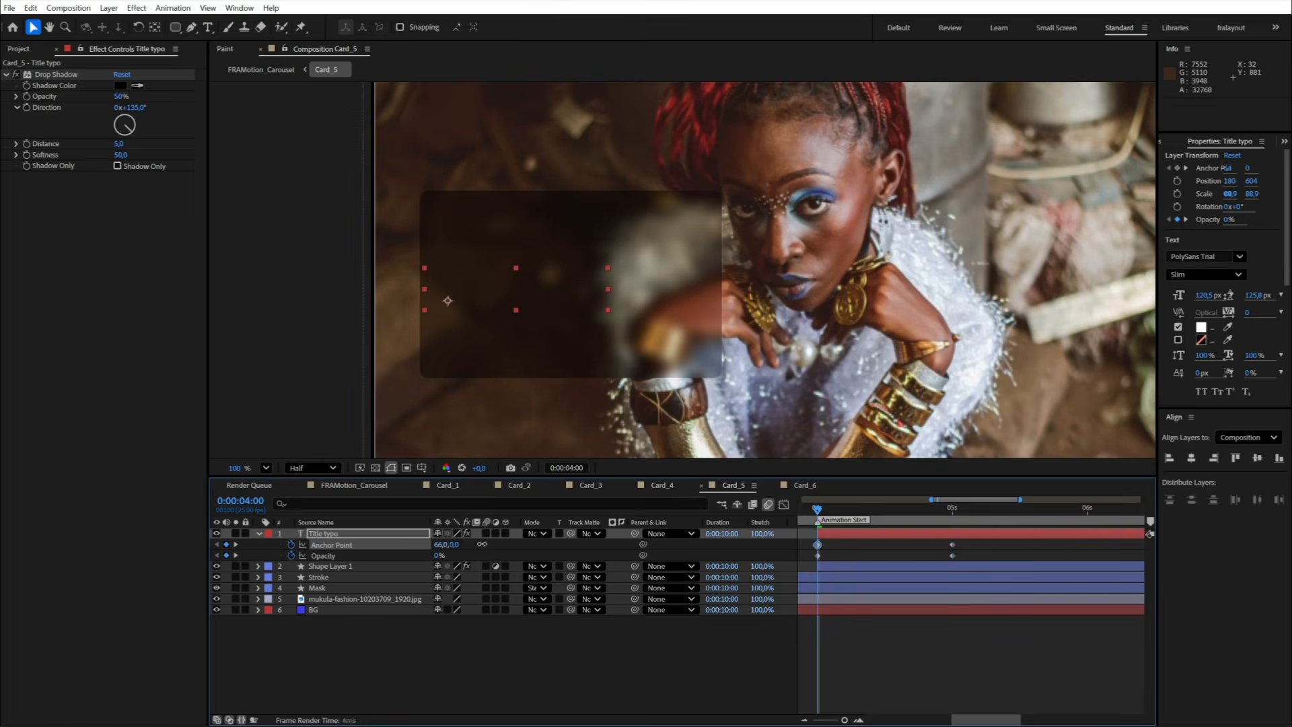
# Step: Ease the title's end keyframes with about 82% incoming influence on the anchor point, and end the opacity fade at 0:00:04:18
pyautogui.moveTo(819, 512); pyautogui.dragTo(956, 558)
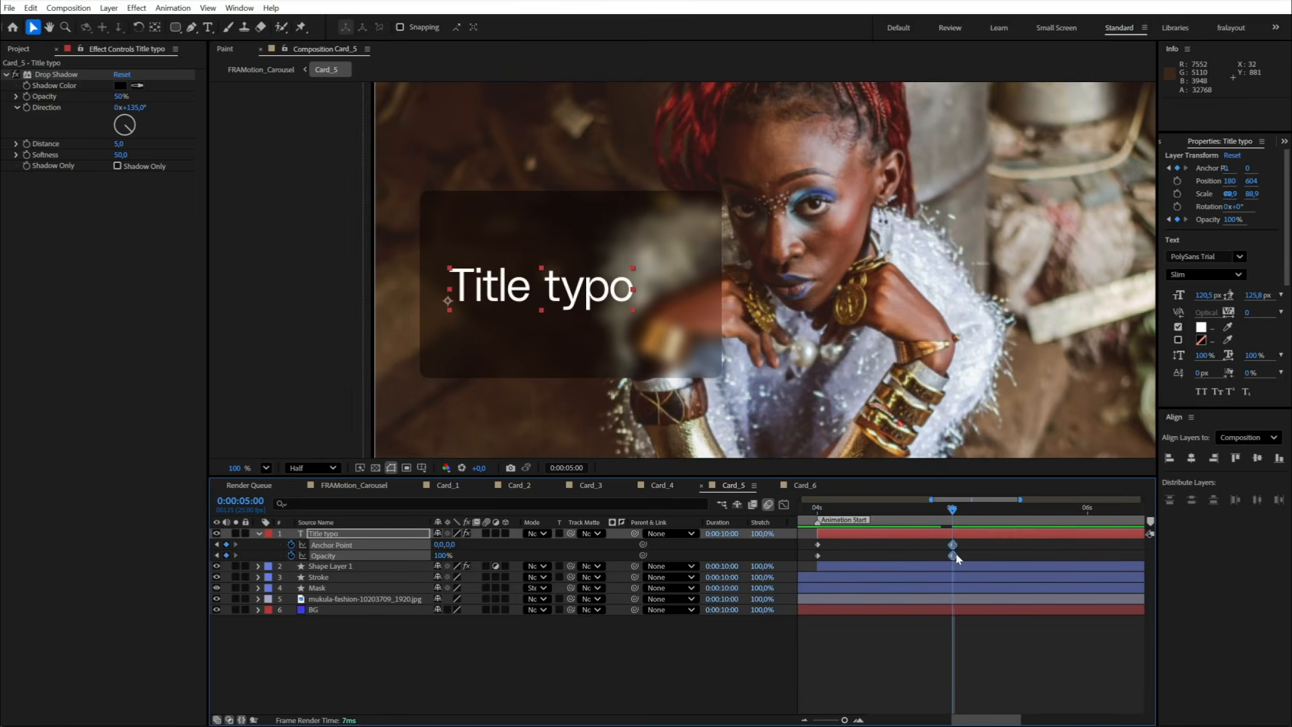
pyautogui.click(783, 504)
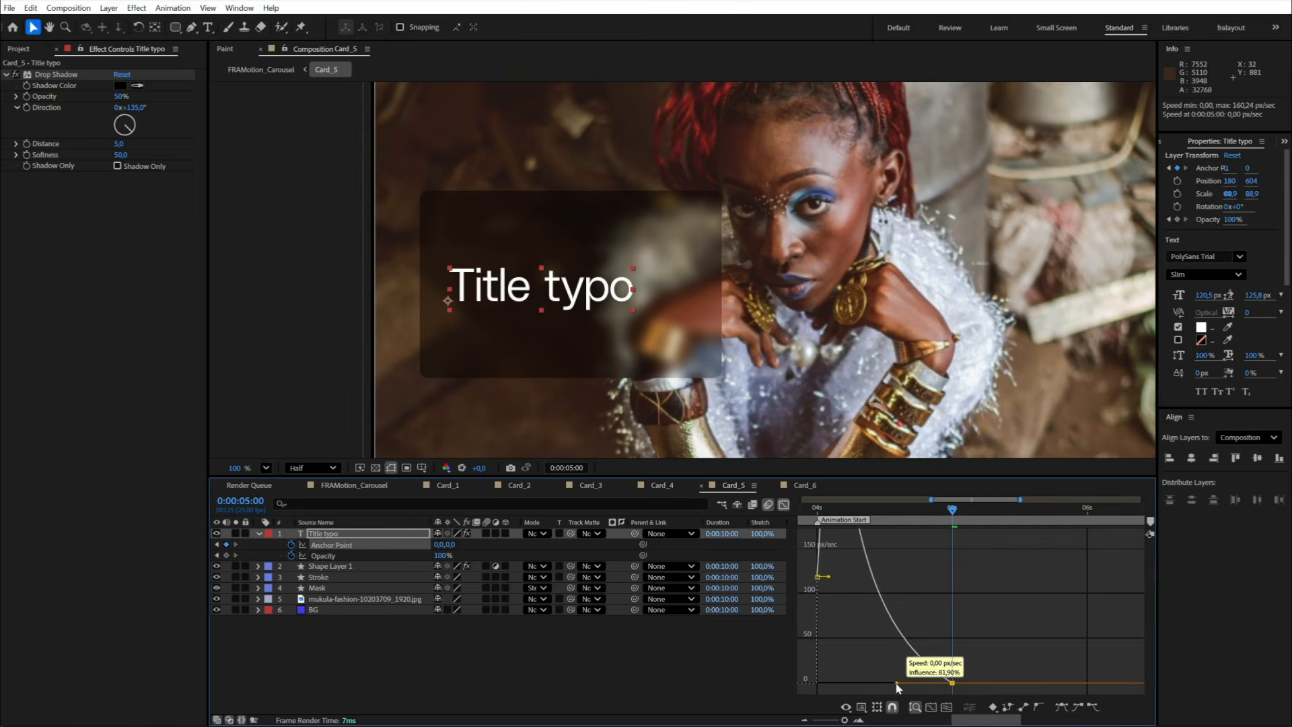
pyautogui.click(784, 503)
# Step: Animate the rectangle layer's scale from 0% at 0:00:04:00 to 100% at 0:00:04:18
pyautogui.moveTo(819, 509); pyautogui.dragTo(920, 581)
pyautogui.click(824, 566)
pyautogui.press('s')
pyautogui.click(291, 576)
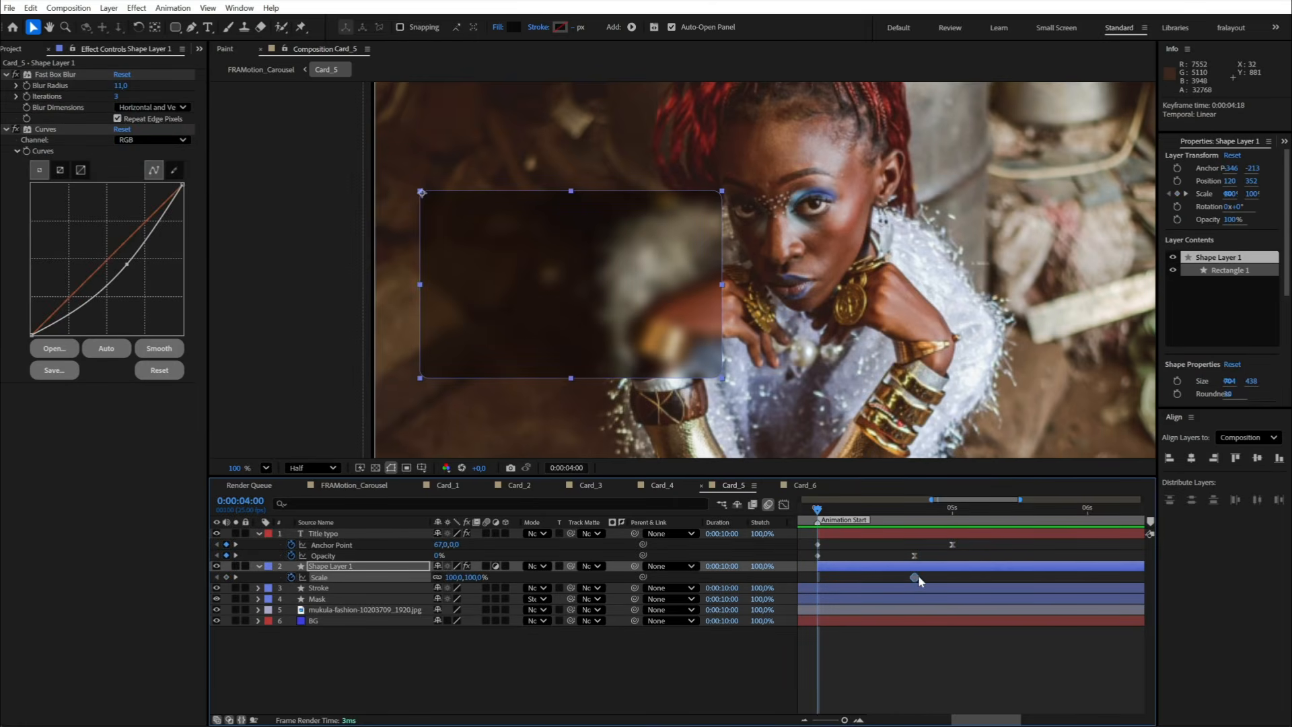
pyautogui.write('00,0')
pyautogui.press('Return')
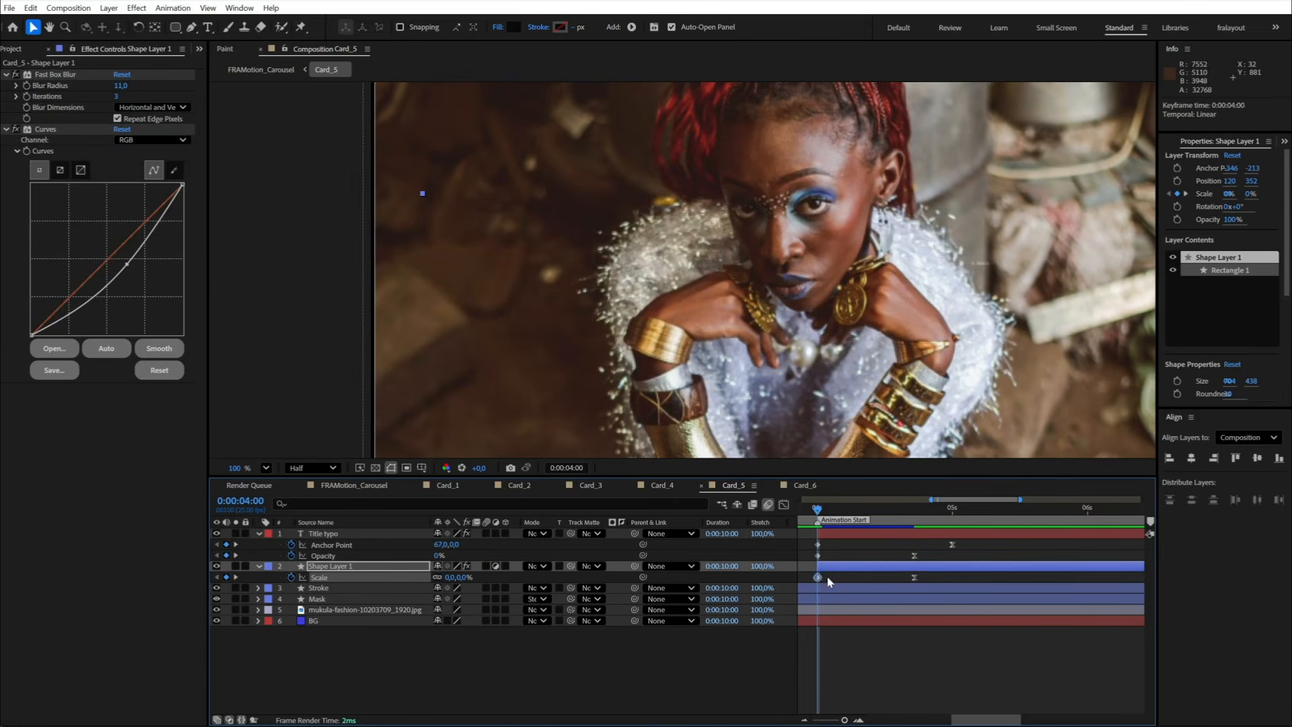
# Step: Delay the title's anchor point and opacity animation to start about nine frames after the panel's scale animation, and preview it
pyautogui.click(784, 504)
pyautogui.click(784, 503)
pyautogui.moveTo(881, 541); pyautogui.dragTo(924, 531)
pyautogui.press('space')
pyautogui.click(817, 512)
pyautogui.press('space')
pyautogui.click(886, 673)
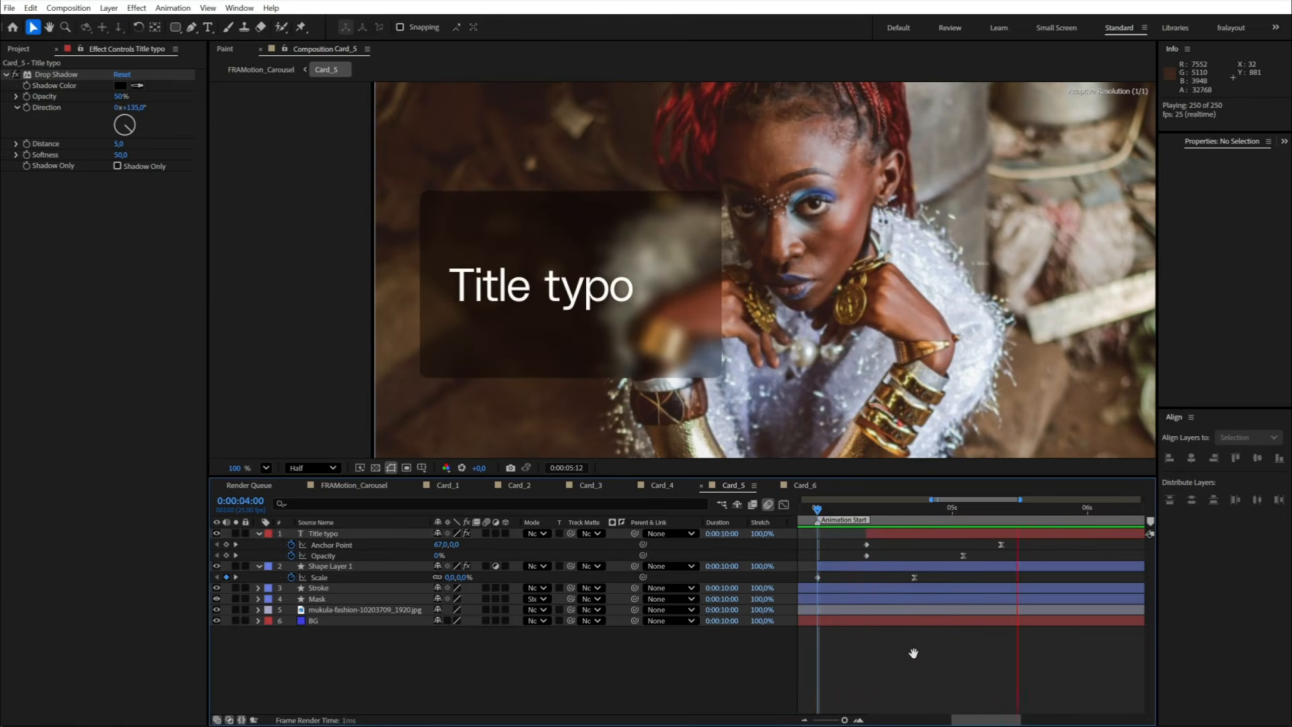
pyautogui.press('space')
# Step: Collapse the expanded properties of all layers in the Card_5 composition
pyautogui.hotkey('ctrl', 'a')
pyautogui.click(259, 534)
pyautogui.press('F2')
pyautogui.scroll(-1, 758, 403)
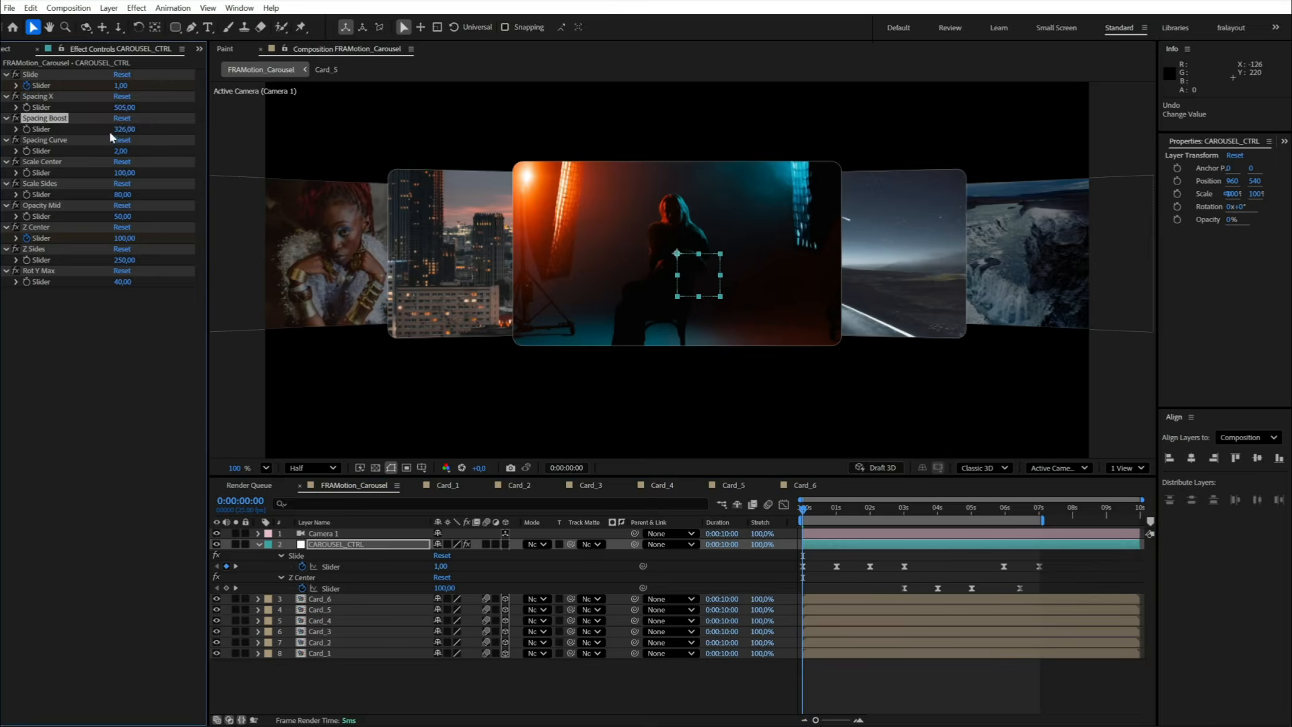
# Step: Set the carousel controller's Spacing Curve to 1.5
pyautogui.moveTo(123, 151); pyautogui.dragTo(119, 150)
pyautogui.hotkey('ctrl', 'z')
pyautogui.click(123, 150)
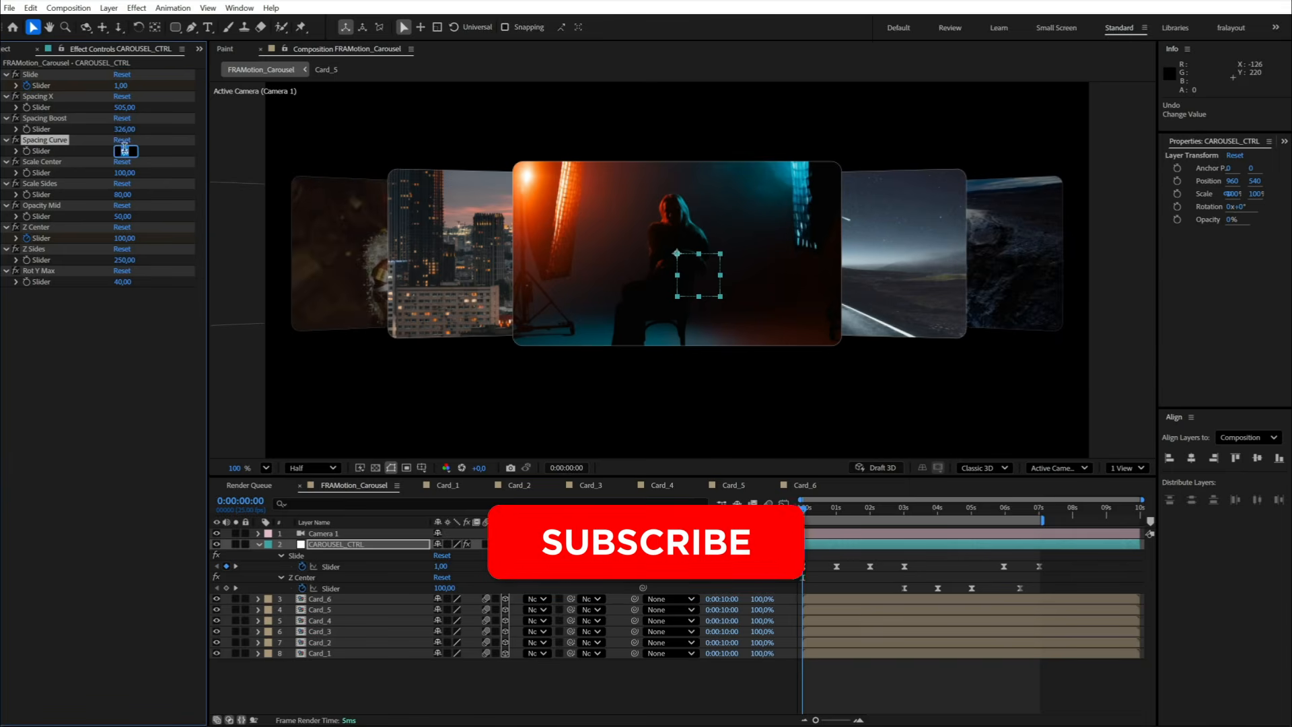
pyautogui.write('1')
pyautogui.press('Return')
pyautogui.click(124, 150)
pyautogui.press('Return')
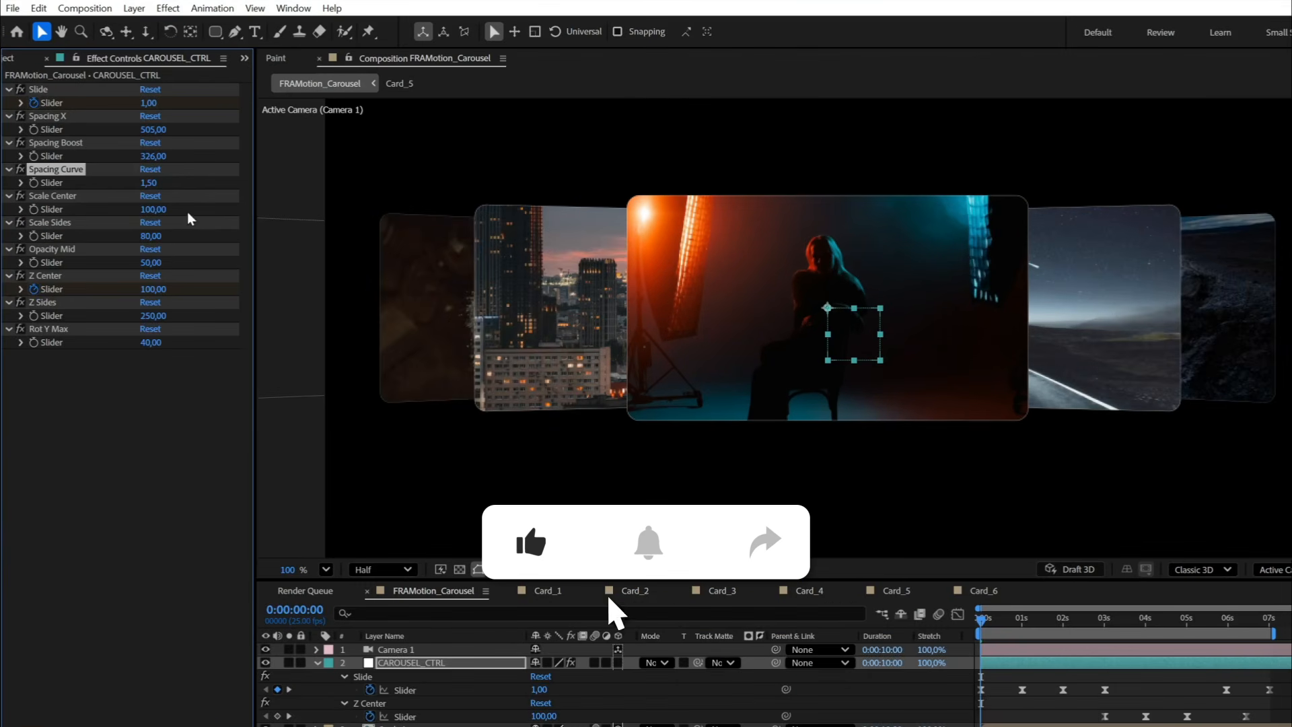
# Step: Add Spacing X and Spacing Boost keyframes to CAROUSEL_CTRL at the start of the timeline
pyautogui.click(27, 128)
pyautogui.click(27, 107)
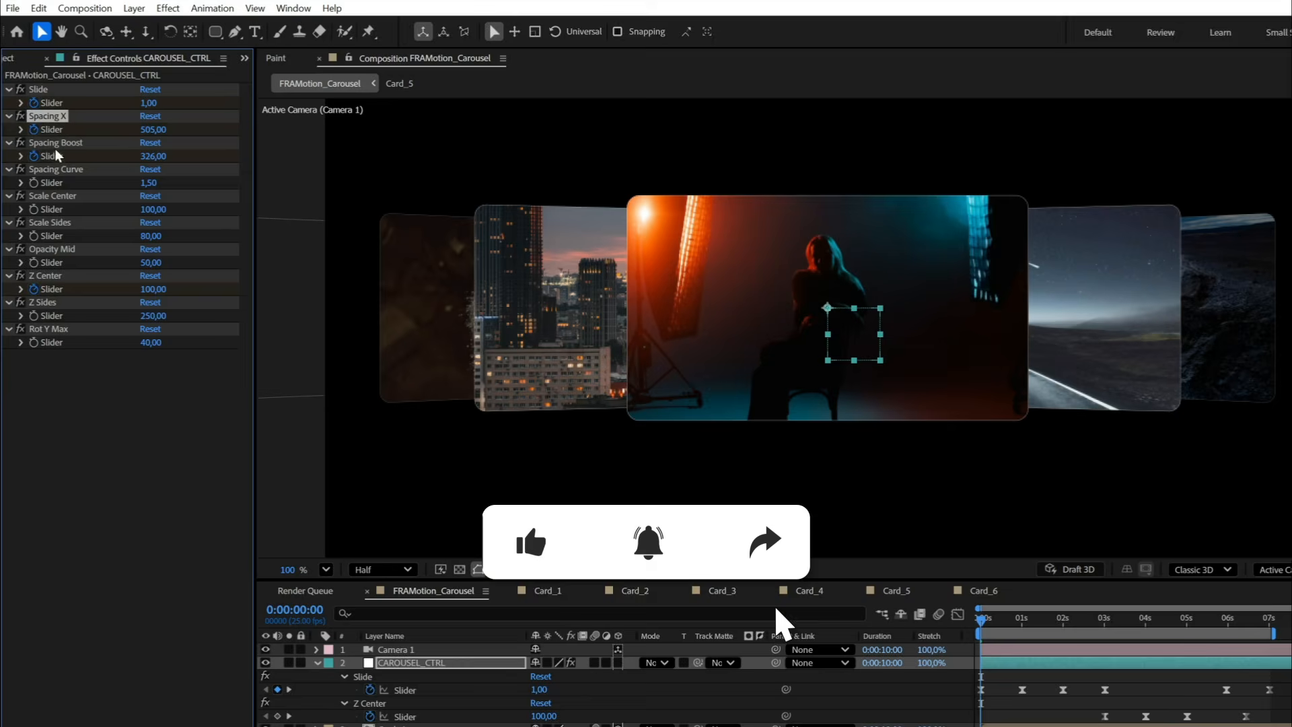
pyautogui.click(1008, 677)
pyautogui.click(1008, 664)
pyautogui.press('u')
pyautogui.press('u')
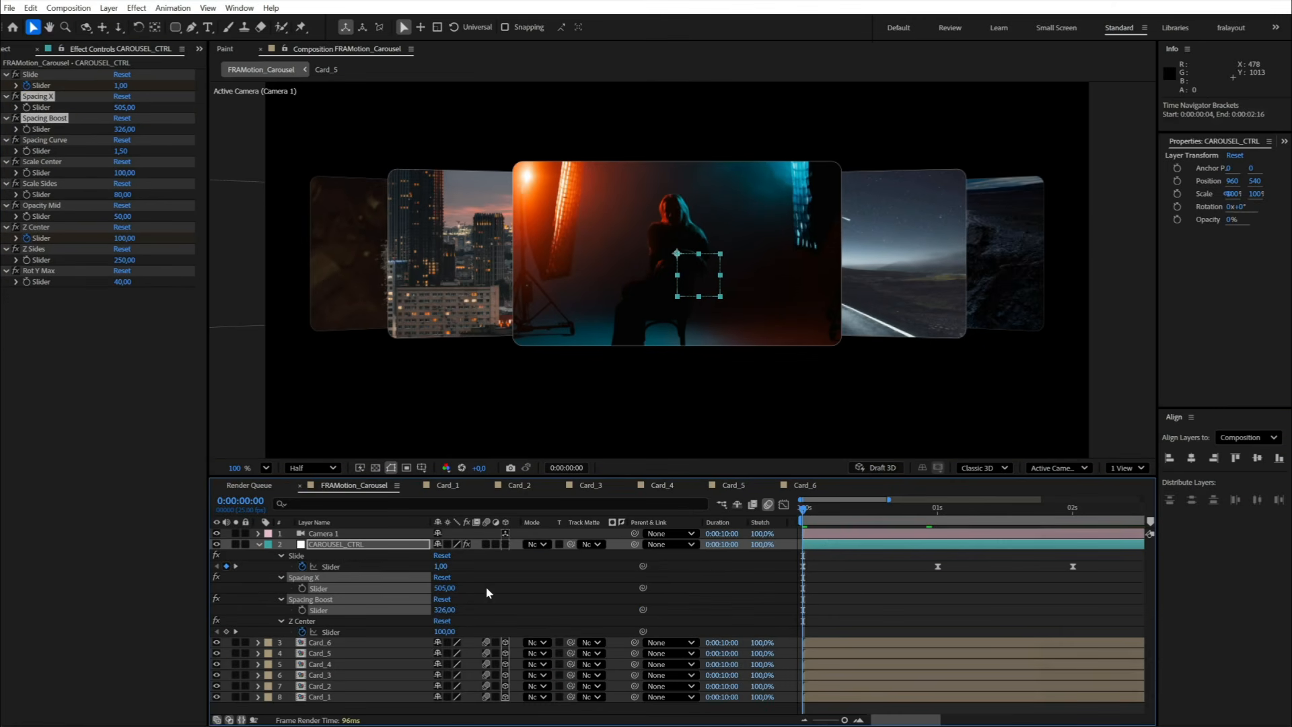
pyautogui.click(555, 598)
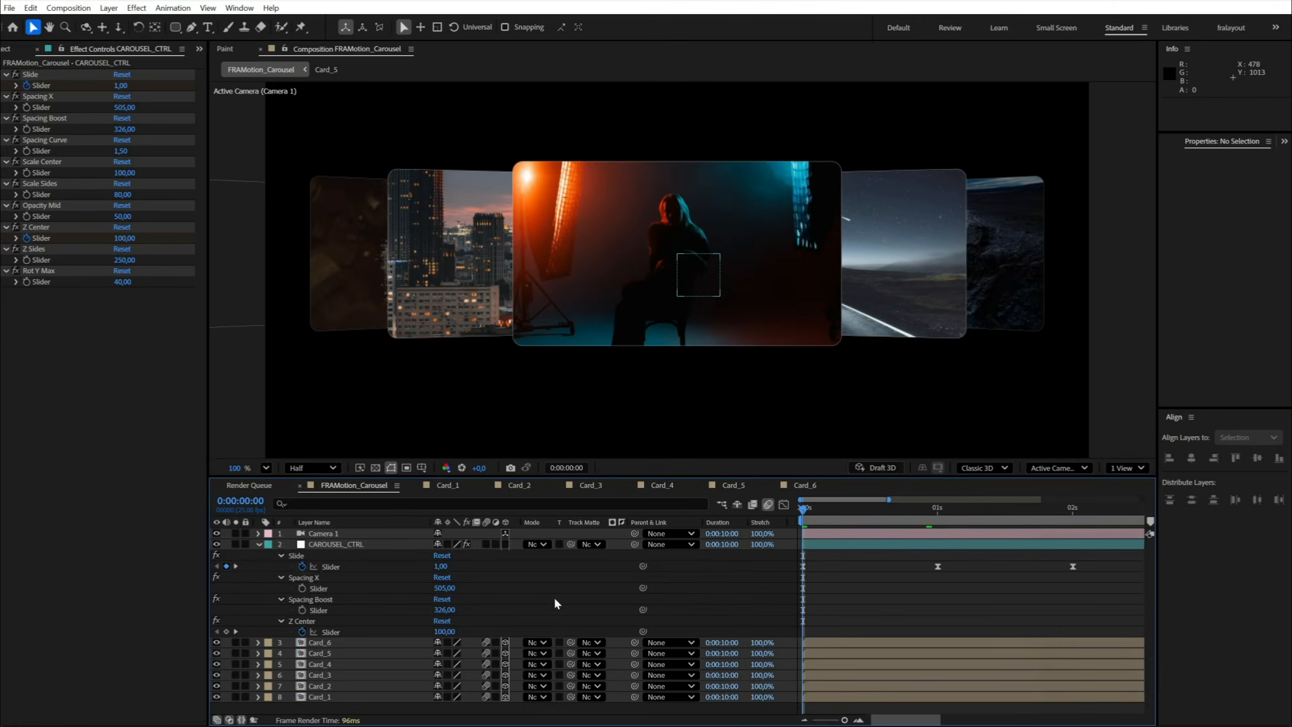
pyautogui.click(302, 589)
pyautogui.click(302, 610)
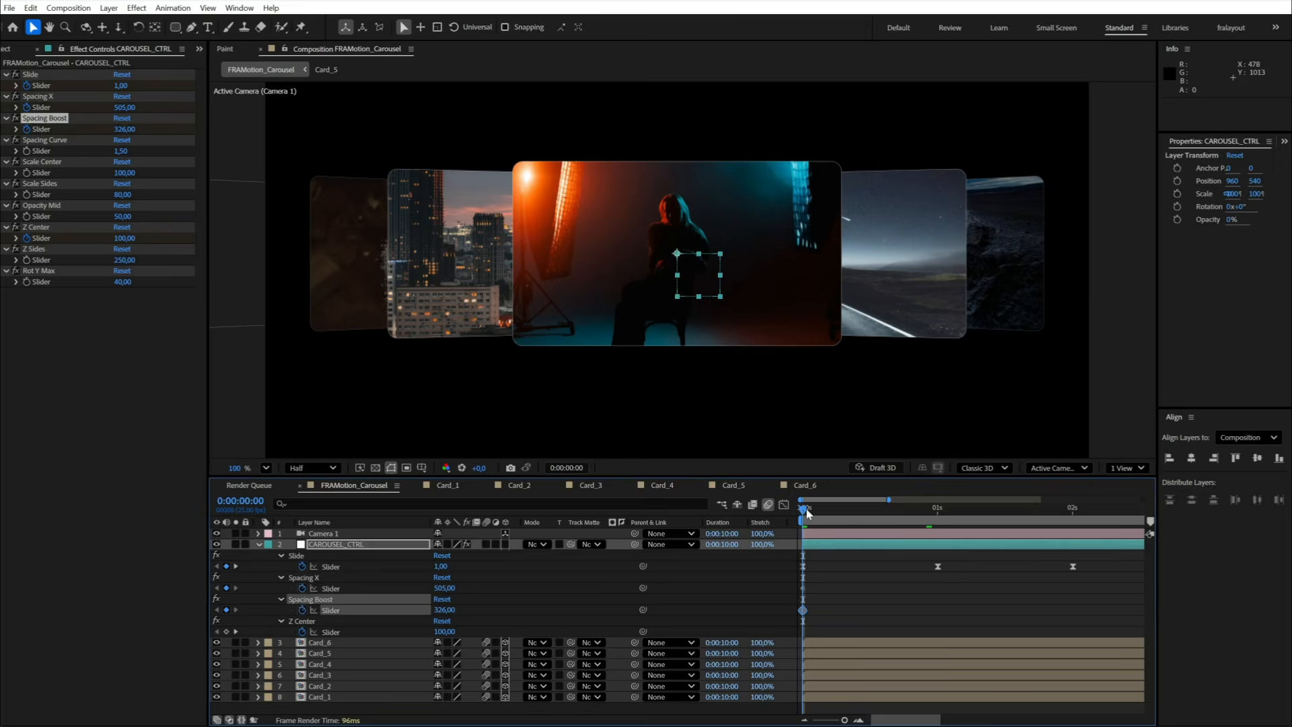
# Step: At 0:00:00:12, keyframe Spacing X at 800 and Spacing Boost at 1200
pyautogui.moveTo(806, 510); pyautogui.dragTo(869, 517)
pyautogui.click(767, 506)
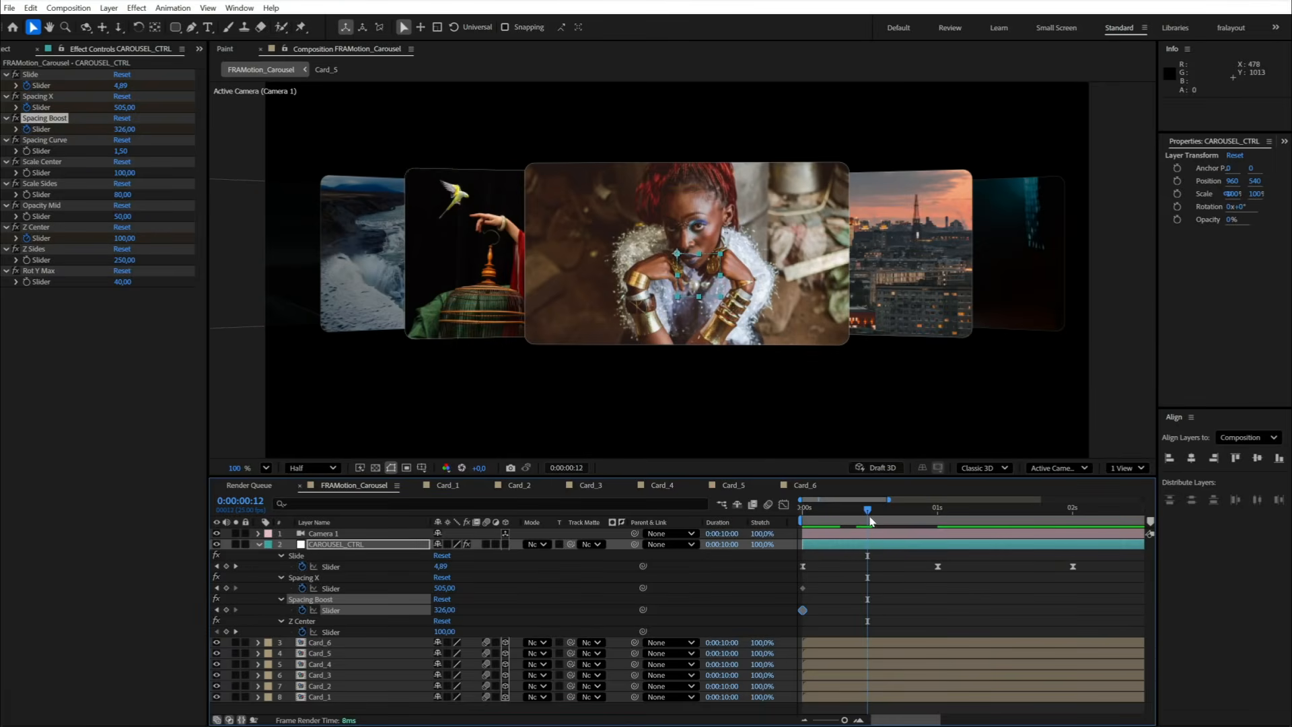
pyautogui.moveTo(444, 589); pyautogui.dragTo(511, 588)
pyautogui.click(446, 588)
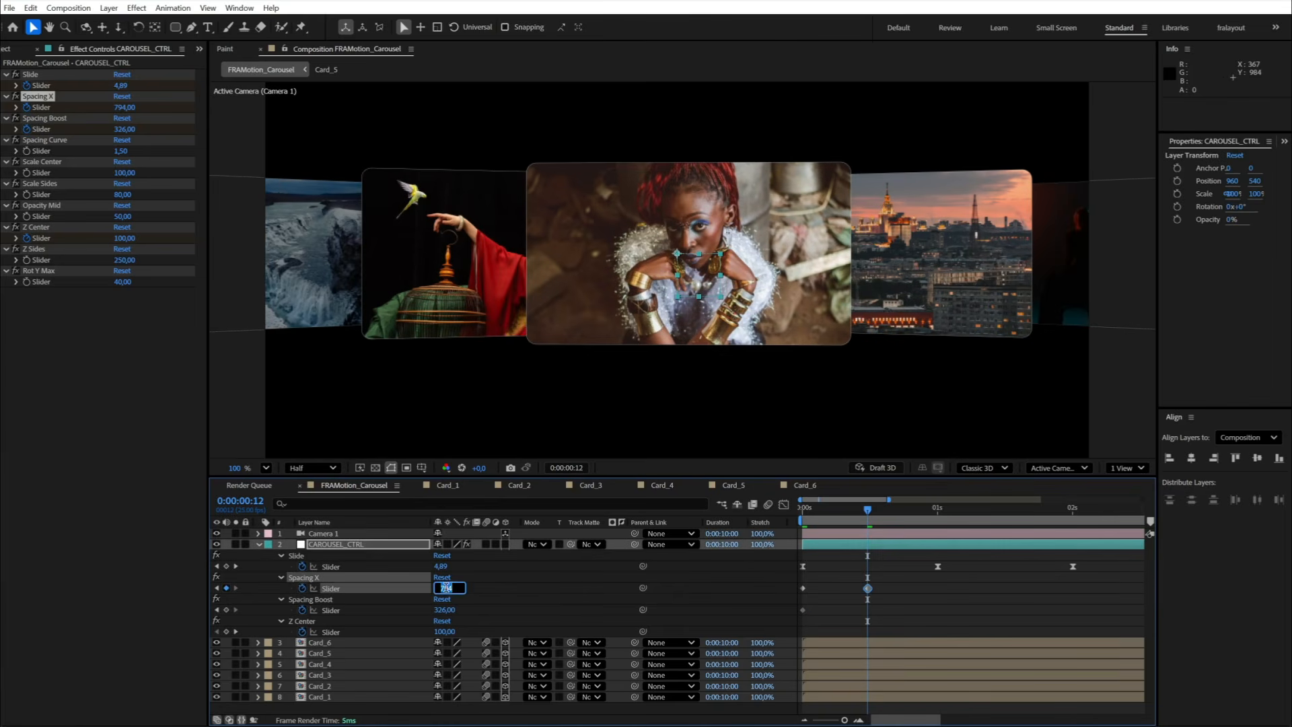
pyautogui.write('800')
pyautogui.press('Tab')
pyautogui.write('1200')
pyautogui.press('Return')
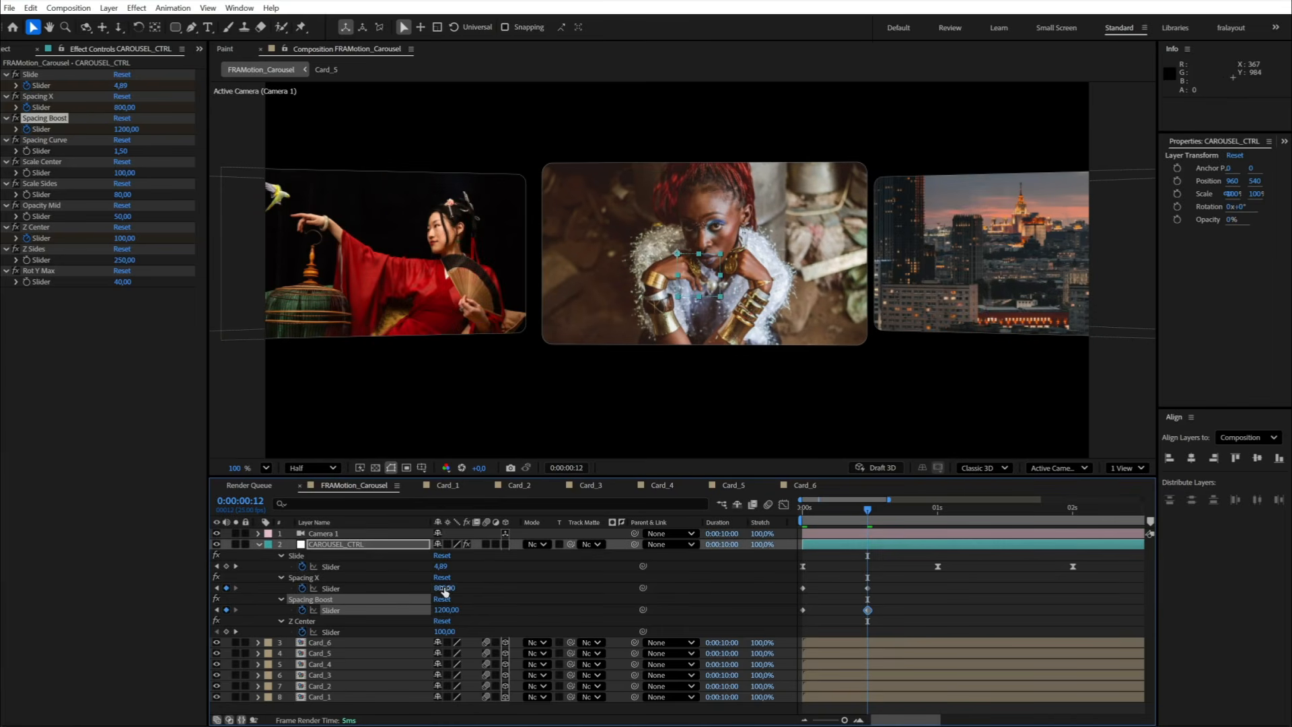
# Step: Copy the starting Spacing X and Spacing Boost keyframes to the one-second mark
pyautogui.moveTo(863, 515); pyautogui.dragTo(937, 519)
pyautogui.moveTo(824, 579); pyautogui.dragTo(789, 620)
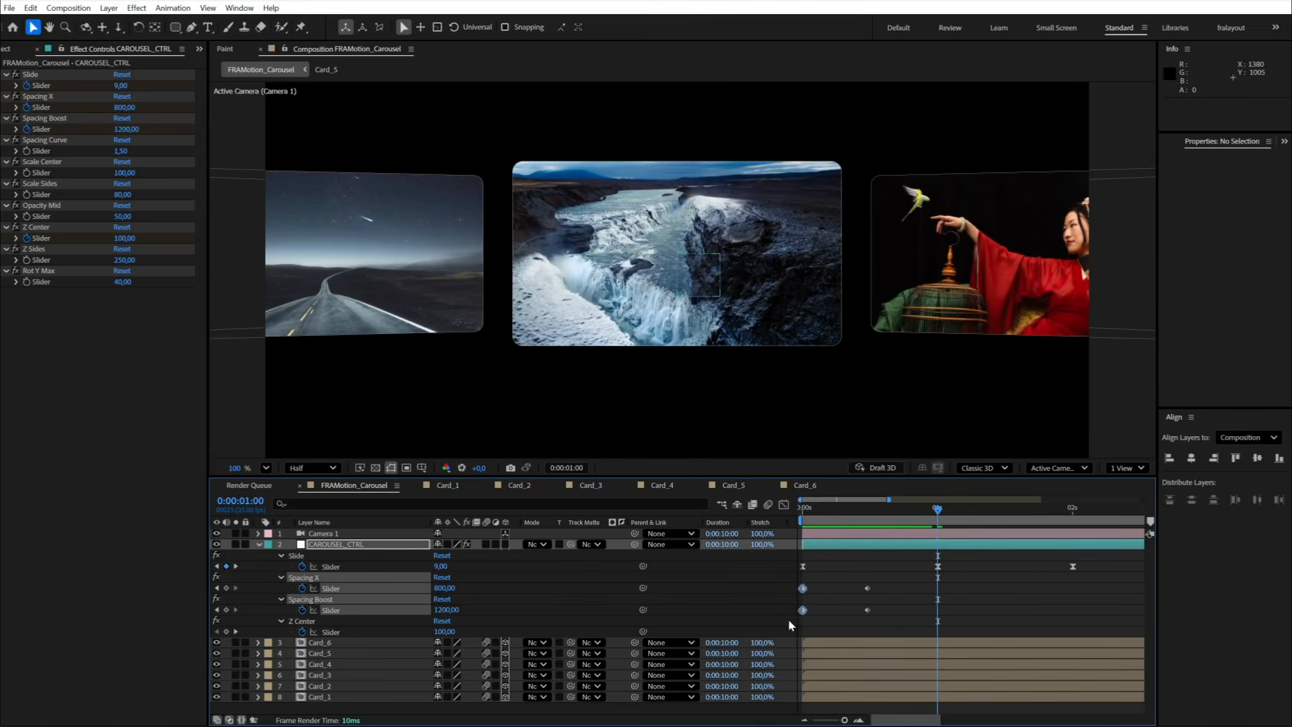
pyautogui.hotkey('ctrl', 'c')
pyautogui.hotkey('ctrl', 'v')
# Step: Ease all Spacing X and Spacing Boost keyframes, lengthen their easing handles in the Graph Editor, and preview the motion
pyautogui.click(867, 516)
pyautogui.moveTo(959, 580); pyautogui.dragTo(802, 628)
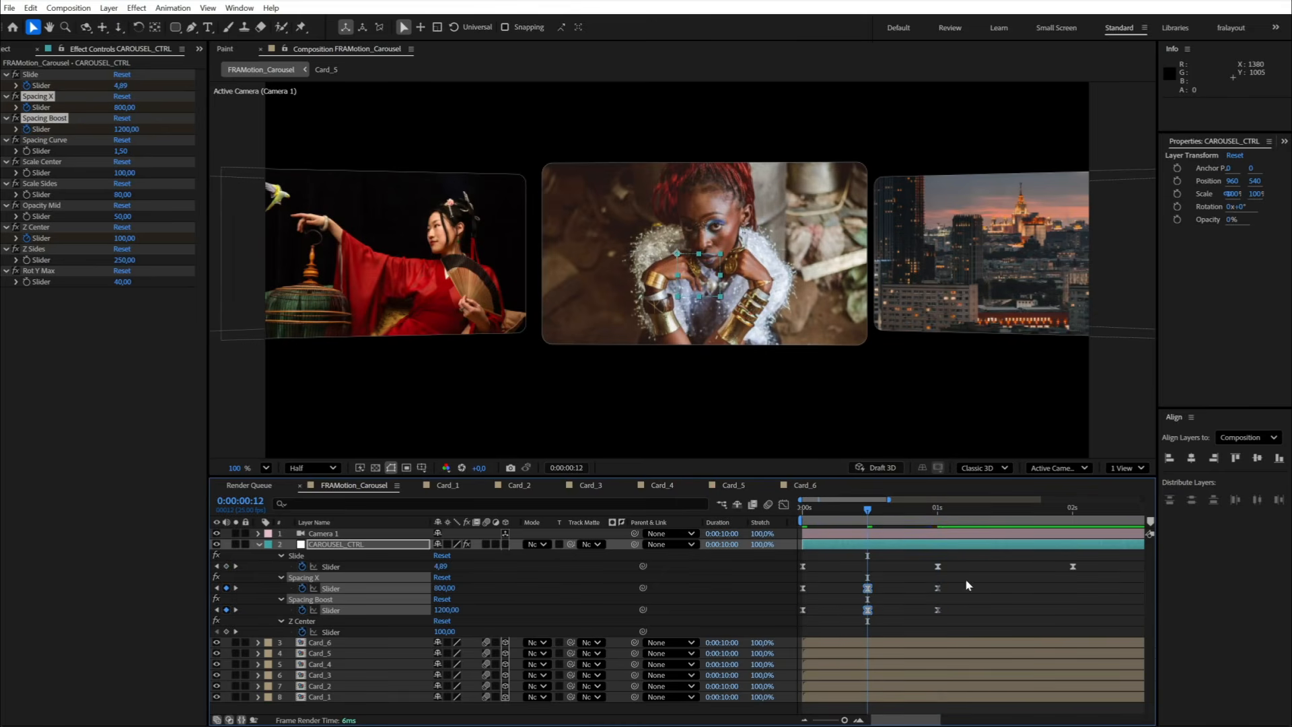
pyautogui.moveTo(965, 578); pyautogui.dragTo(825, 636)
pyautogui.hotkey('shift', 'F3')
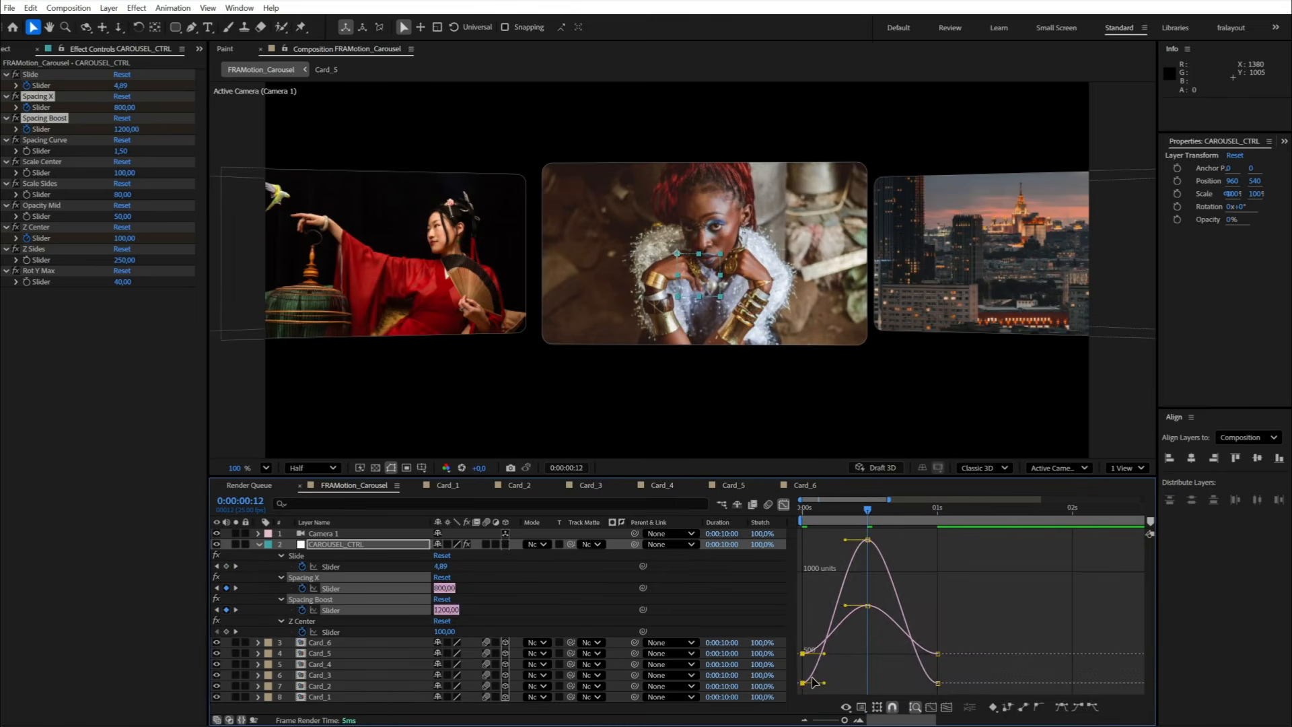
pyautogui.moveTo(792, 644); pyautogui.dragTo(793, 645)
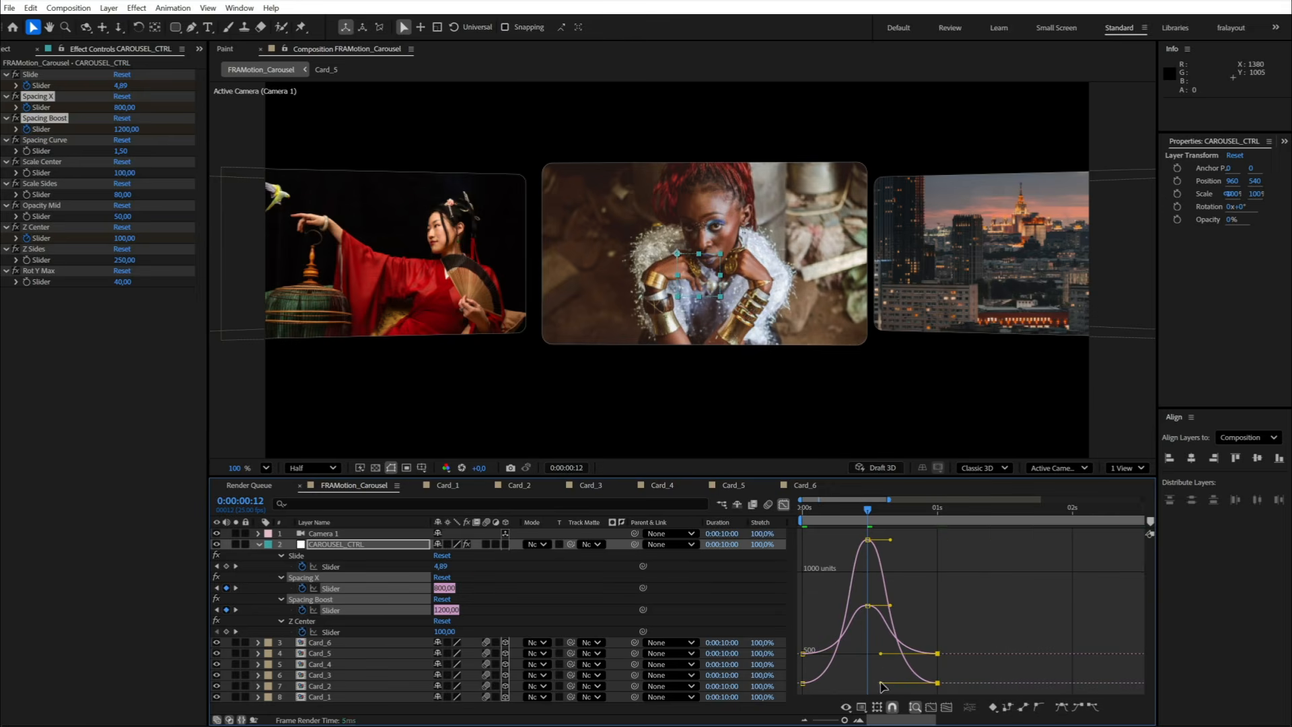
pyautogui.click(783, 505)
pyautogui.press('space')
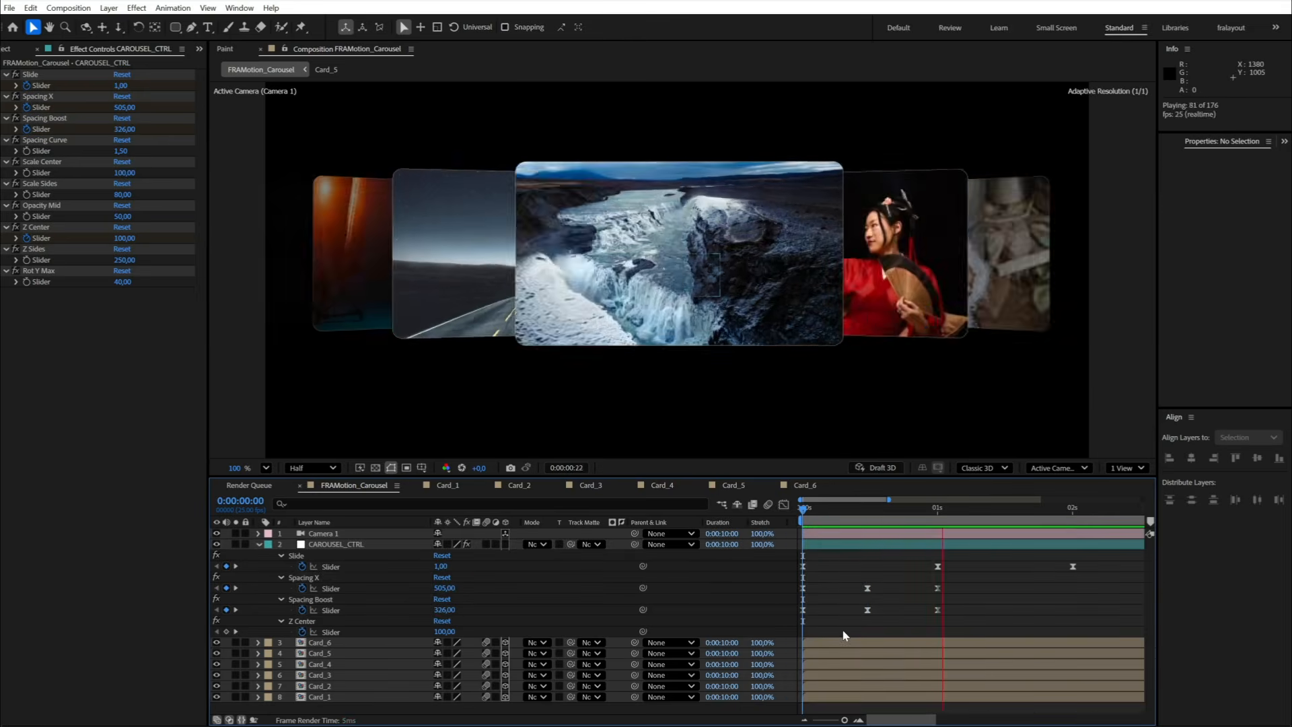
# Step: Lengthen the easing handles of the Spacing X and Spacing Boost keyframes at 0:00:00:12, and play the carousel from the start
pyautogui.moveTo(836, 517); pyautogui.dragTo(858, 518)
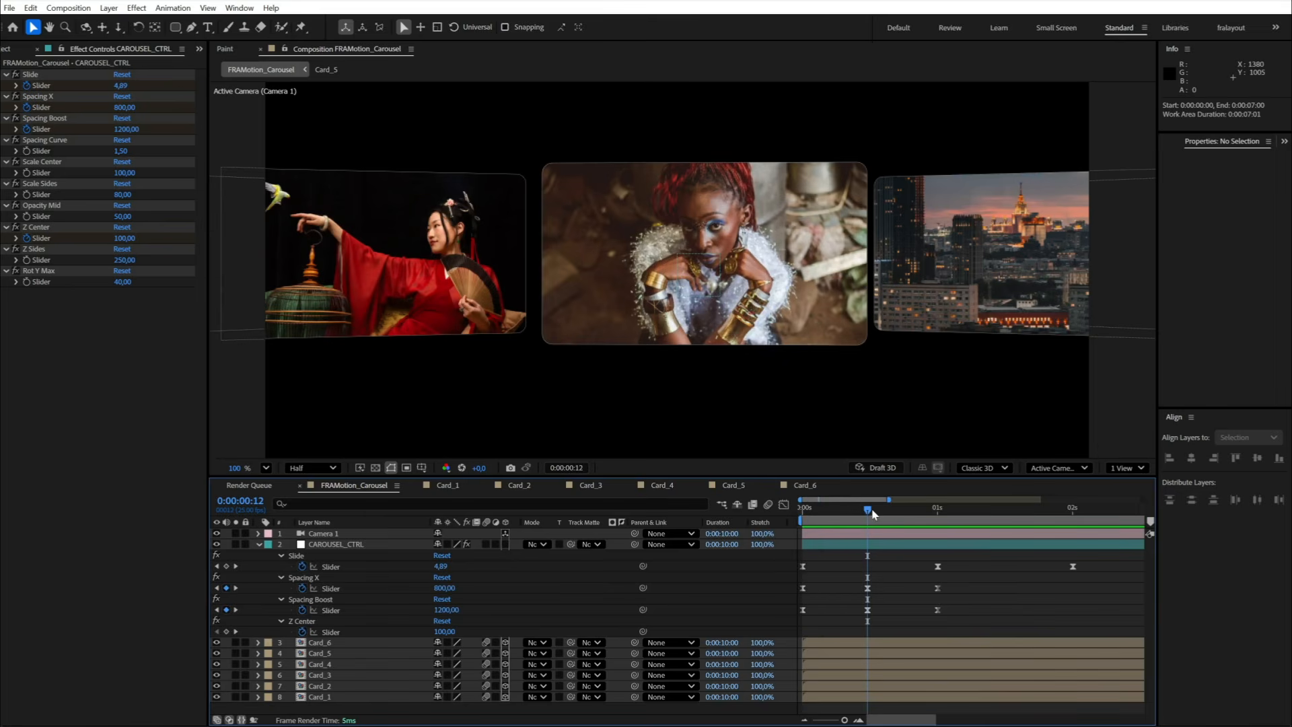
pyautogui.moveTo(858, 590); pyautogui.dragTo(911, 607)
pyautogui.hotkey('shift', 'F3')
pyautogui.click(784, 504)
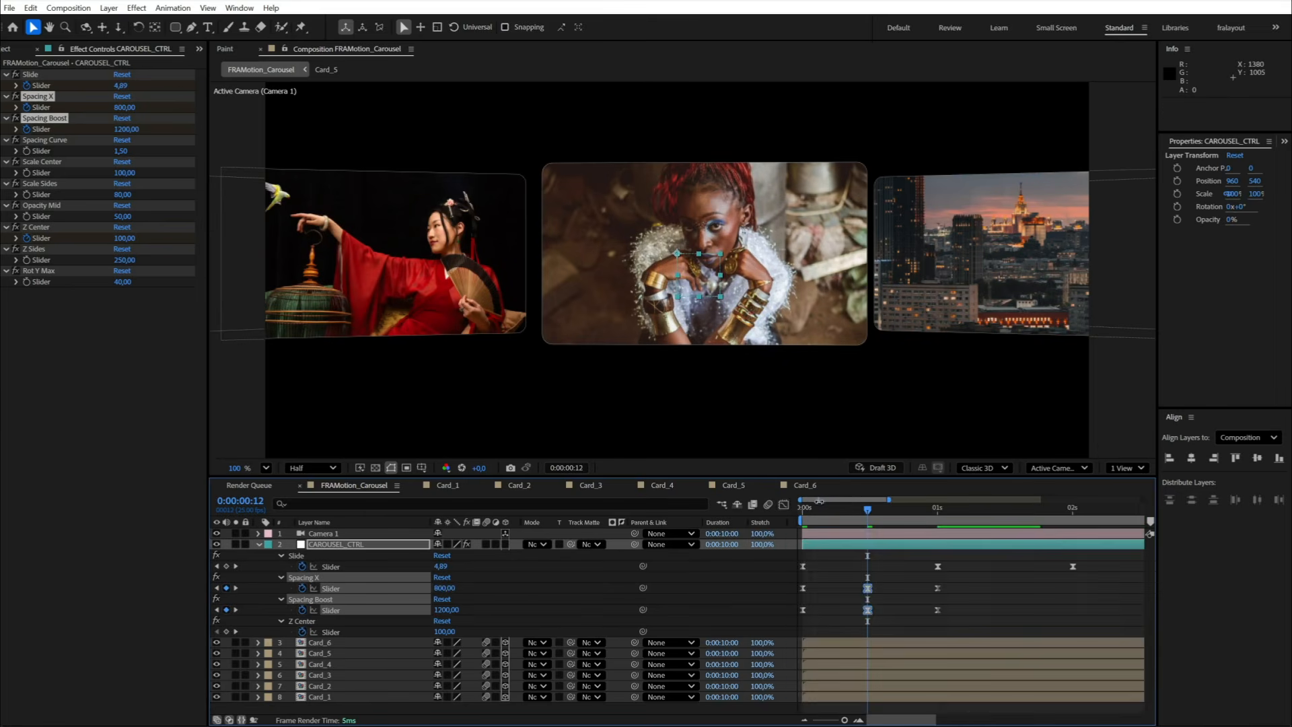
pyautogui.moveTo(810, 511)
pyautogui.mouseDown()
pyautogui.moveTo(911, 523)
pyautogui.moveTo(825, 525)
pyautogui.mouseUp()
pyautogui.press('space')
pyautogui.press('space')
# Step: Raise the keyframes at 0:00:00:12 to Spacing Boost 1400 and Spacing X 850, and preview the result
pyautogui.click(868, 513)
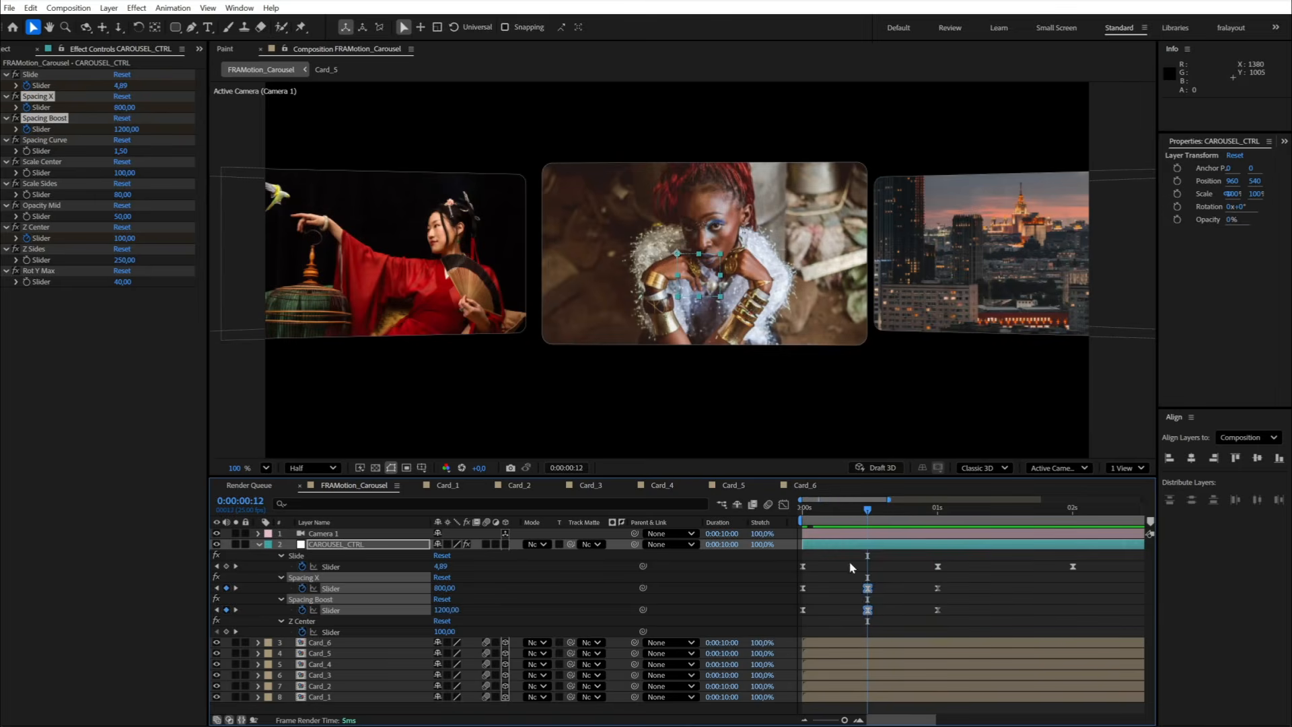
pyautogui.click(852, 566)
pyautogui.write('1400')
pyautogui.press('Return')
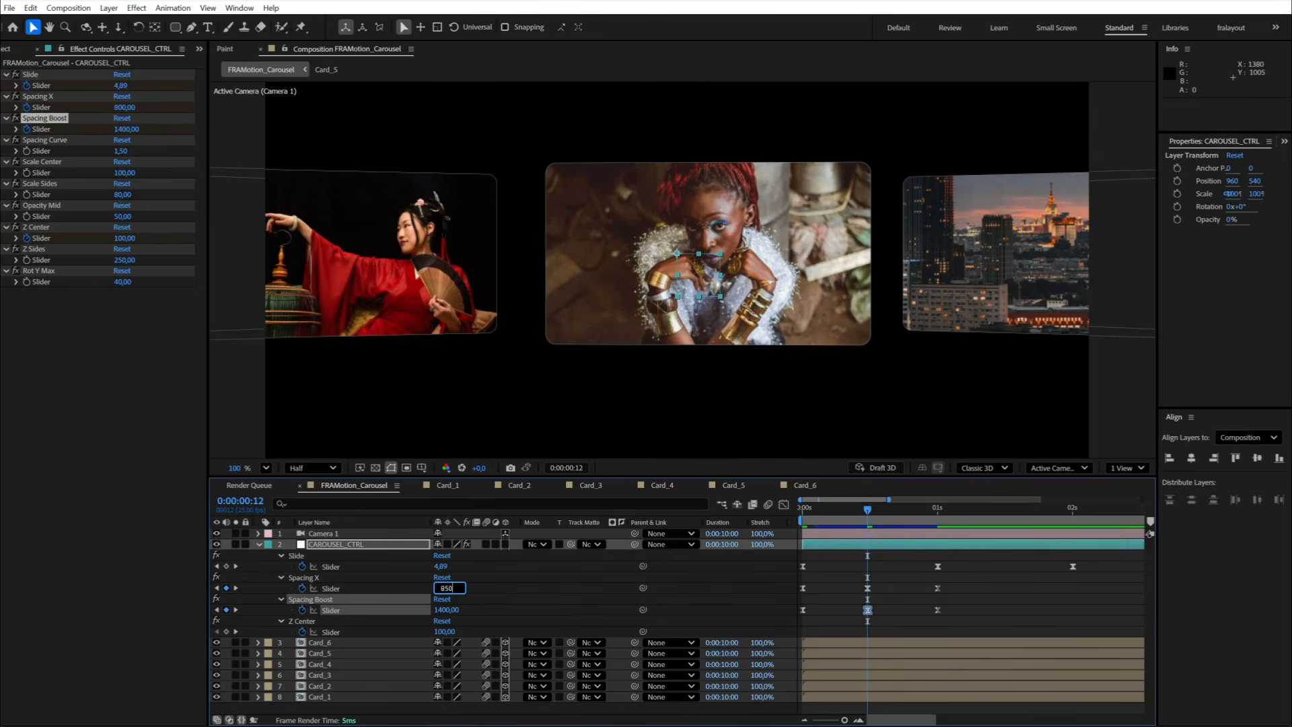
pyautogui.press('Return')
pyautogui.press('space')
pyautogui.press('space')
# Step: Shorten the easing handles of the last and first Spacing X and Spacing Boost keyframes in the Graph Editor, and preview
pyautogui.moveTo(866, 513); pyautogui.dragTo(916, 515)
pyautogui.moveTo(954, 578); pyautogui.dragTo(922, 616)
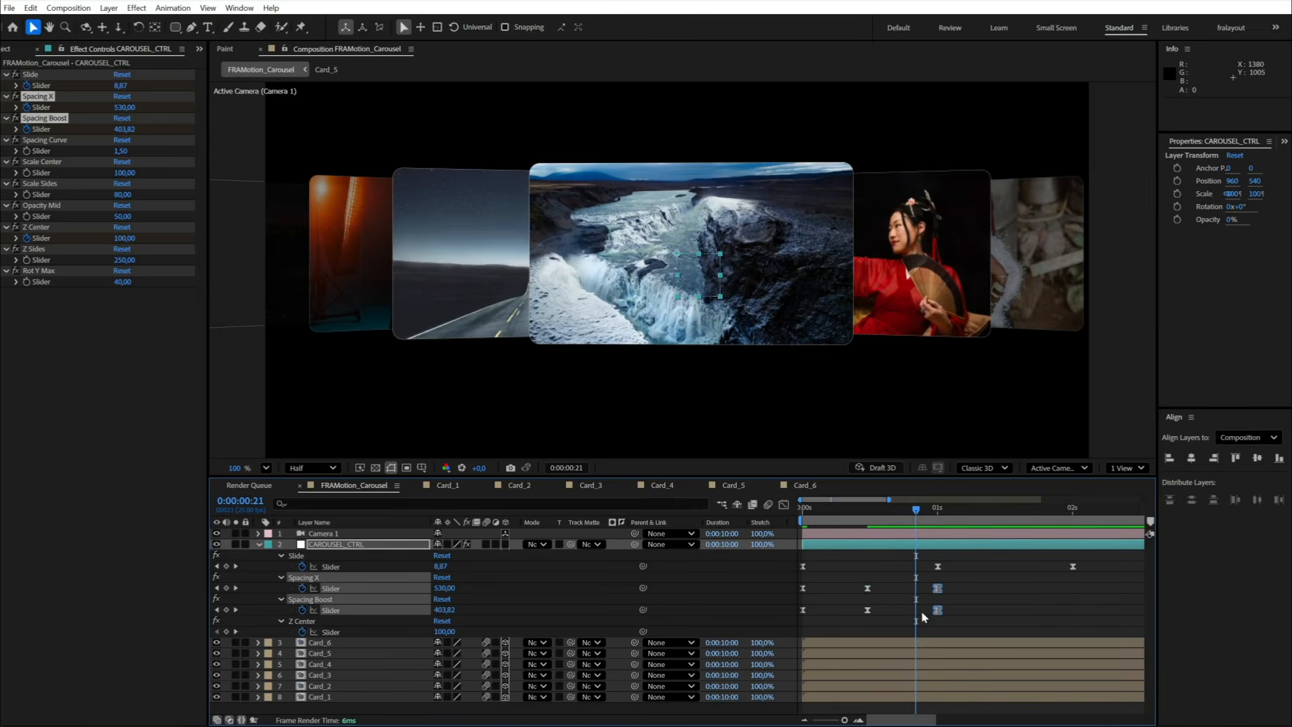
pyautogui.click(783, 504)
pyautogui.moveTo(880, 660); pyautogui.dragTo(892, 659)
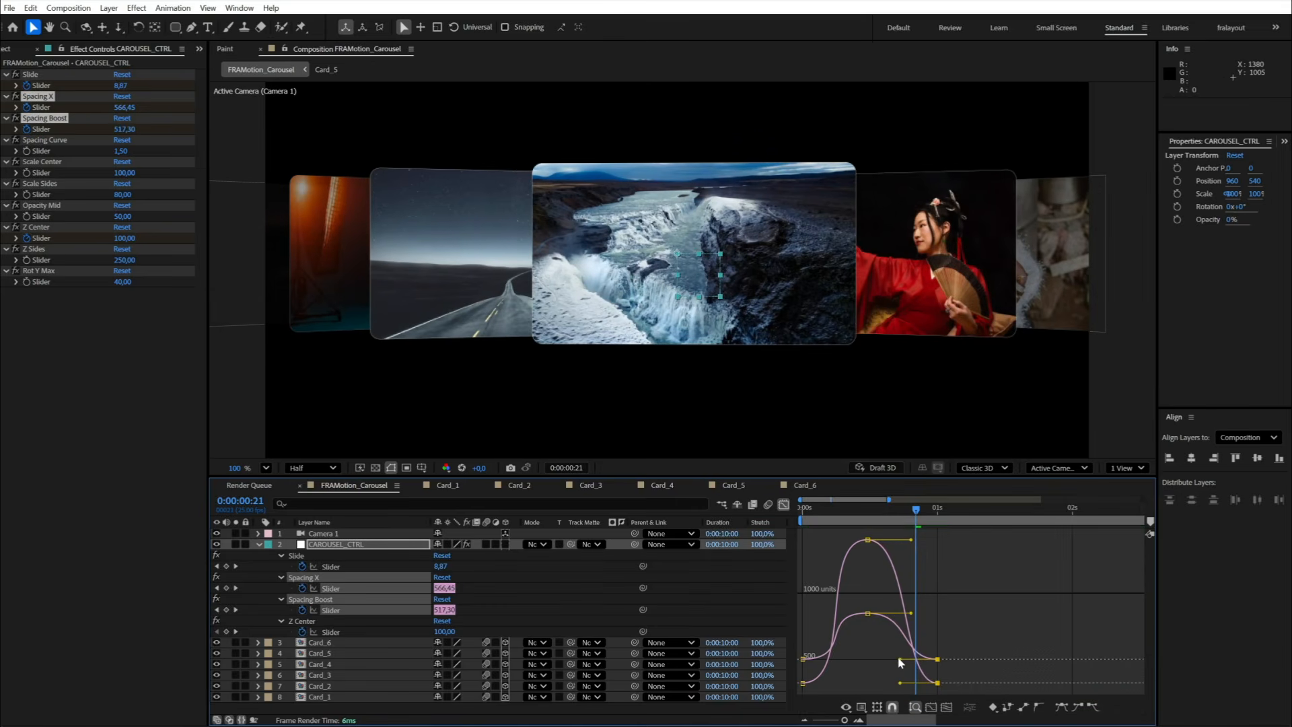
pyautogui.moveTo(915, 512); pyautogui.dragTo(755, 525)
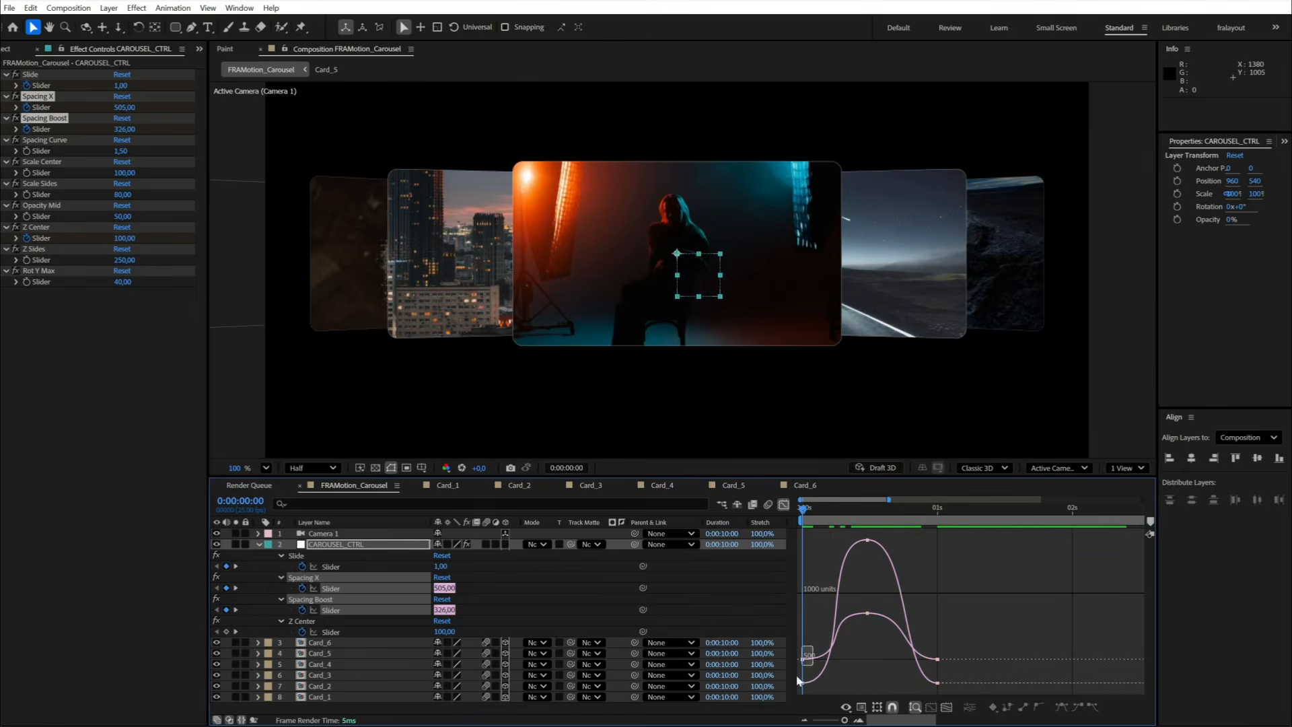
pyautogui.moveTo(857, 685); pyautogui.dragTo(842, 684)
pyautogui.press('space')
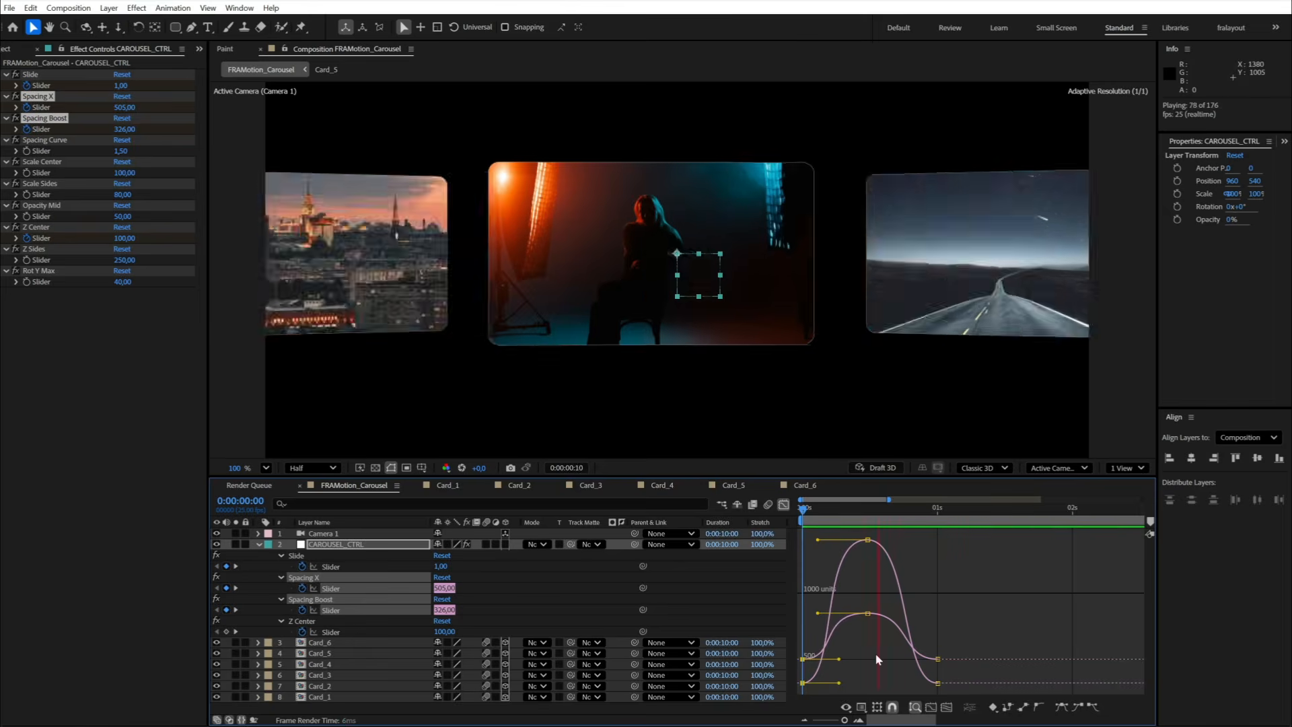
pyautogui.click(784, 504)
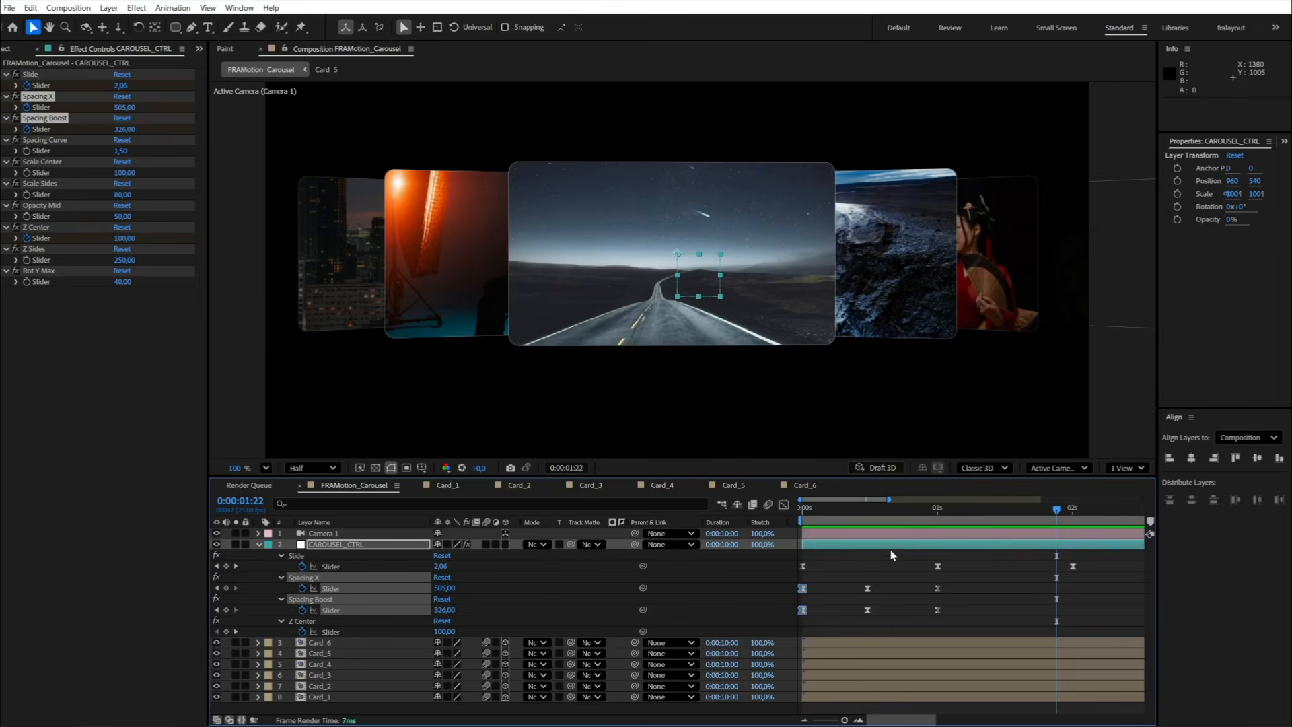
# Step: Duplicate the Spacing X and Spacing Boost keyframe sequence at the one-second mark and preview the second slide
pyautogui.moveTo(860, 626); pyautogui.dragTo(955, 582)
pyautogui.hotkey('ctrl', 'c')
pyautogui.press('j')
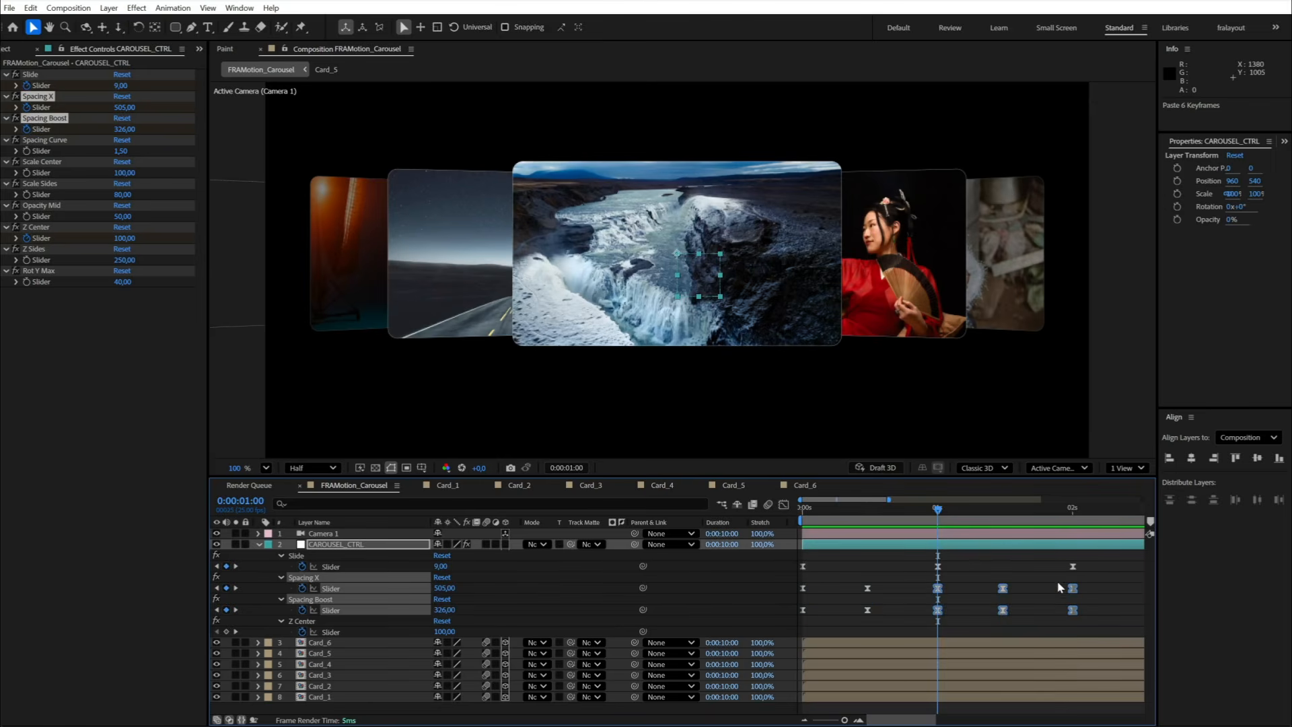
pyautogui.moveTo(1059, 587); pyautogui.dragTo(892, 610)
pyautogui.moveTo(899, 514); pyautogui.dragTo(955, 516)
pyautogui.press('space')
pyautogui.scroll(-3, 940, 556)
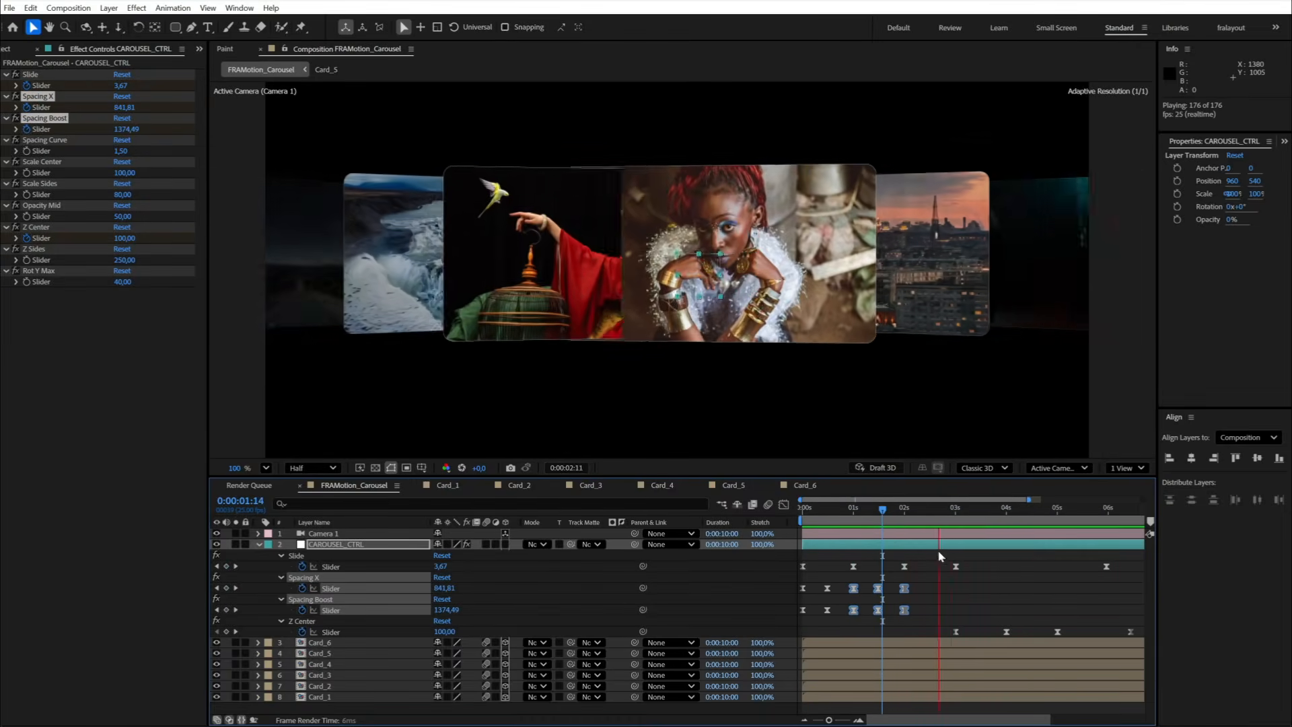
pyautogui.press('space')
# Step: Paste the spacing keyframe sequence at two seconds and preview the third slide
pyautogui.click(904, 510)
pyautogui.hotkey('ctrl', 'v')
pyautogui.press('space')
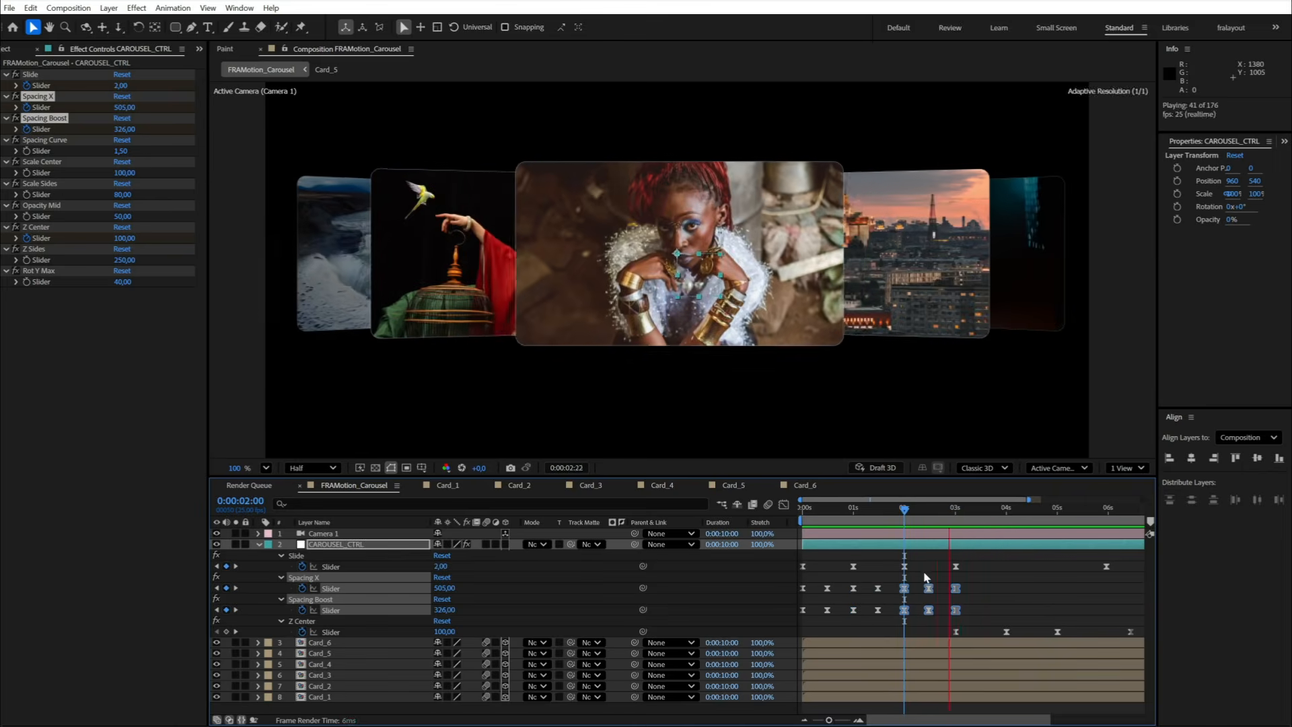
pyautogui.press('space')
# Step: Examine the Slide value curve between two and three seconds in the Graph Editor
pyautogui.moveTo(911, 515); pyautogui.dragTo(955, 517)
pyautogui.press('=')
pyautogui.press('=')
pyautogui.moveTo(940, 596); pyautogui.dragTo(872, 572)
pyautogui.click(945, 588)
pyautogui.press('-')
pyautogui.click(783, 504)
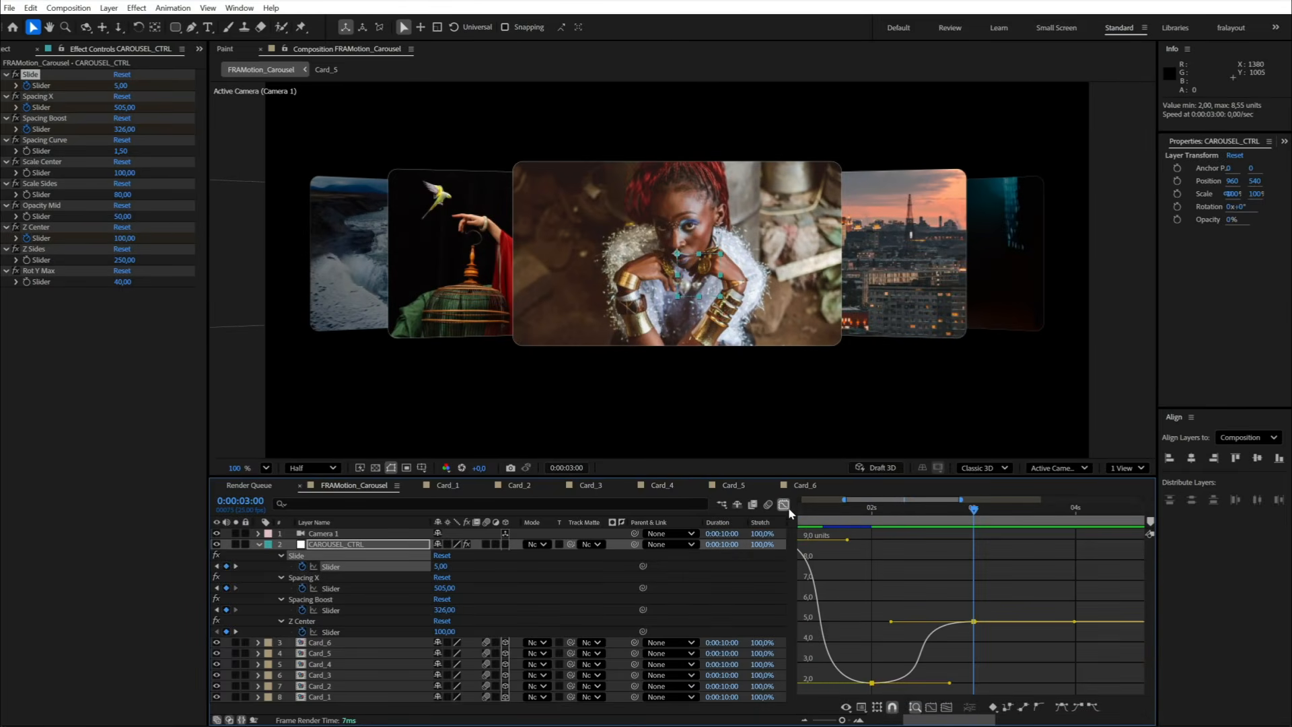
pyautogui.click(784, 505)
# Step: Move the Spacing X and Spacing Boost keyframes at three seconds earlier, to 0:00:02:21
pyautogui.click(922, 511)
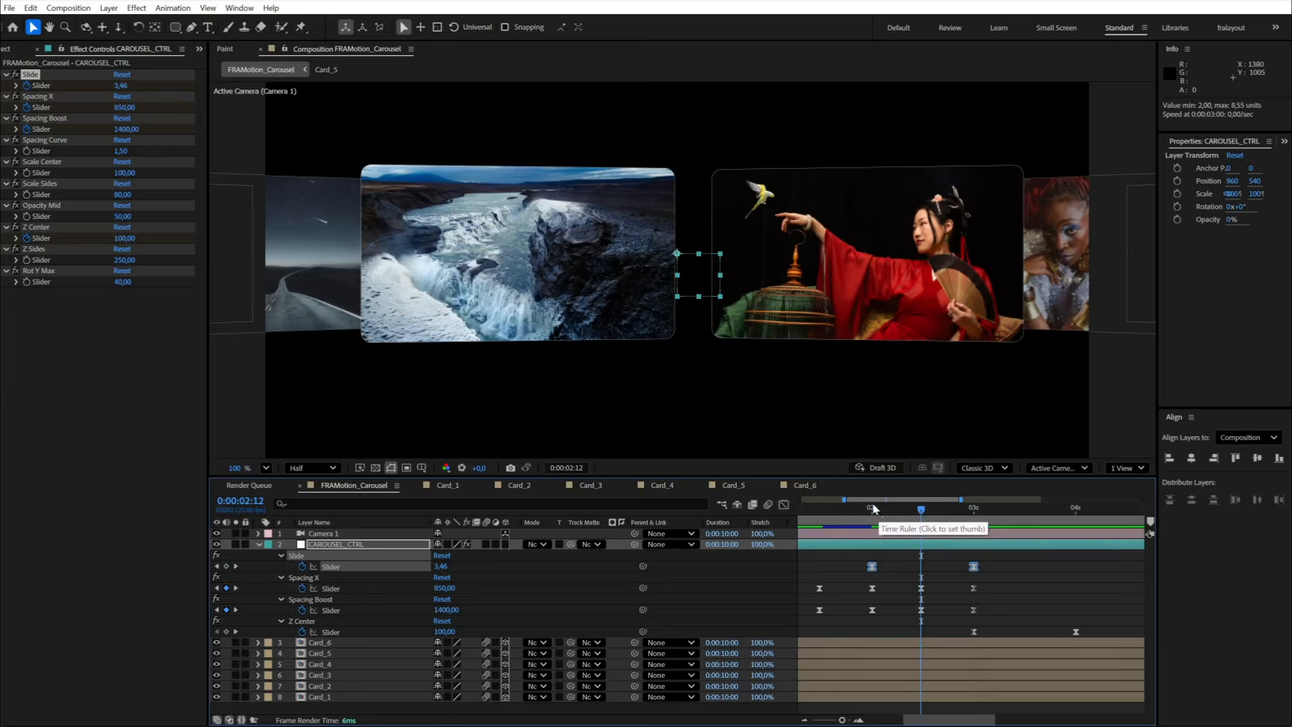
pyautogui.moveTo(874, 508); pyautogui.dragTo(949, 539)
pyautogui.moveTo(983, 583); pyautogui.dragTo(959, 610)
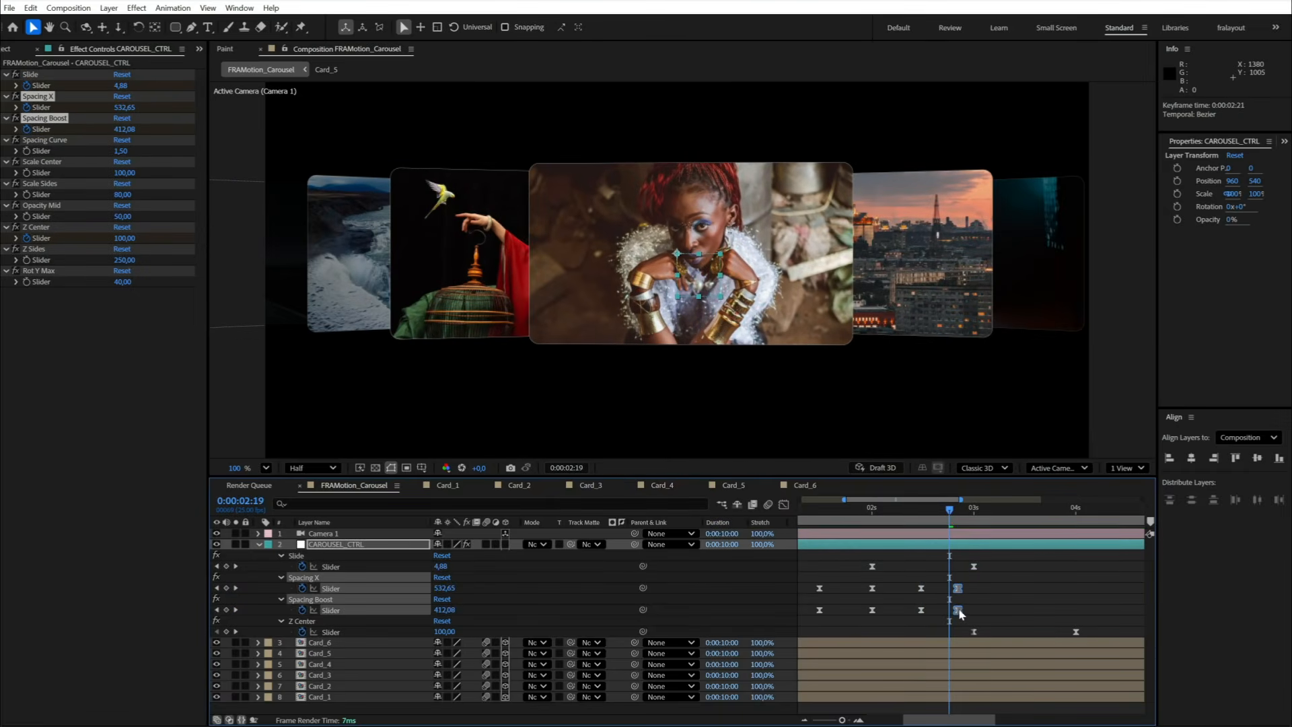
# Step: Try to move the Spacing X and Spacing Boost keyframes at two seconds about two frames later, preview, and undo the shift
pyautogui.moveTo(919, 513); pyautogui.dragTo(872, 531)
pyautogui.moveTo(886, 584); pyautogui.dragTo(873, 615)
pyautogui.moveTo(872, 610); pyautogui.dragTo(880, 616)
pyautogui.press('space')
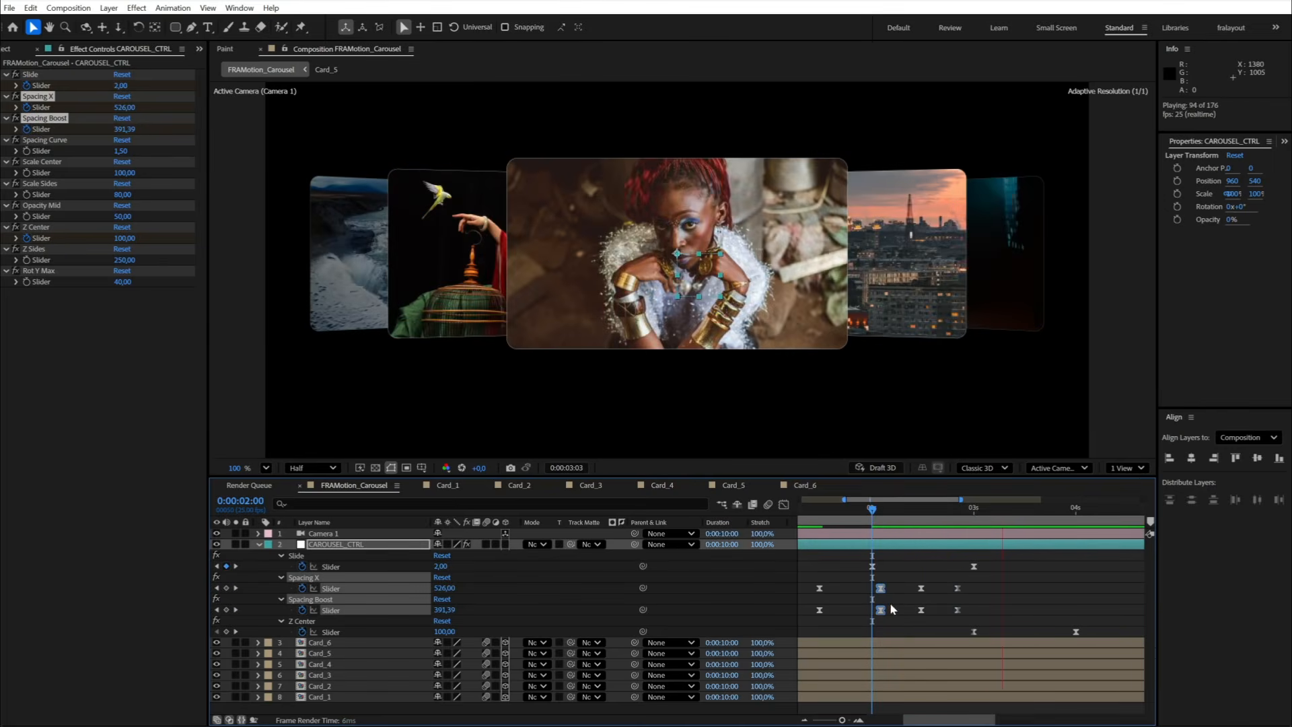
pyautogui.press('space')
pyautogui.hotkey('ctrl', 'z')
pyautogui.moveTo(874, 509); pyautogui.dragTo(973, 515)
pyautogui.scroll(-3, 977, 570)
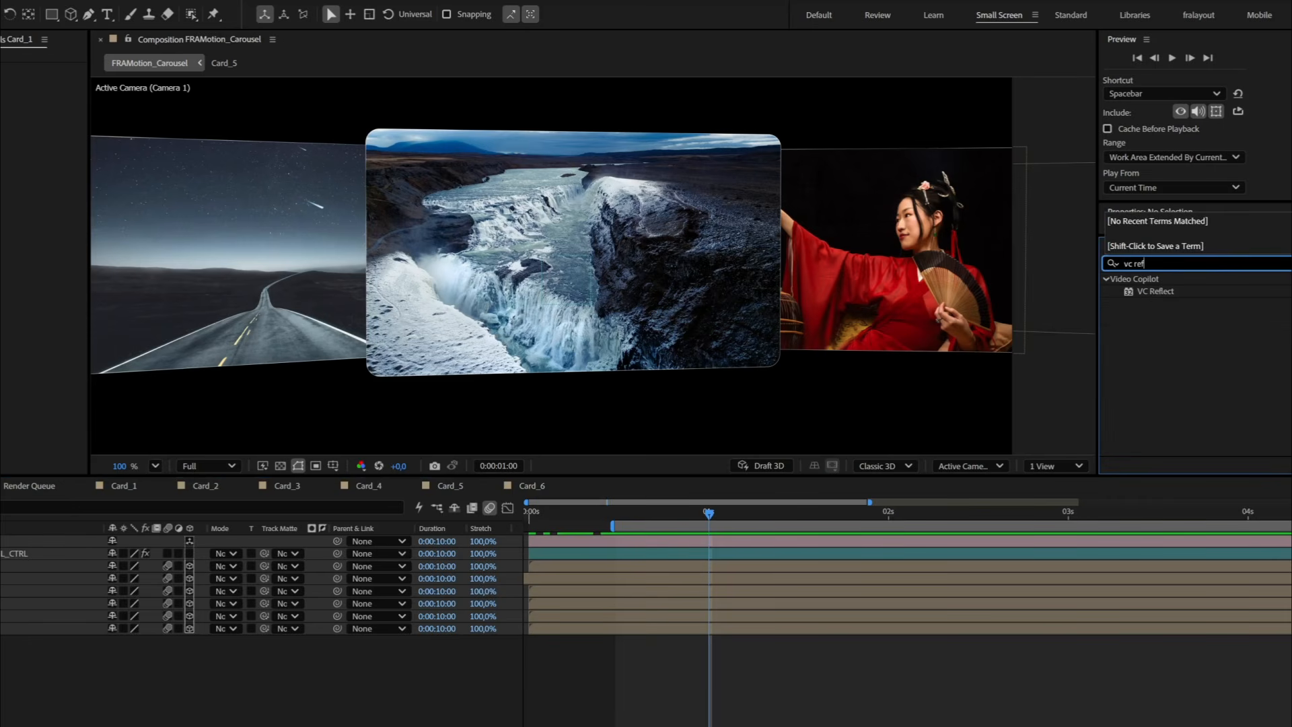
# Step: Apply VC Reflect to Card_3 with reflection distance 48%, opacity 60%, blur amount 2 and blur offset 89
pyautogui.moveTo(1155, 290); pyautogui.dragTo(530, 333)
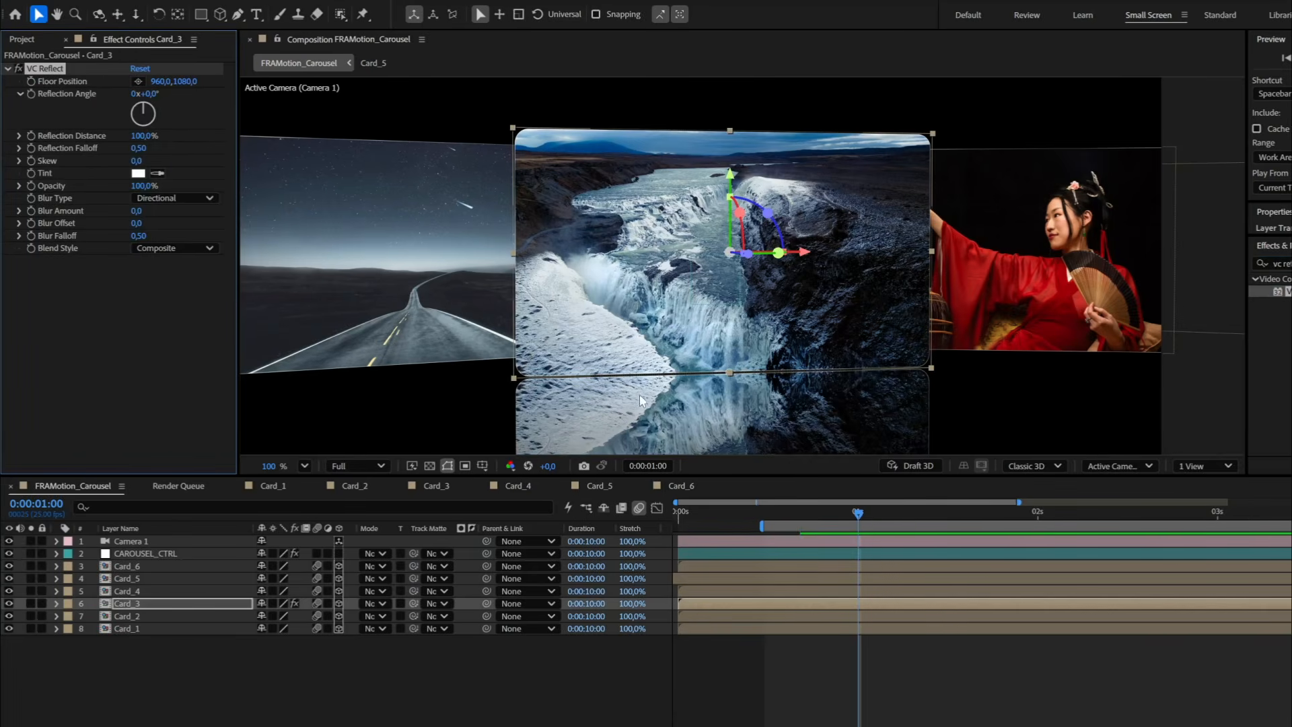
pyautogui.moveTo(170, 216); pyautogui.dragTo(180, 229)
pyautogui.moveTo(137, 211); pyautogui.dragTo(169, 217)
pyautogui.click(137, 212)
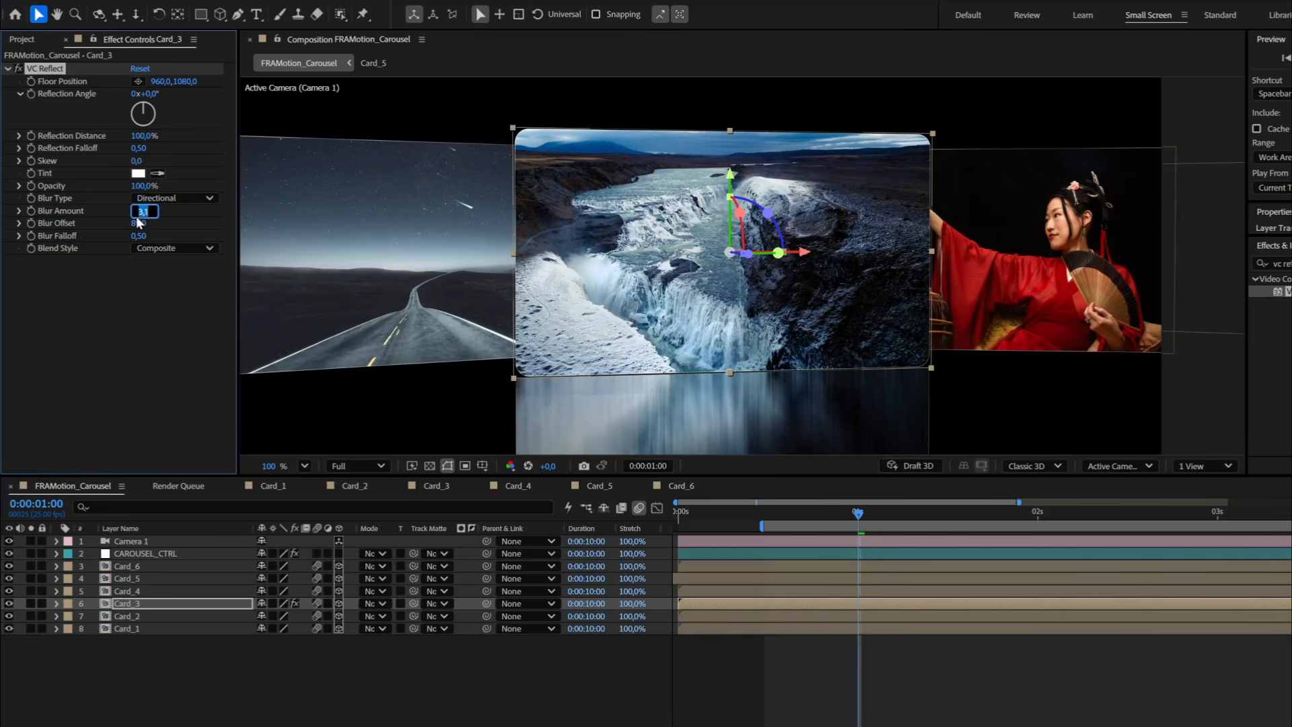
pyautogui.write('2')
pyautogui.press('Return')
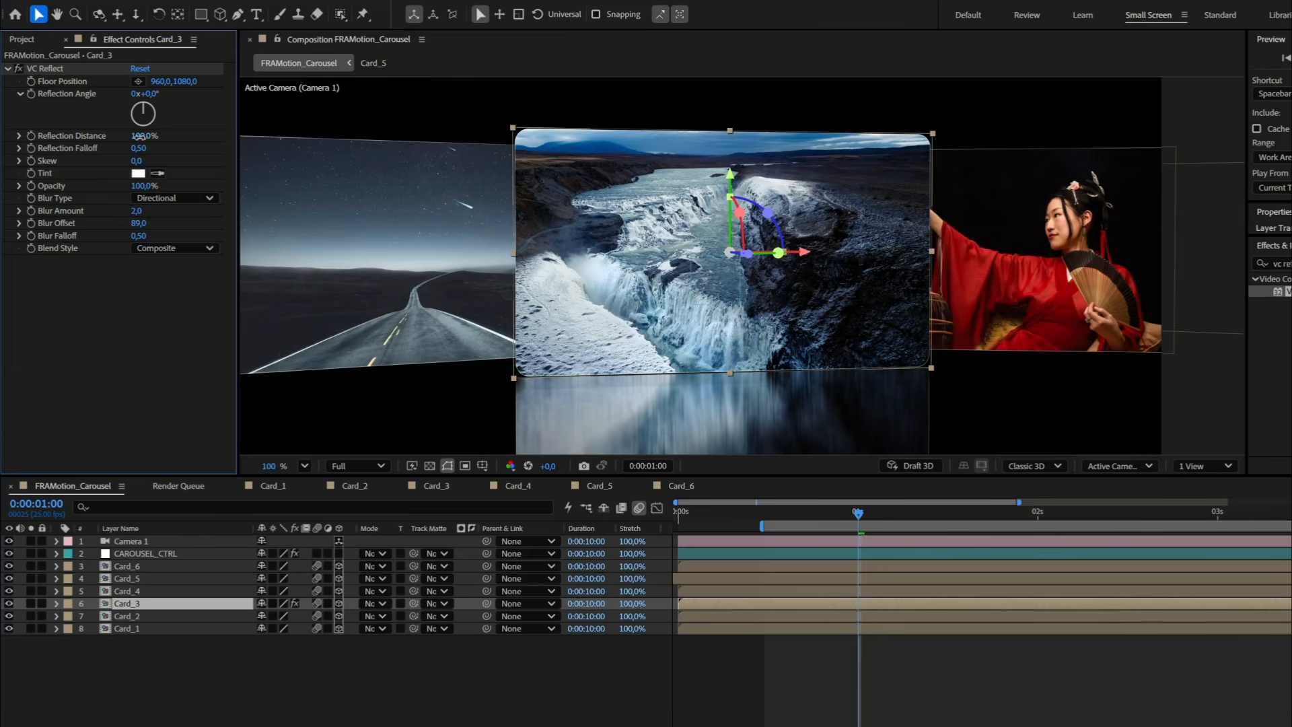
pyautogui.moveTo(138, 137)
pyautogui.mouseDown()
pyautogui.moveTo(104, 142)
pyautogui.moveTo(144, 140)
pyautogui.mouseUp()
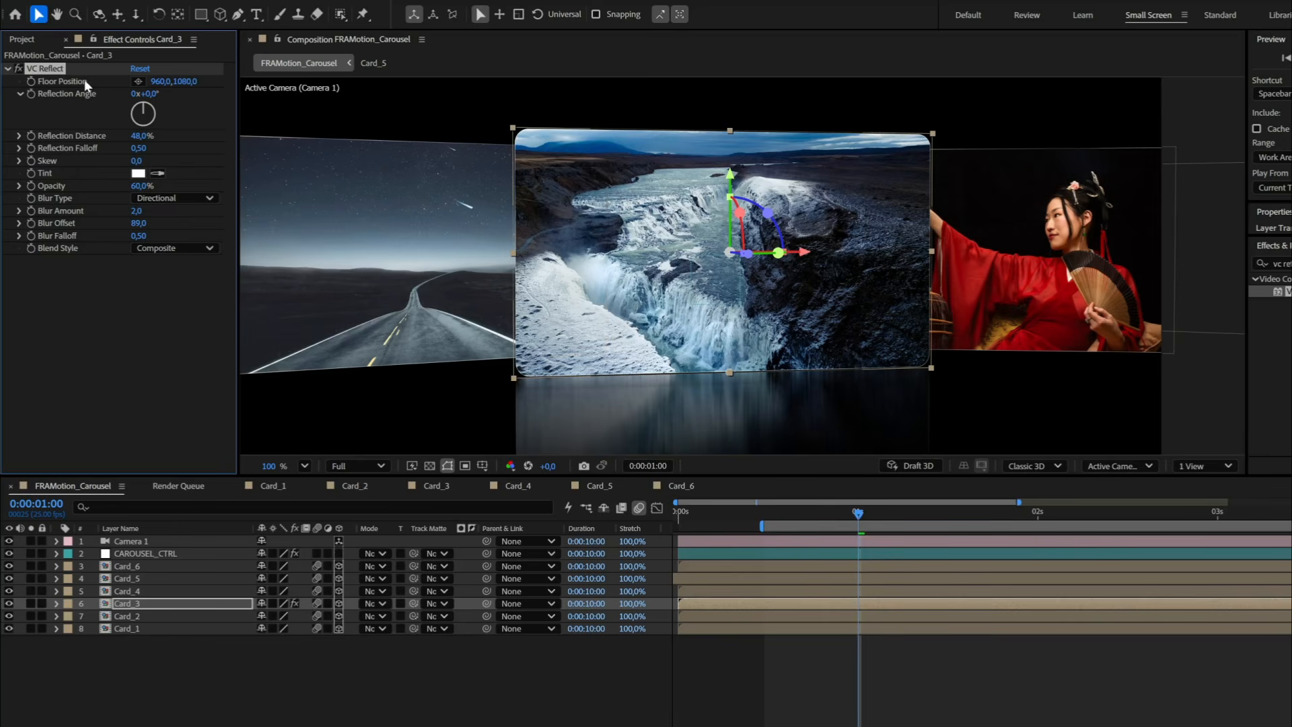
# Step: Paste Card_3's VC Reflect effect onto Card_6, Card_5, Card_4, Card_2 and Card_1
pyautogui.click(136, 566)
pyautogui.keyDown('shift'); pyautogui.click(135, 589); pyautogui.keyUp('shift')
pyautogui.hotkey('ctrl', 'v')
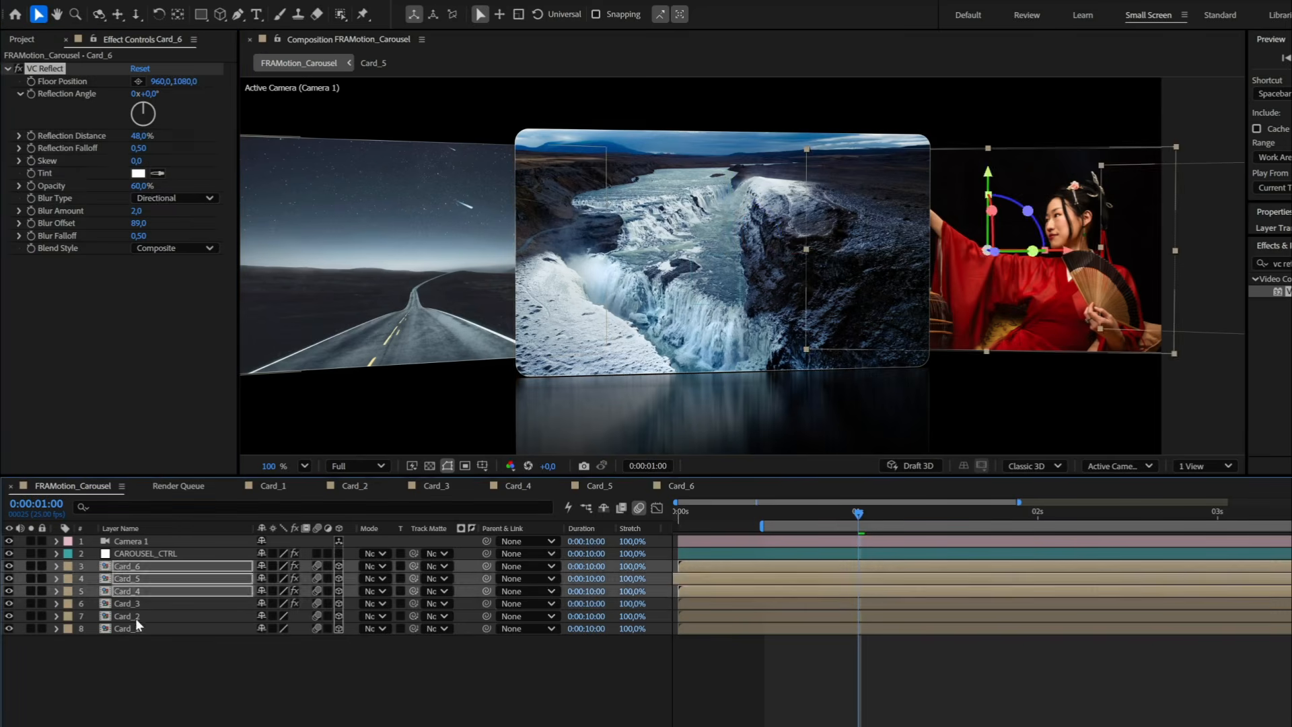
pyautogui.click(134, 616)
pyautogui.hotkey('ctrl', 'v')
pyautogui.click(133, 628)
pyautogui.hotkey('ctrl', 'v')
pyautogui.click(221, 705)
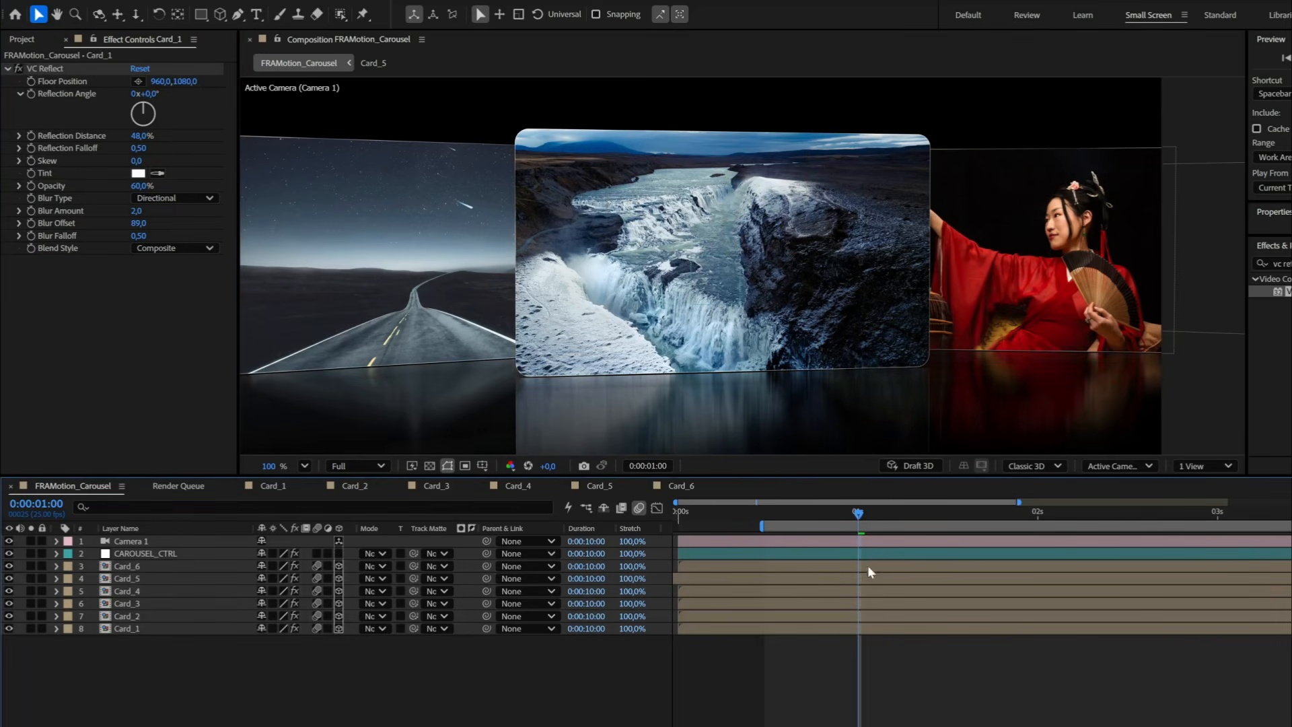